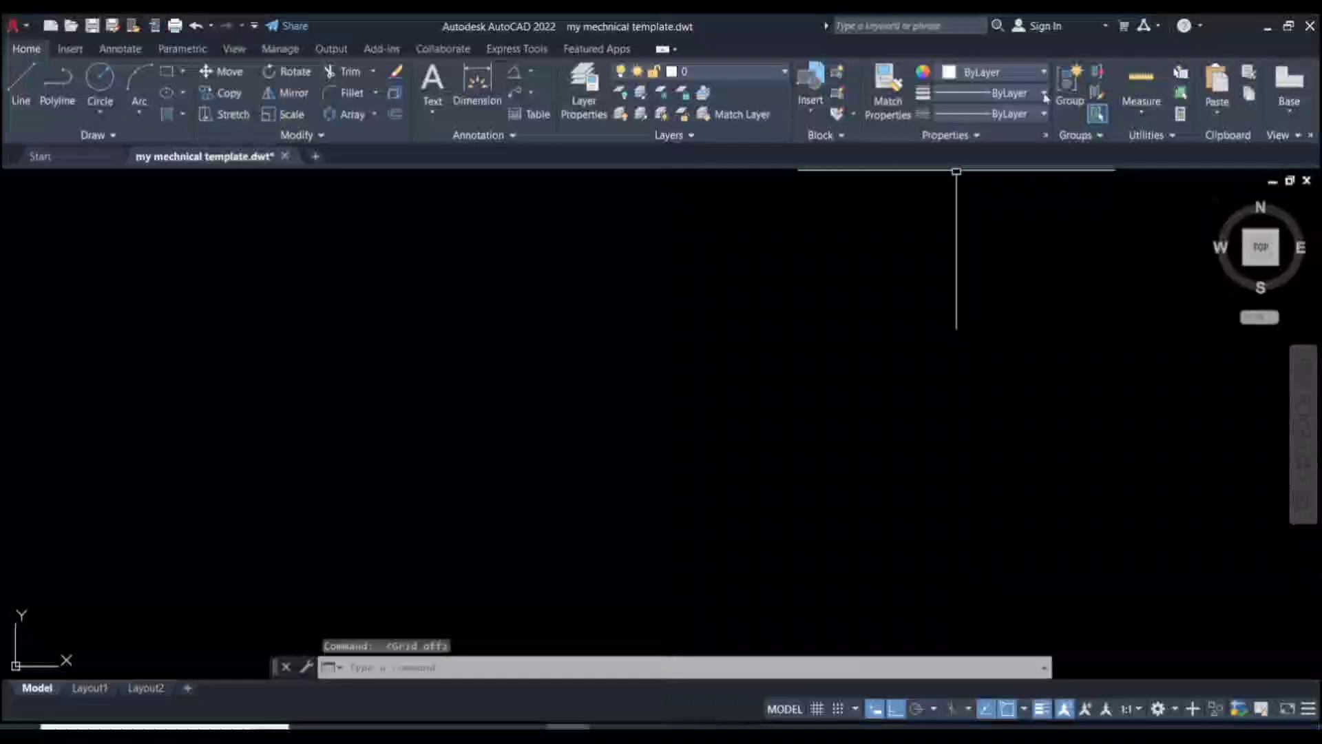
- Set the current lineweight for new objects to 0.30 mm
left_click(1033, 113)
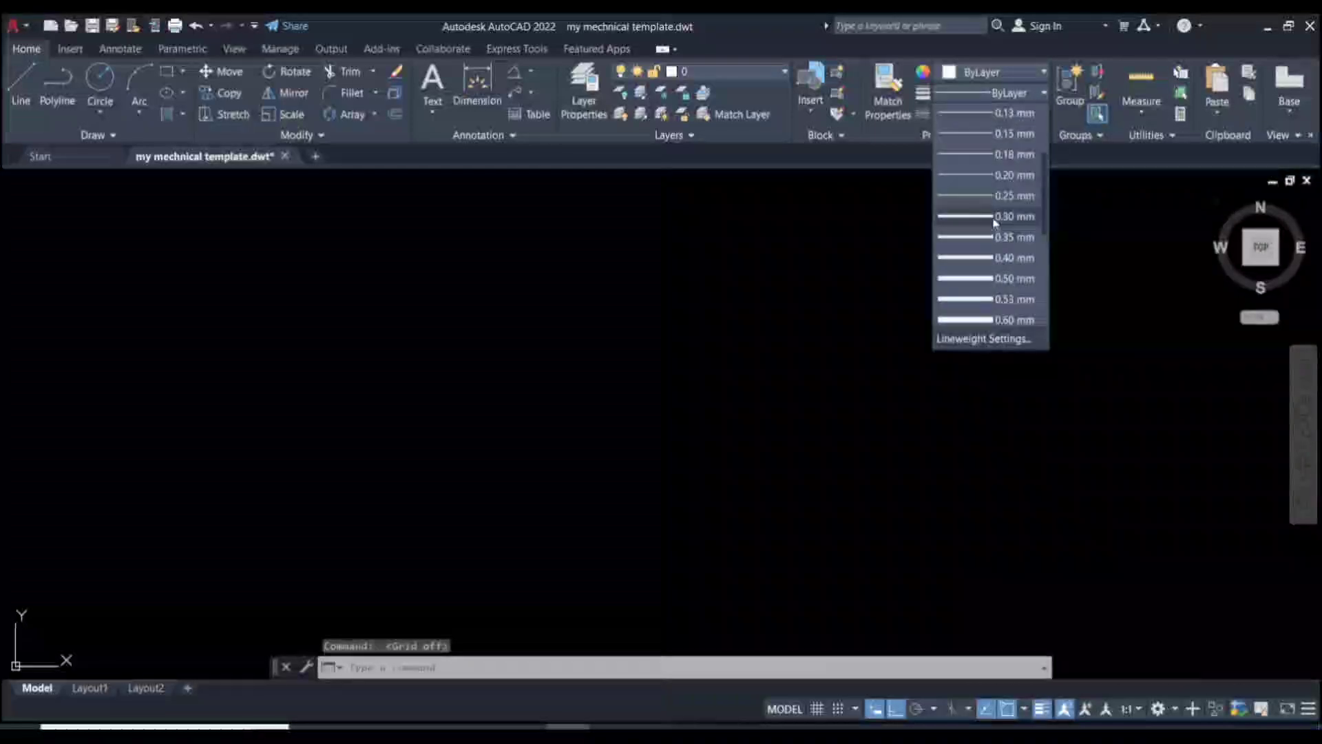
left_click(996, 217)
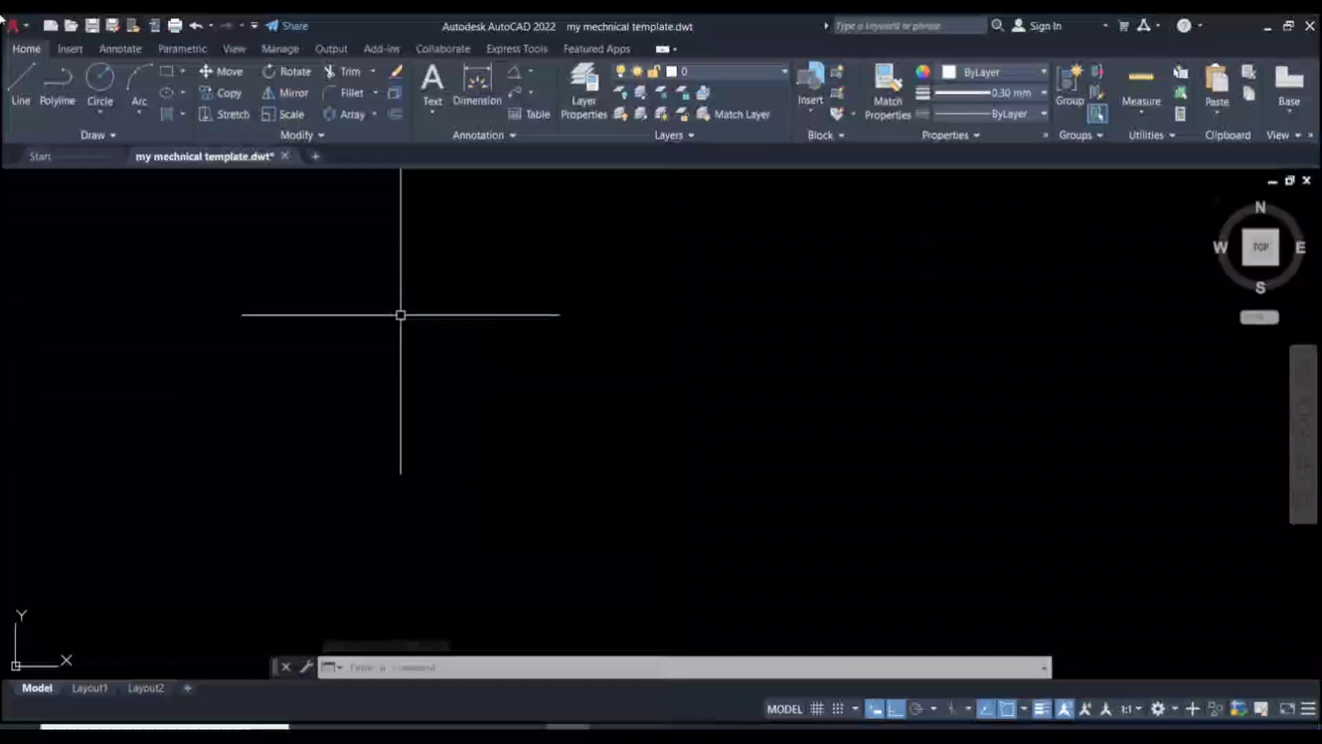
key("F7")
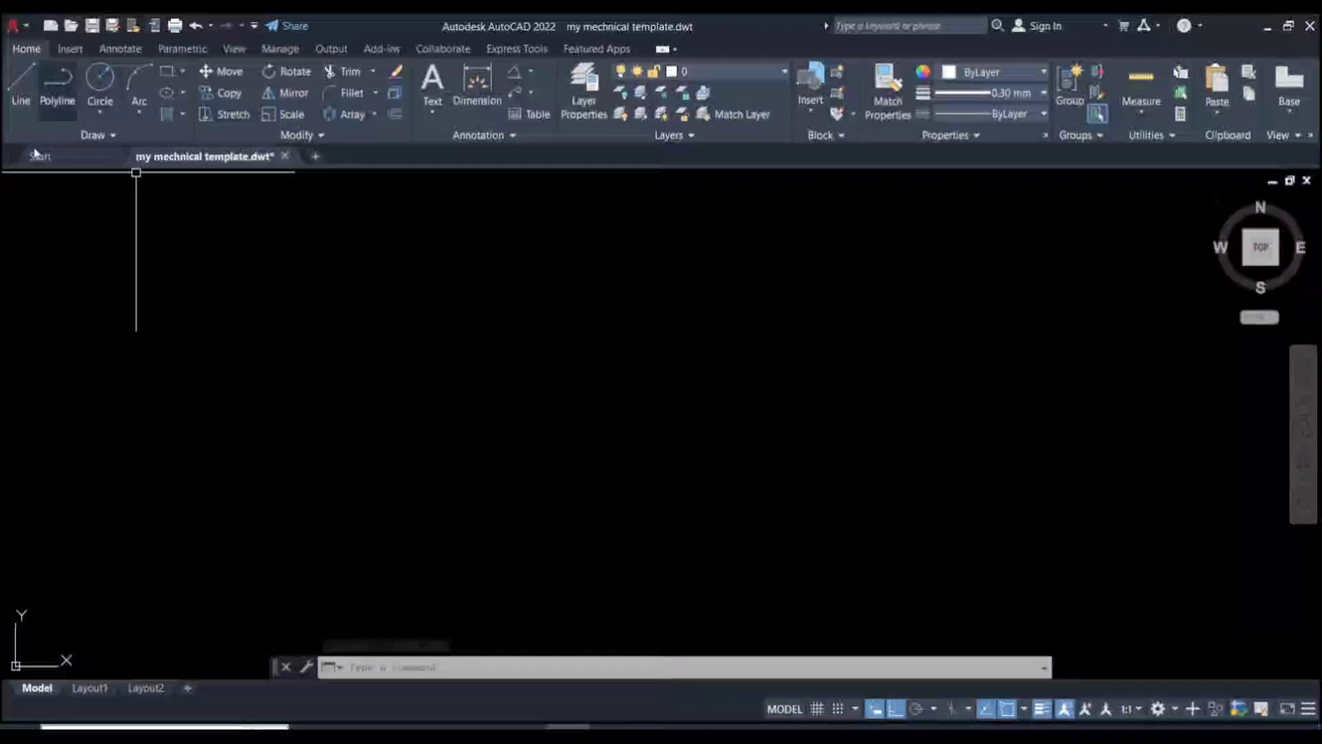
- Draw the hub circle with a diameter of 38 near the middle of the drawing area, checking the size in the Ratchet Wheel reference image
left_click(107, 89)
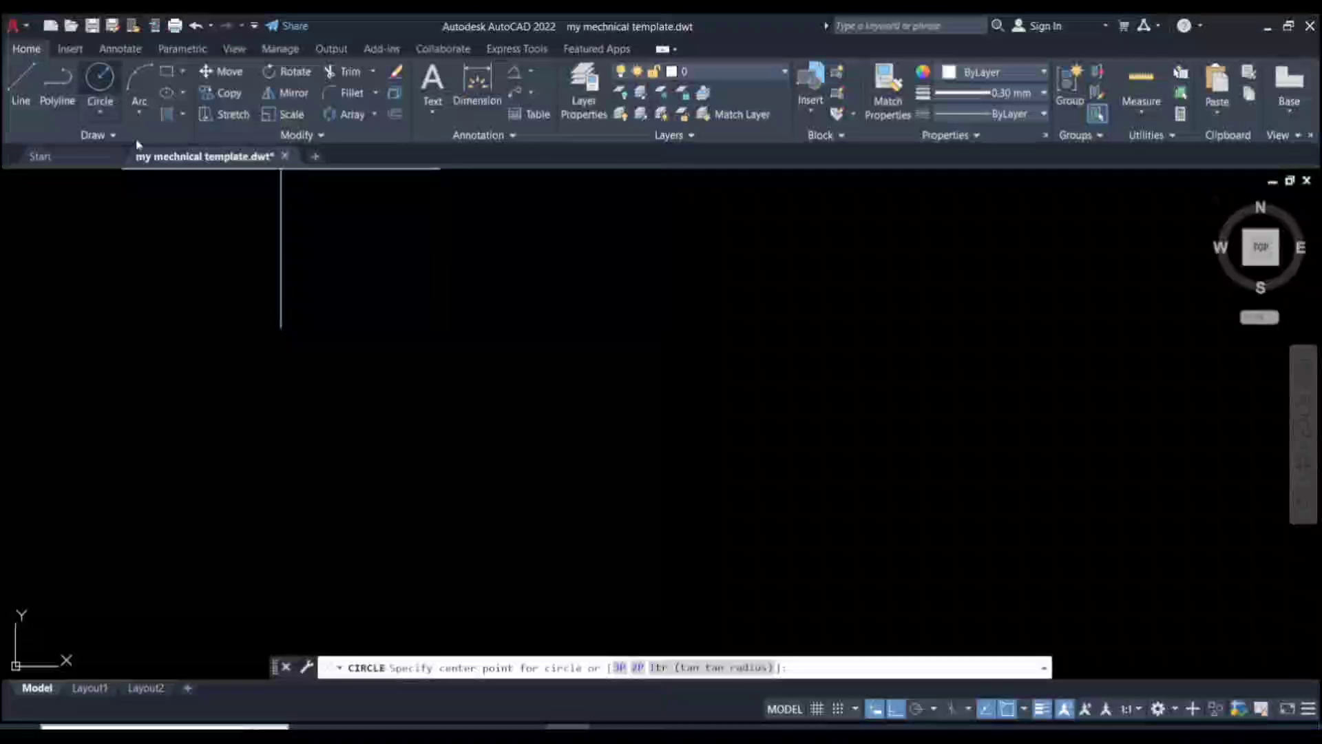
left_click(608, 372)
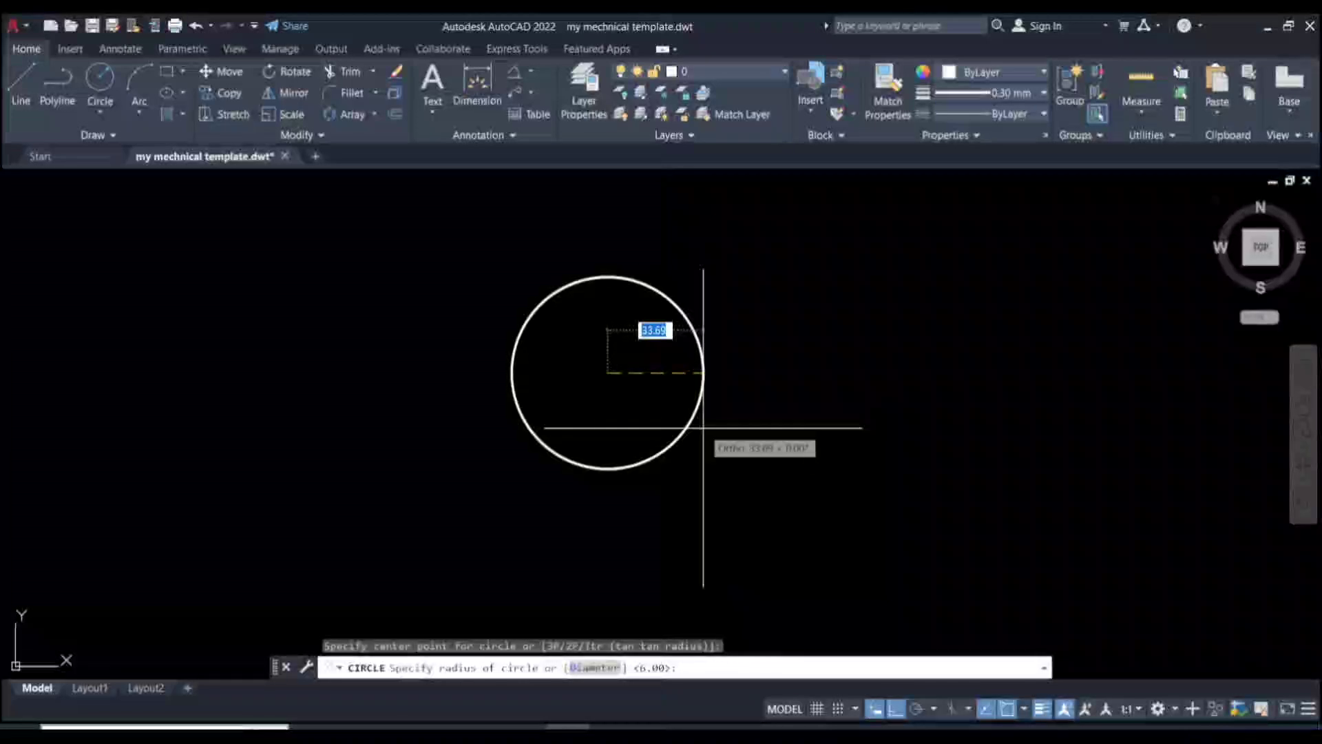
type("d")
key("Return")
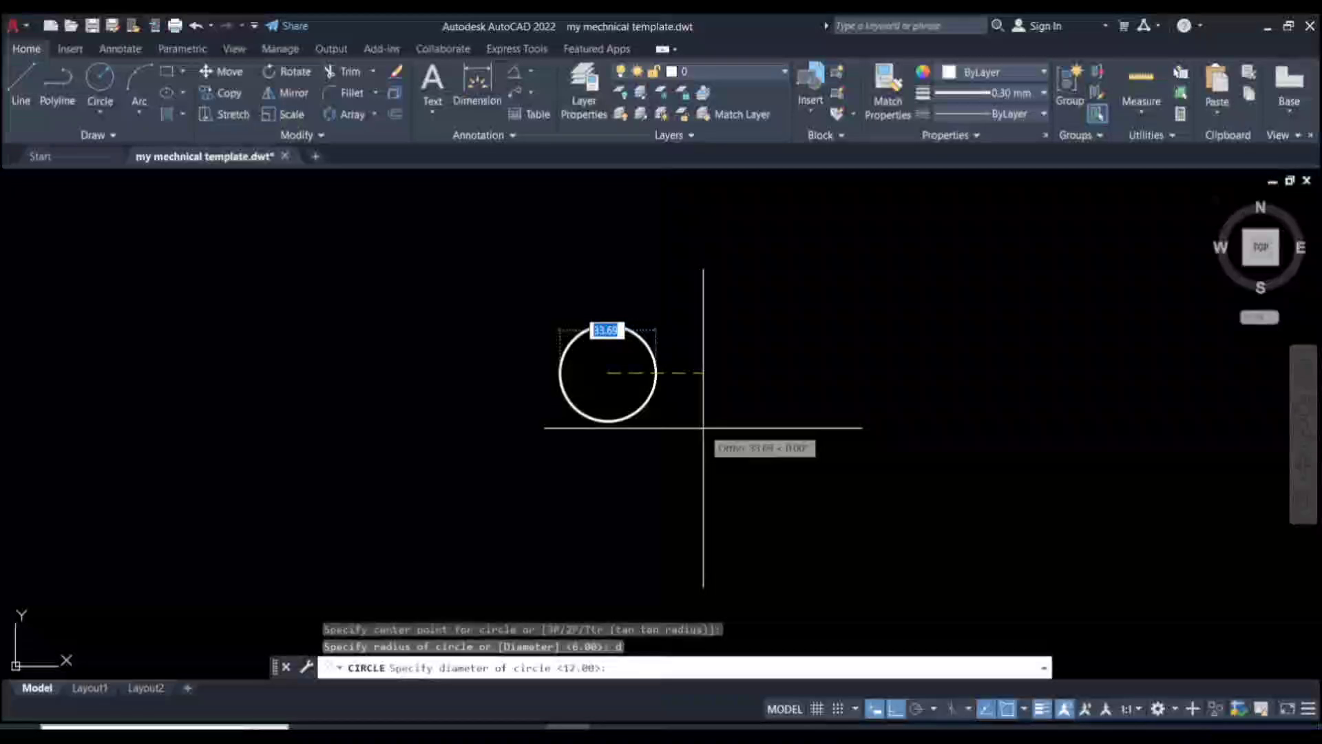
key("alt+Tab")
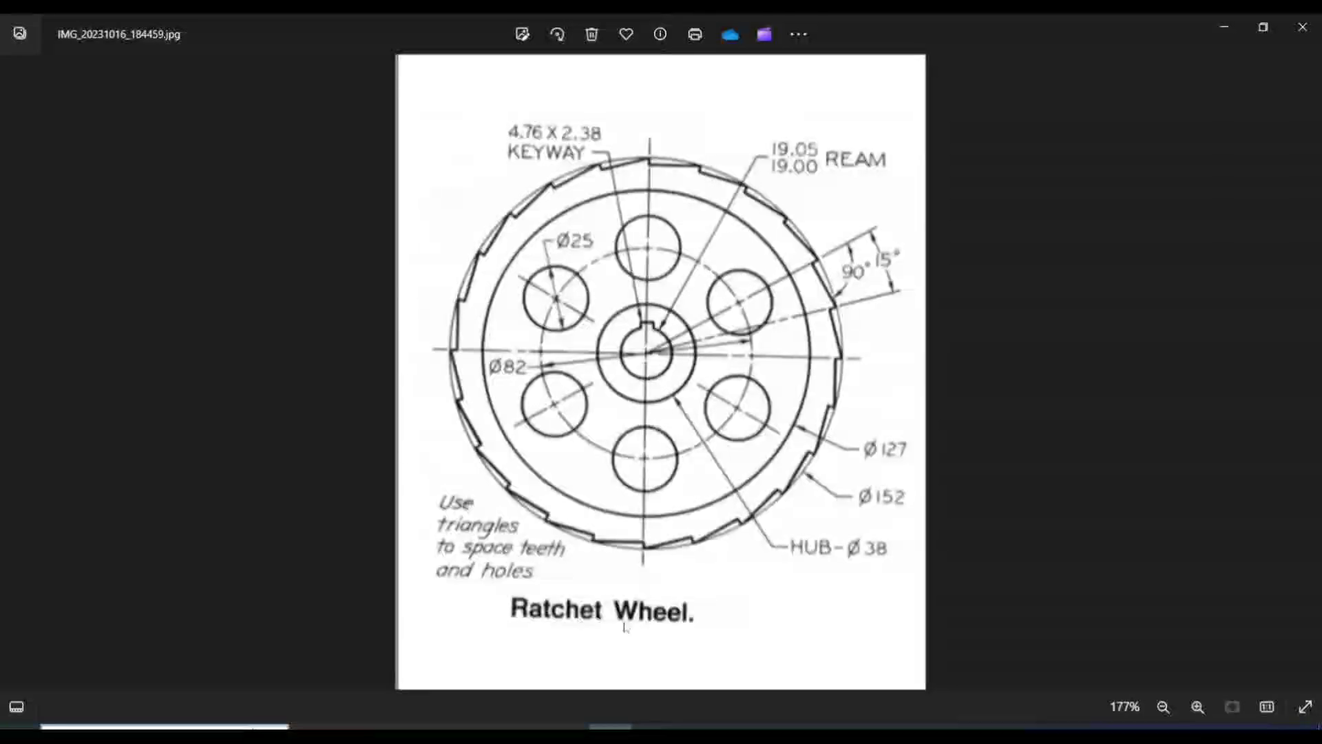
mouse_move(568, 727)
left_click(643, 655)
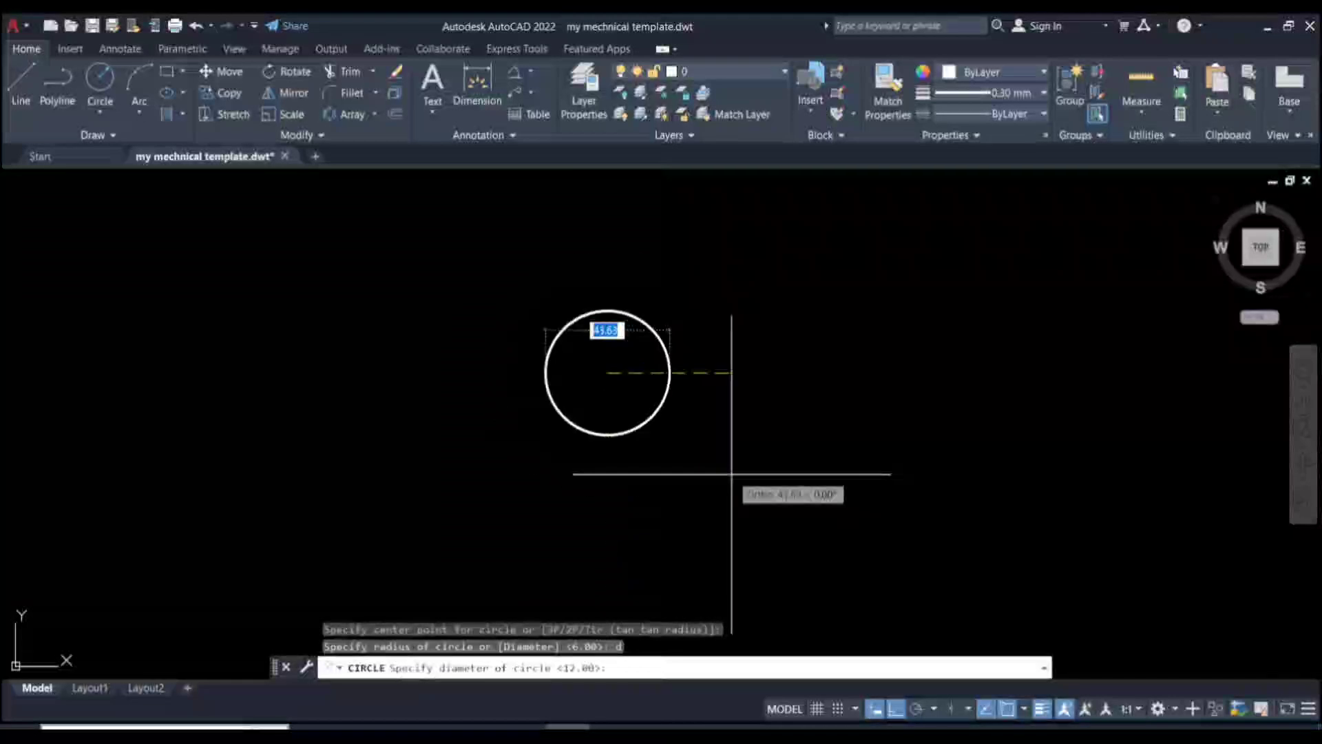
key("BackSpace")
type("38")
key("Return")
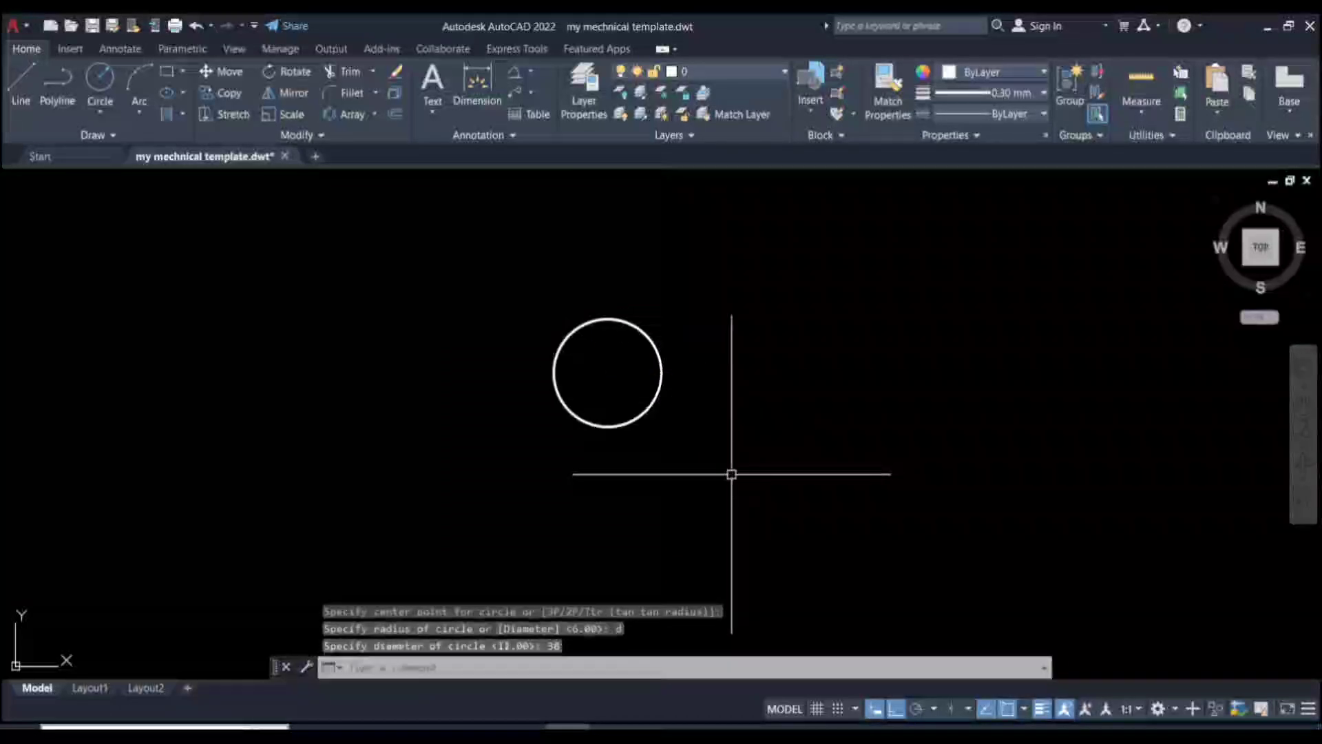
- Check the reference image and draw the hole-pattern circle with a diameter of 82, concentric with the hub circle
key("Return")
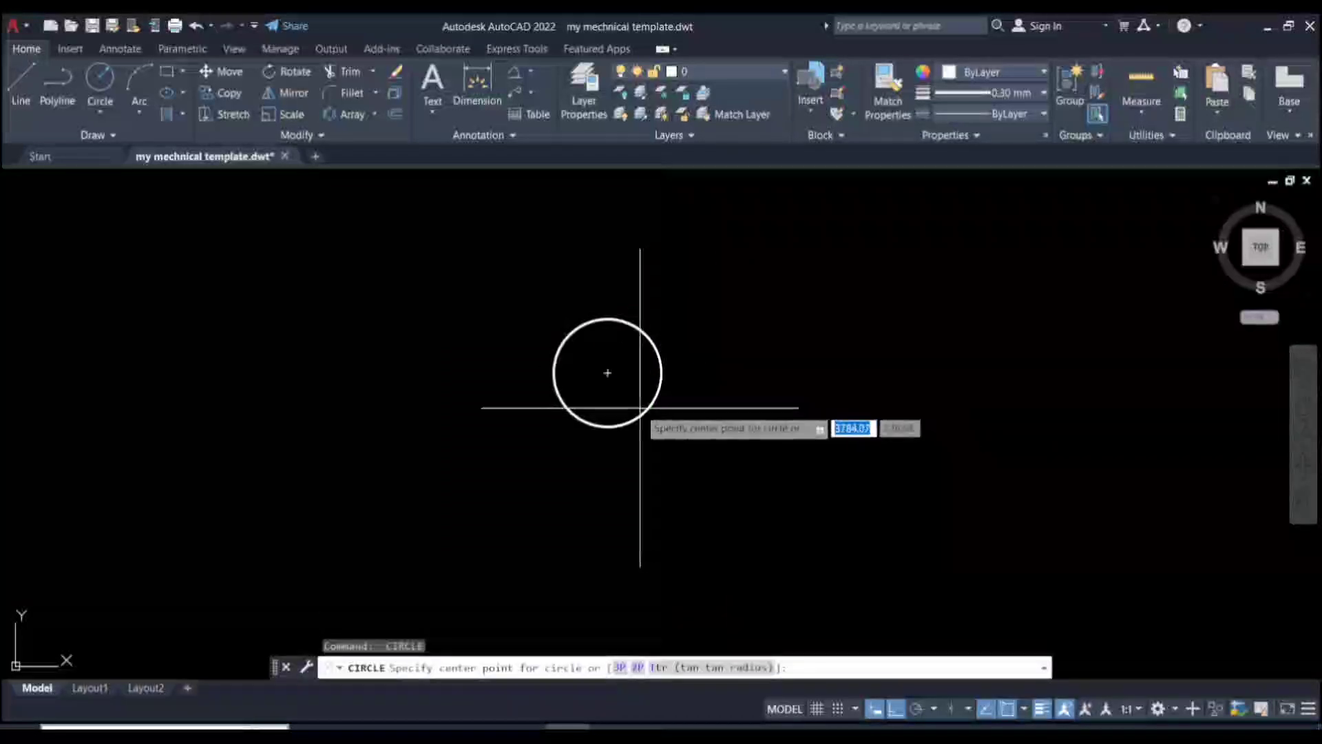
left_click(607, 373)
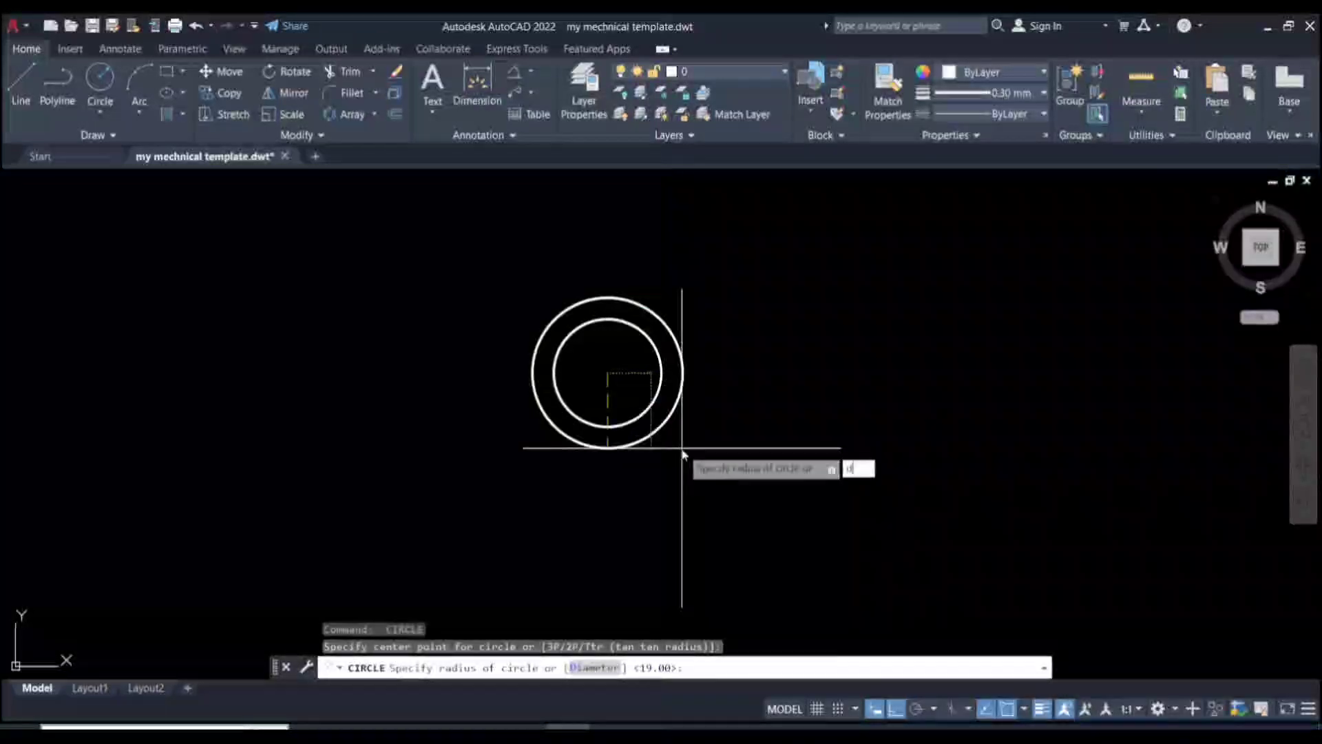
type("d")
key("Return")
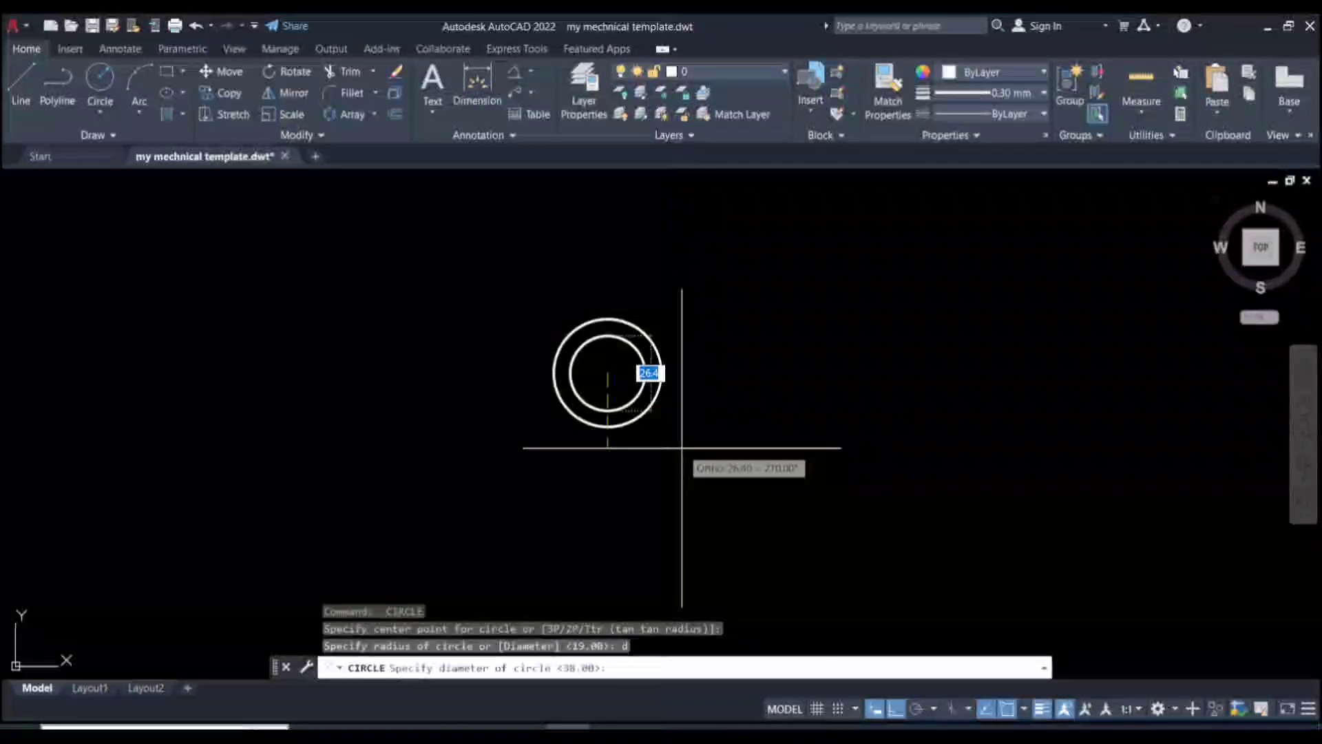
scroll(606, 413, "up", 3)
key("alt+Tab")
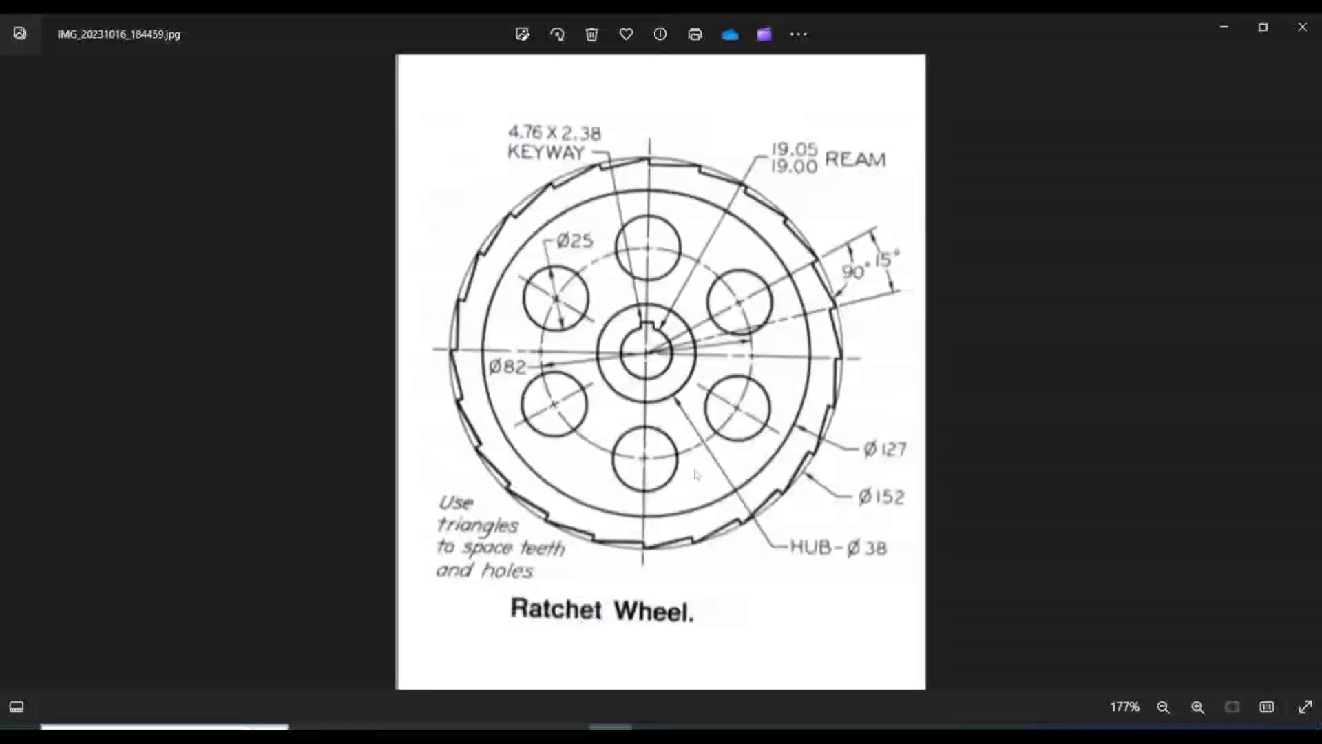
key("alt+Tab")
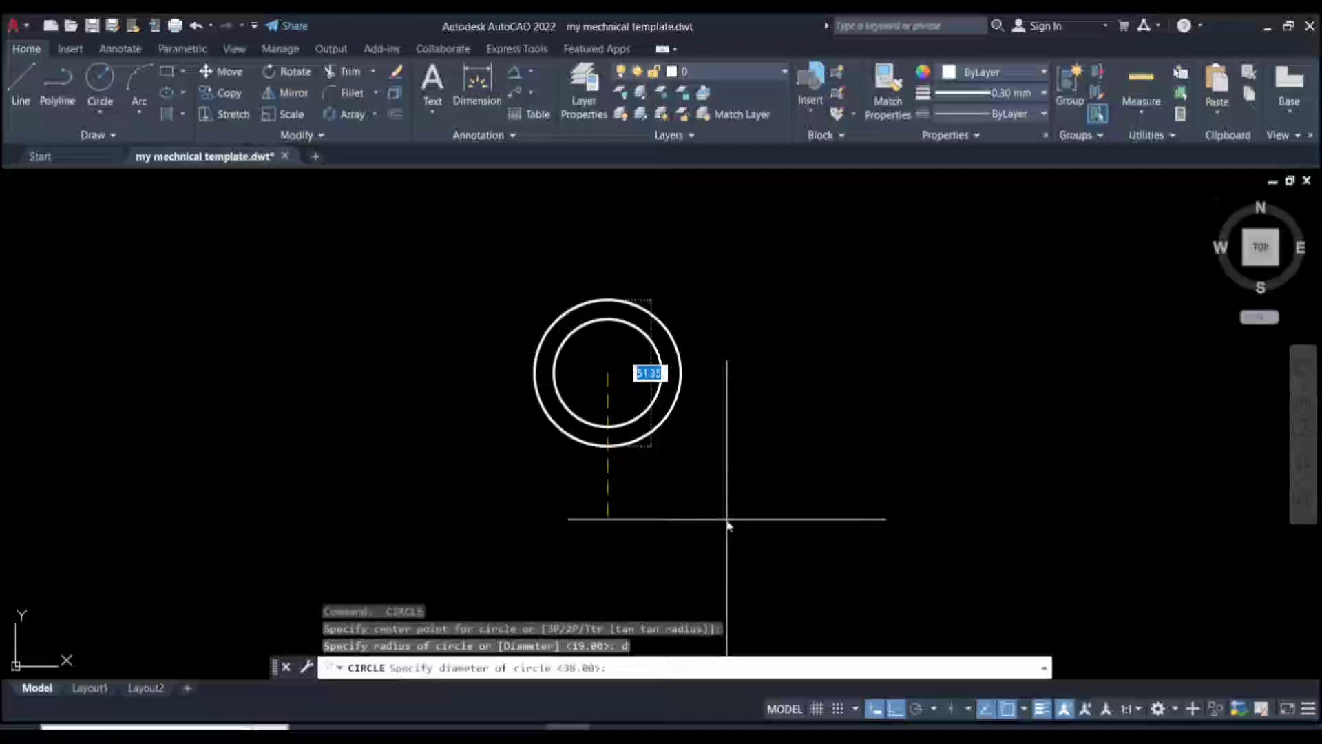
type("82")
key("Return")
- Add a concentric circle with a diameter of 127 around the hub centre, taking the size from the reference image
key("Return")
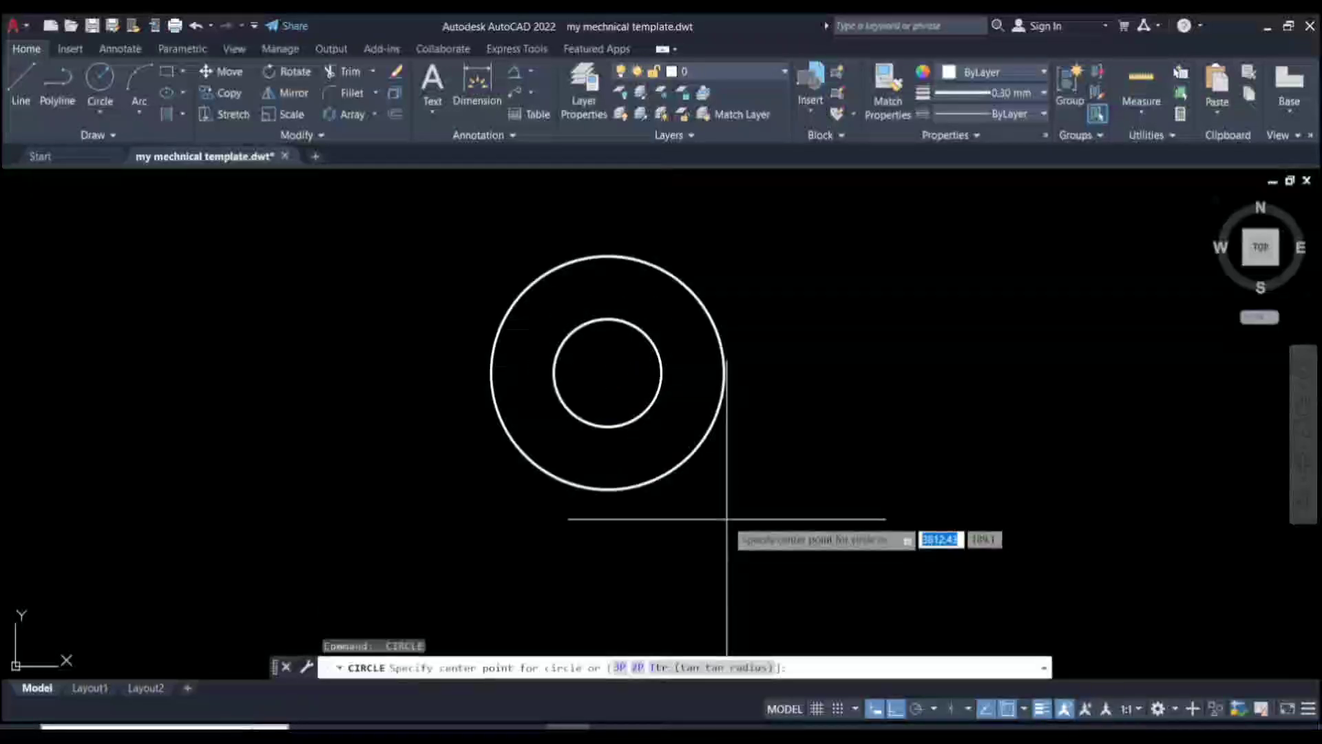
left_click(607, 373)
type("d")
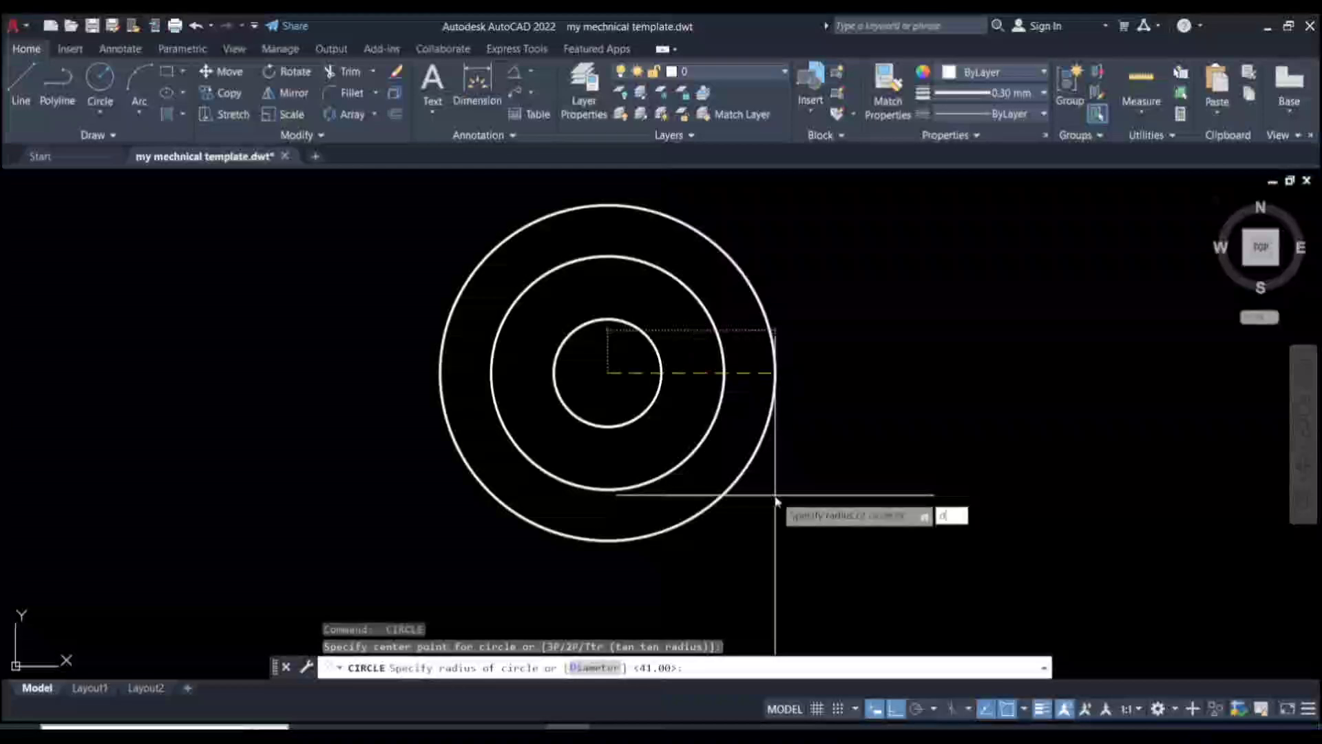
key("Return")
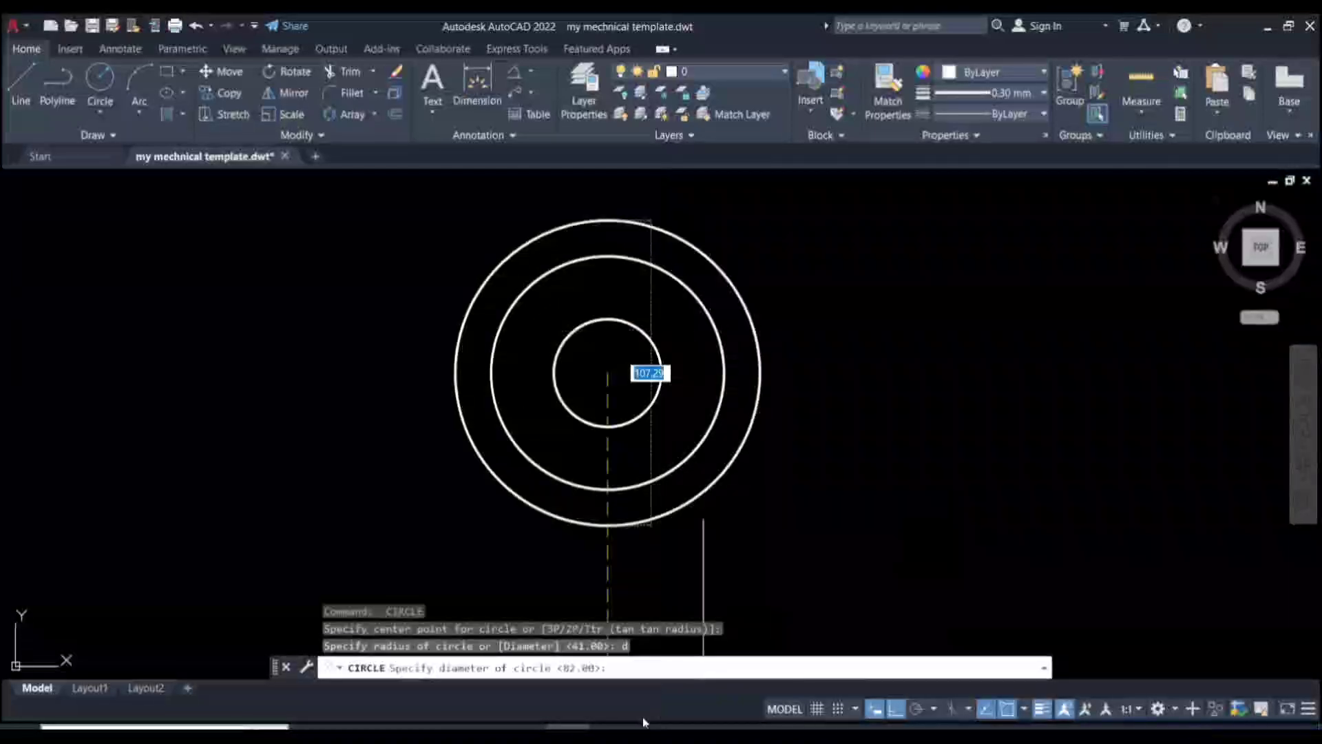
left_click(610, 727)
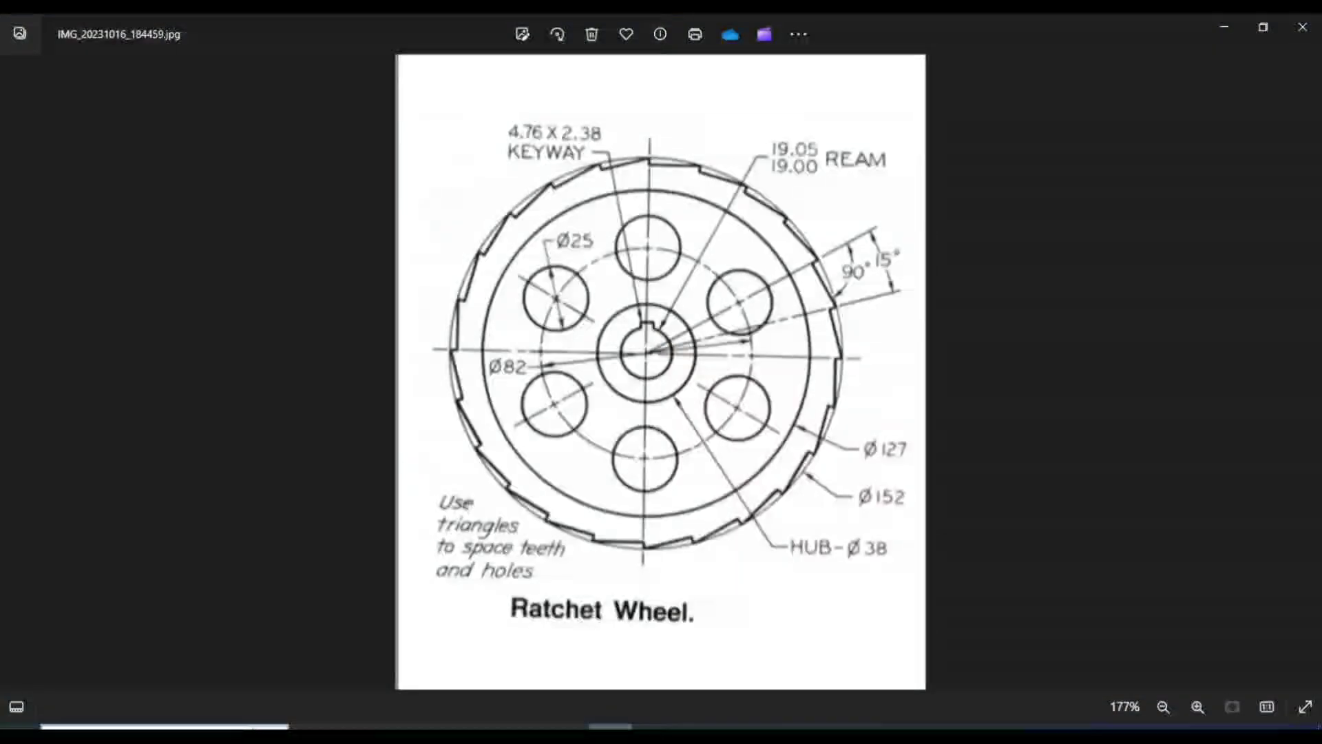
left_click(568, 726)
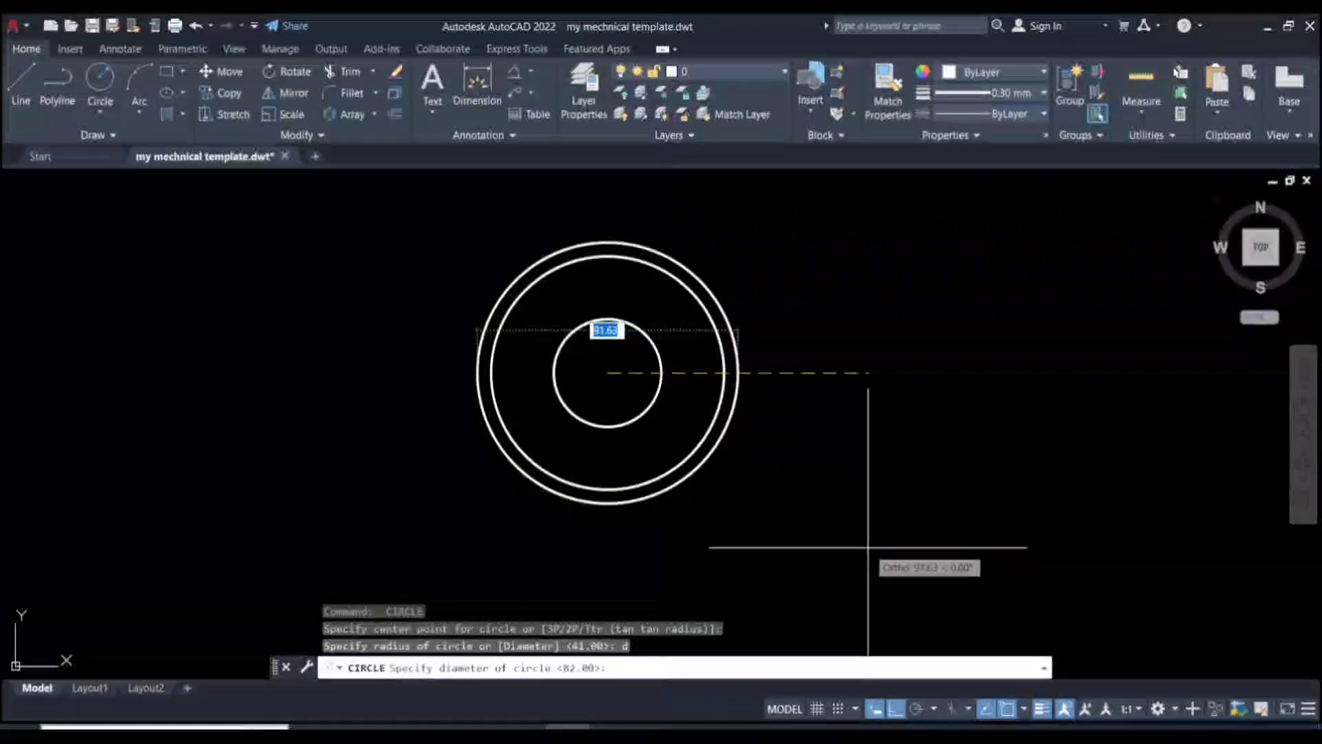
type("1.")
type("27")
key("Return")
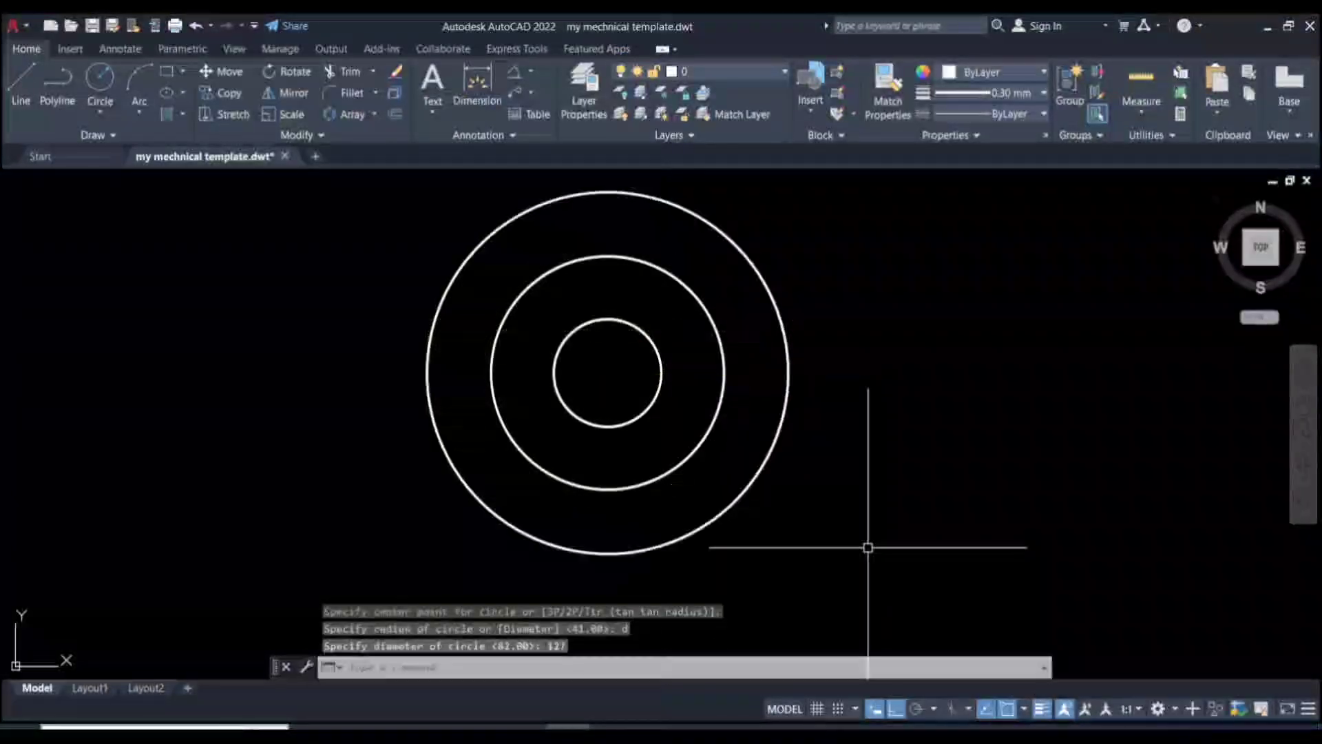
- Draw the outer wheel circle with a diameter of 152 from the same centre point
key("Return")
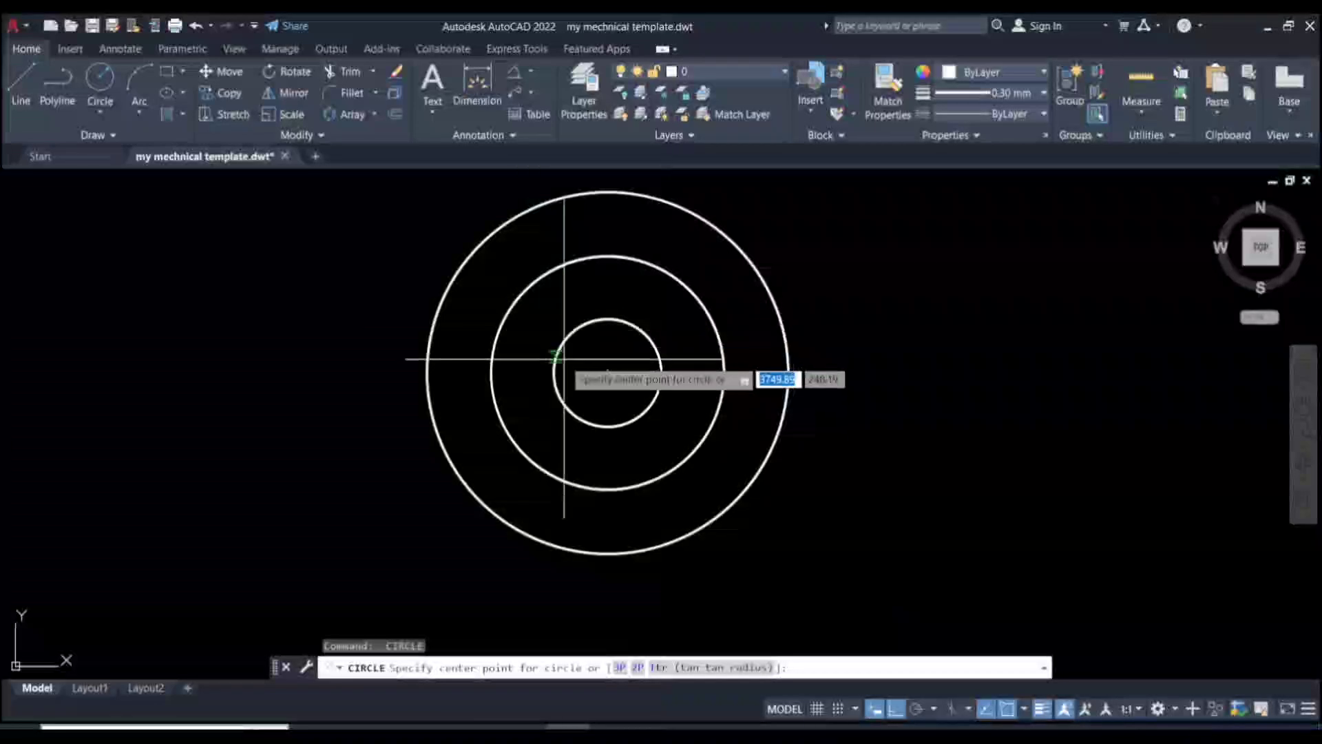
left_click(607, 373)
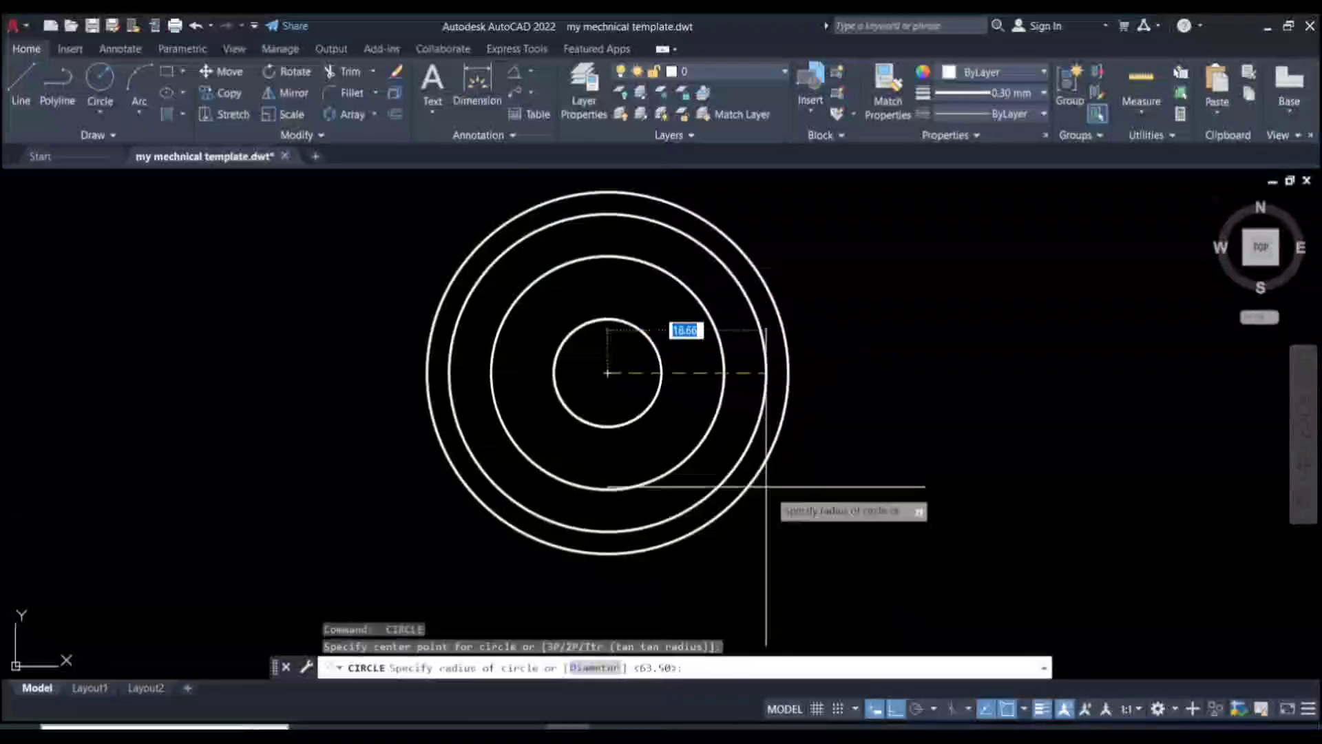
type("d")
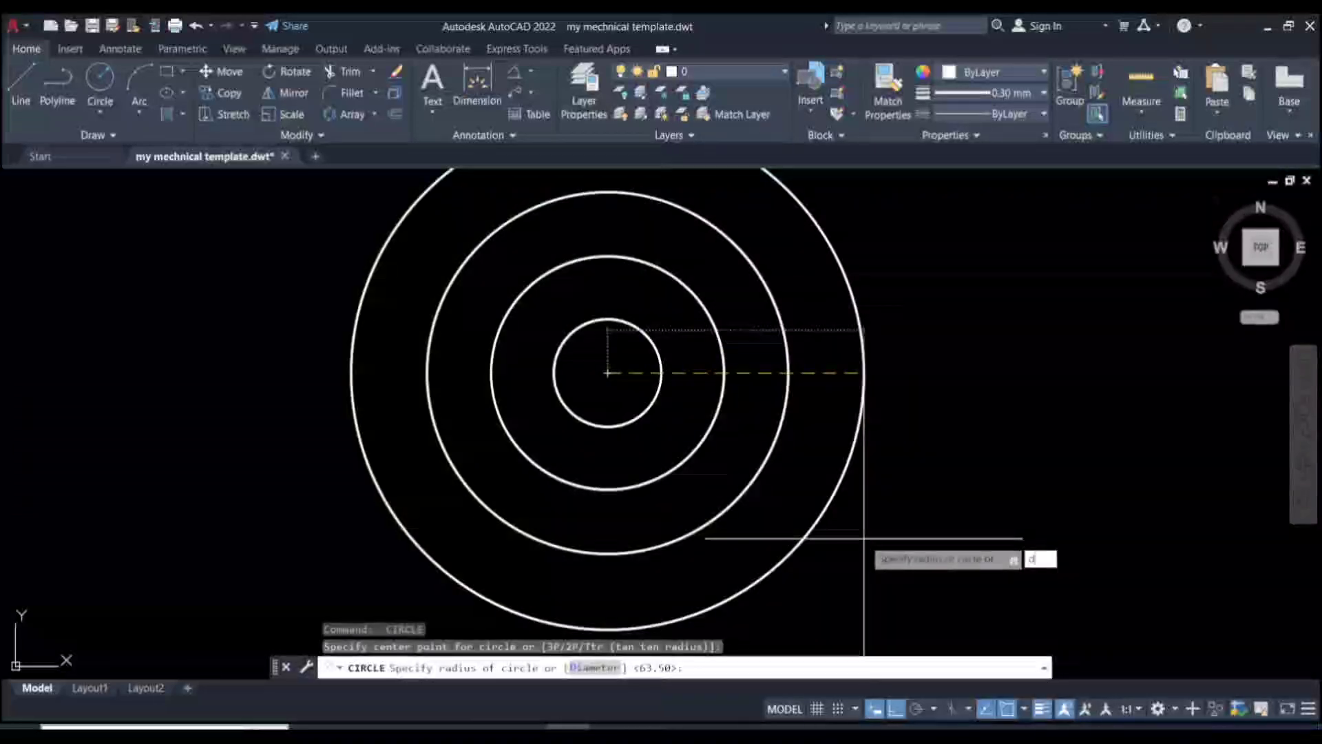
key("Return")
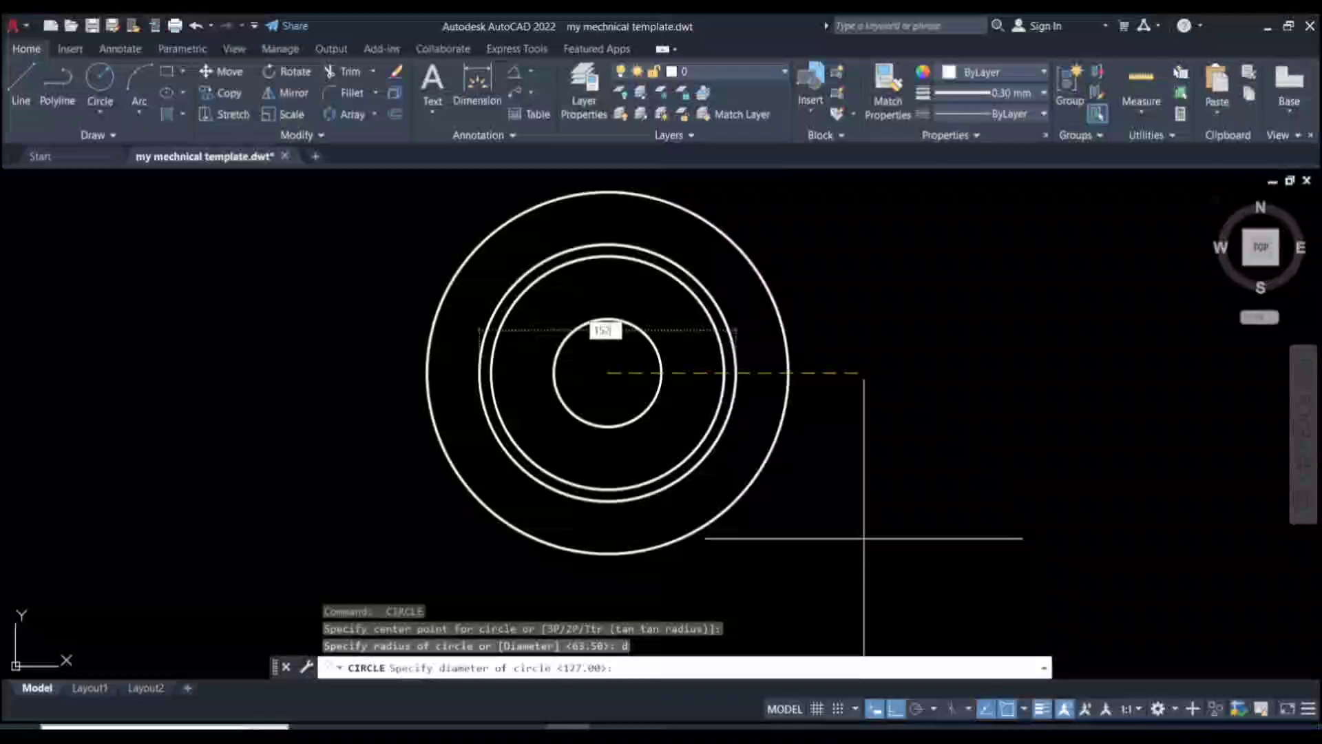
key("Return")
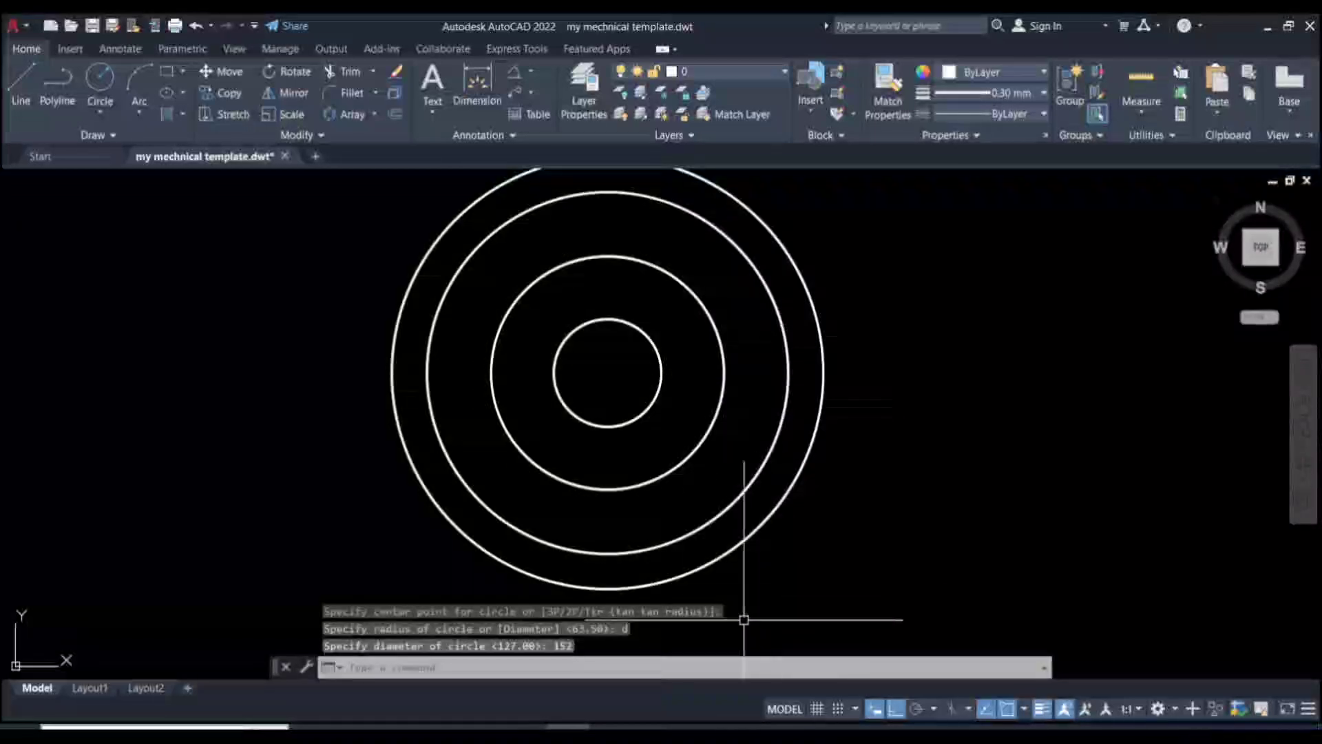
- Check the ream limits in the Ratchet Wheel reference image, return to the AutoCAD drawing and open QuickCalc
key("alt+Tab")
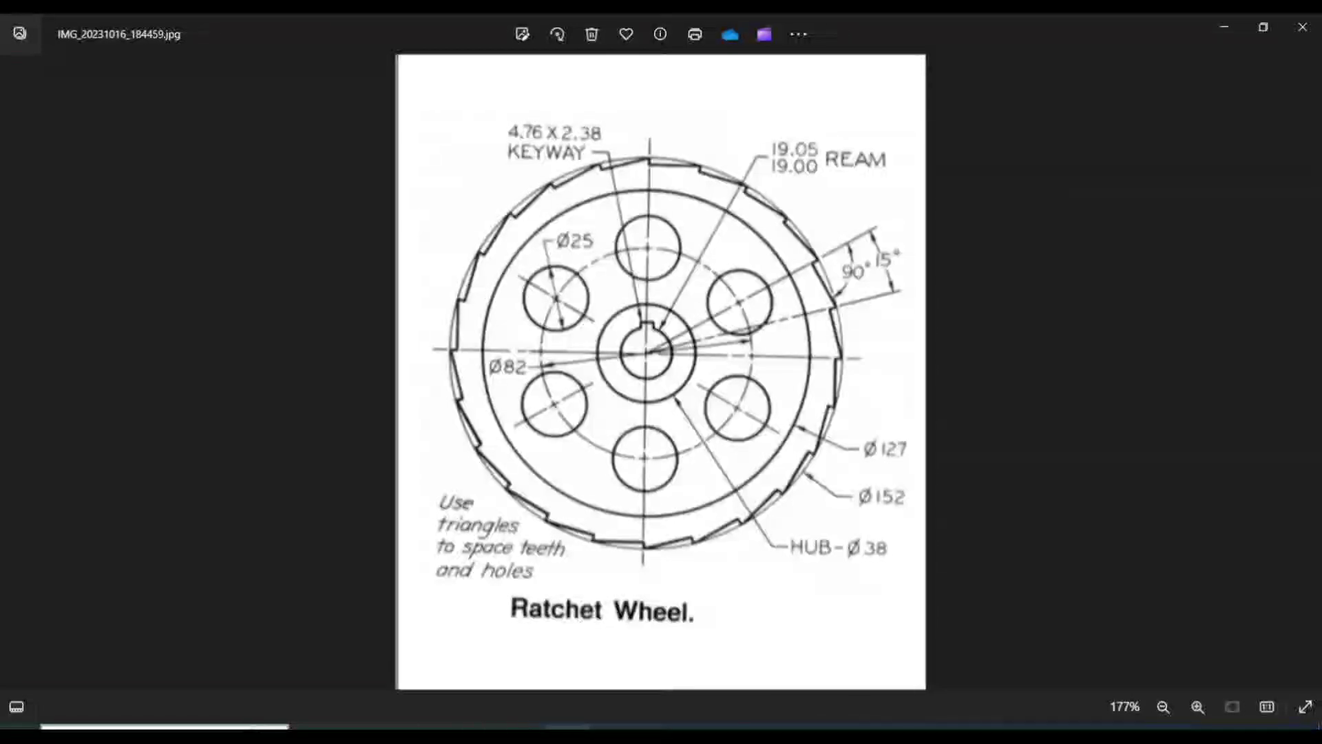
key("alt+Tab")
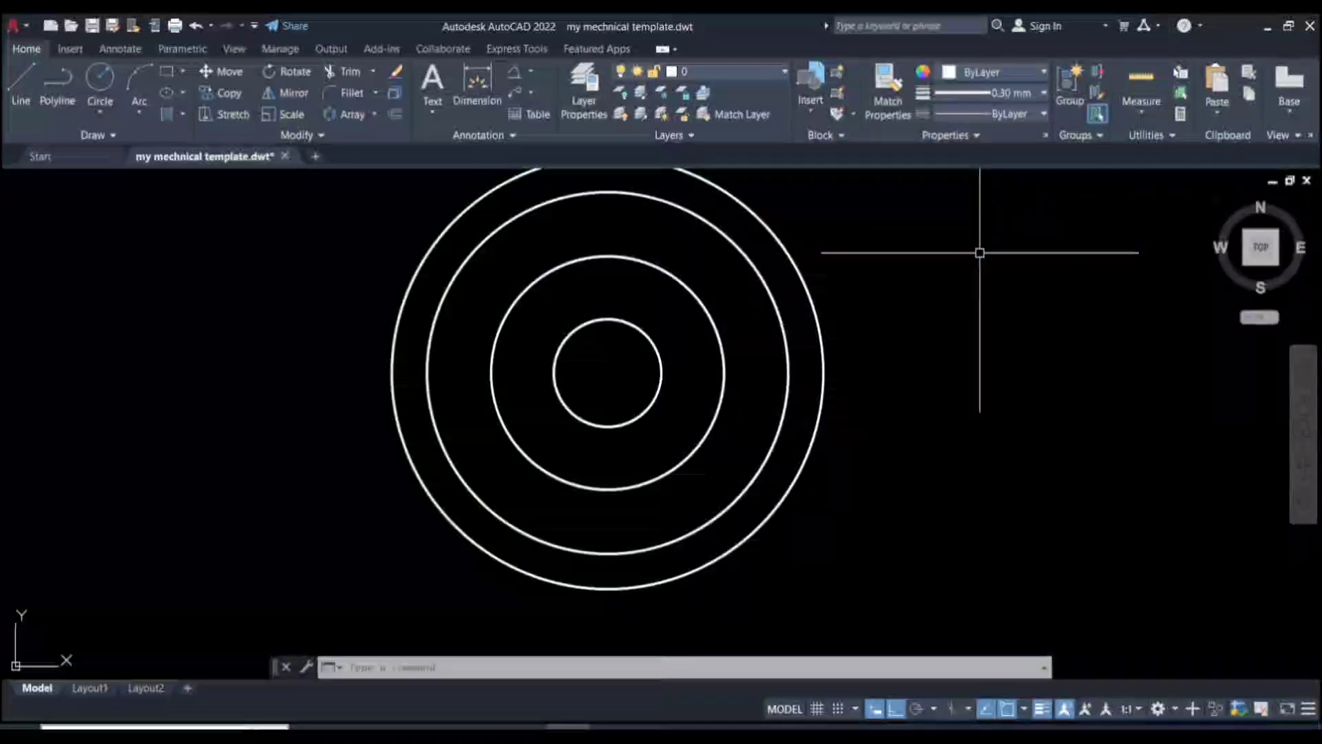
type("QC")
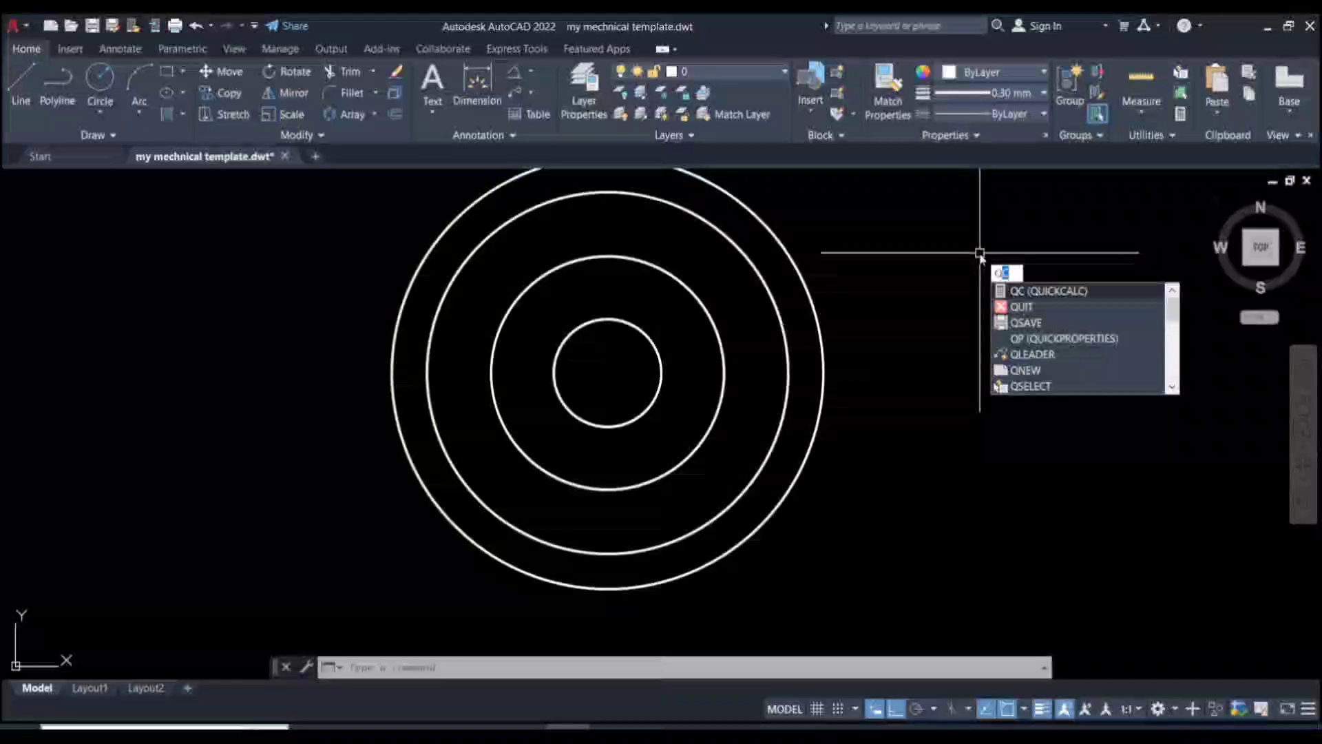
key("Escape")
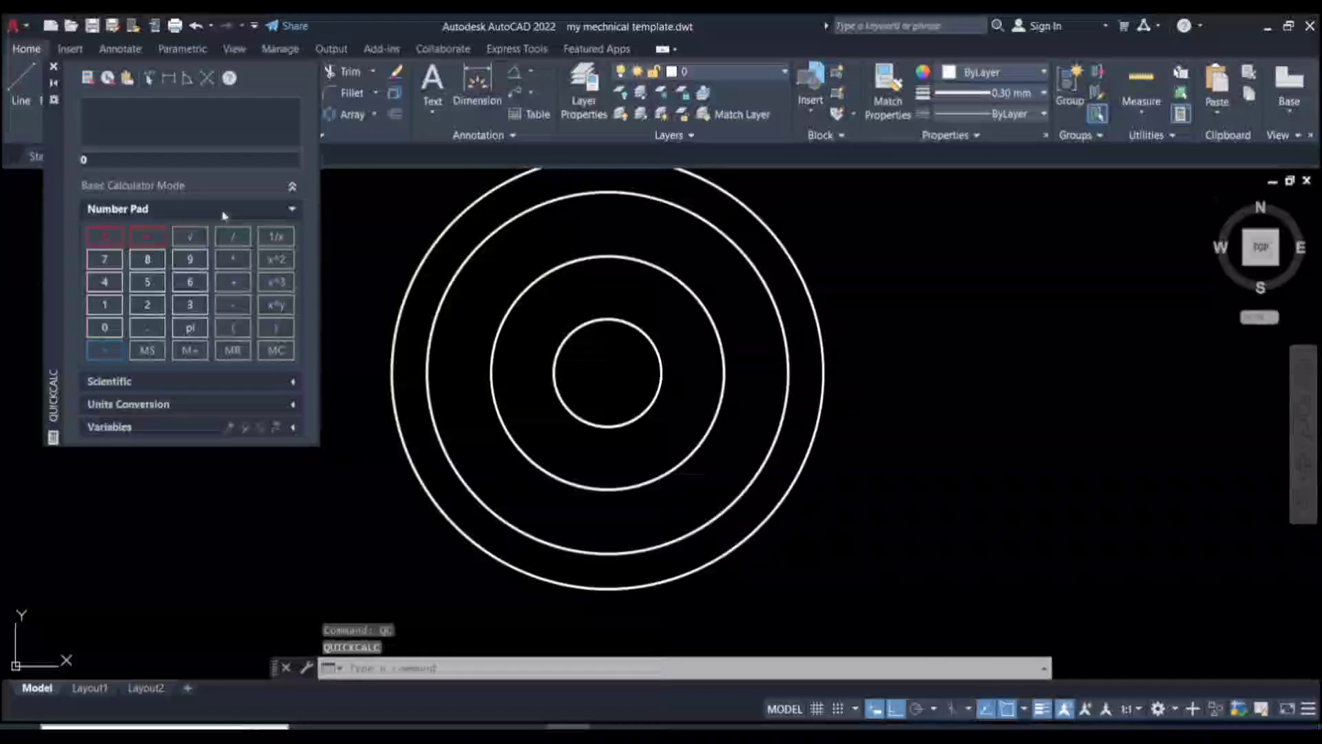
- Calculate the sum of the two ream limits, 19.05 + 19.00, in QuickCalc
left_click(104, 304)
left_click(189, 260)
left_click(150, 325)
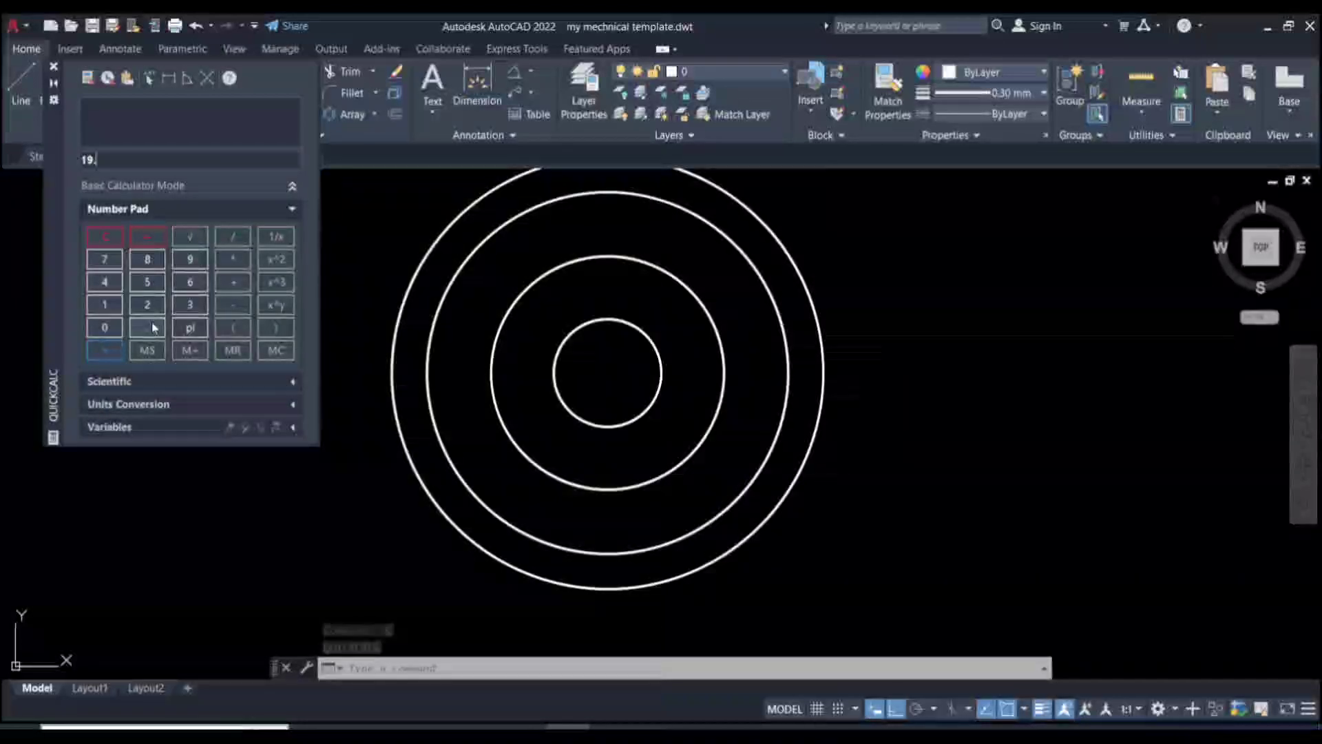
left_click(105, 328)
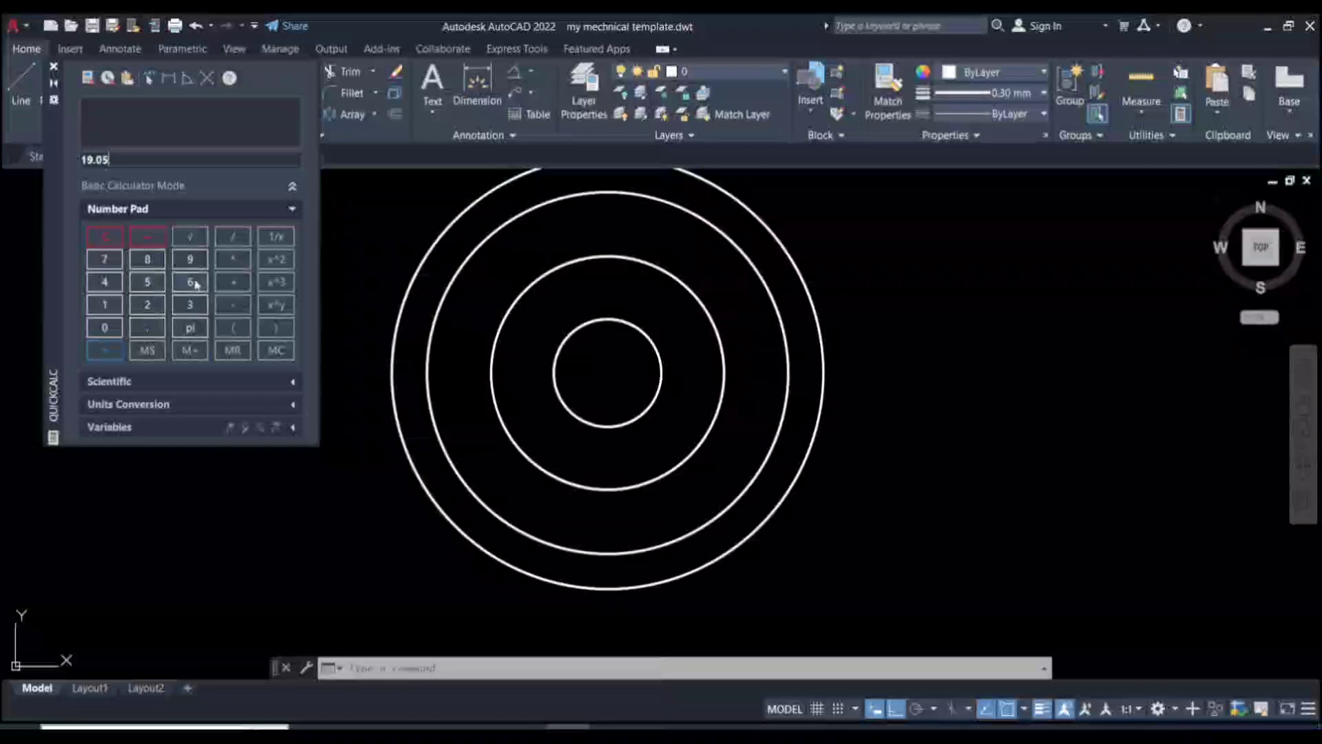
left_click(147, 282)
left_click(233, 282)
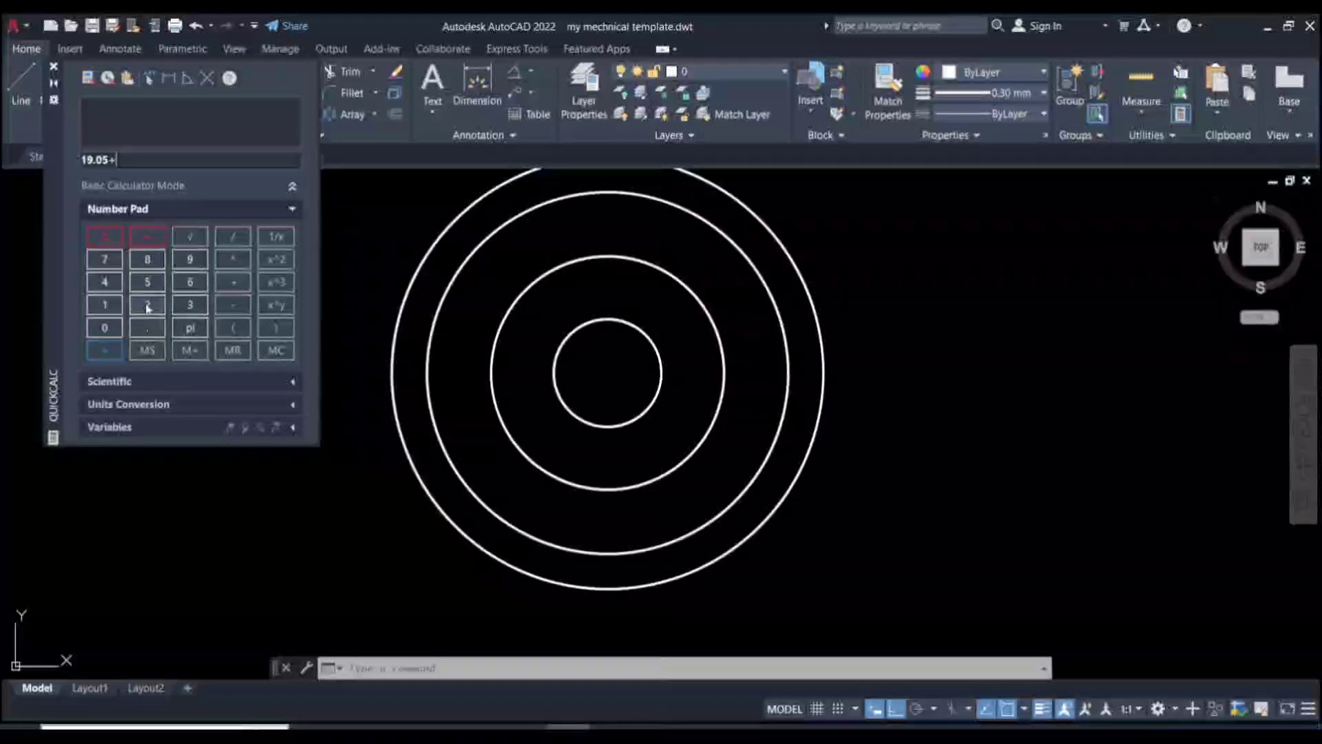
left_click(105, 304)
left_click(190, 260)
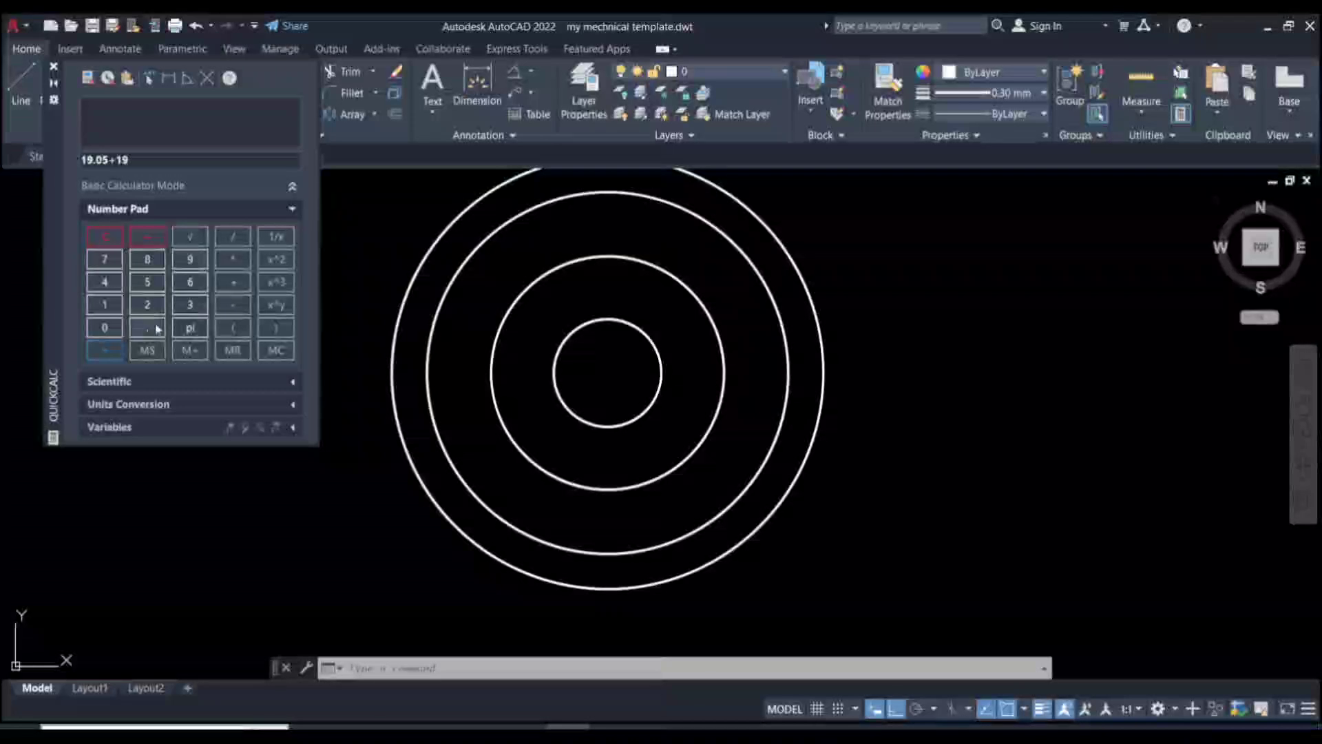
left_click(105, 327)
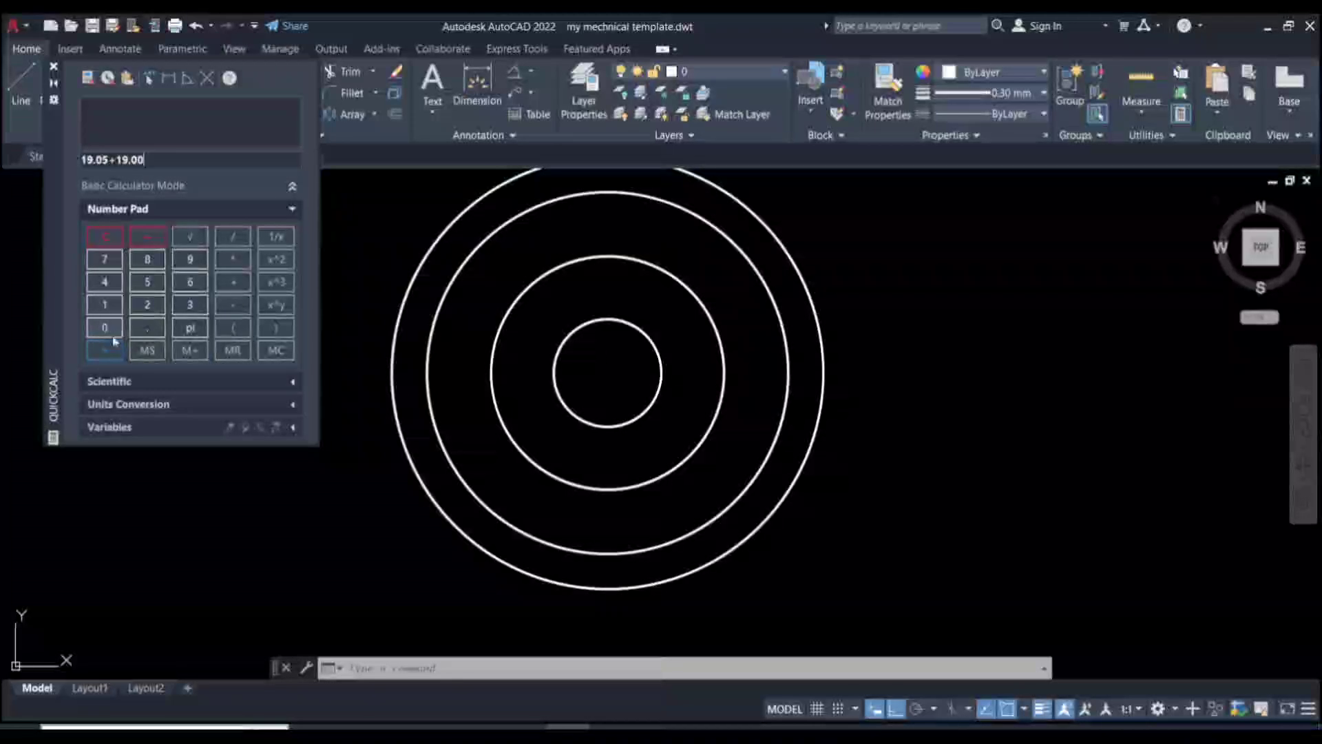
left_click(105, 349)
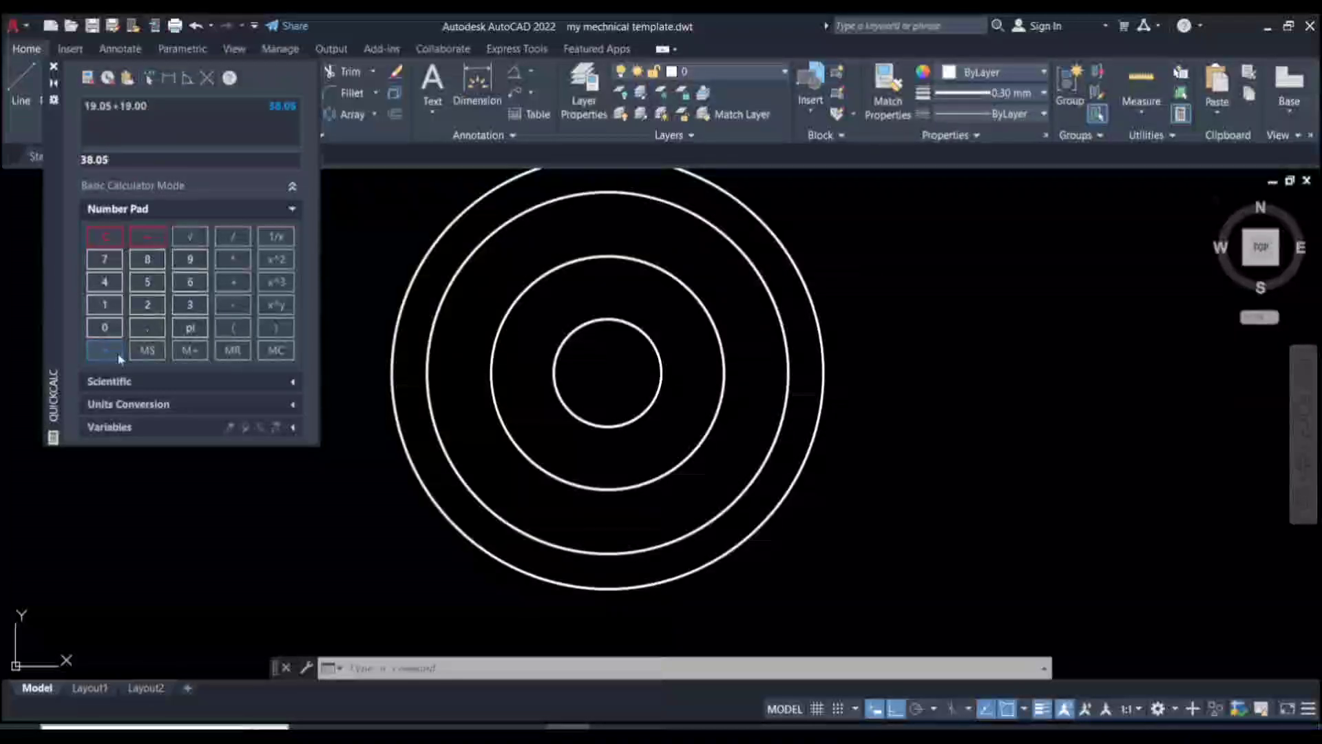
- Divide the sum of the ream limits by 2 in QuickCalc and close the calculator
left_click(227, 236)
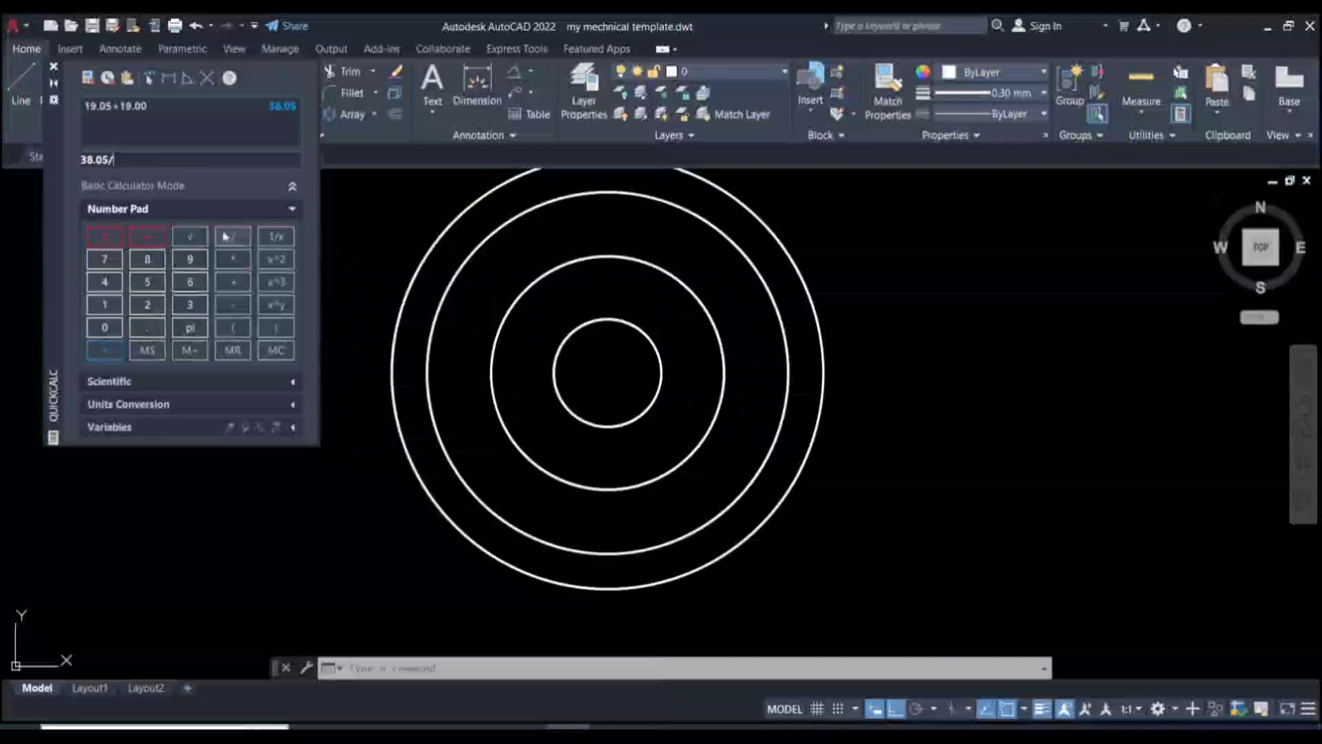
left_click(104, 353)
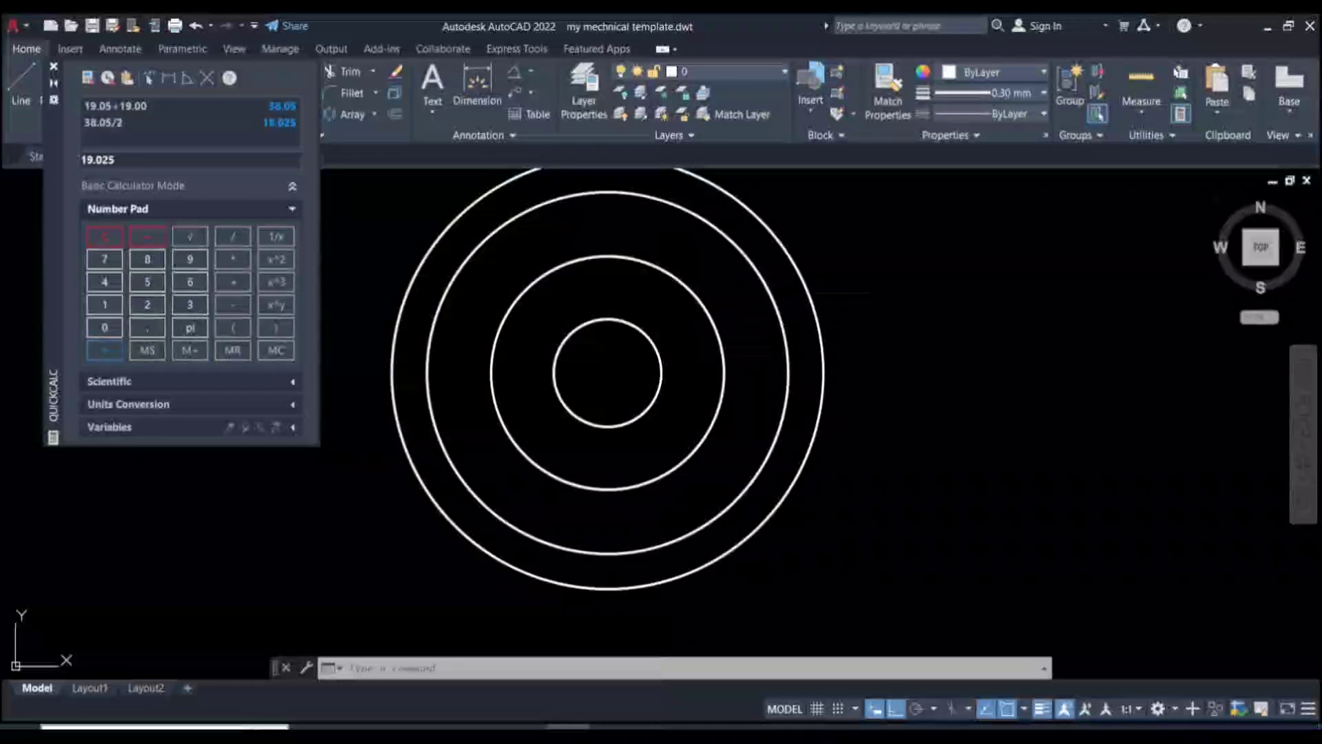
left_click(53, 67)
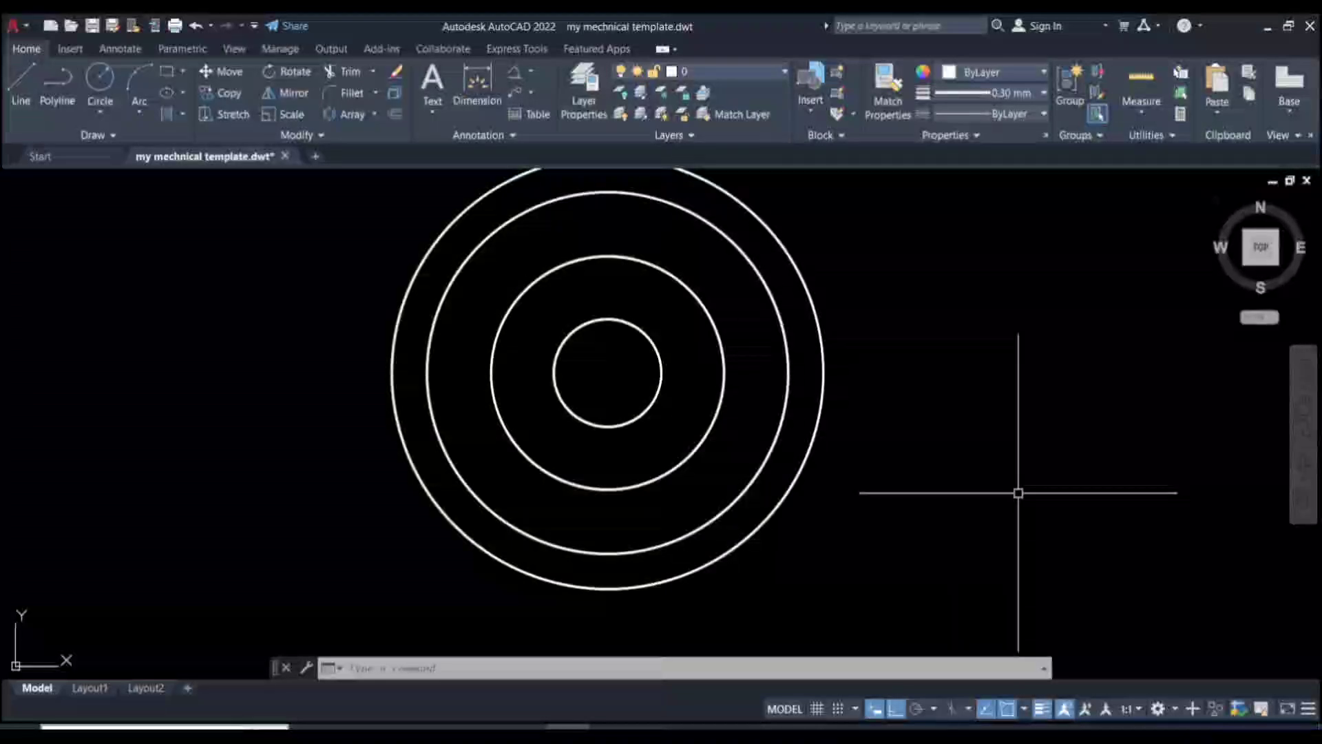
- Draw the reamed bore circle with a diameter of 19.0253 from the common centre of the circles
type("c")
key("Return")
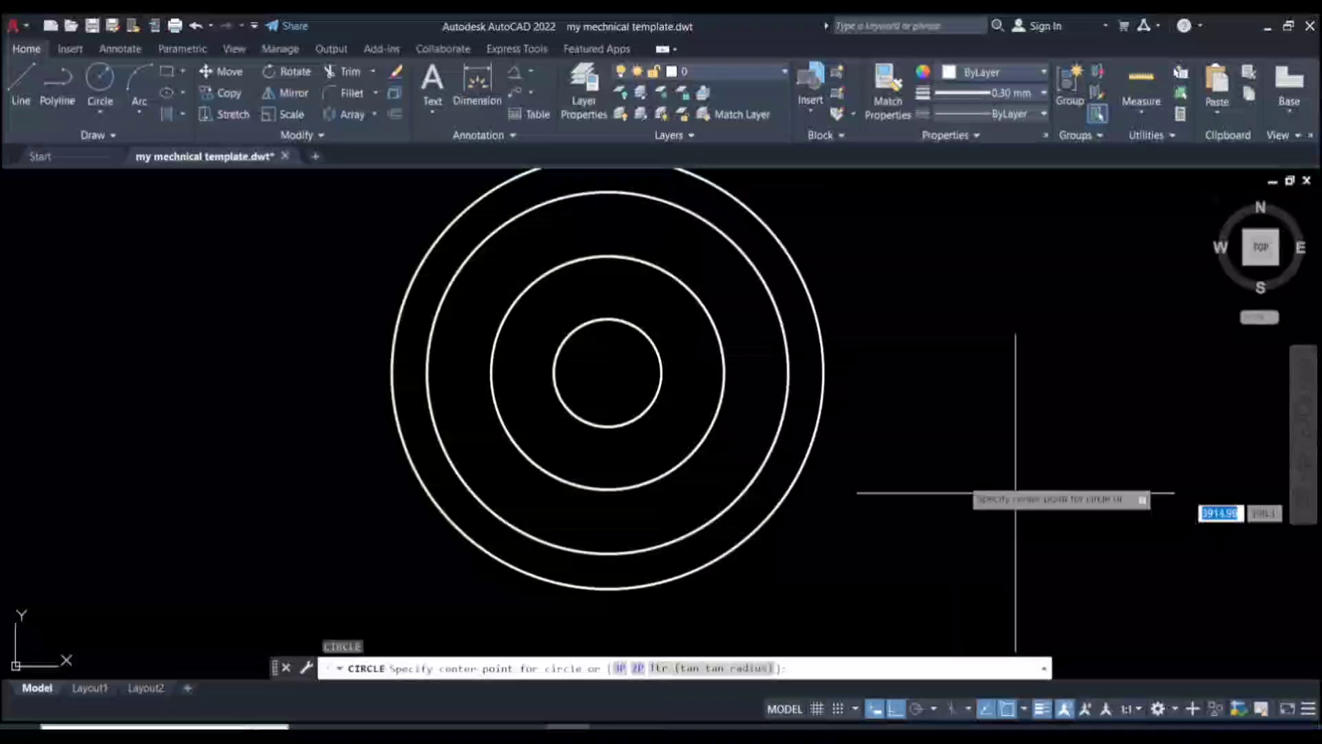
left_click(609, 374)
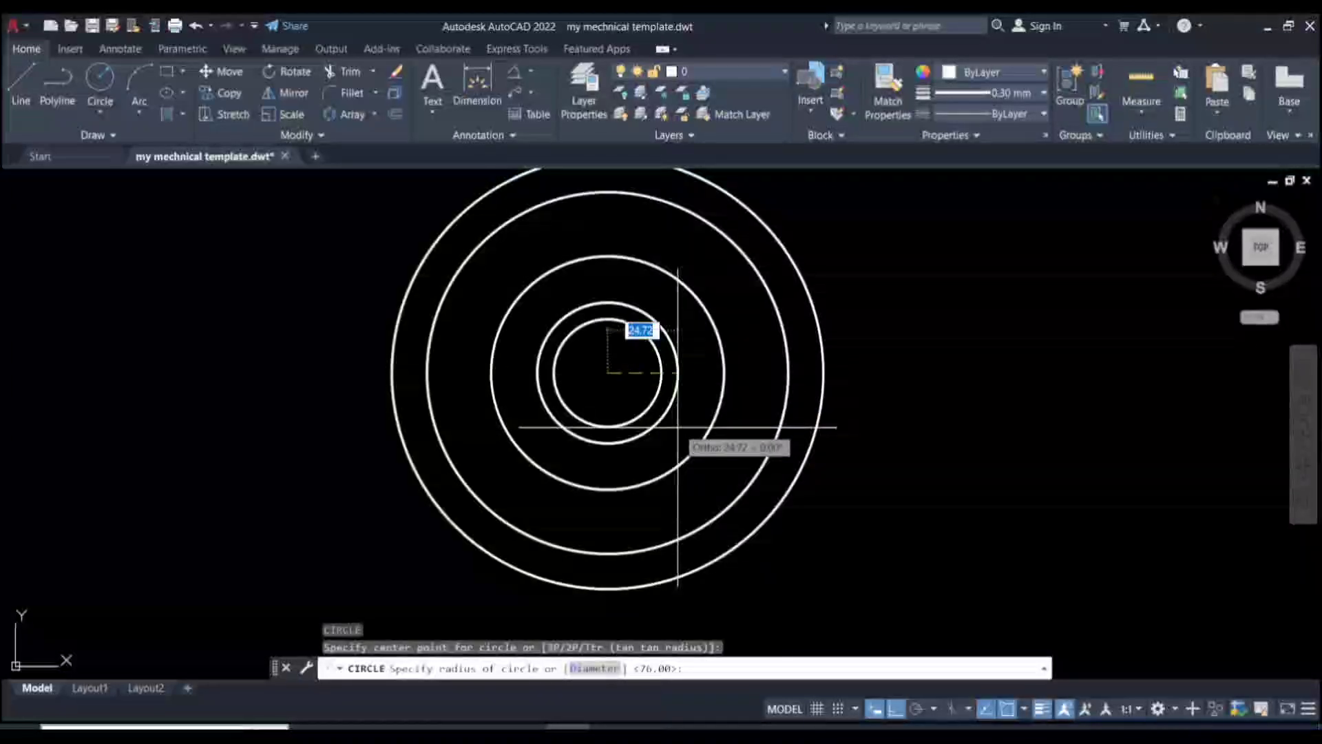
type("d")
key("Return")
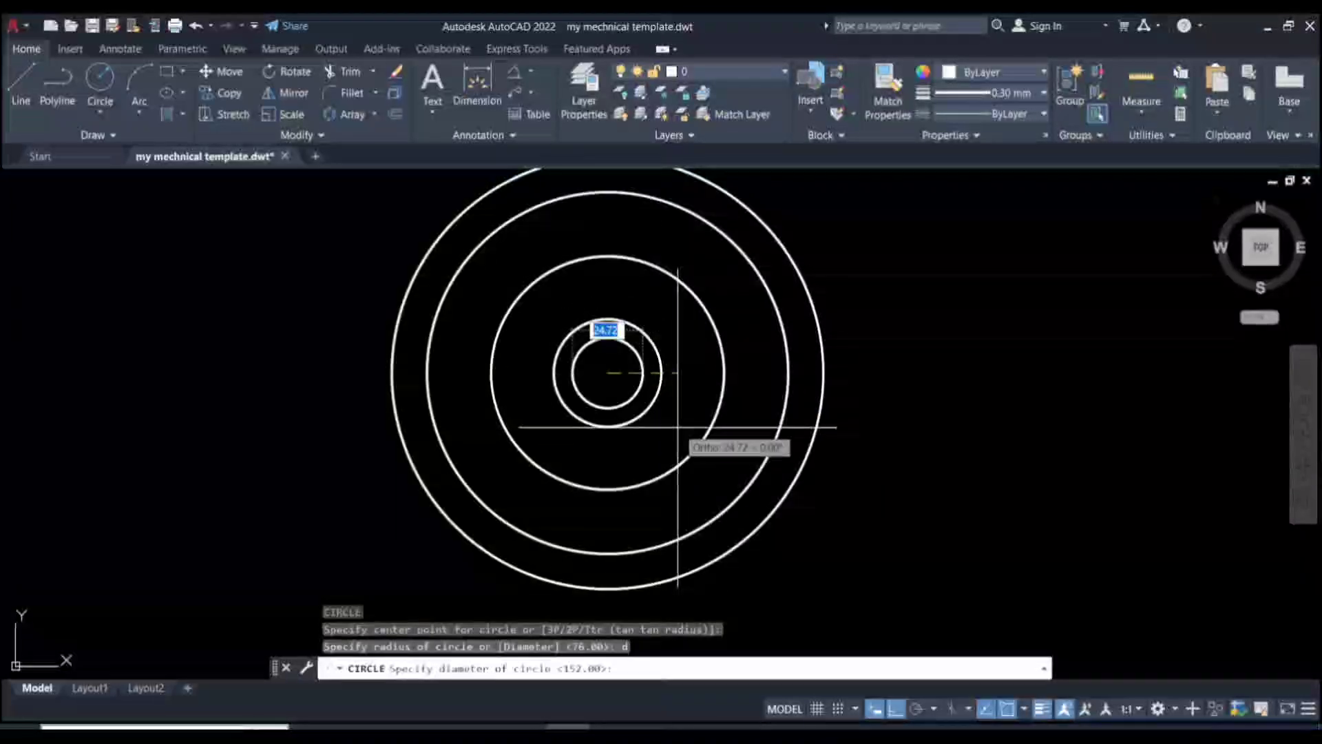
type("19.0")
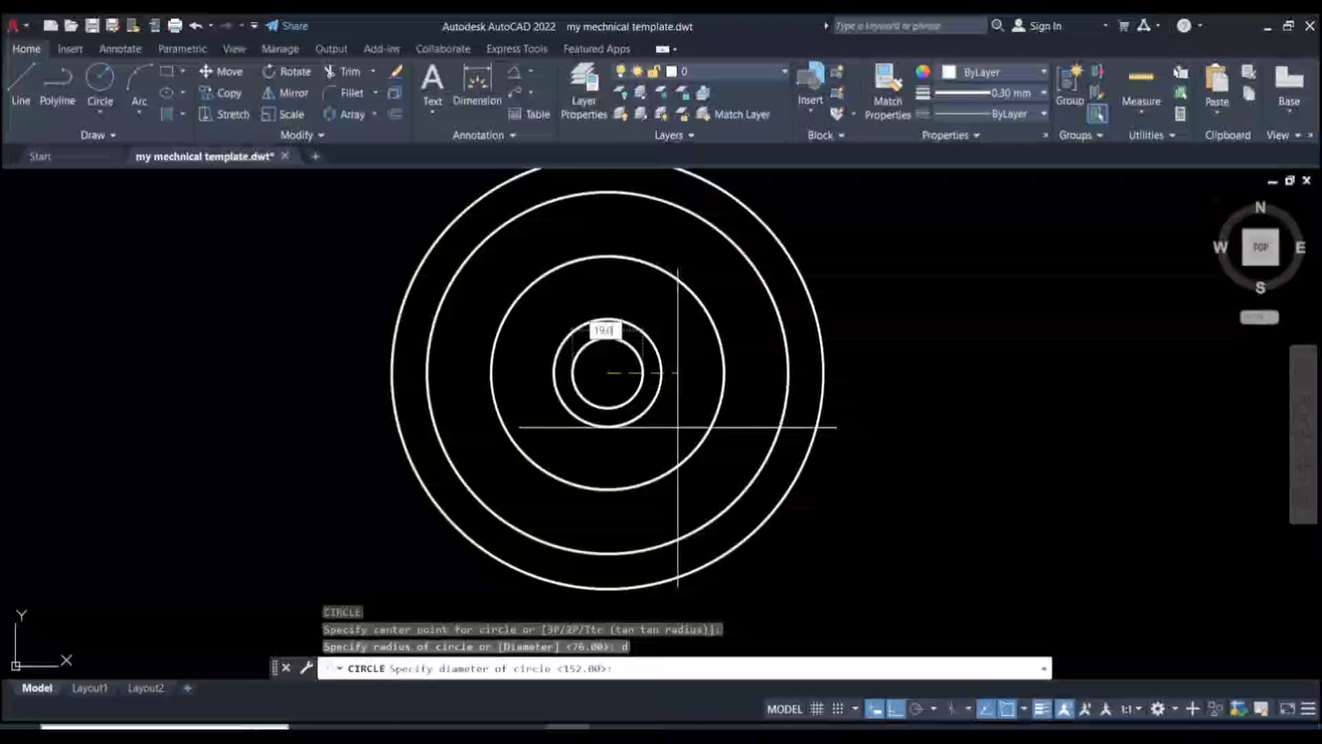
type("253")
key("Return")
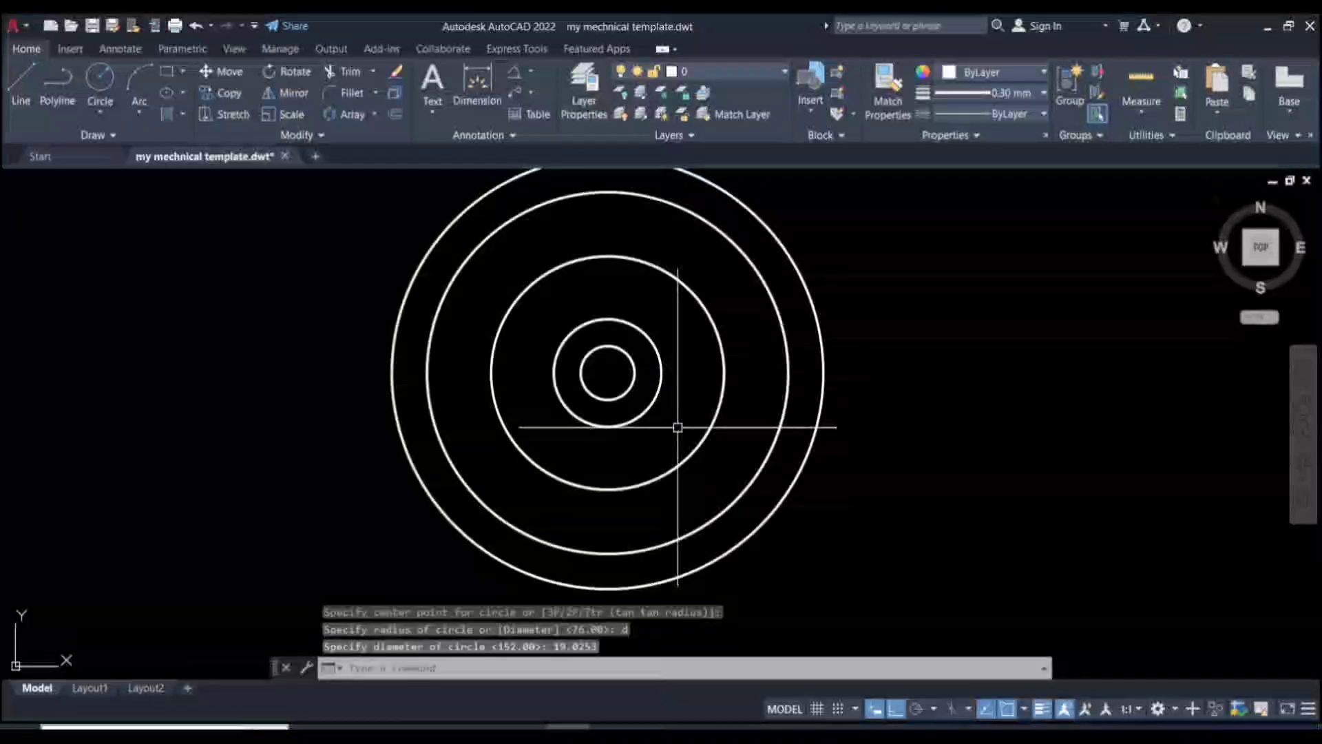
- Check the tooth angles in the reference image and draw a line about 144 long from the wheel centre at 15°
middle_click_drag(953, 404, 951, 425)
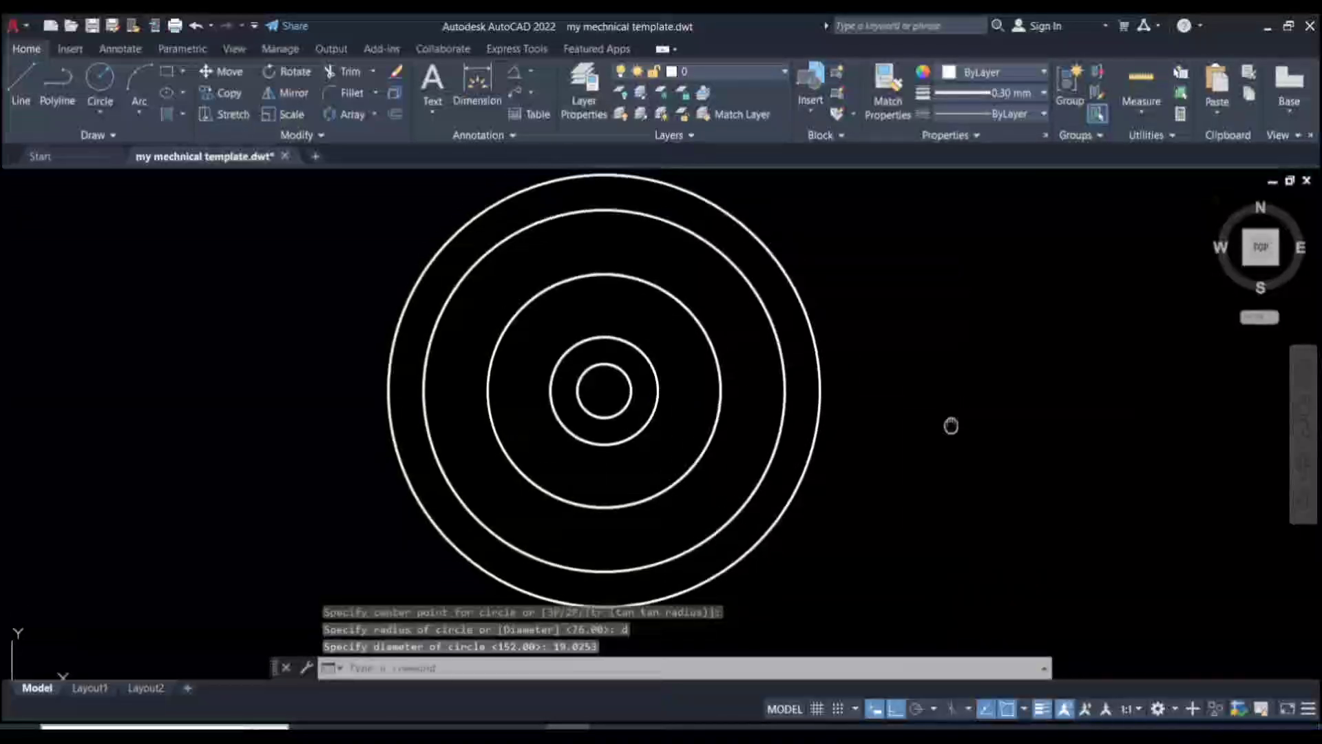
scroll(950, 435, "up", 2)
scroll(949, 434, "down", 2)
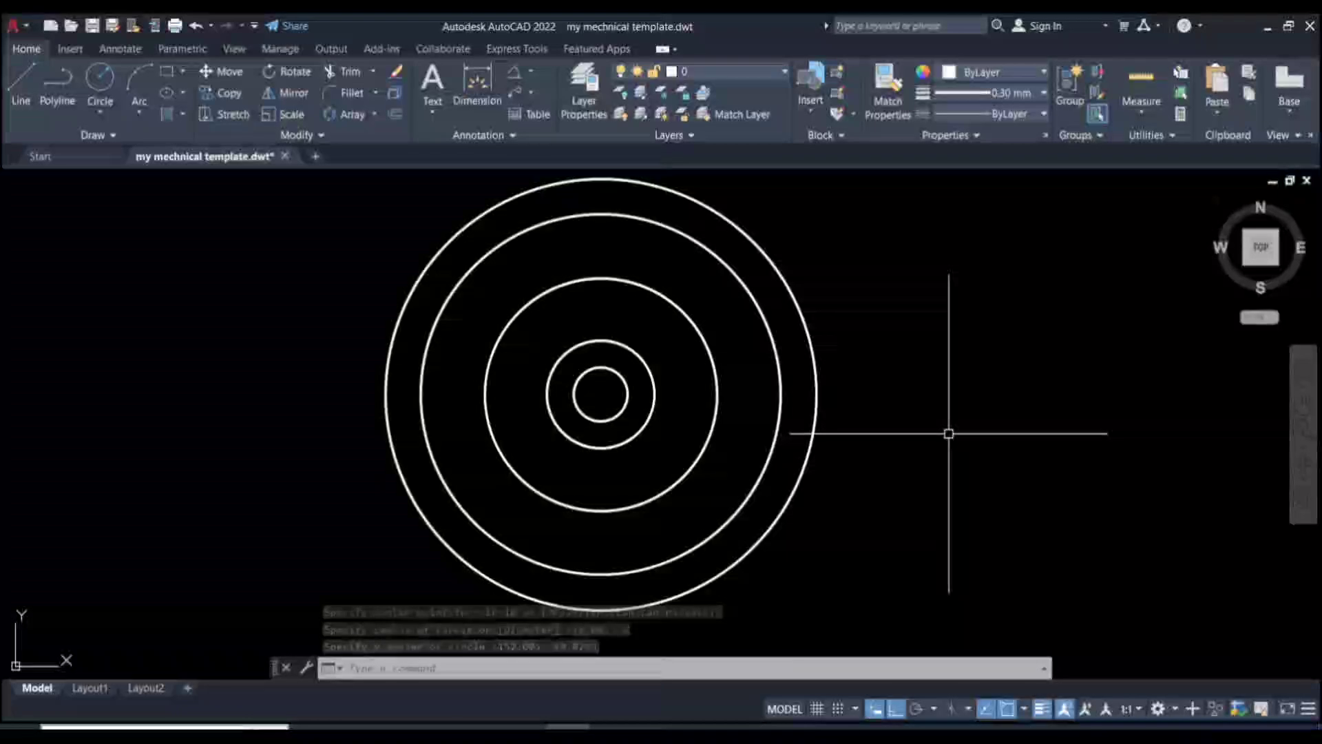
left_click(611, 728)
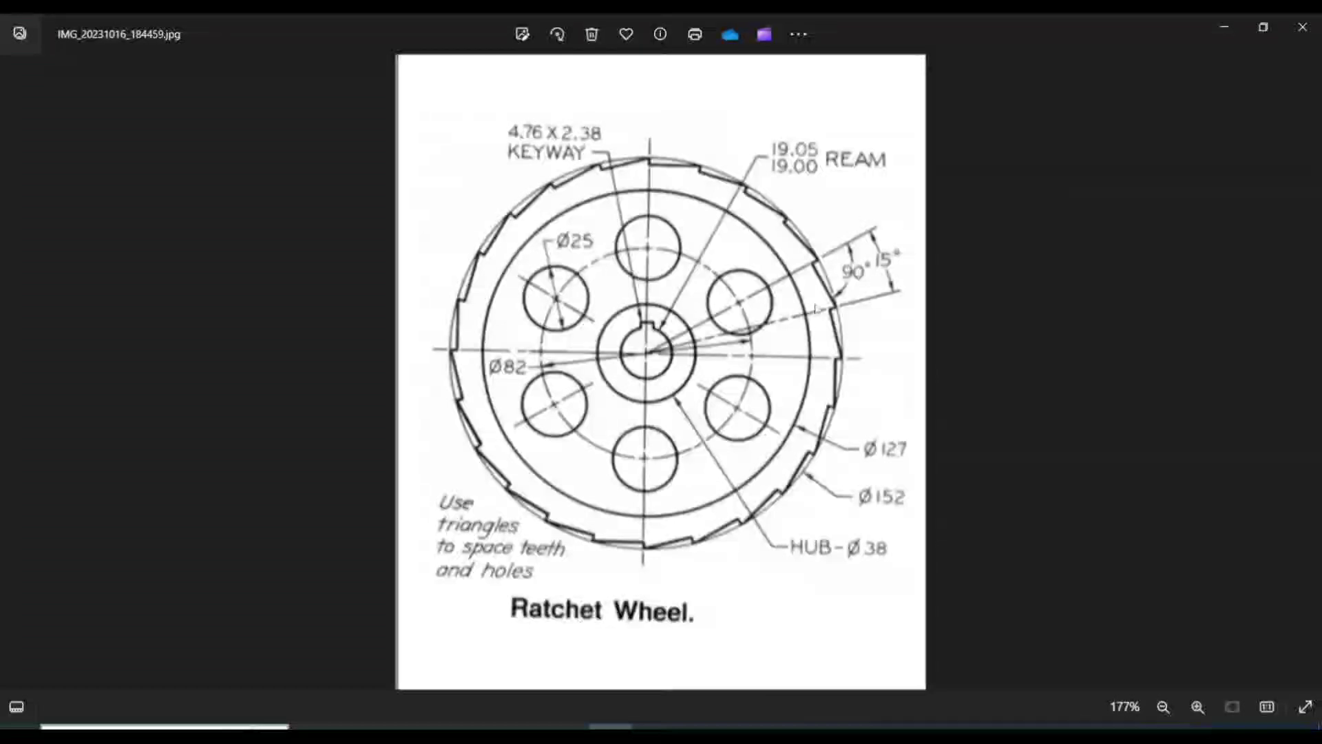
left_click(567, 727)
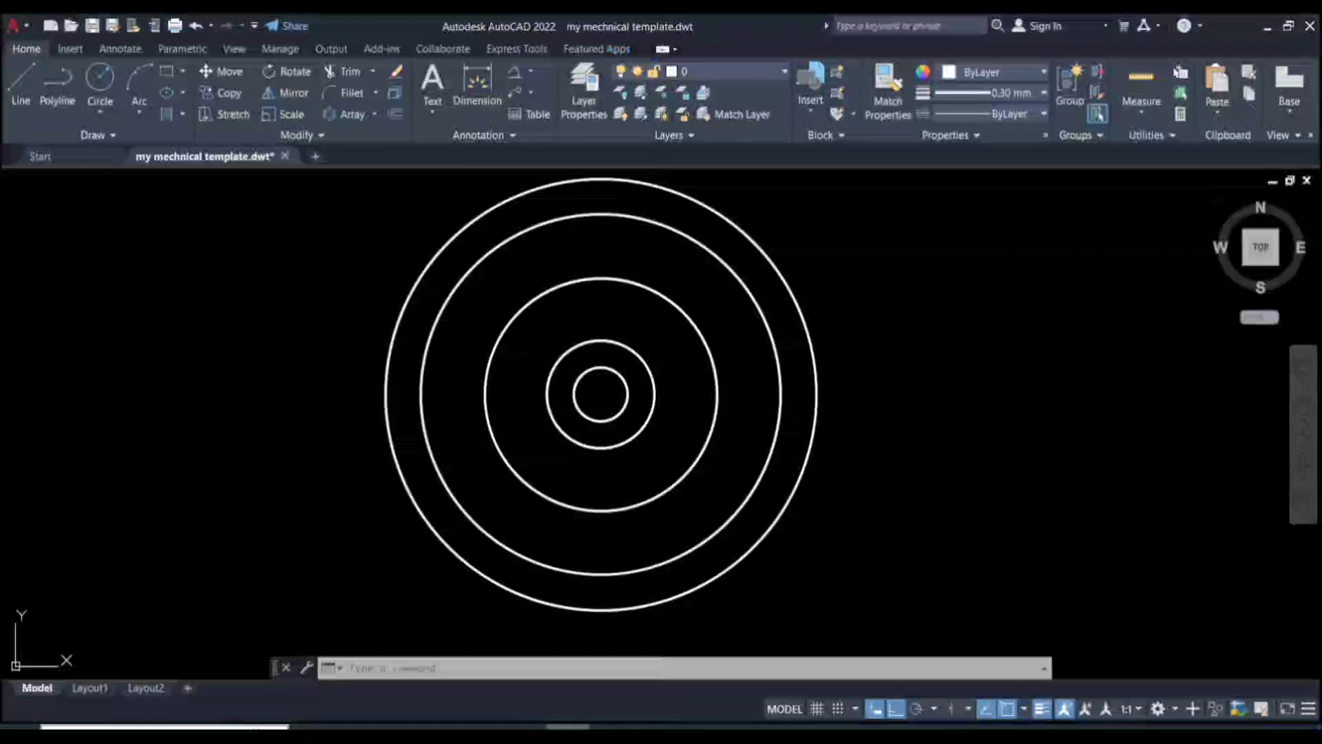
type("l")
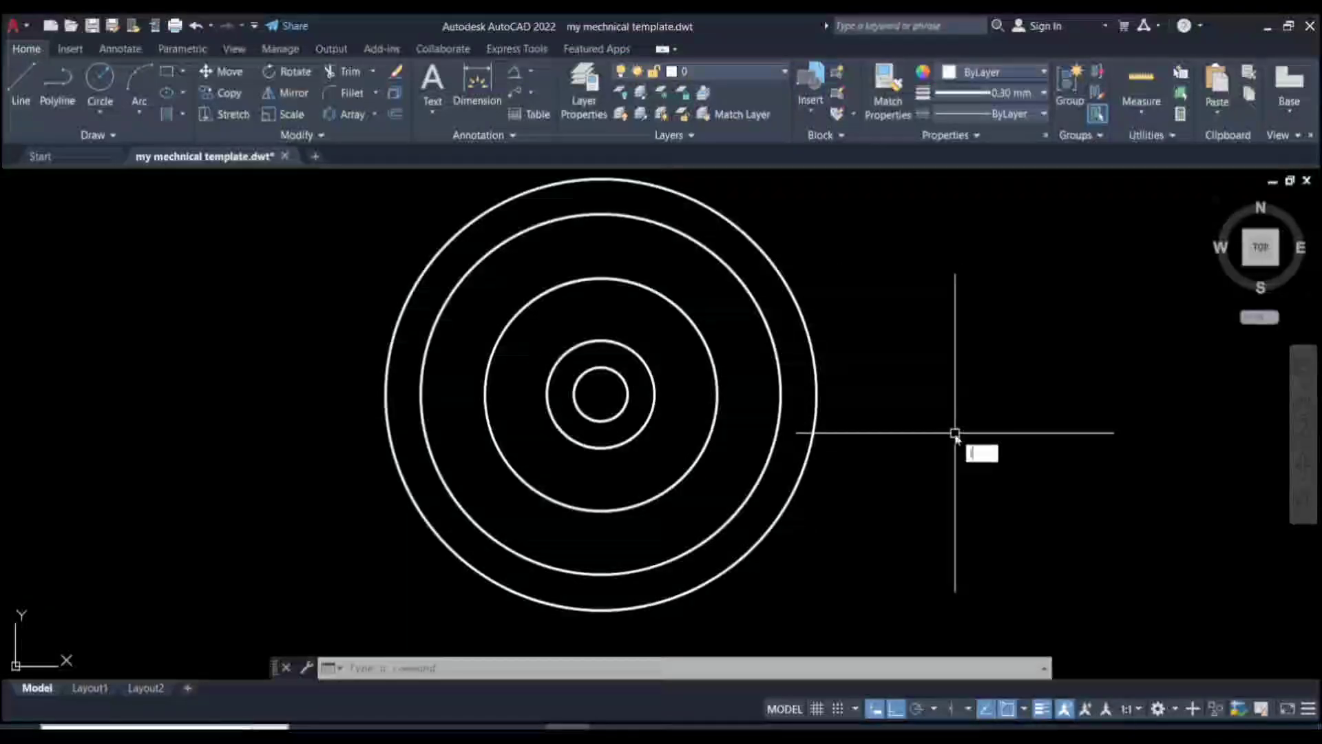
key("Return")
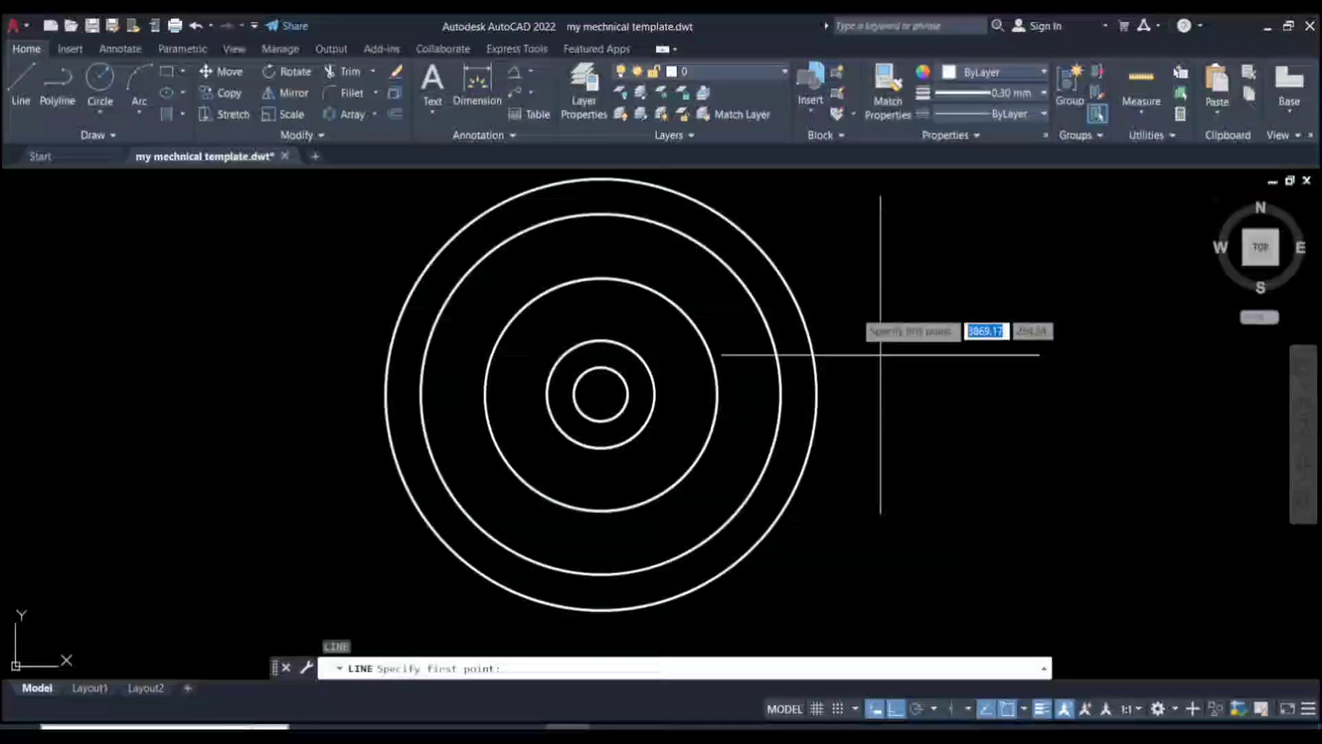
left_click(594, 400)
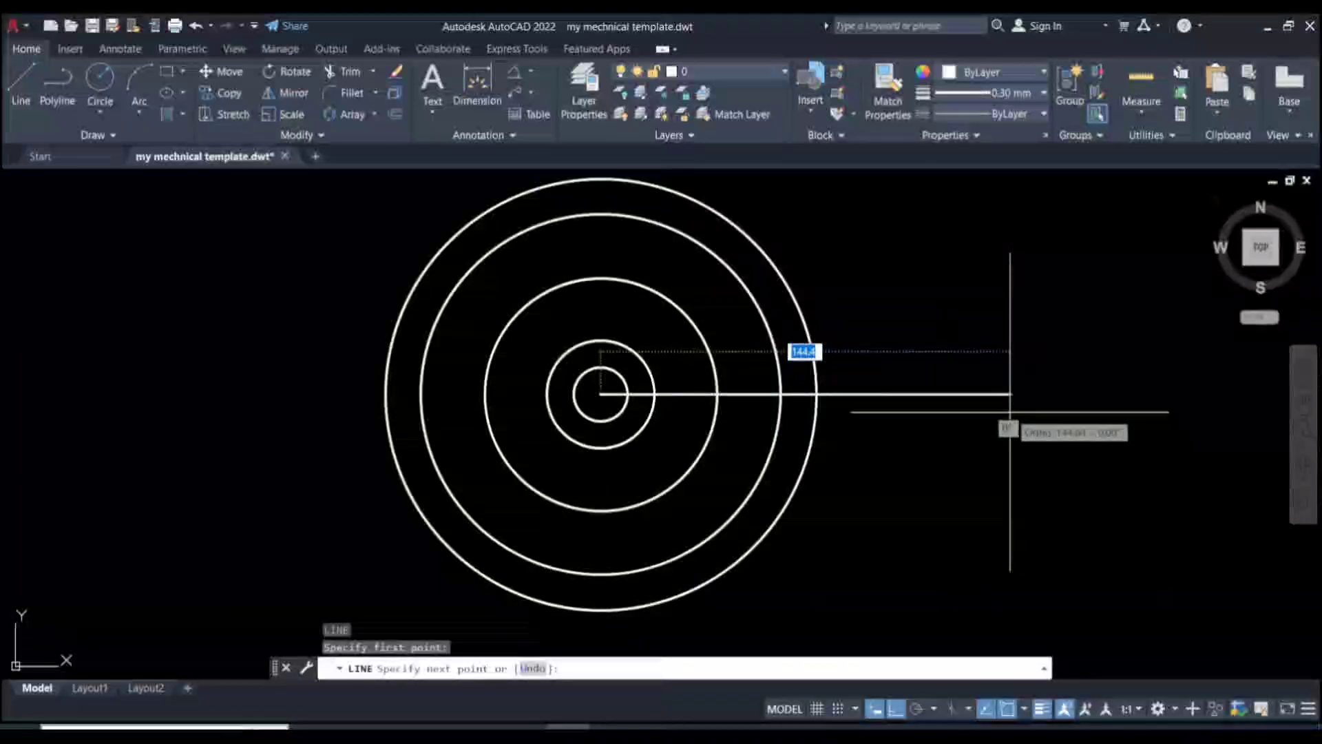
key("Tab")
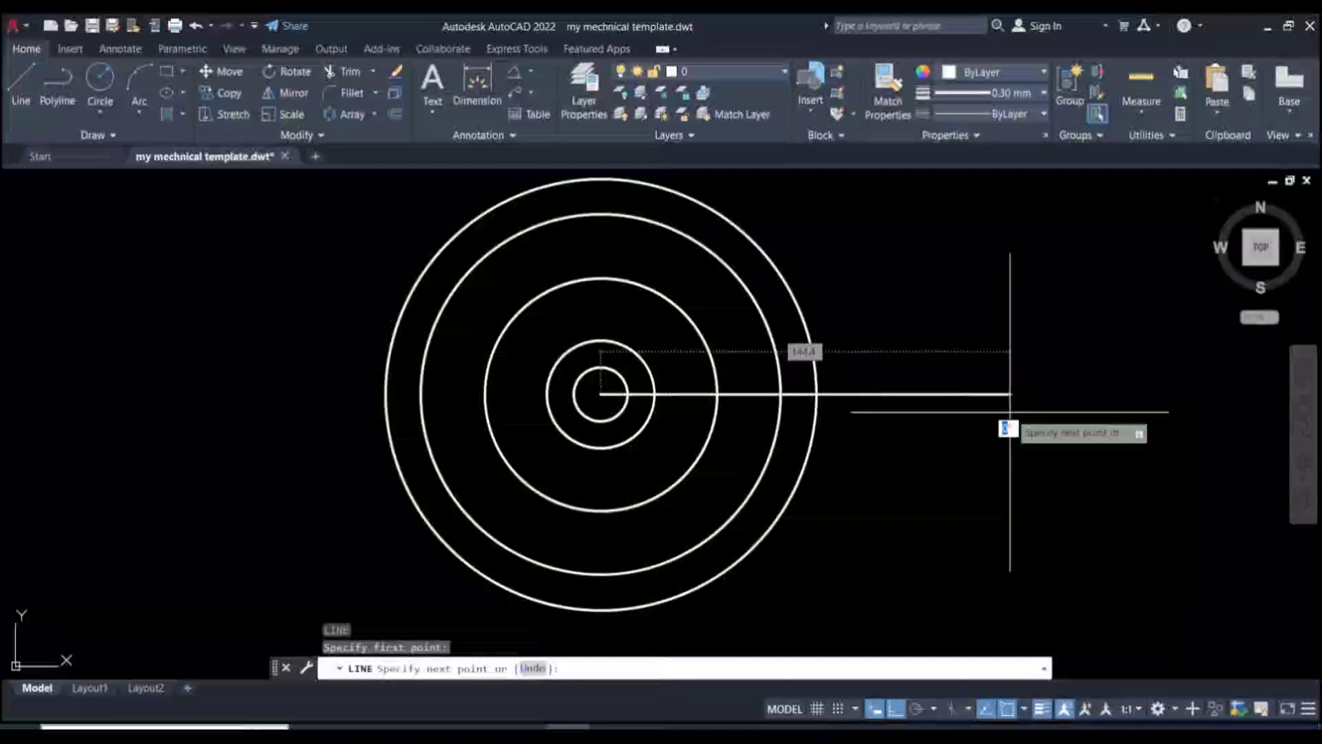
key("Return")
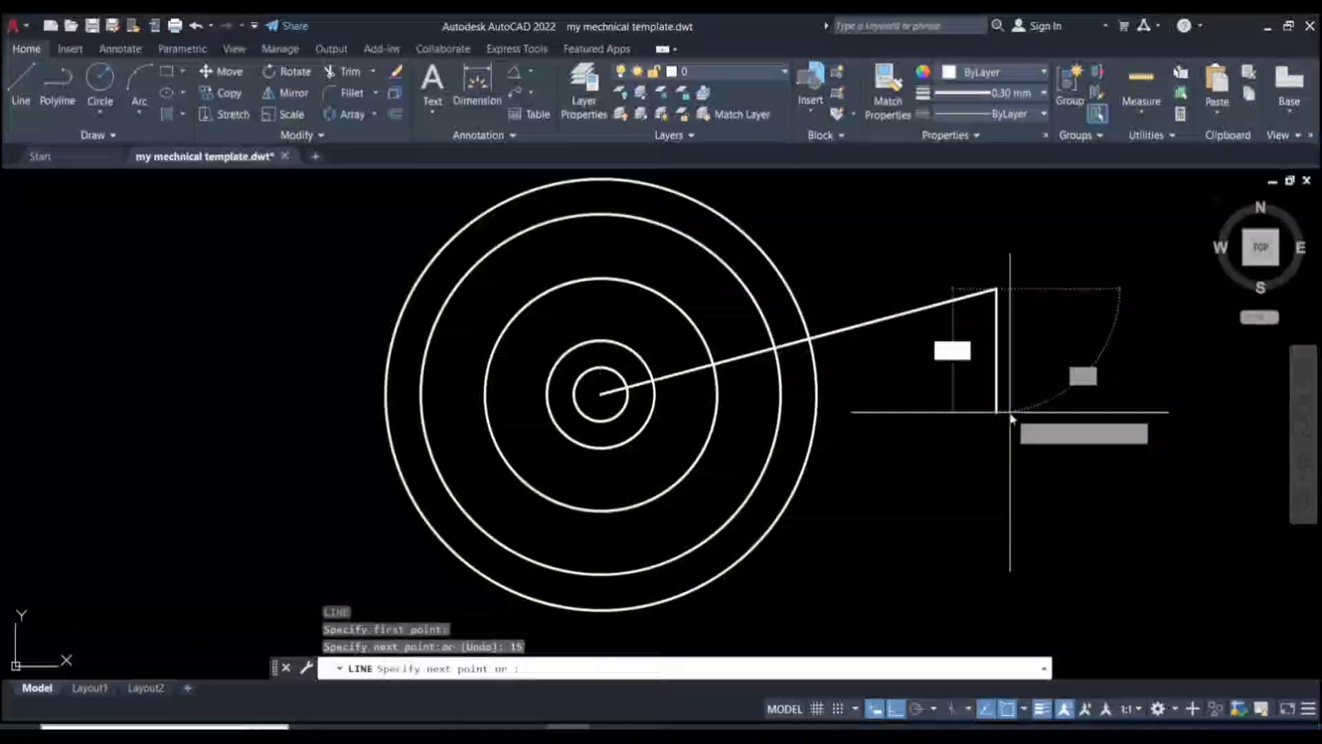
key("Escape")
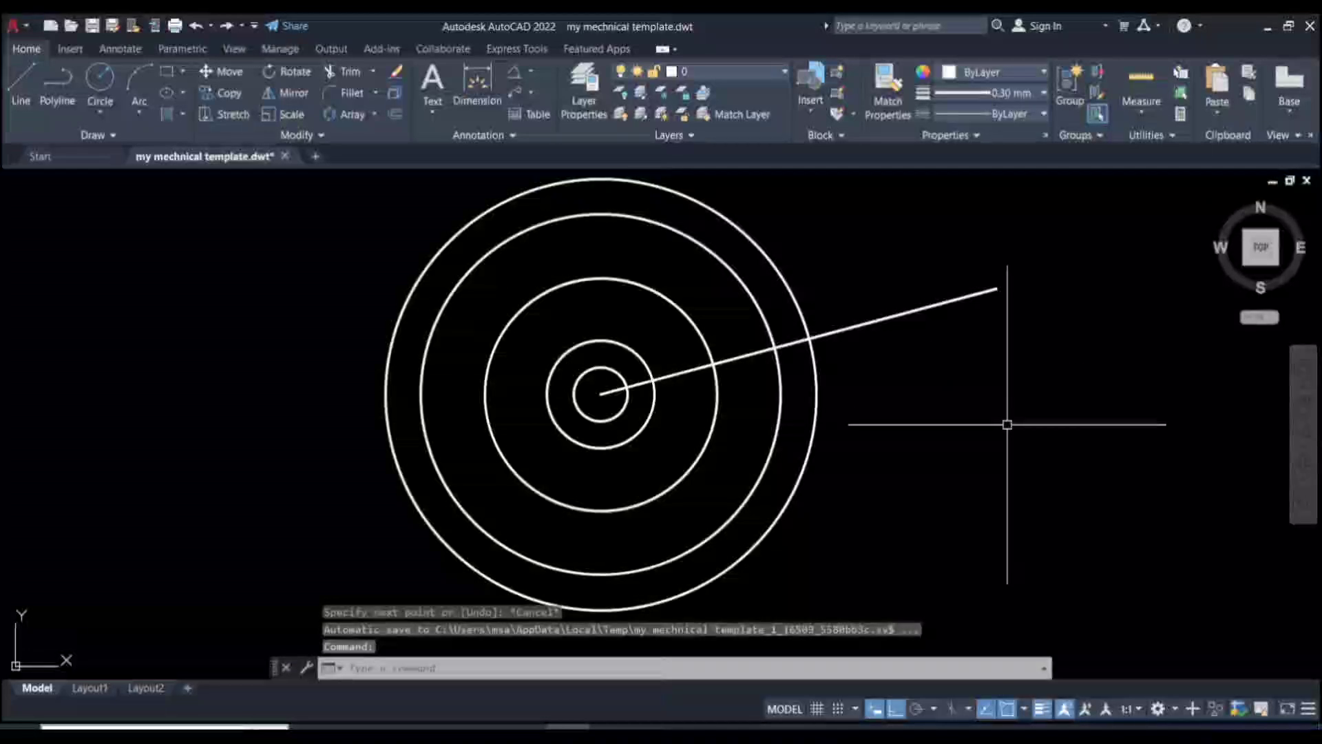
- Draw a second line about 135 long from the wheel centre at 30°
key("Return")
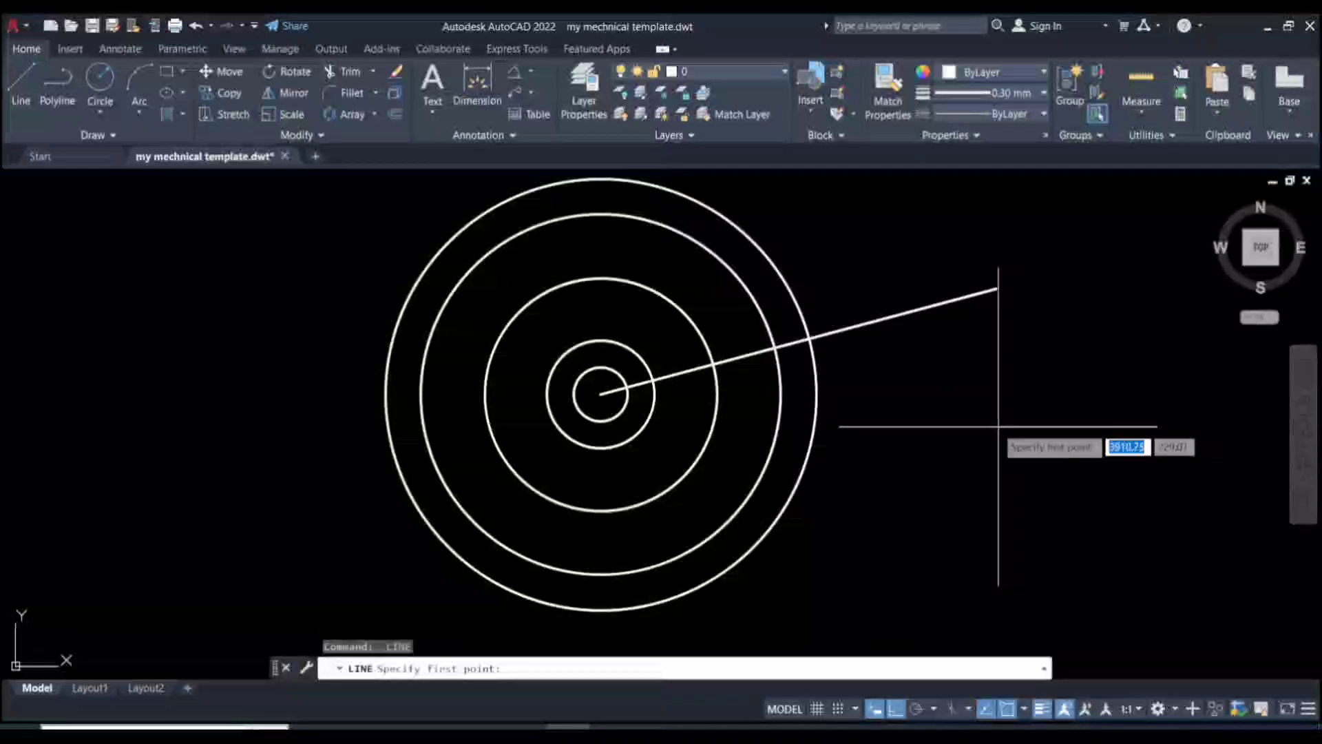
left_click(610, 727)
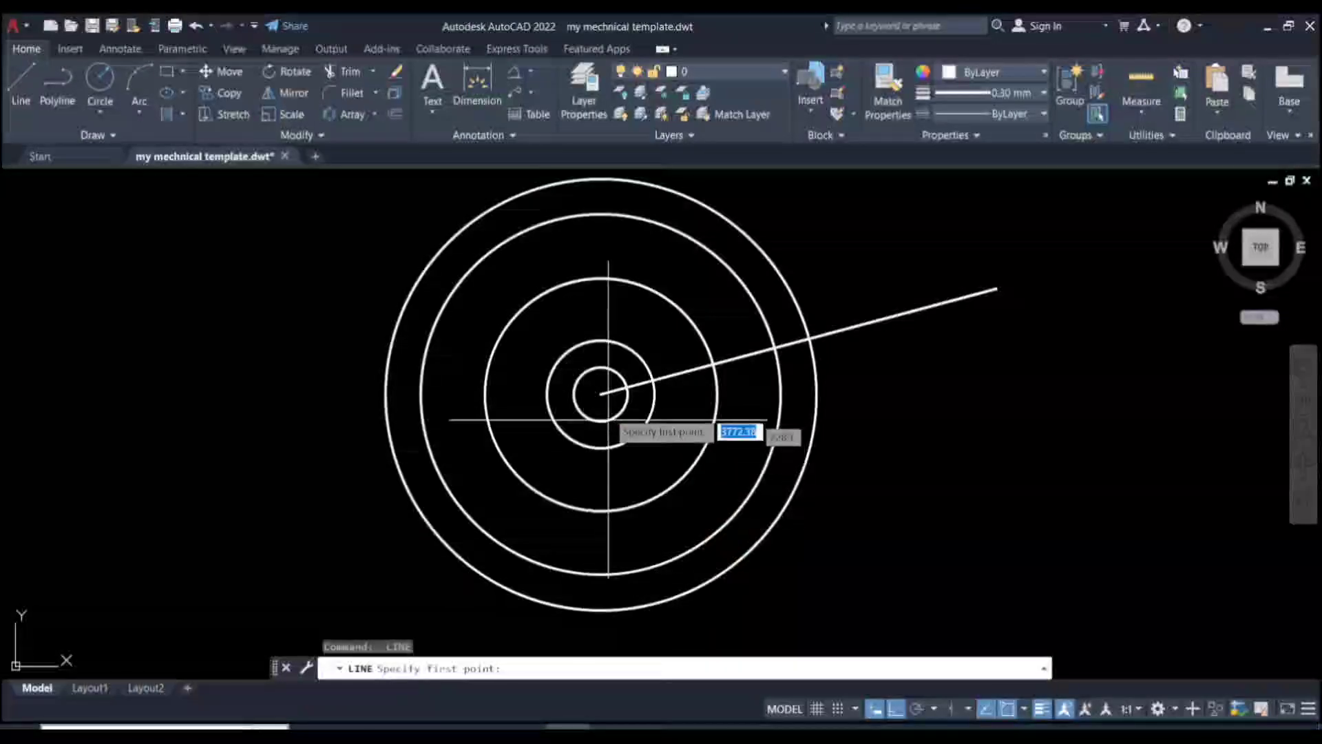
left_click(600, 393)
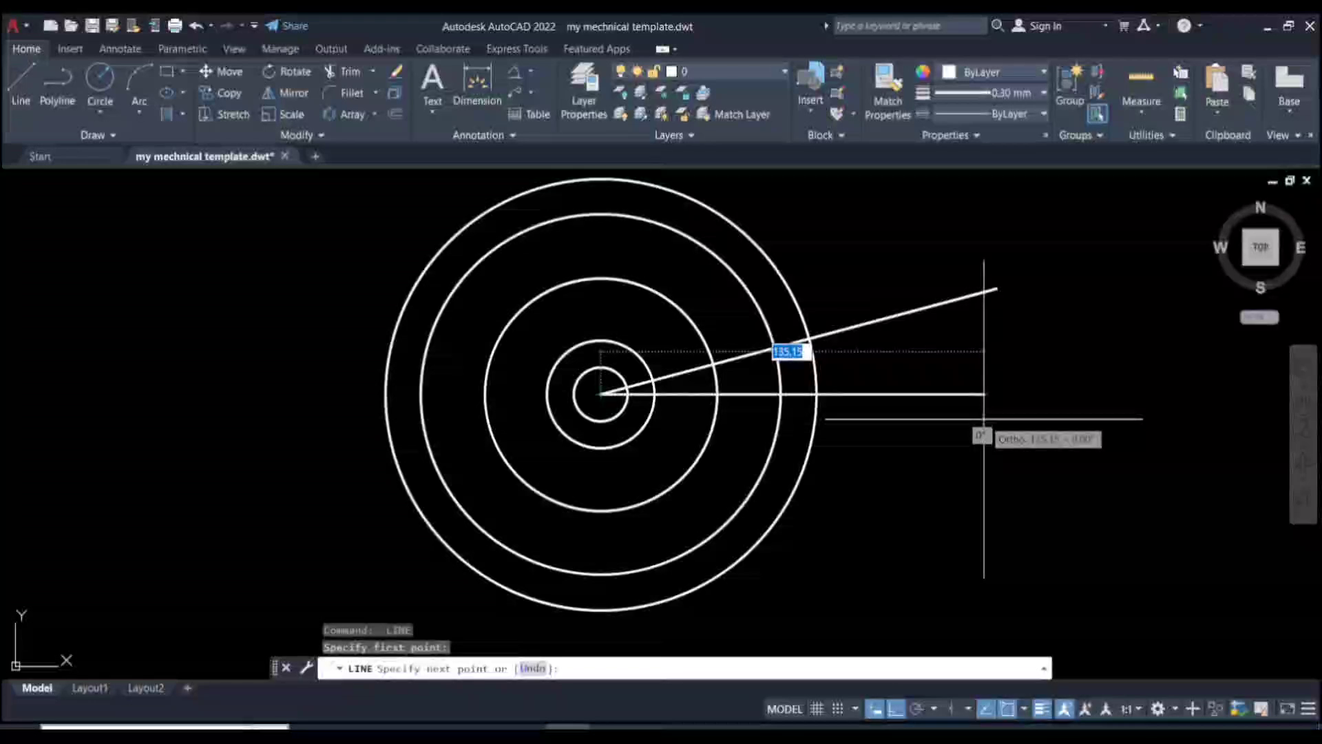
key("Tab")
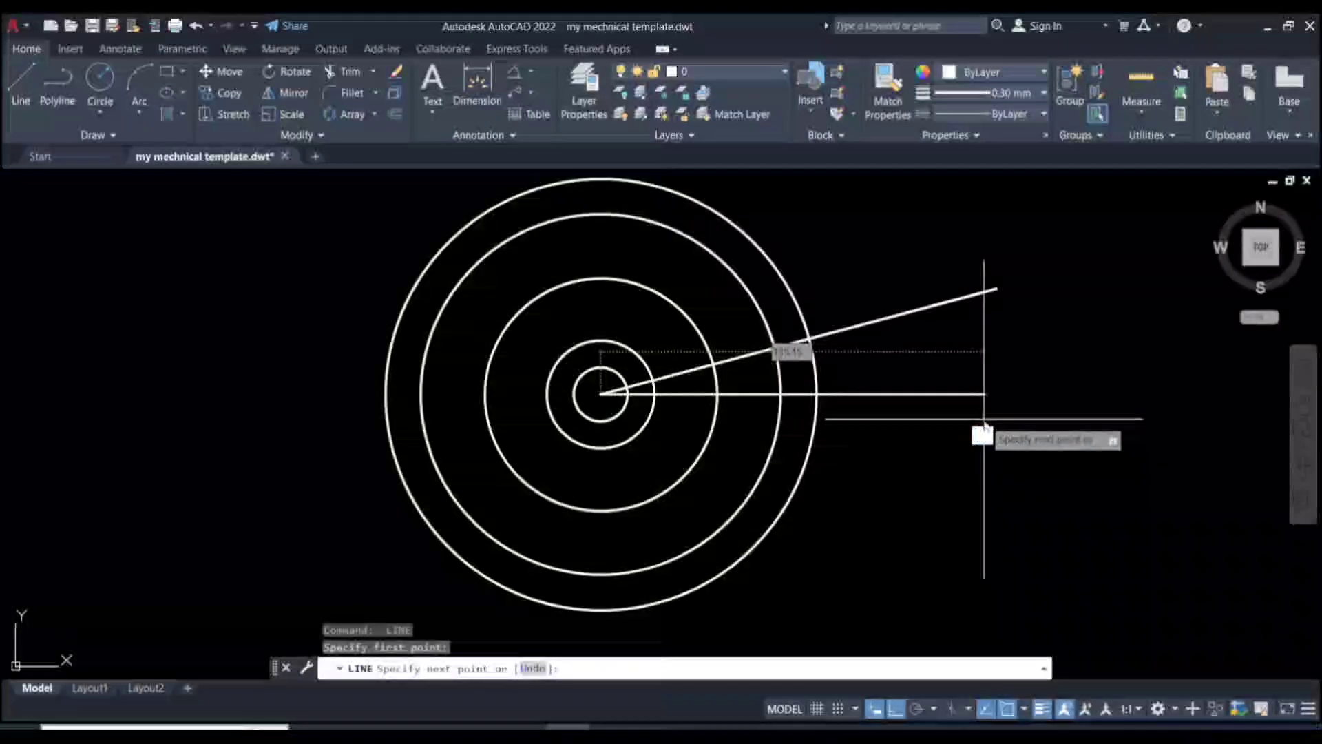
type("30")
key("Return")
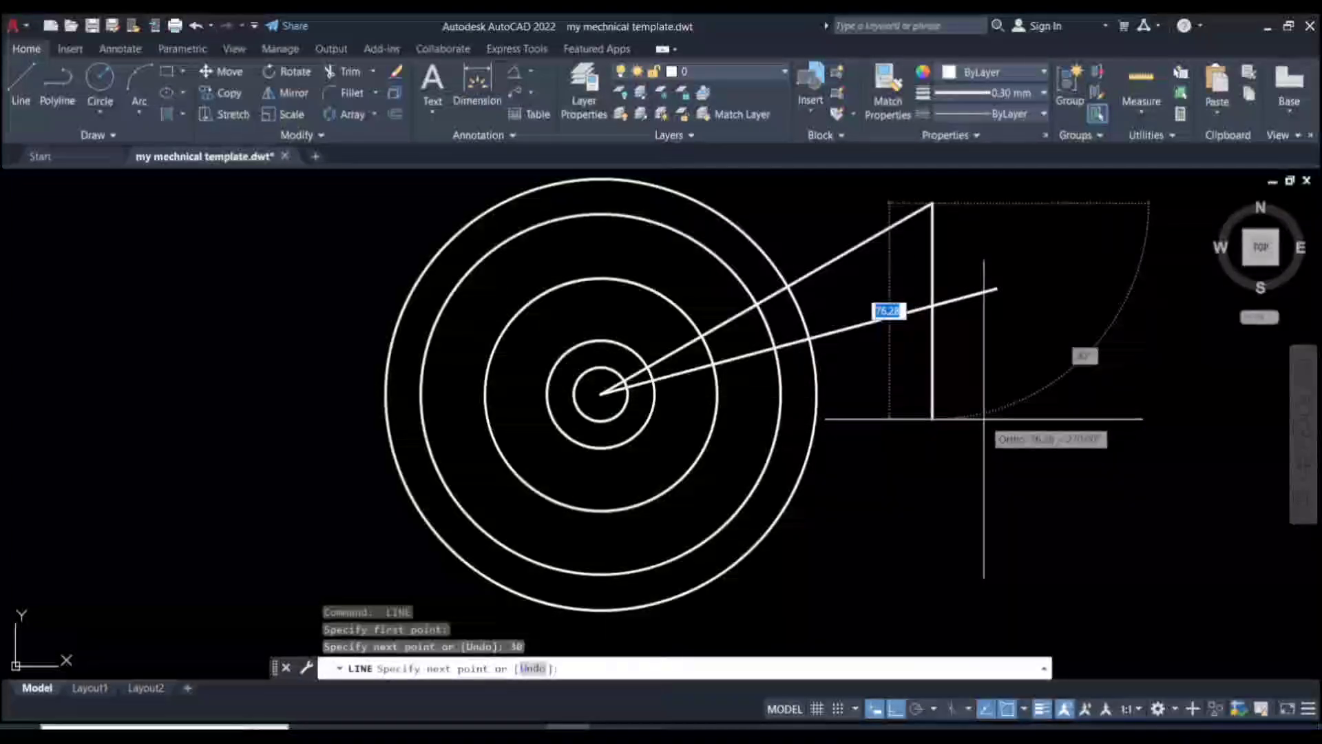
key("Escape")
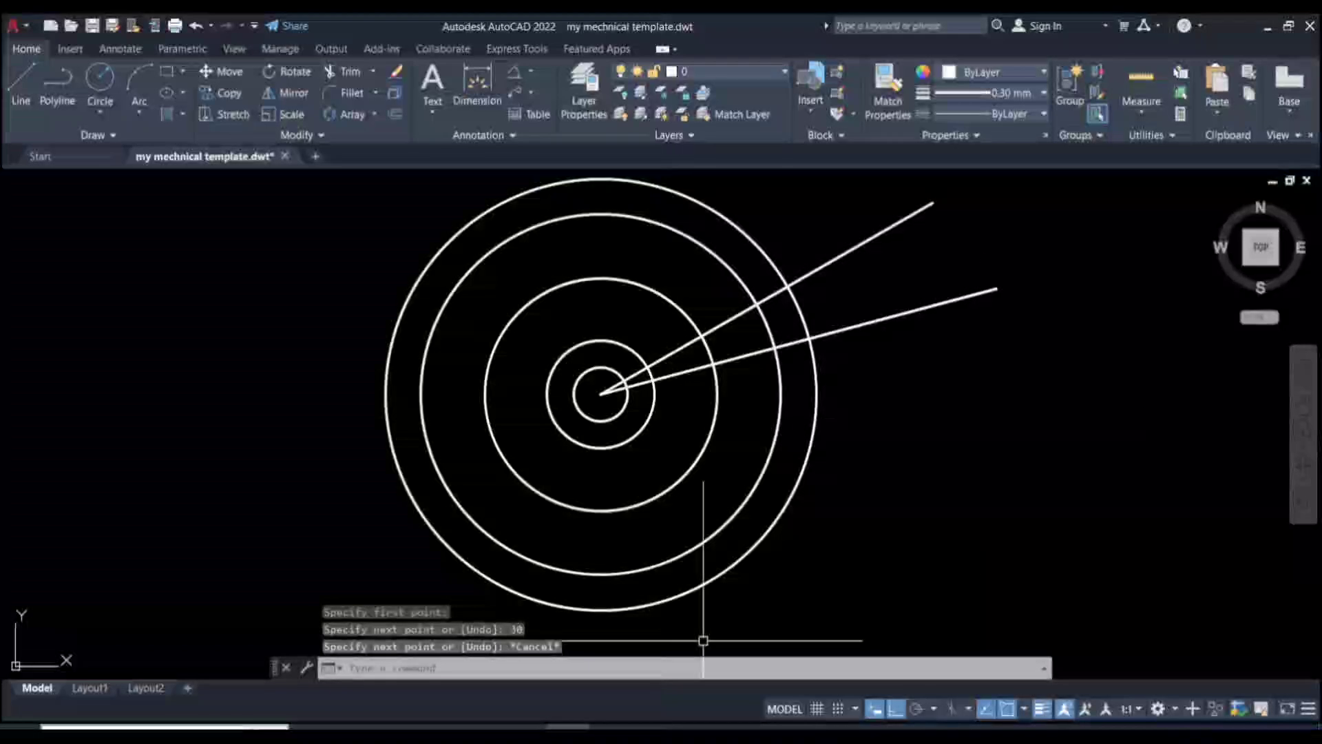
- Following the reference image, draw the tooth line from the 15° line's intersection with the outer circle perpendicular to the 30° line
key("alt+Tab")
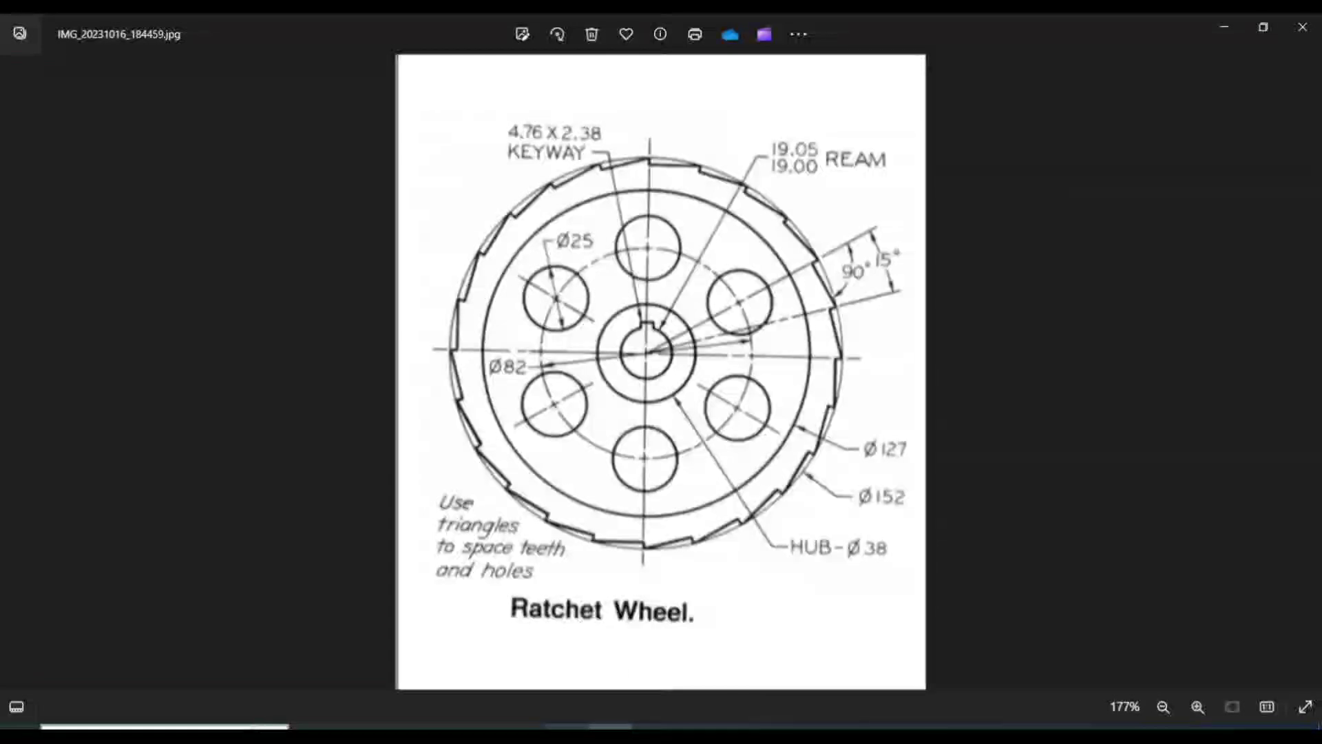
key("alt+Tab")
scroll(723, 599, "up", 2)
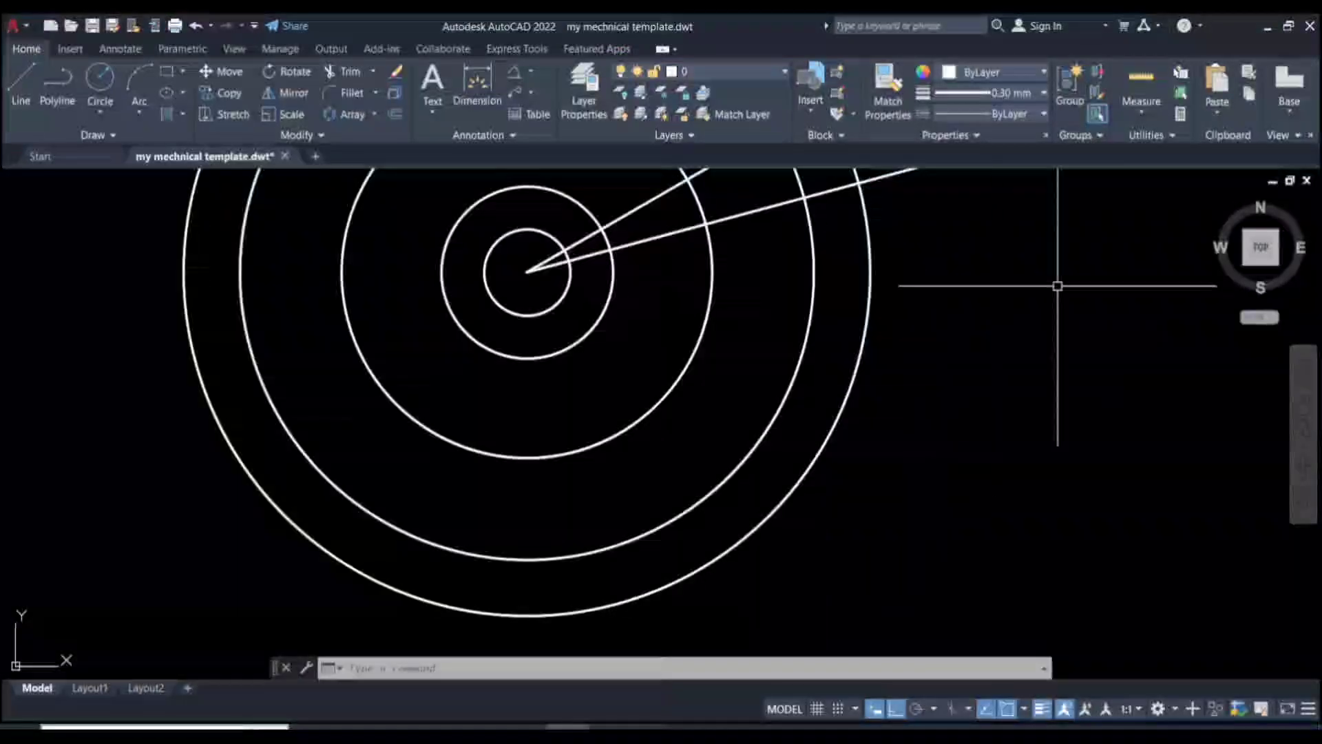
middle_click_drag(1052, 266, 876, 549)
scroll(894, 501, "up", 2)
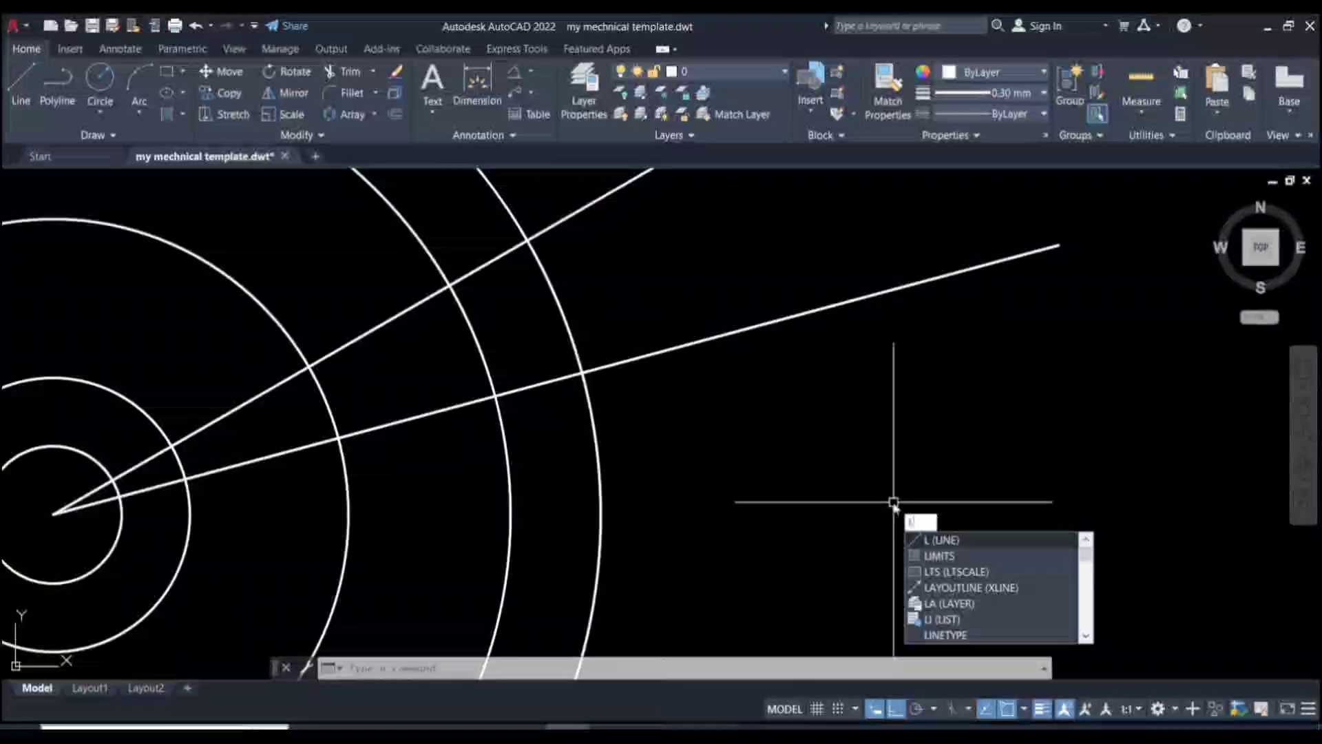
key("Return")
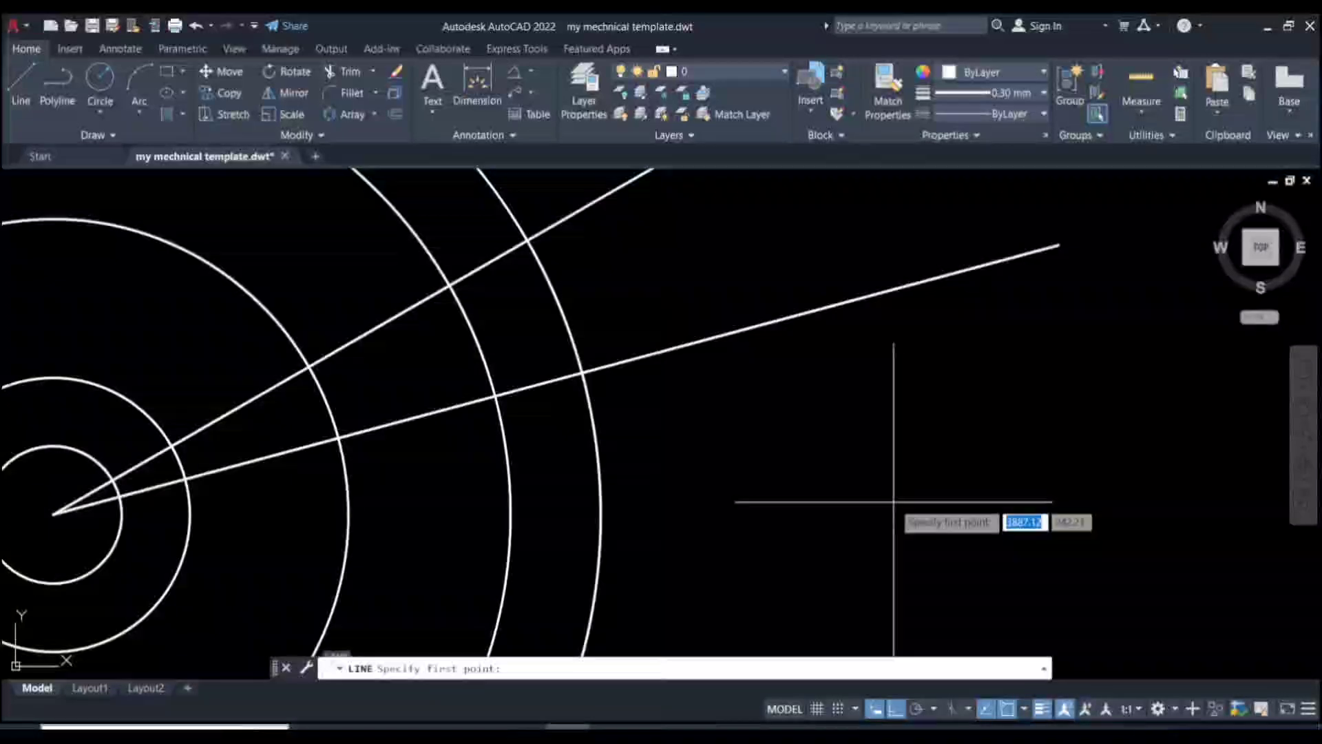
left_click(581, 372)
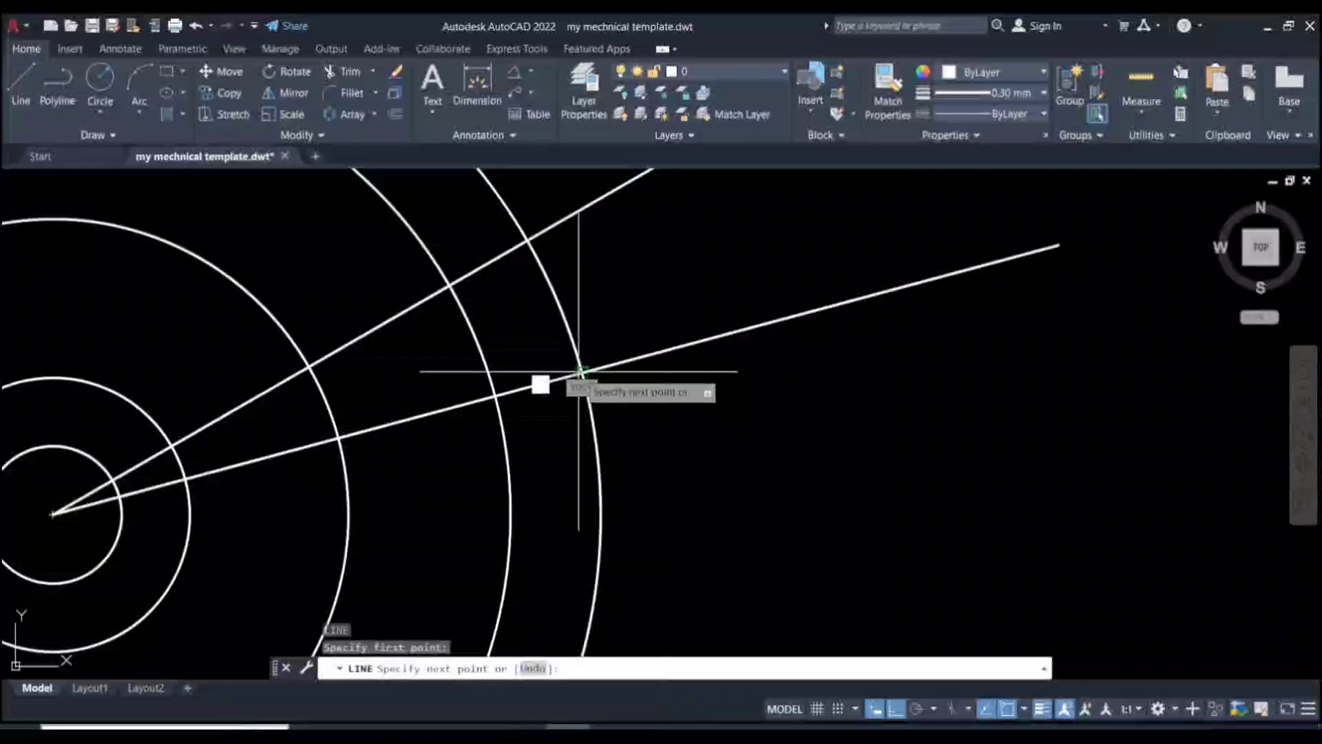
left_click(510, 250)
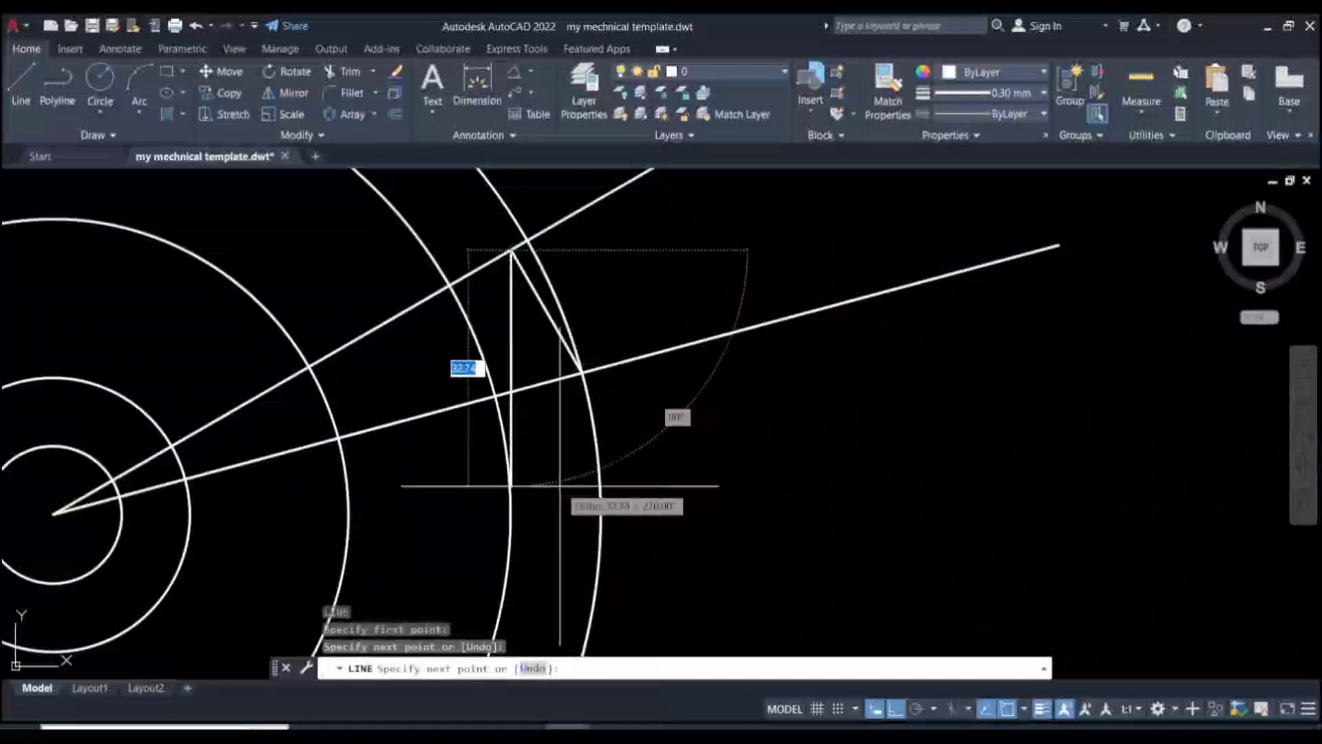
key("Escape")
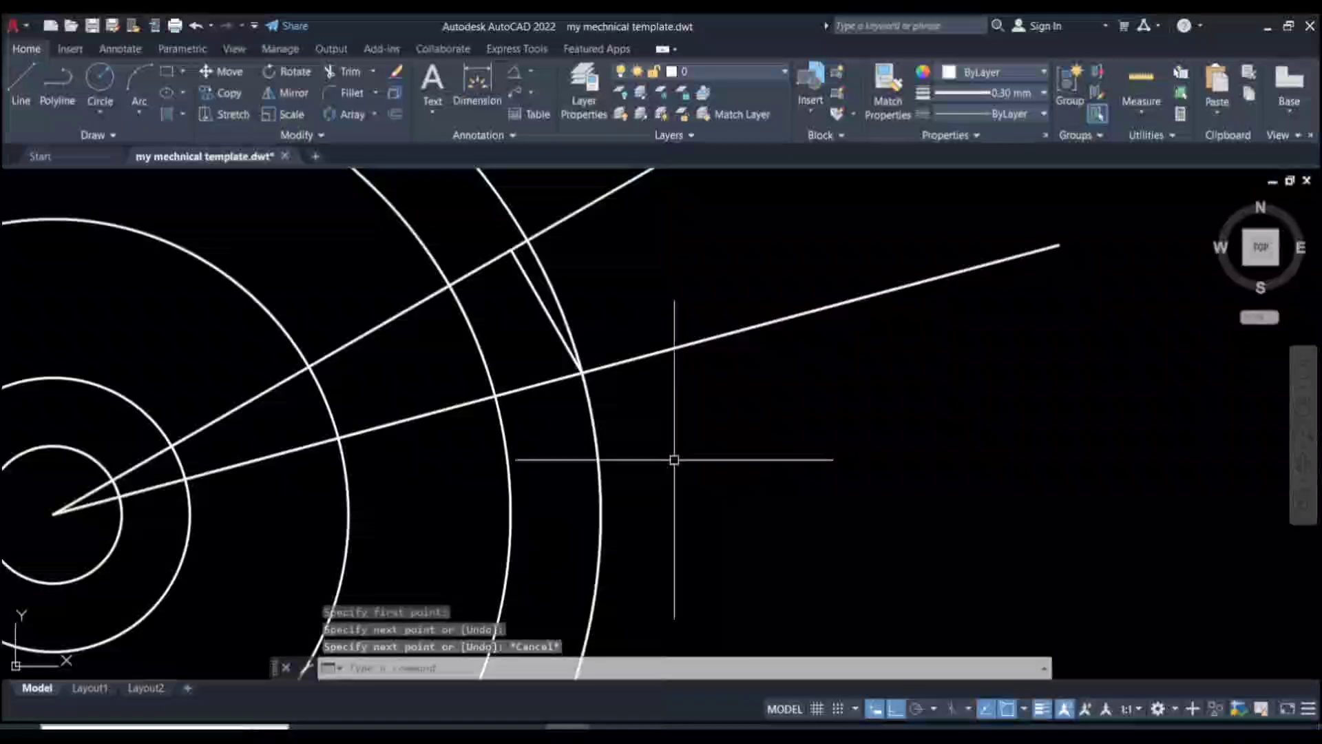
- Compare the tooth with the reference image and measure the angle between the tooth line and the 30° line
scroll(708, 444, "down", 2)
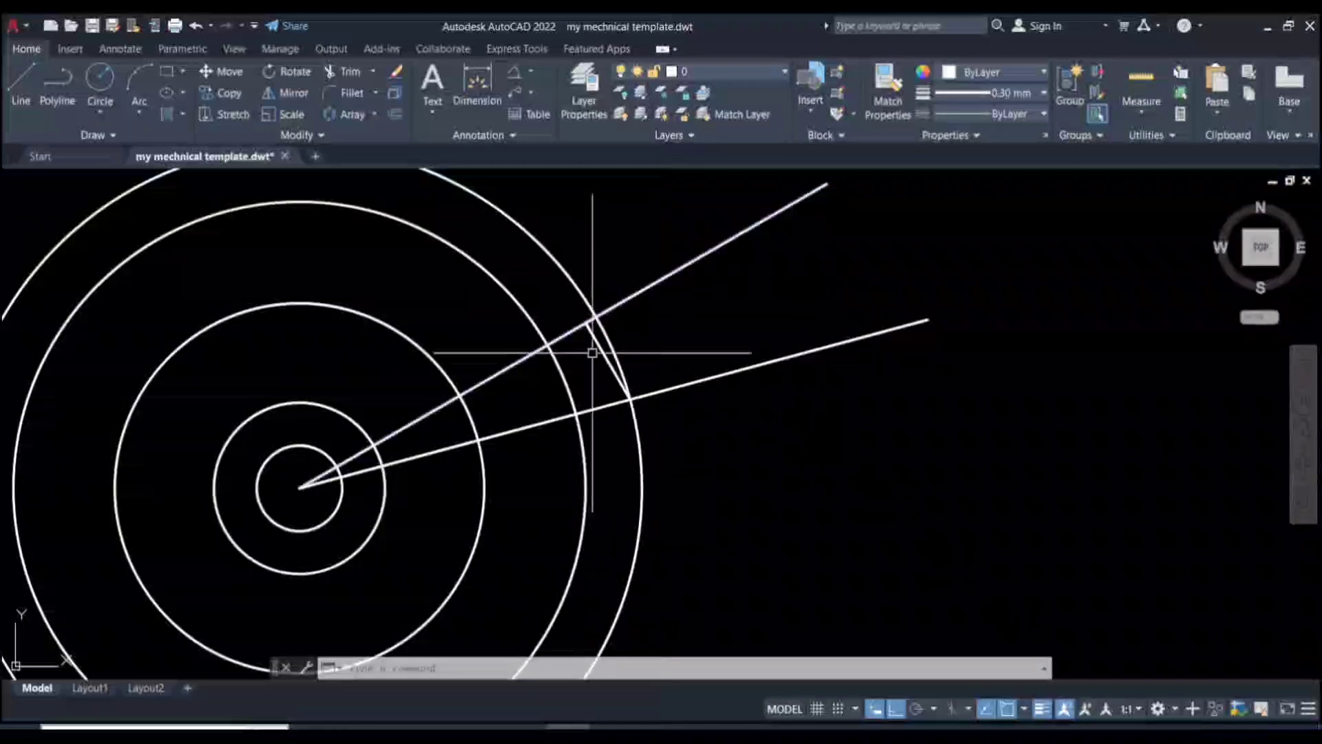
left_click(612, 727)
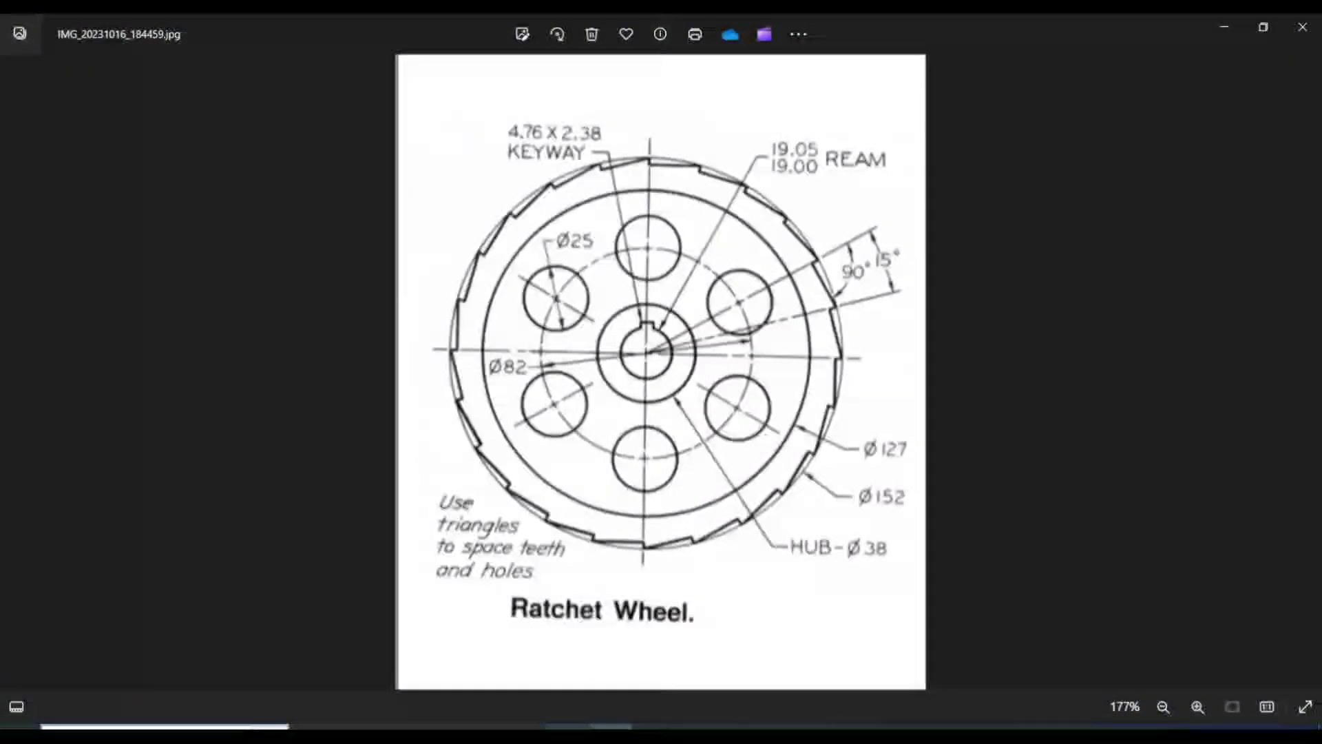
left_click(610, 727)
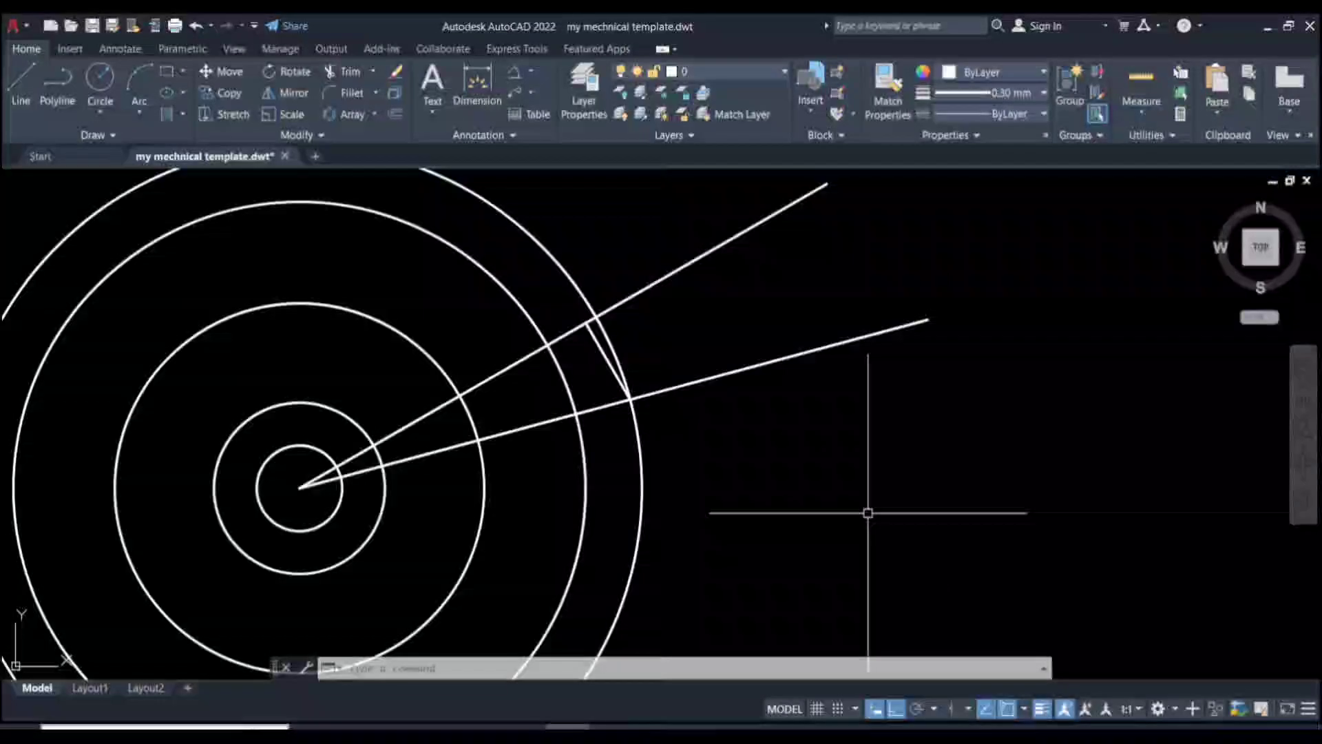
left_click(1143, 117)
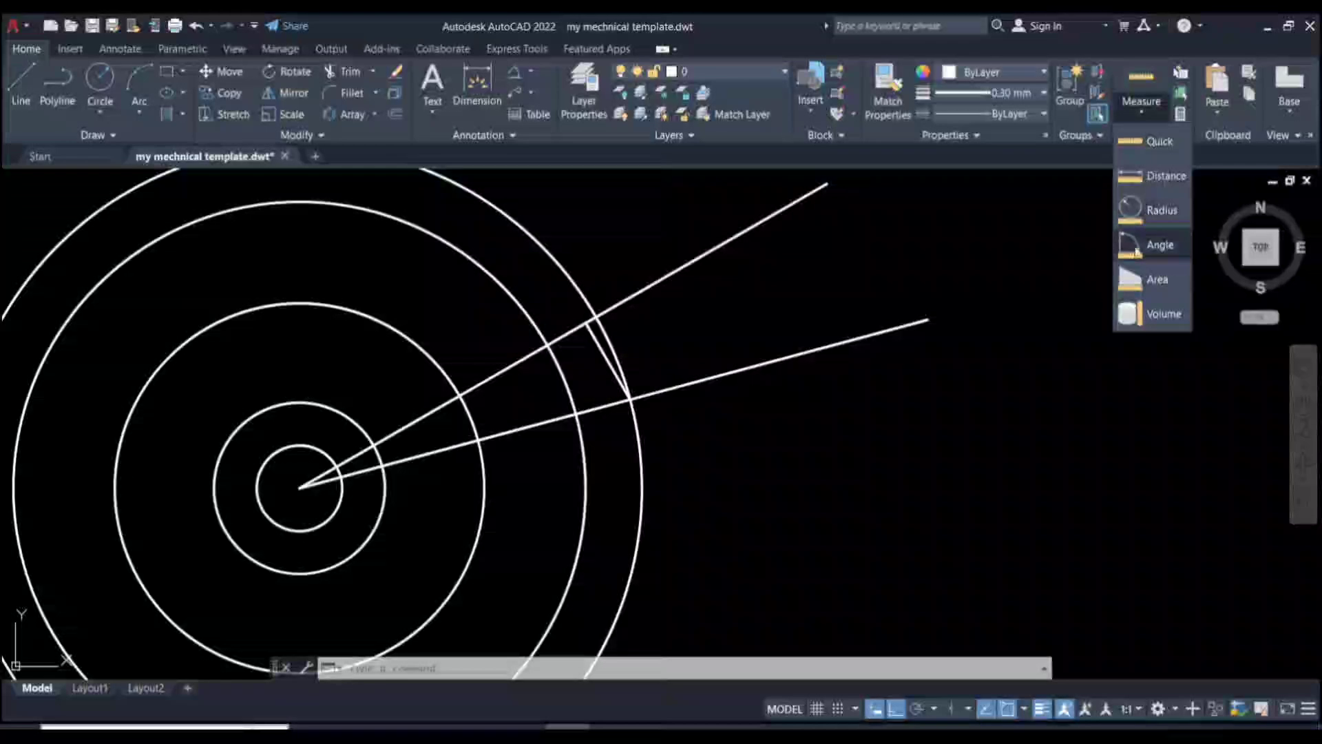
left_click(1158, 246)
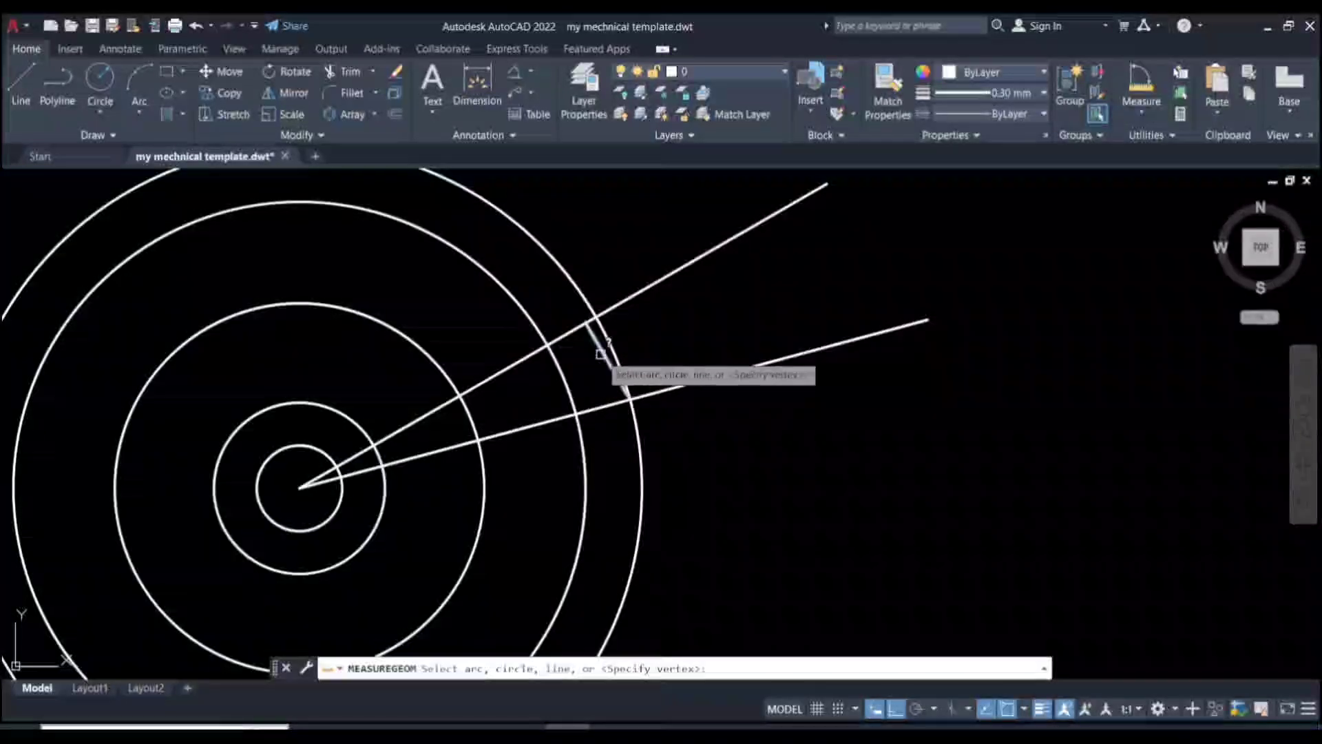
left_click(613, 375)
left_click(636, 289)
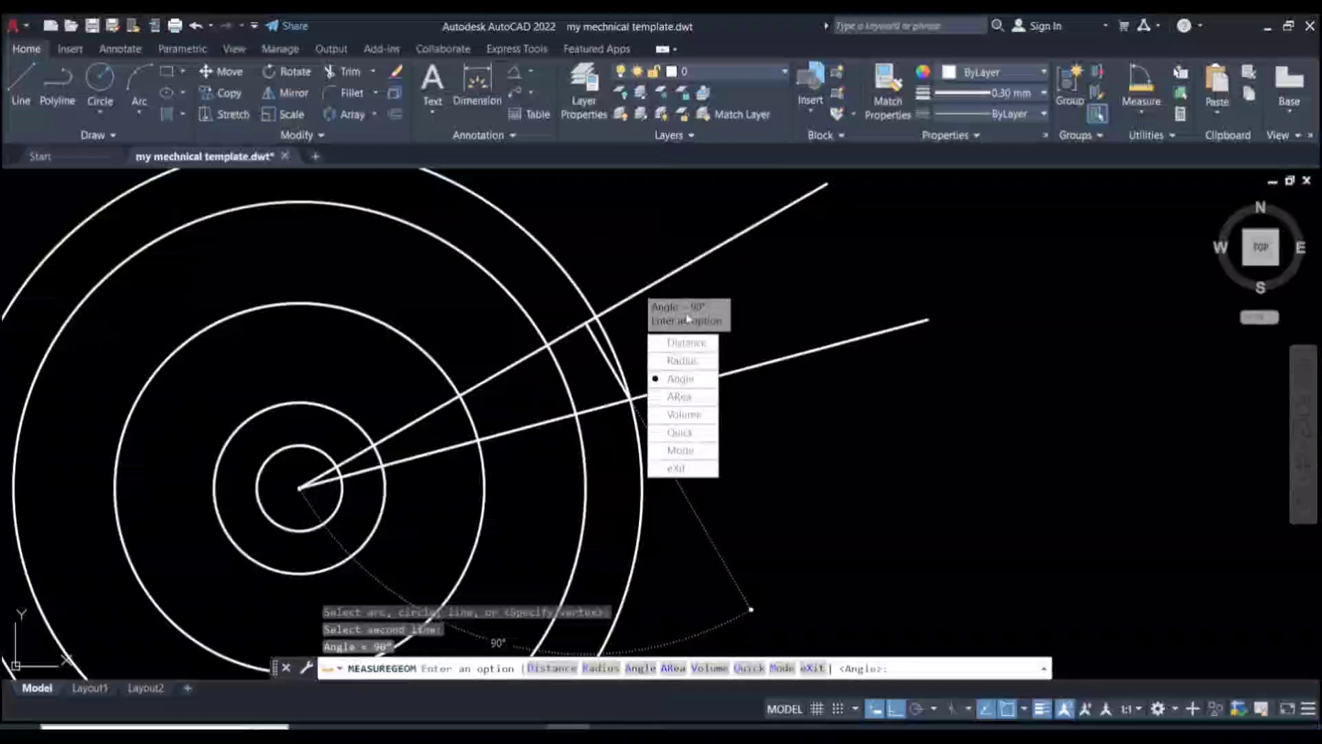
key("Escape")
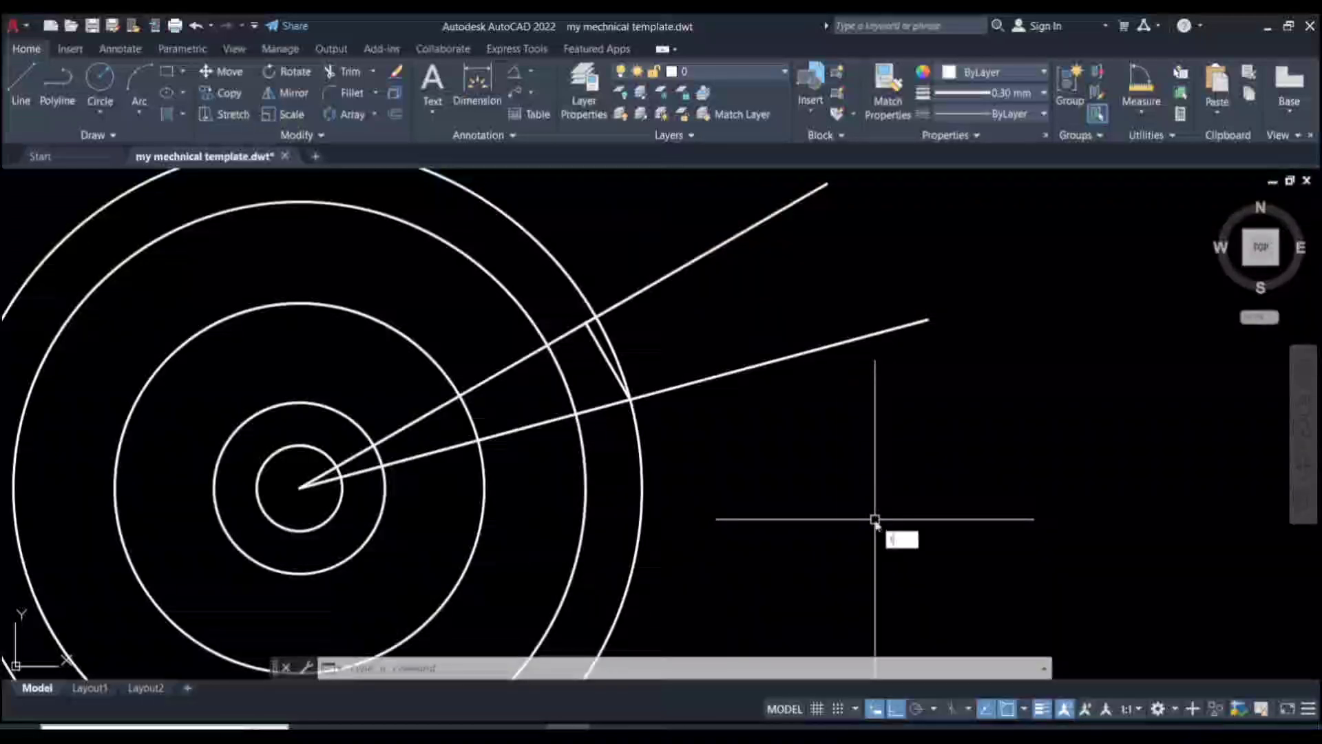
- Trim the 15° and 30° lines back to the 127 circle, keeping only the short 30° segment between the tooth line and the outer circle
type("r")
key("Return")
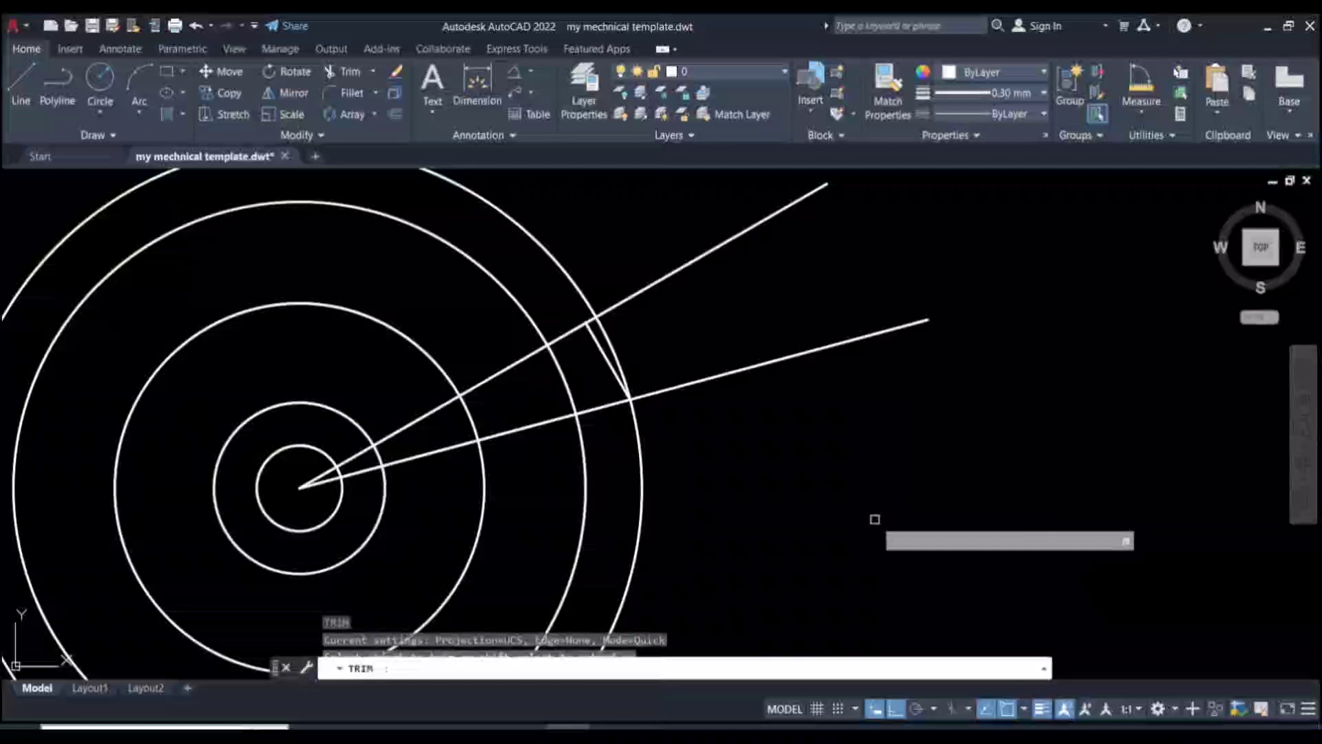
left_click(785, 358)
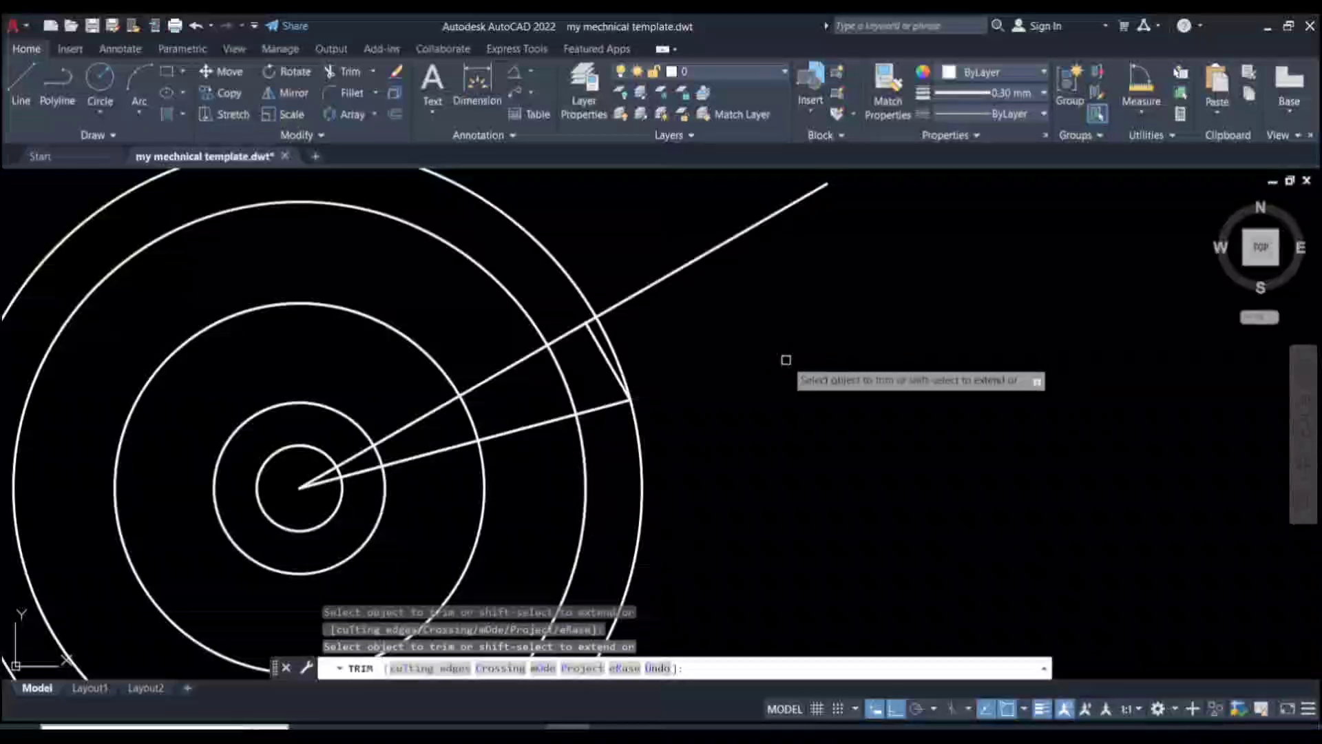
left_click(700, 260)
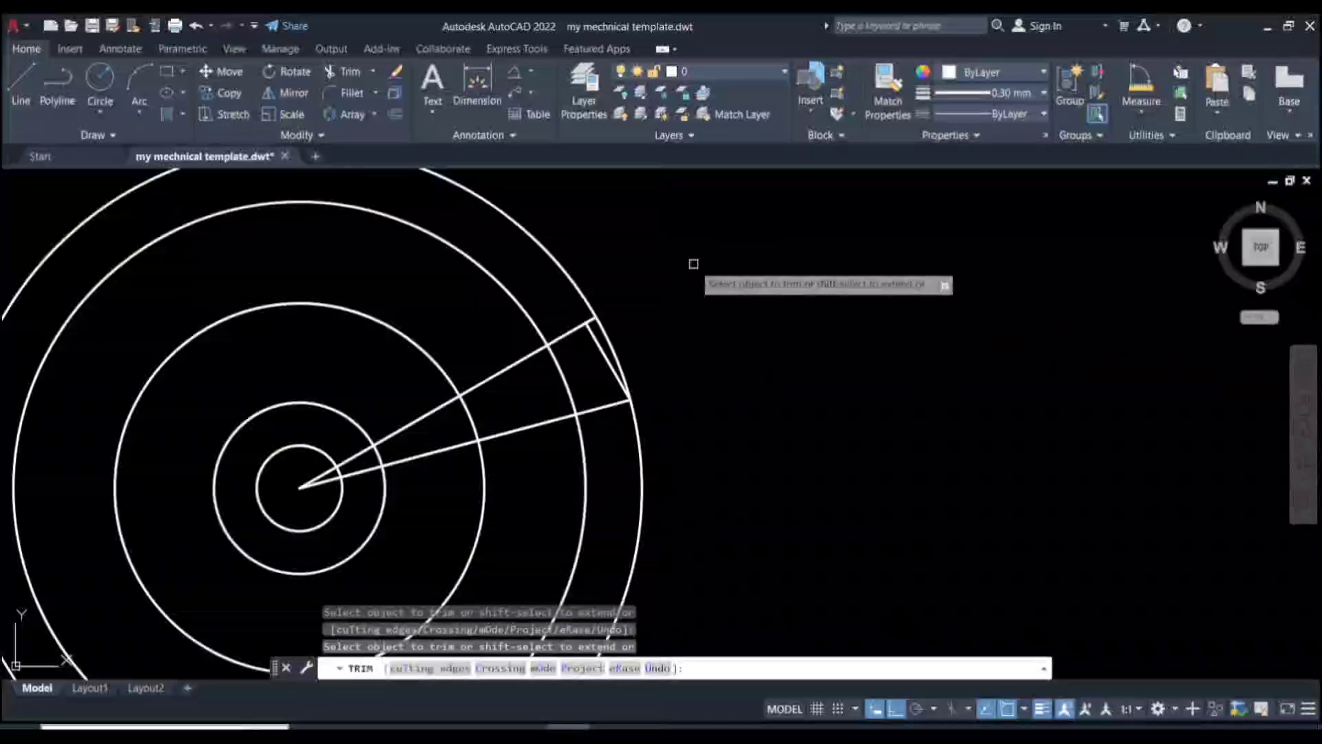
left_click(568, 333)
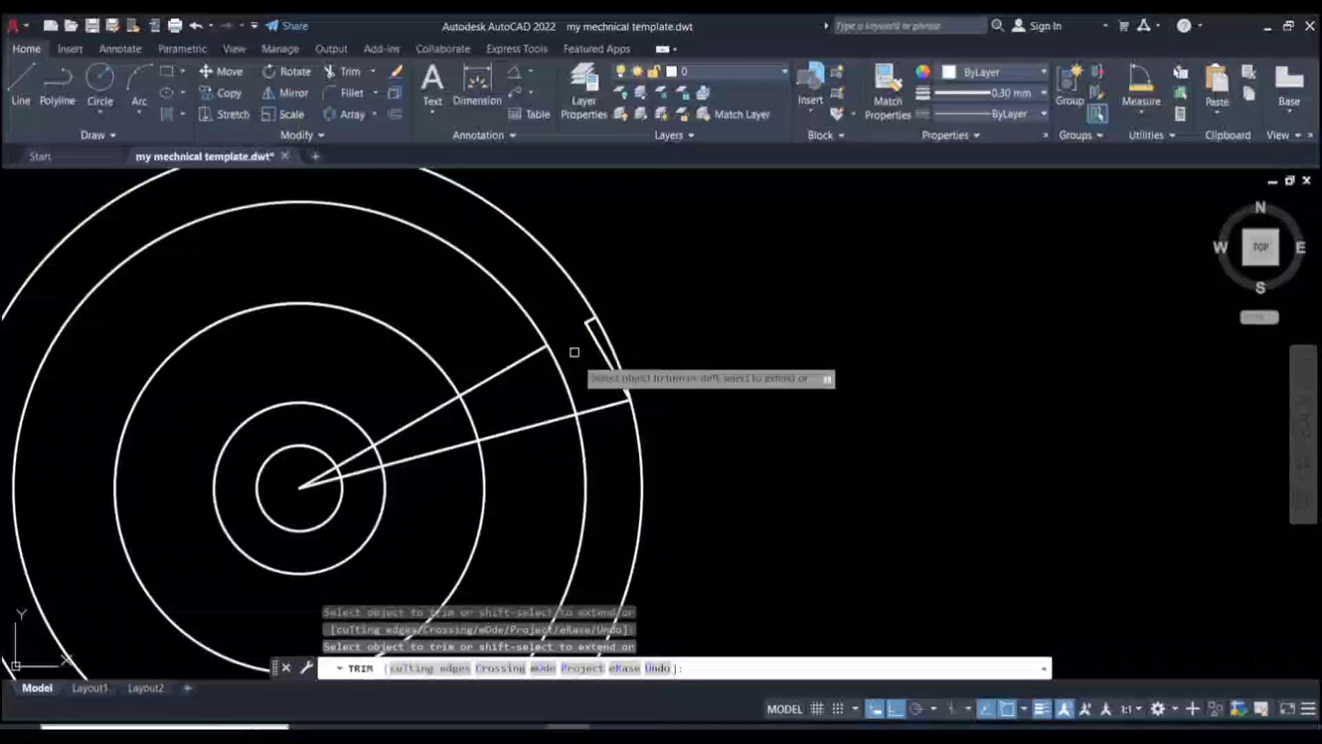
left_click(597, 408)
key("Escape")
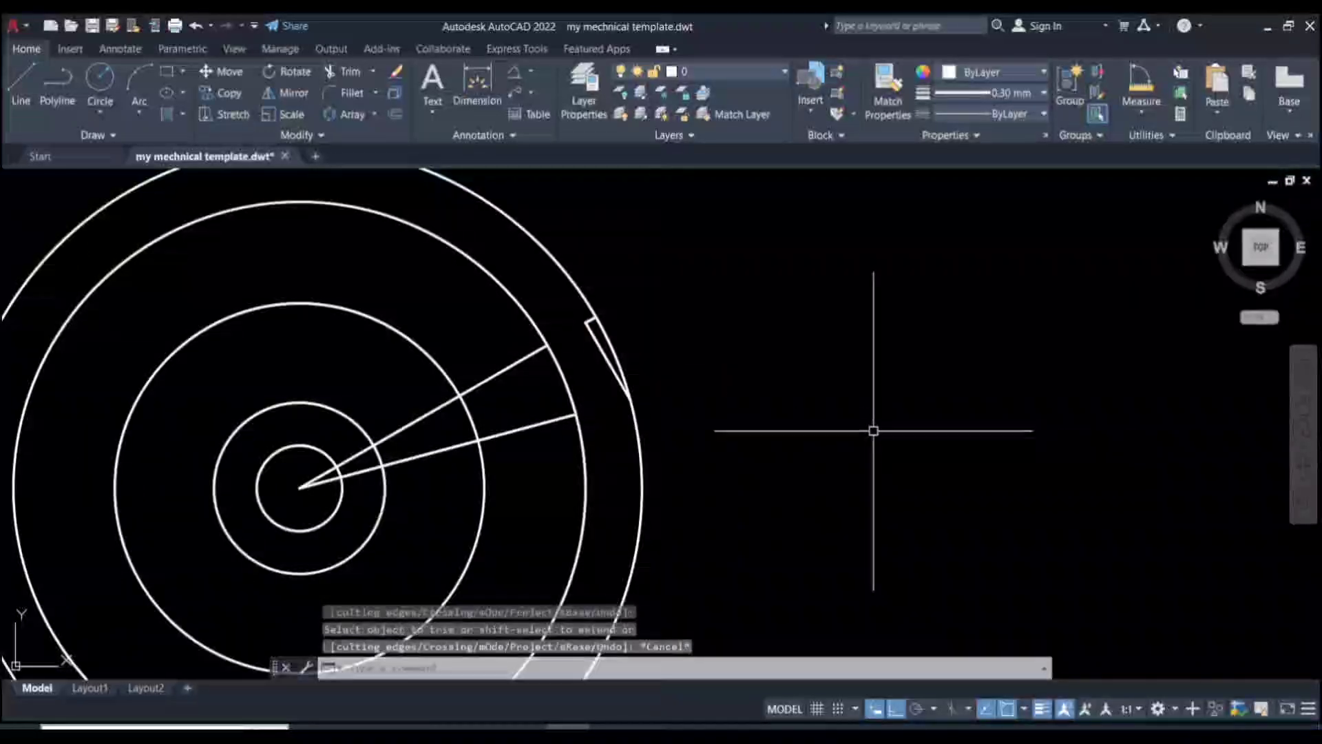
- Check the tooth spacing in the reference image and calculate the number of teeth as 360/15 with QuickCalc
scroll(780, 397, "down", 4)
scroll(797, 433, "up", 2)
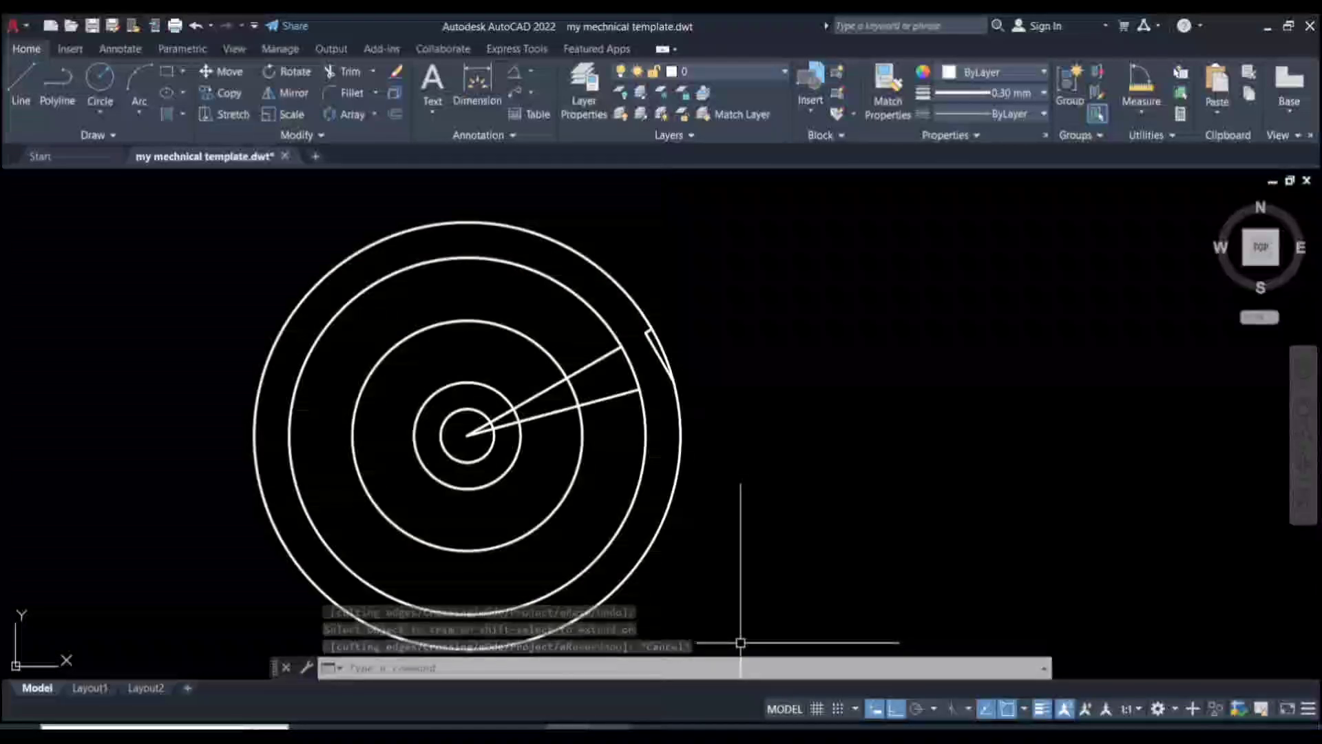
left_click(611, 730)
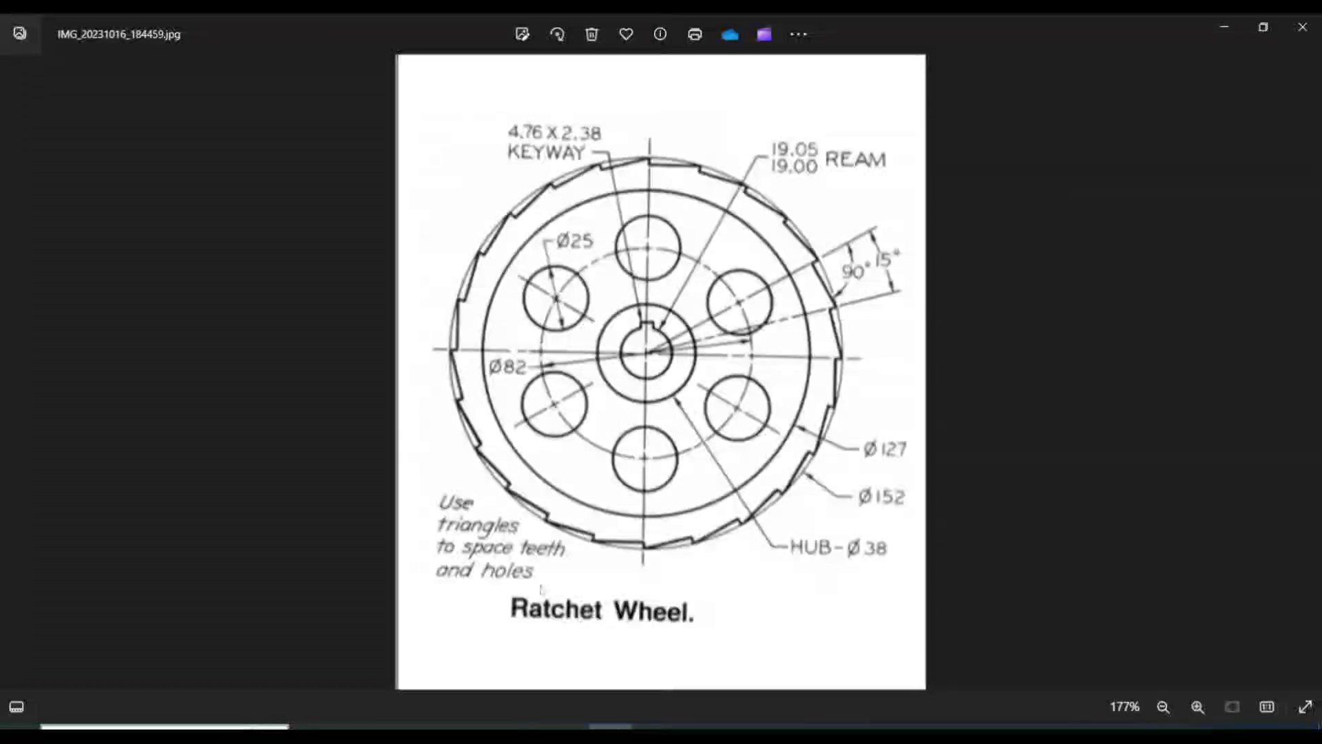
left_click(569, 729)
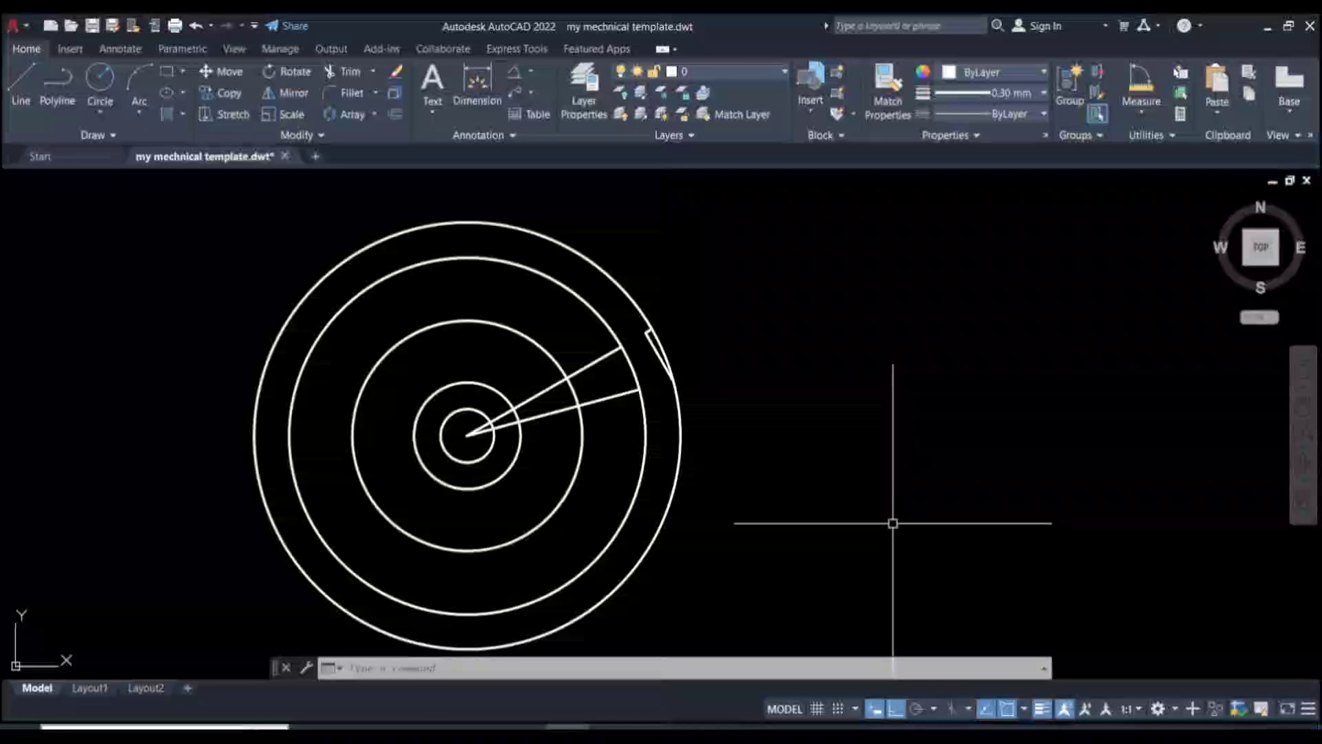
type("QC")
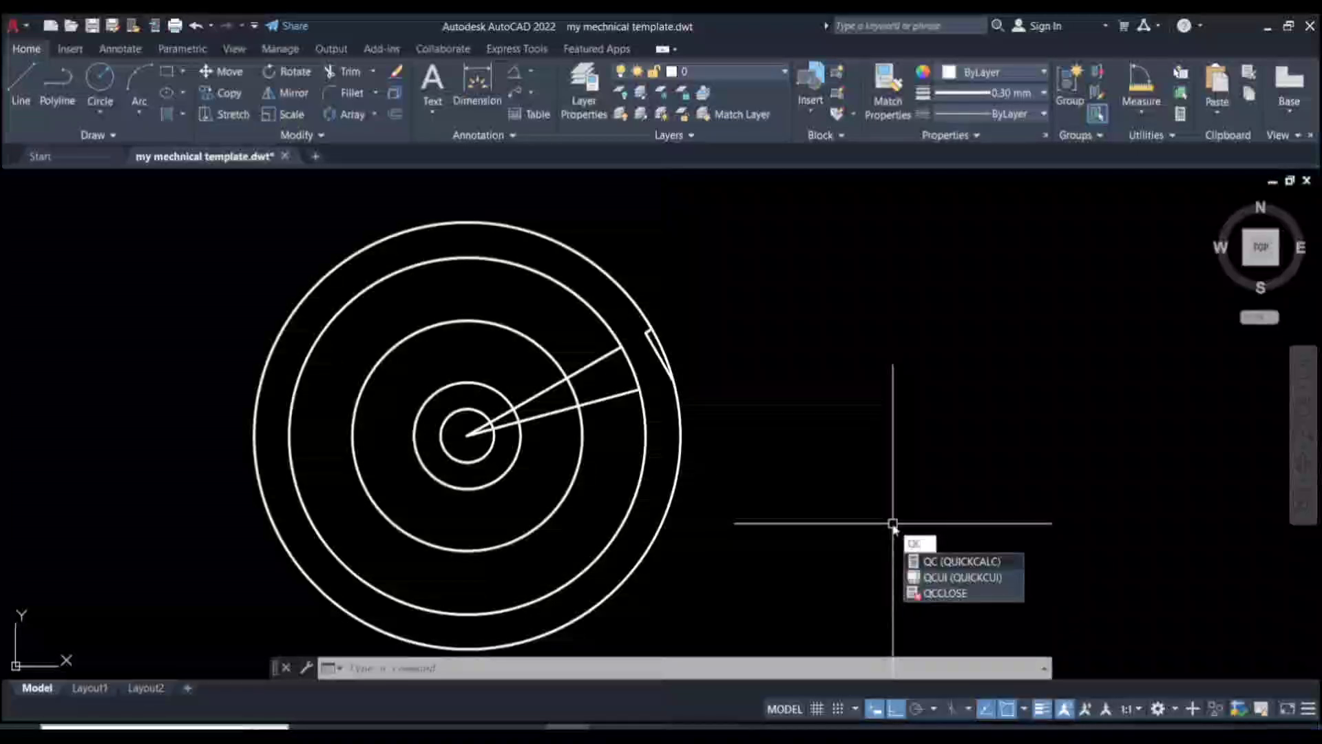
key("Return")
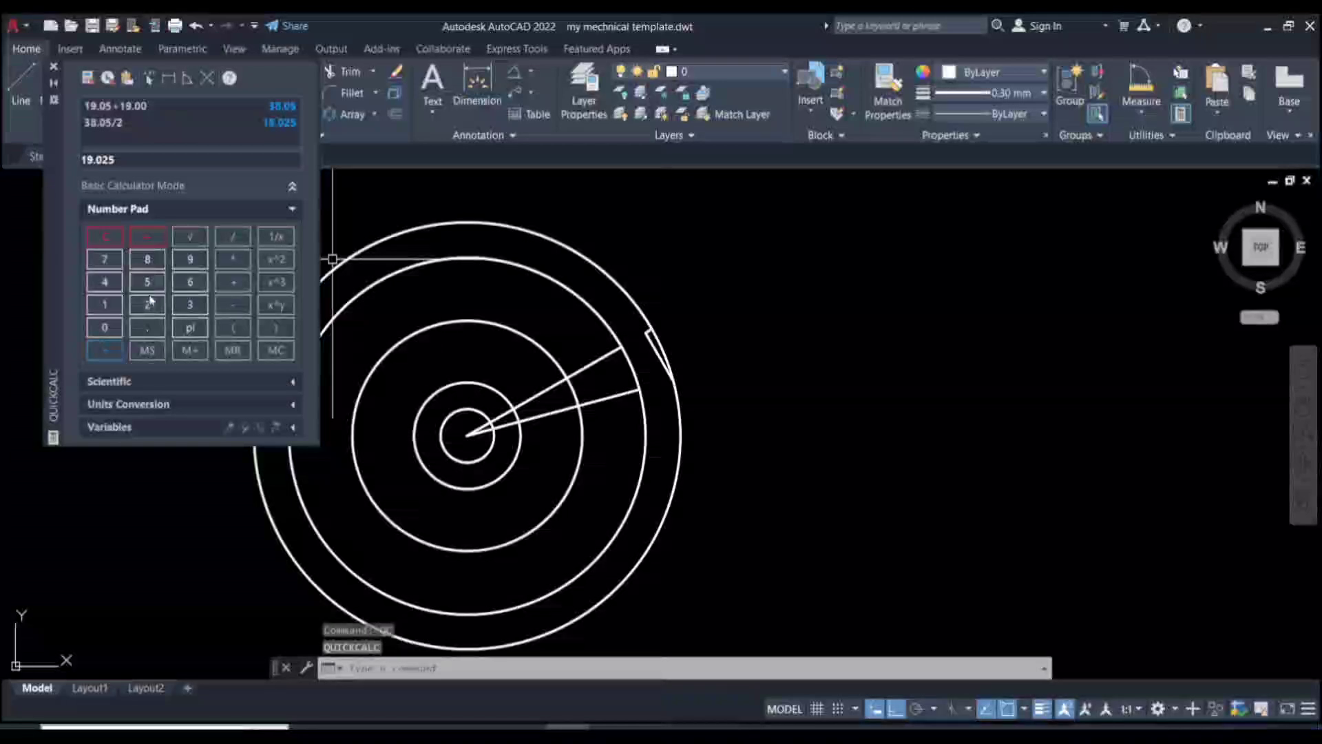
left_click(182, 306)
left_click(190, 282)
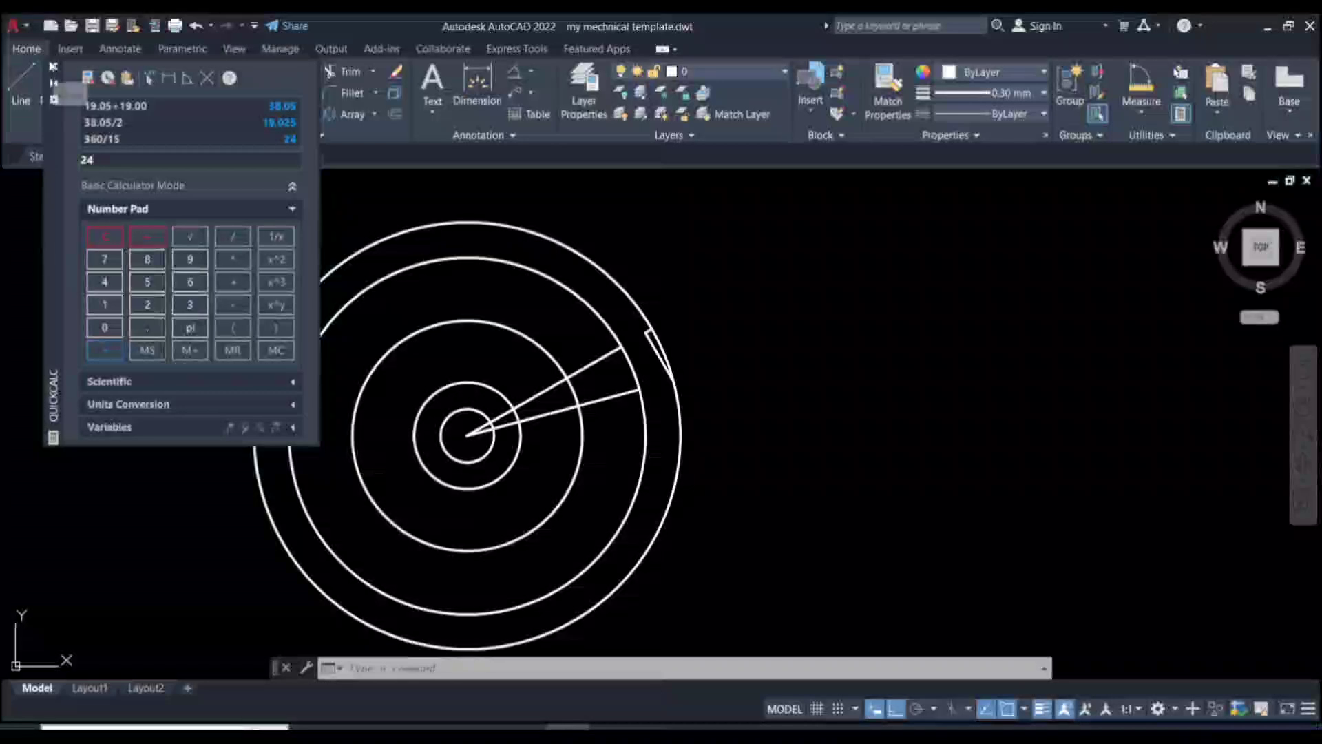
left_click(55, 67)
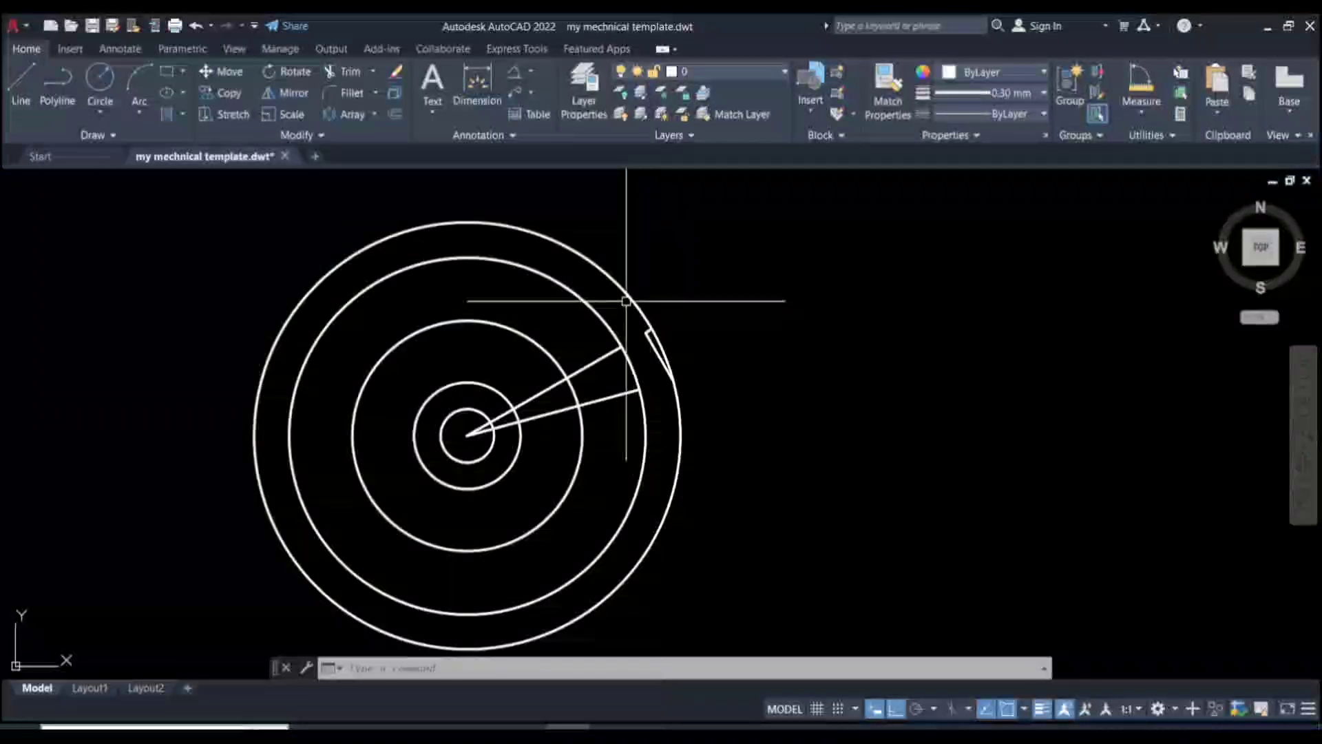
- Create a polar array of the two tooth lines around the wheel centre with 24 items over 360°
left_click(622, 304)
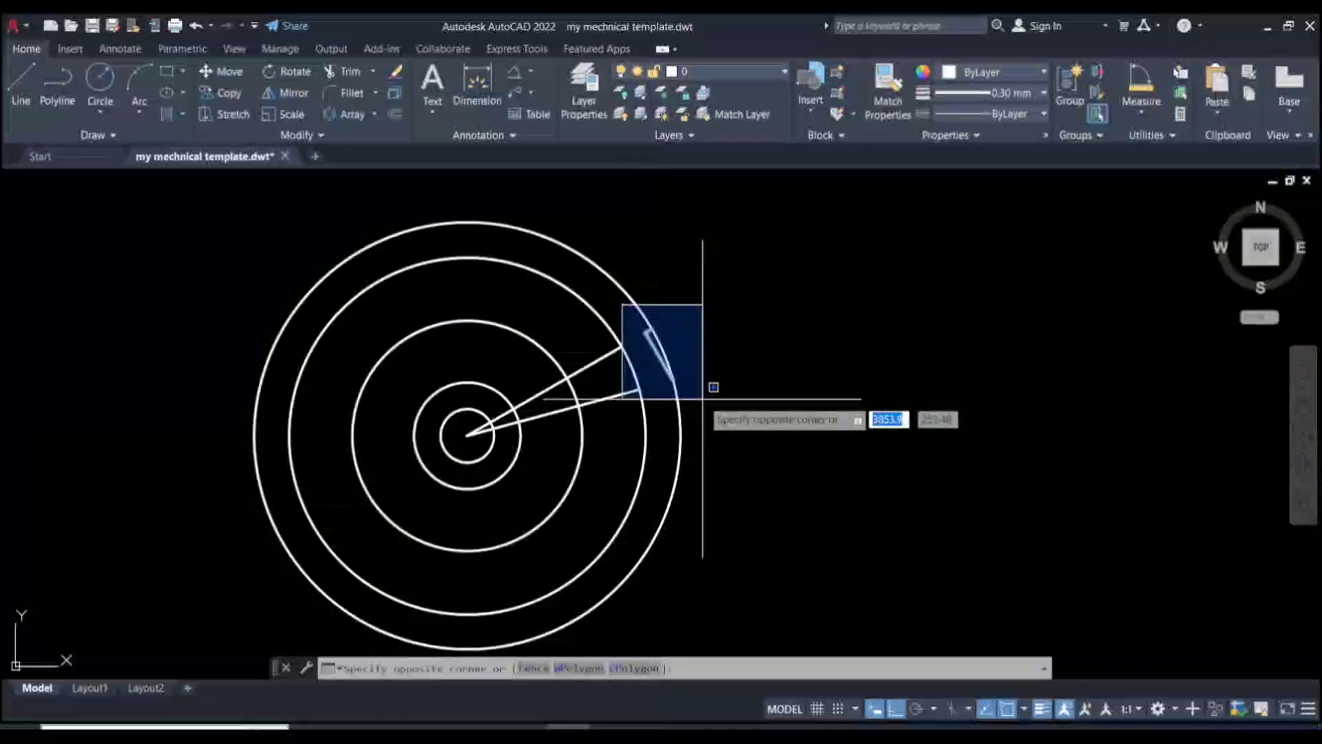
left_click(702, 398)
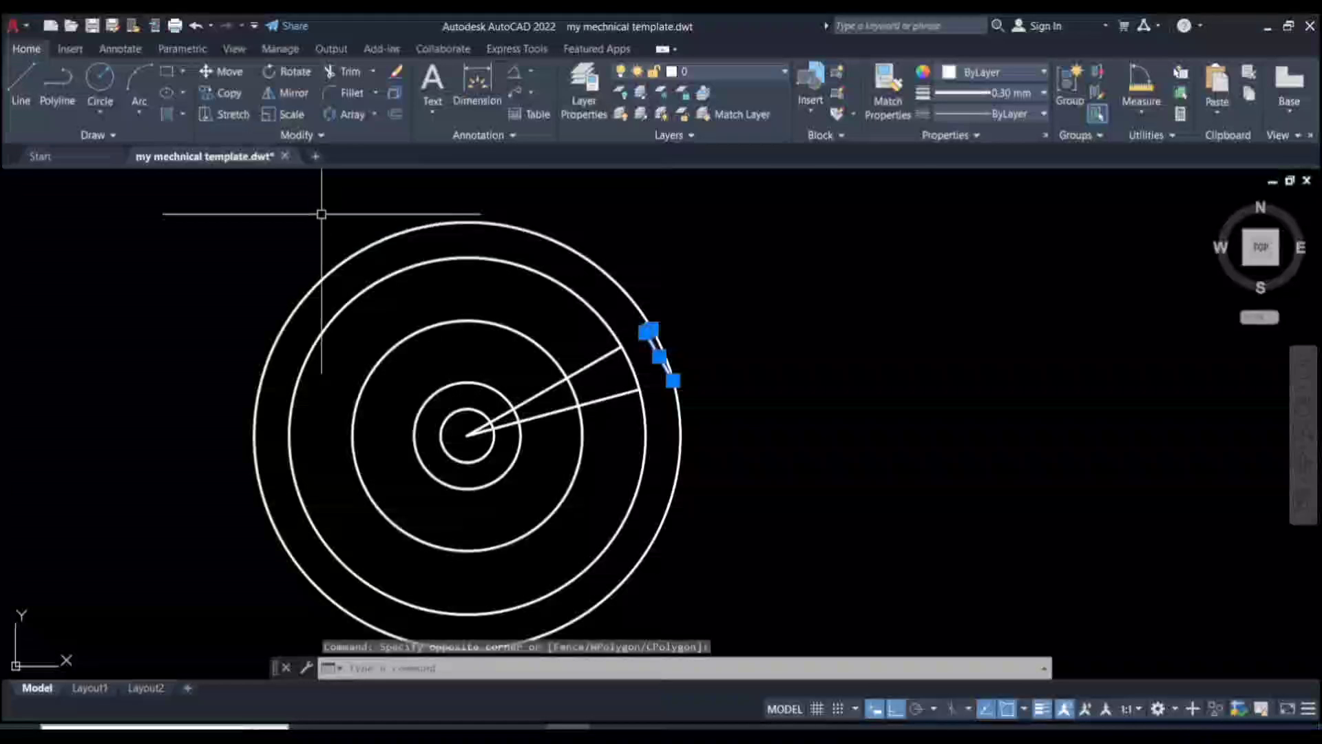
left_click(345, 114)
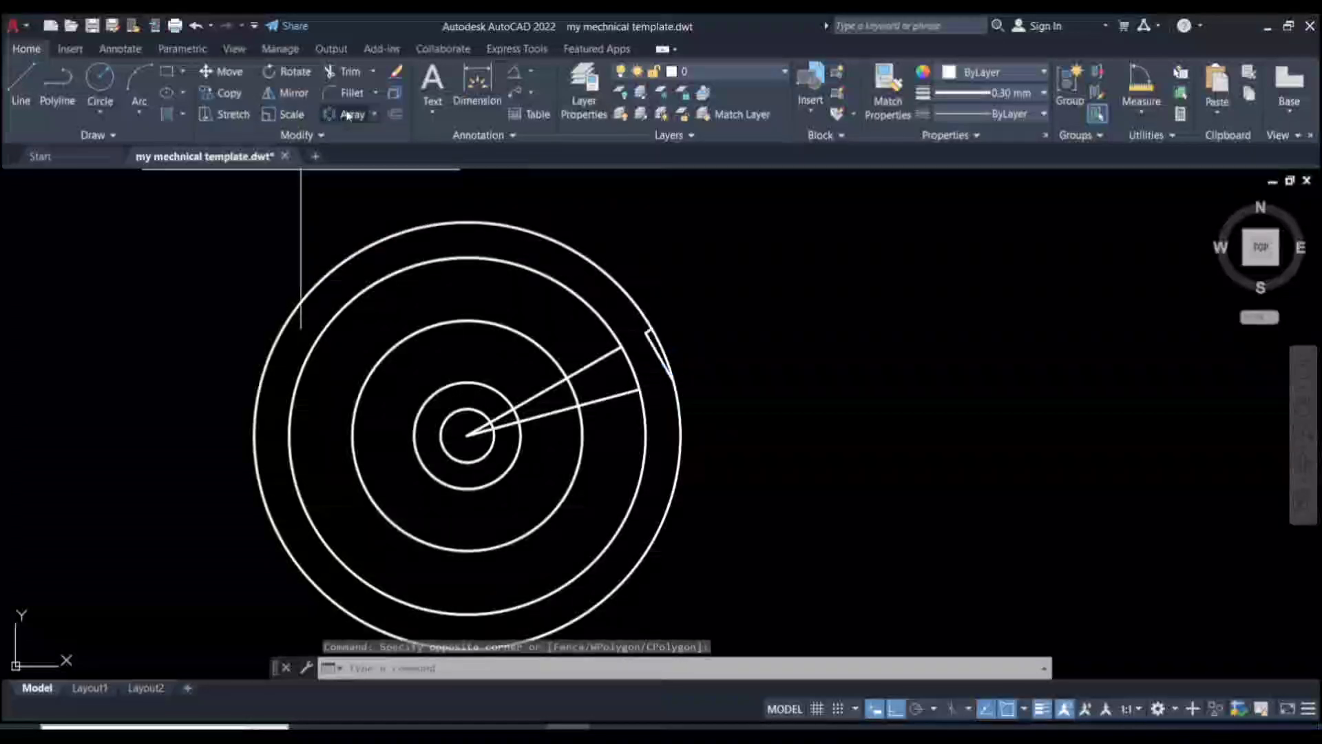
left_click(466, 435)
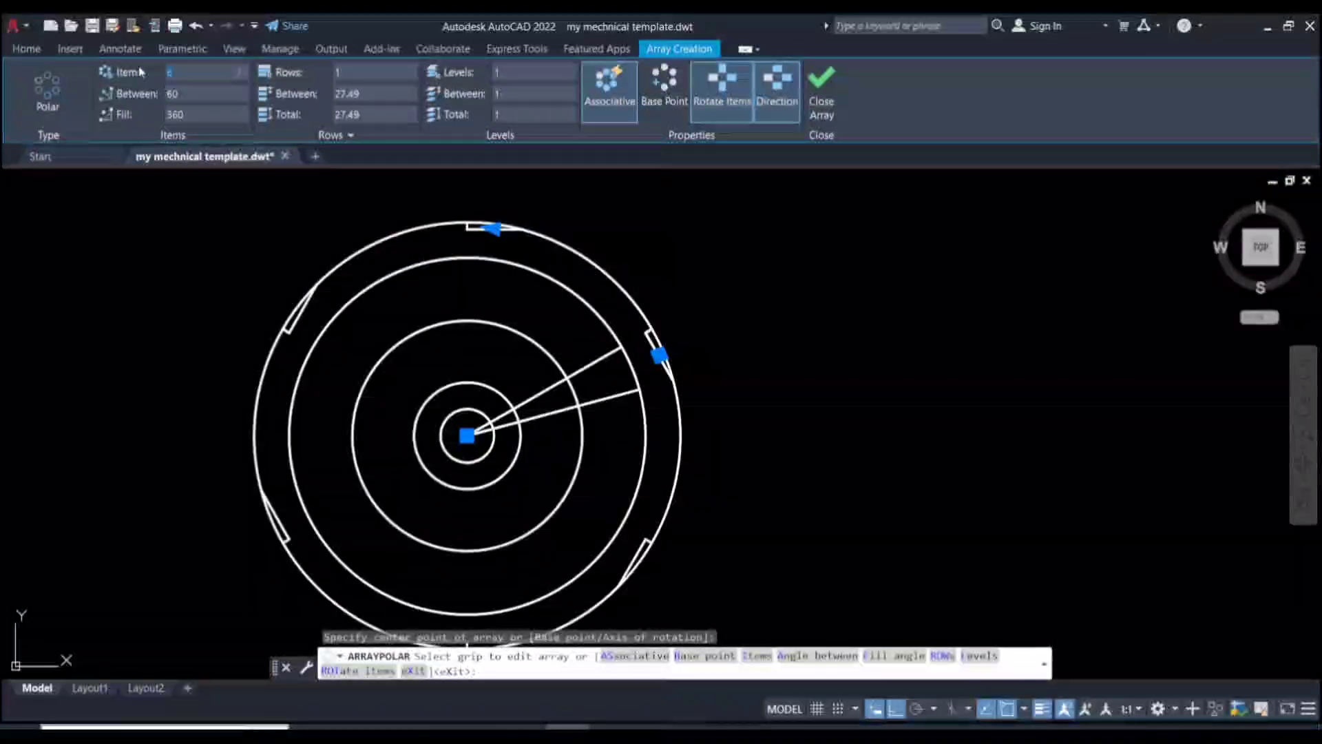
type("24")
key("Return")
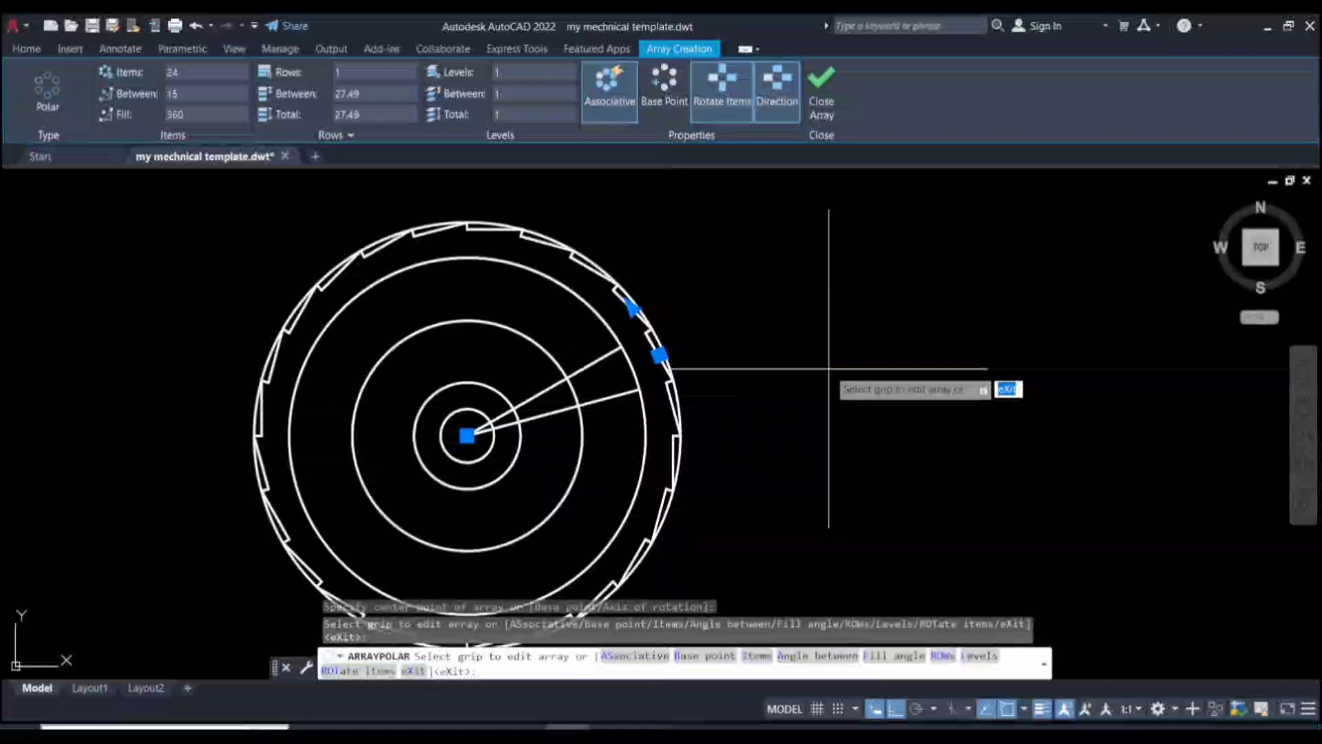
key("Escape")
scroll(823, 378, "down", 2)
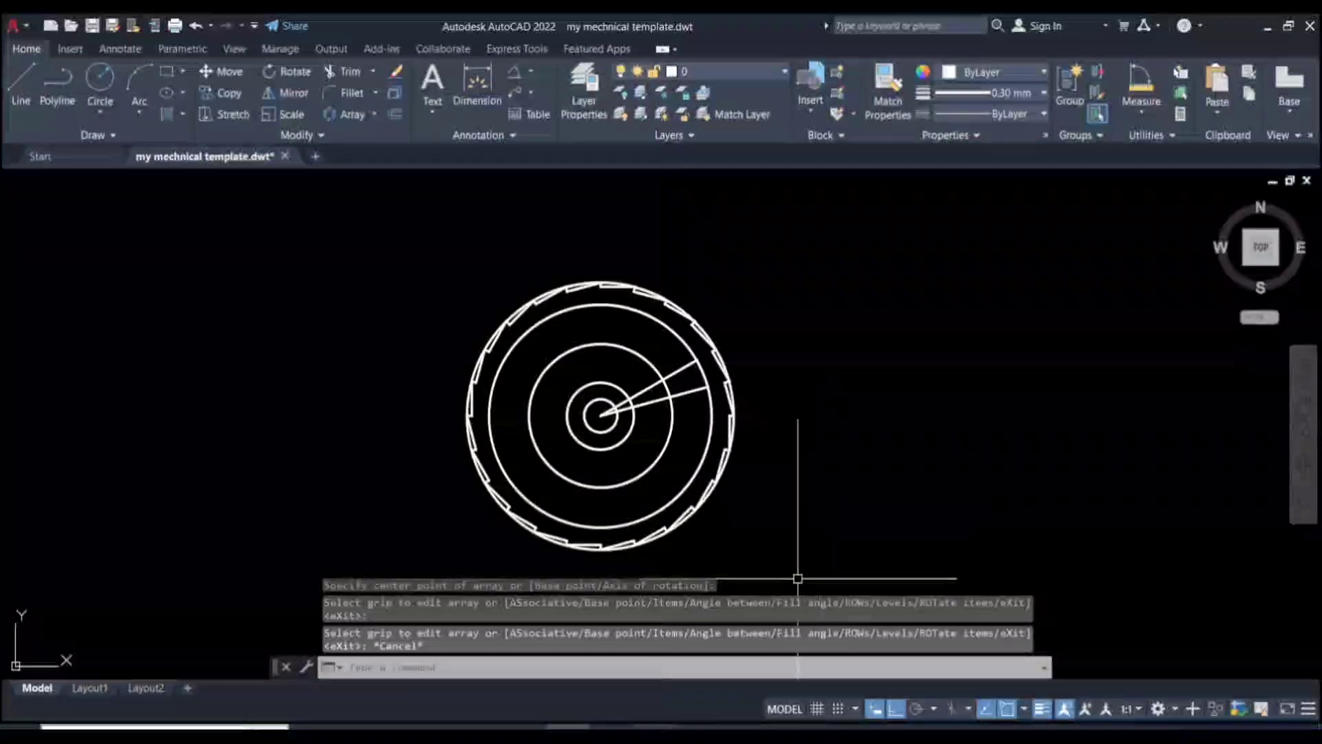
- Following the reference image, draw a 25 diameter hole circle centred on the upper quadrant of the 82 circle
left_click(613, 734)
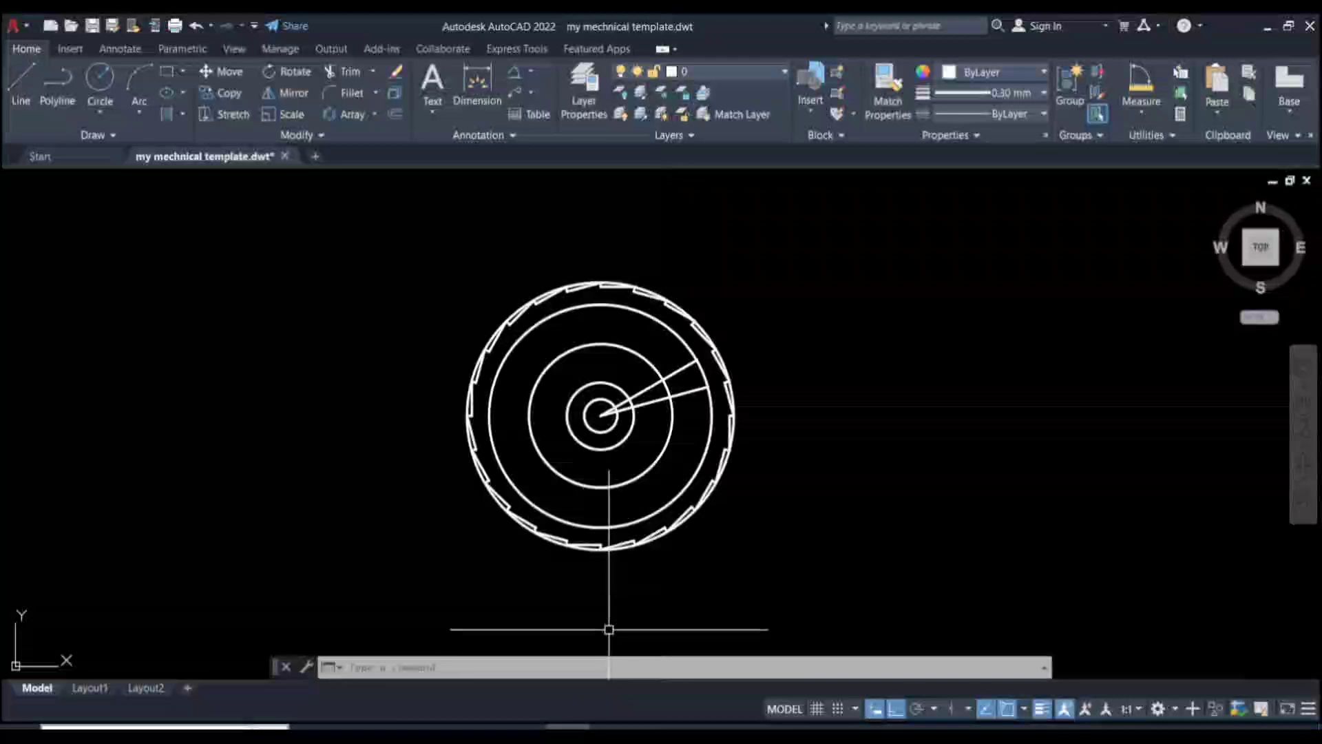
scroll(900, 384, "up", 2)
middle_click_drag(977, 323, 998, 471)
type("c")
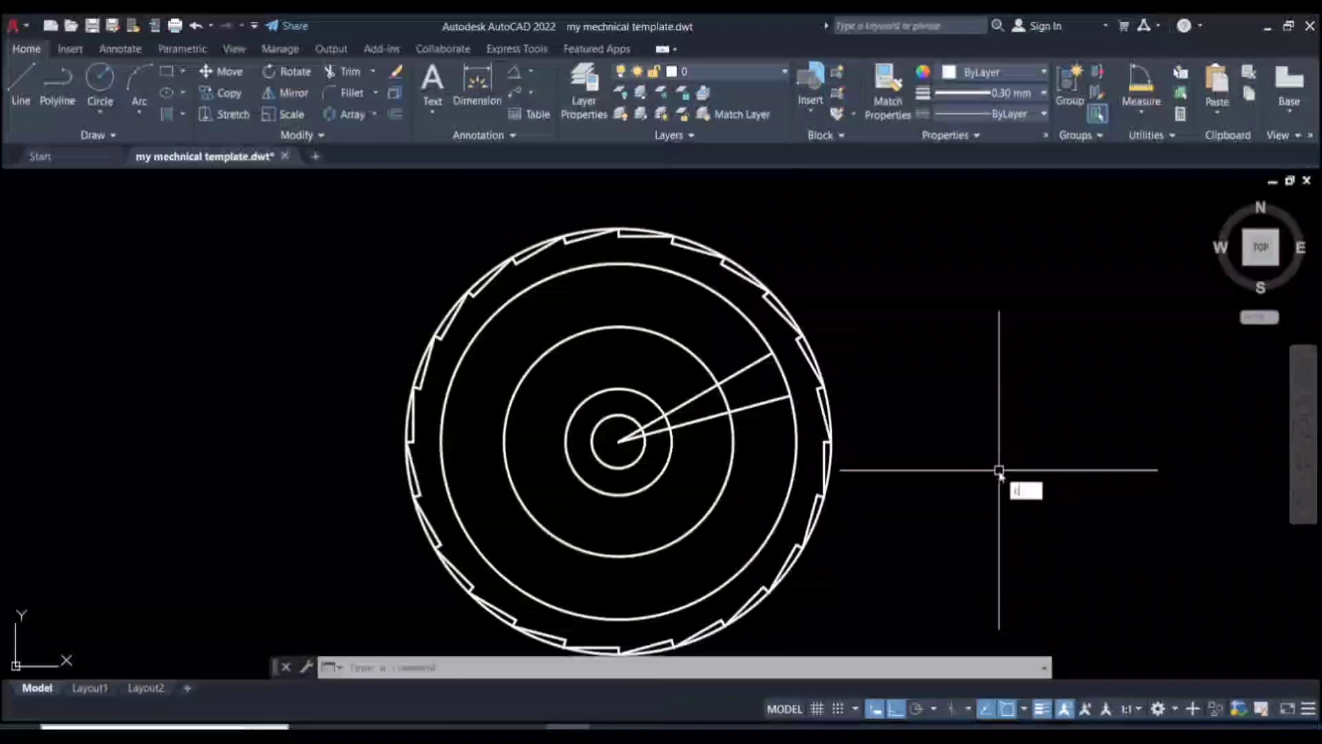
key("Return")
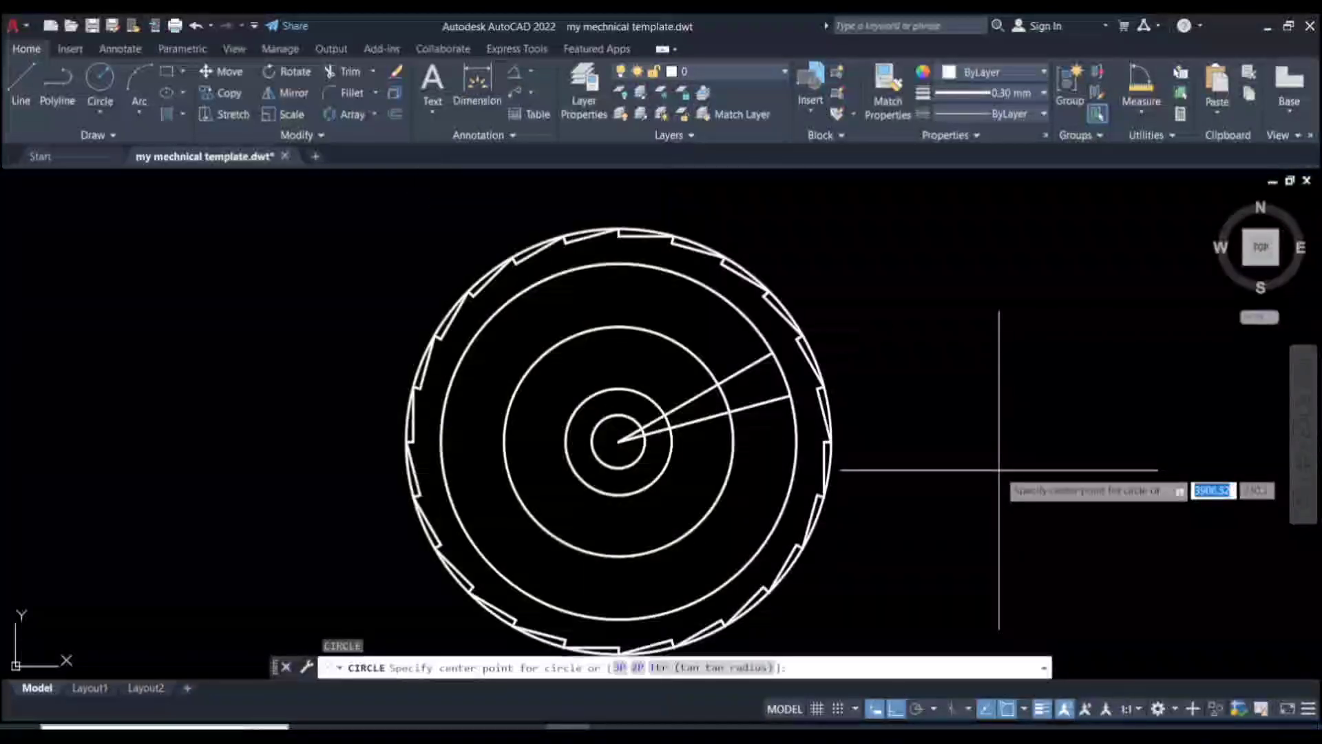
left_click(618, 326)
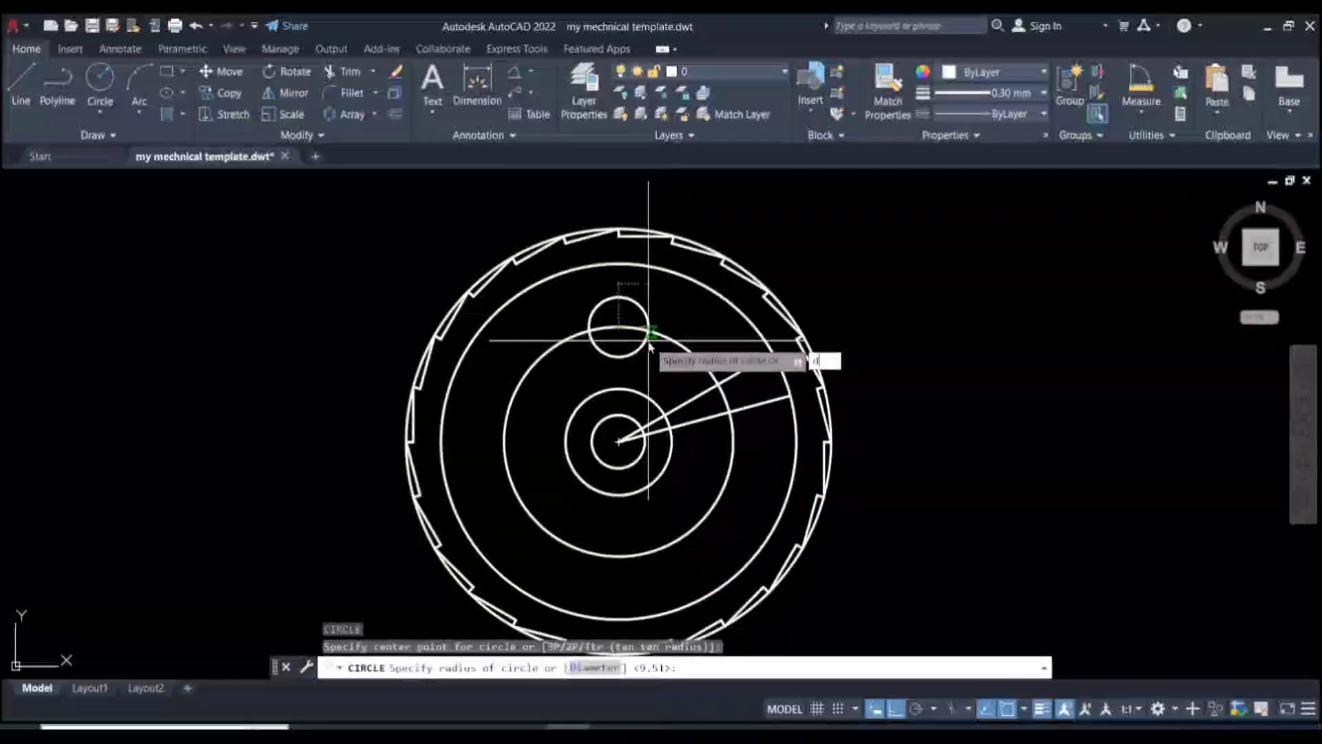
type("d")
key("Return")
type("25")
key("Return")
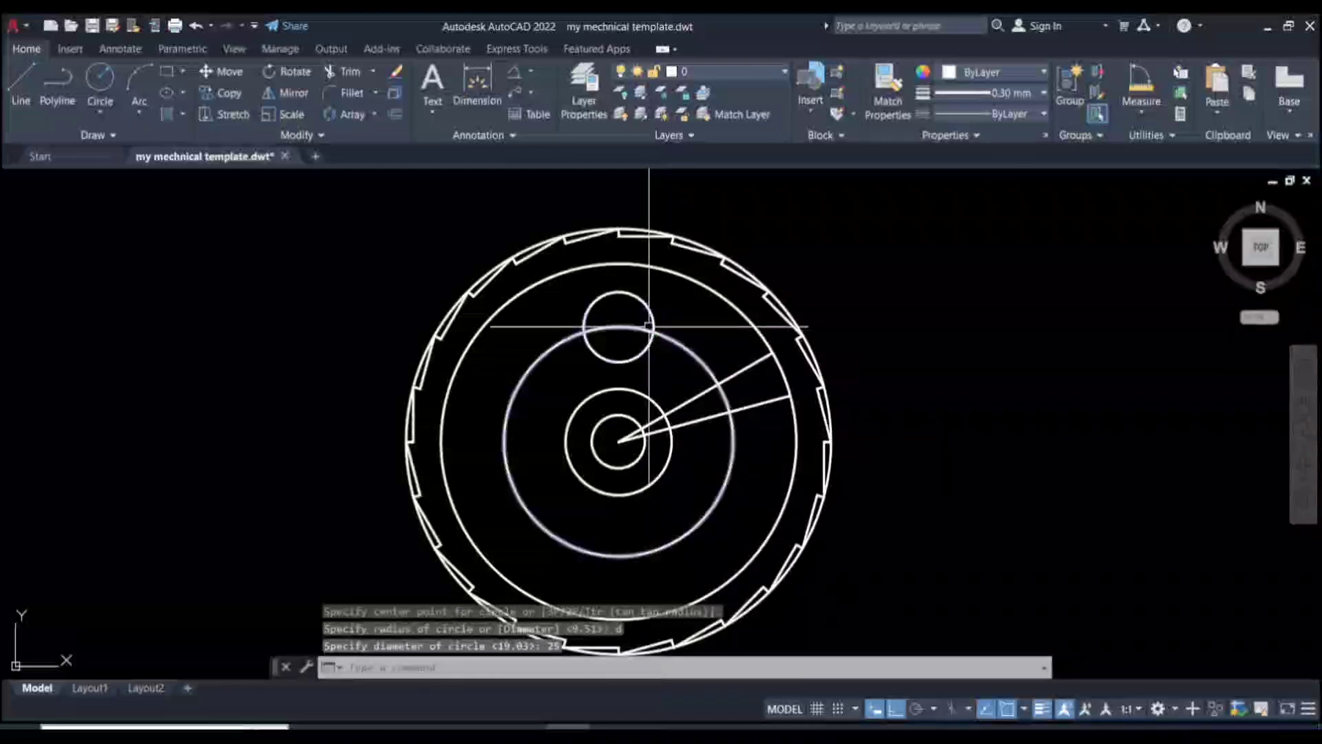
- Create a polar array of the 25 diameter hole around the wheel centre with 6 items over 360°
left_click(654, 319)
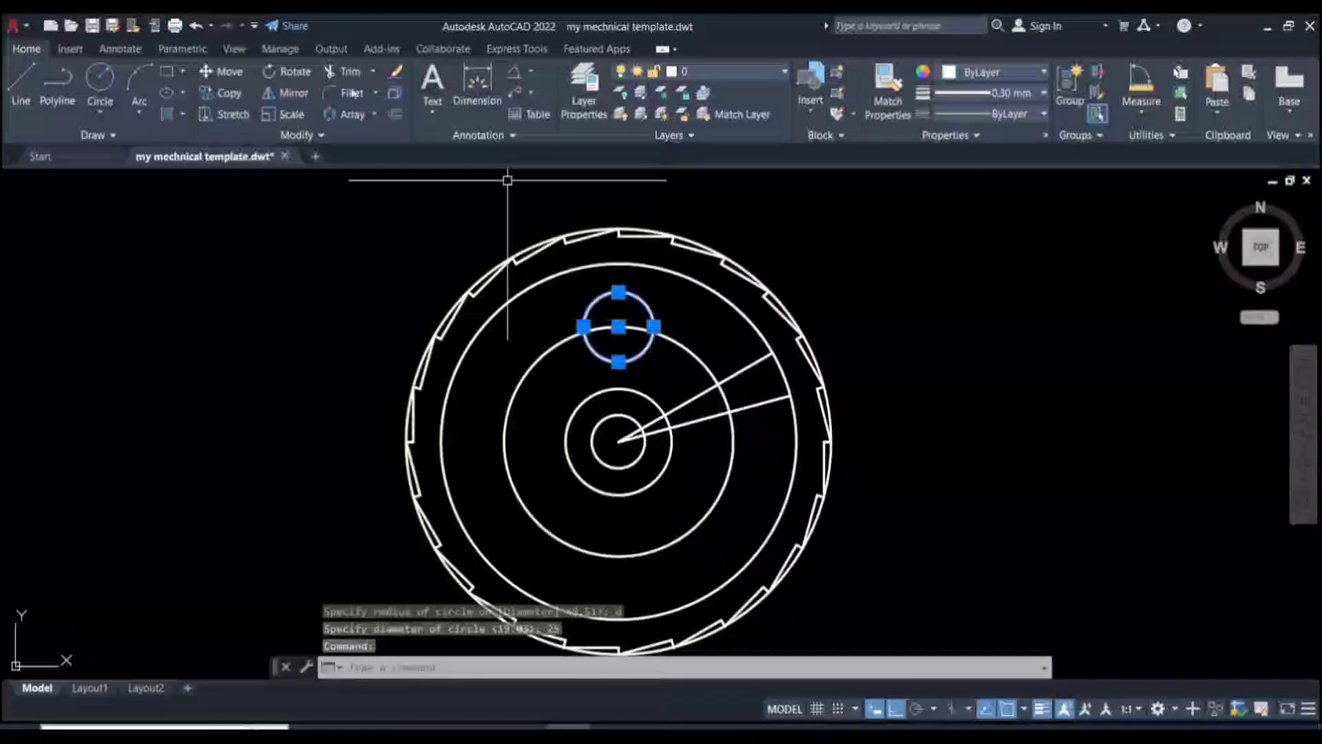
left_click(342, 114)
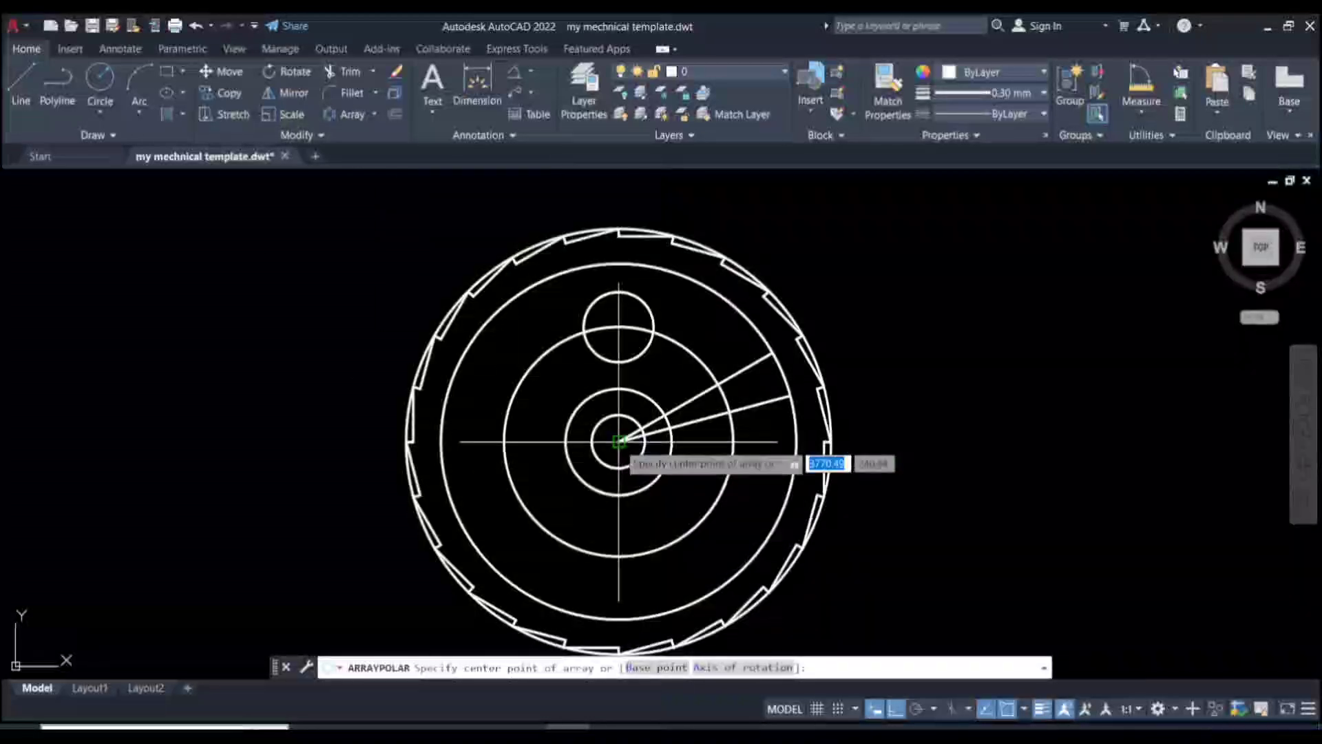
left_click(619, 441)
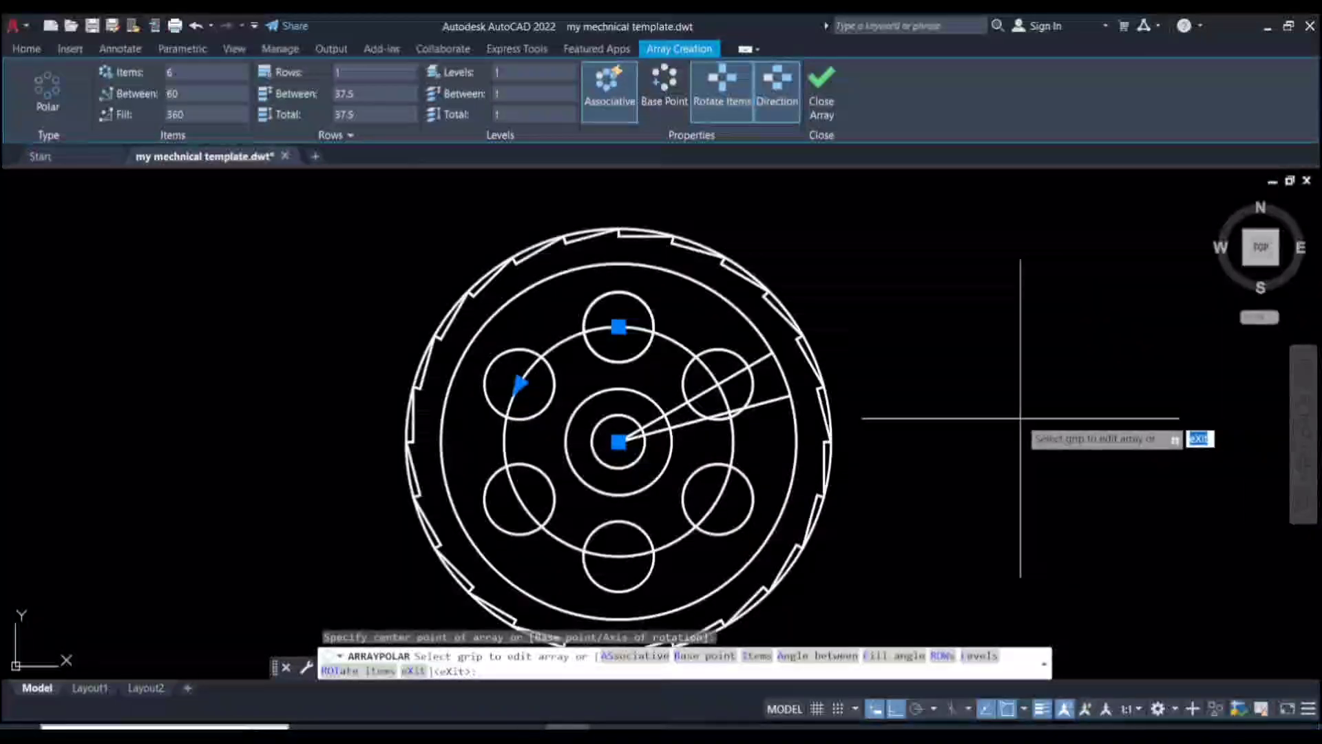
key("Escape")
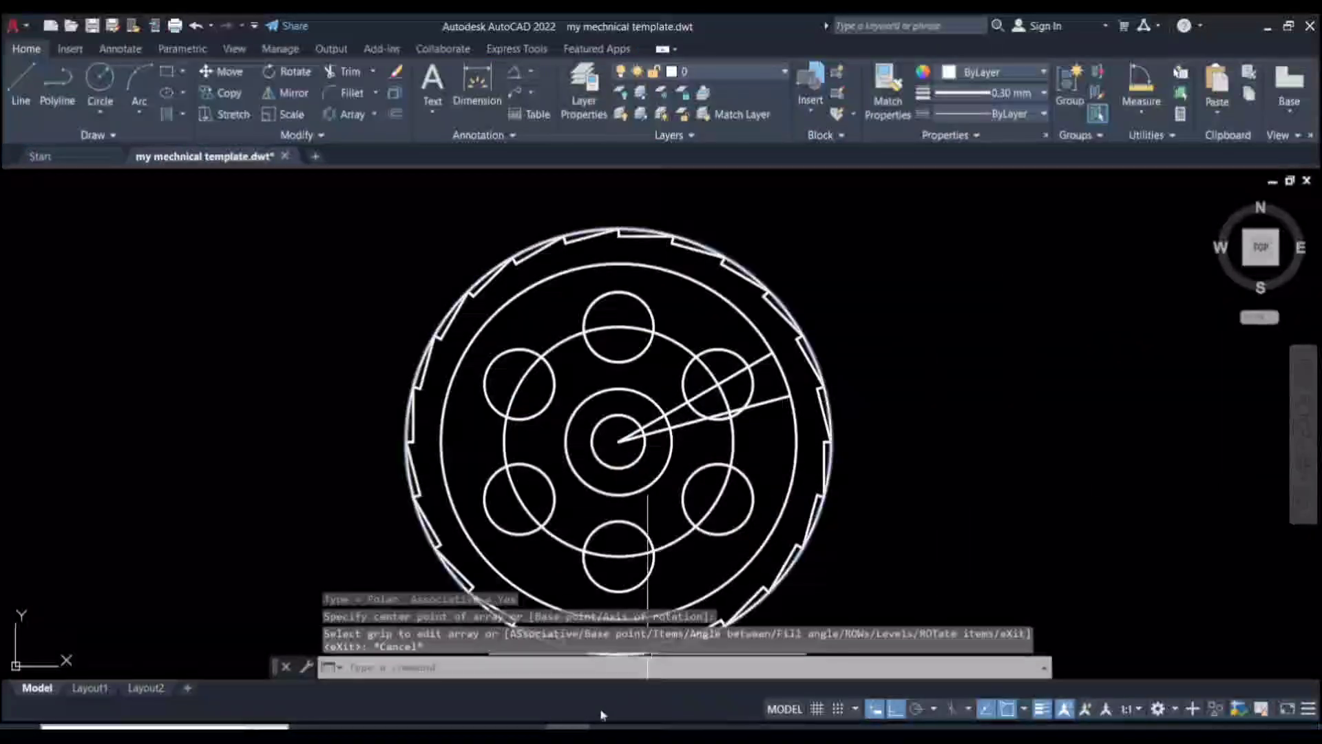
- Following the keyway size in the reference image, draw a 2.38 line straight up from the upper quadrant of the bore circle
left_click(609, 728)
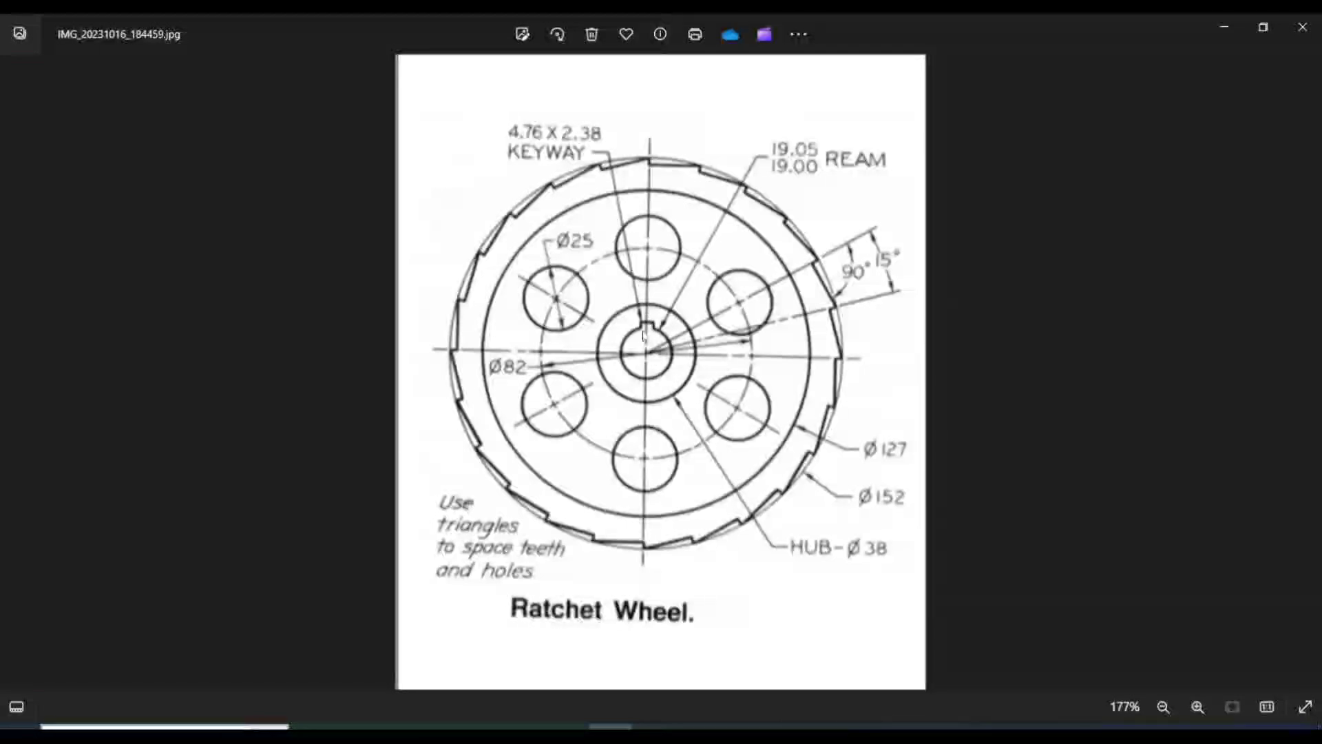
scroll(644, 336, "up", 1)
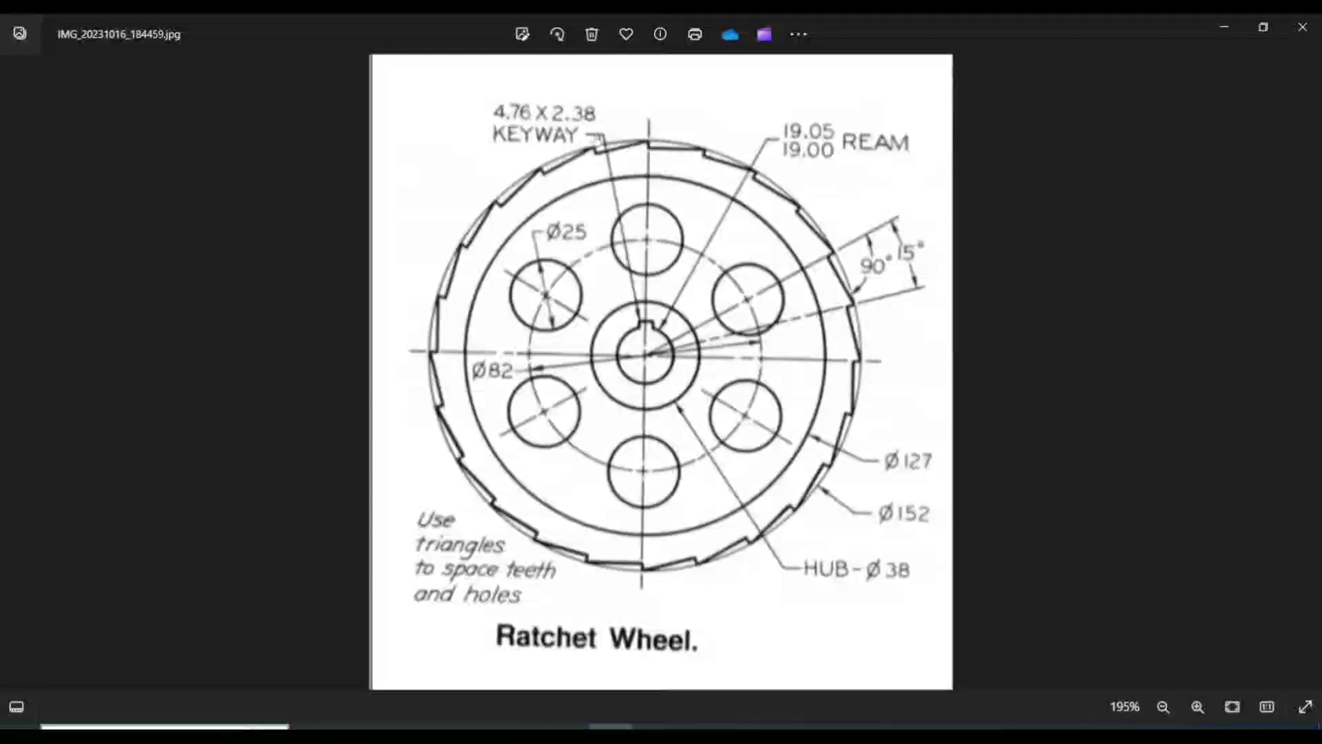
left_click(567, 728)
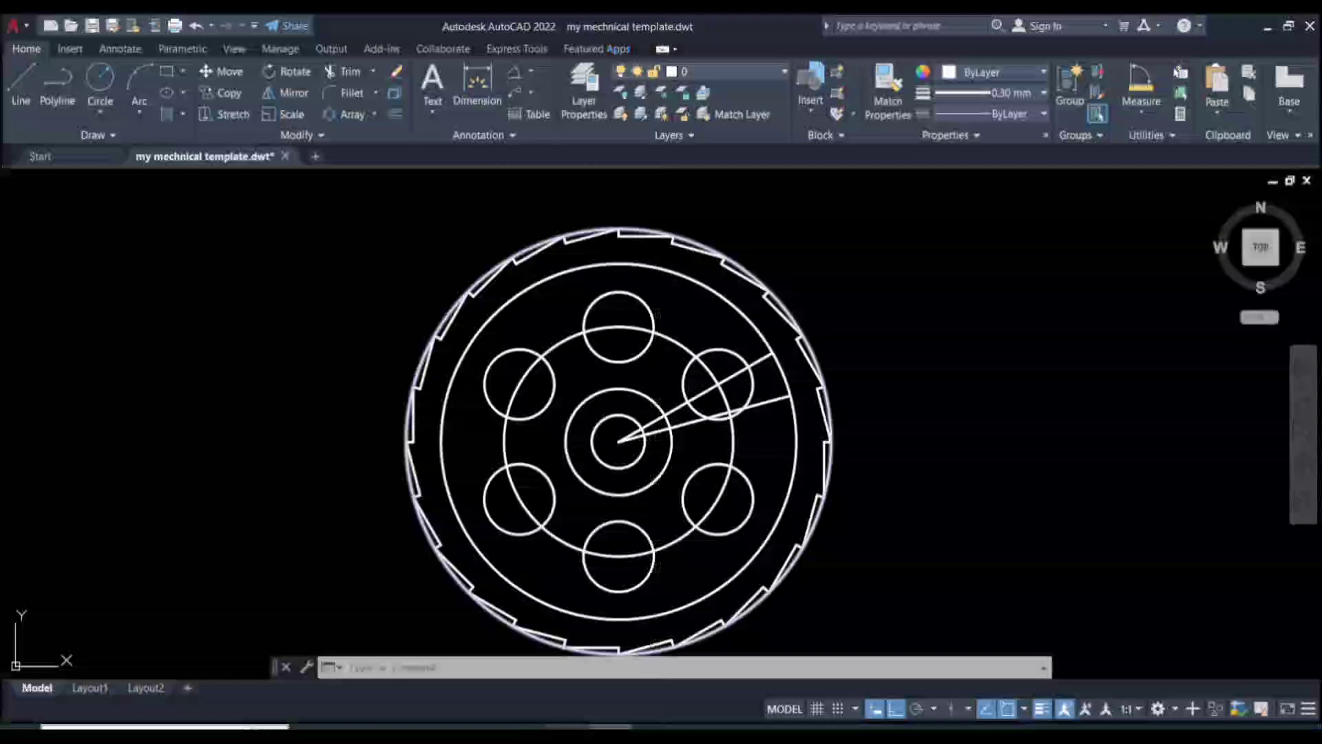
scroll(656, 425, "up", 2)
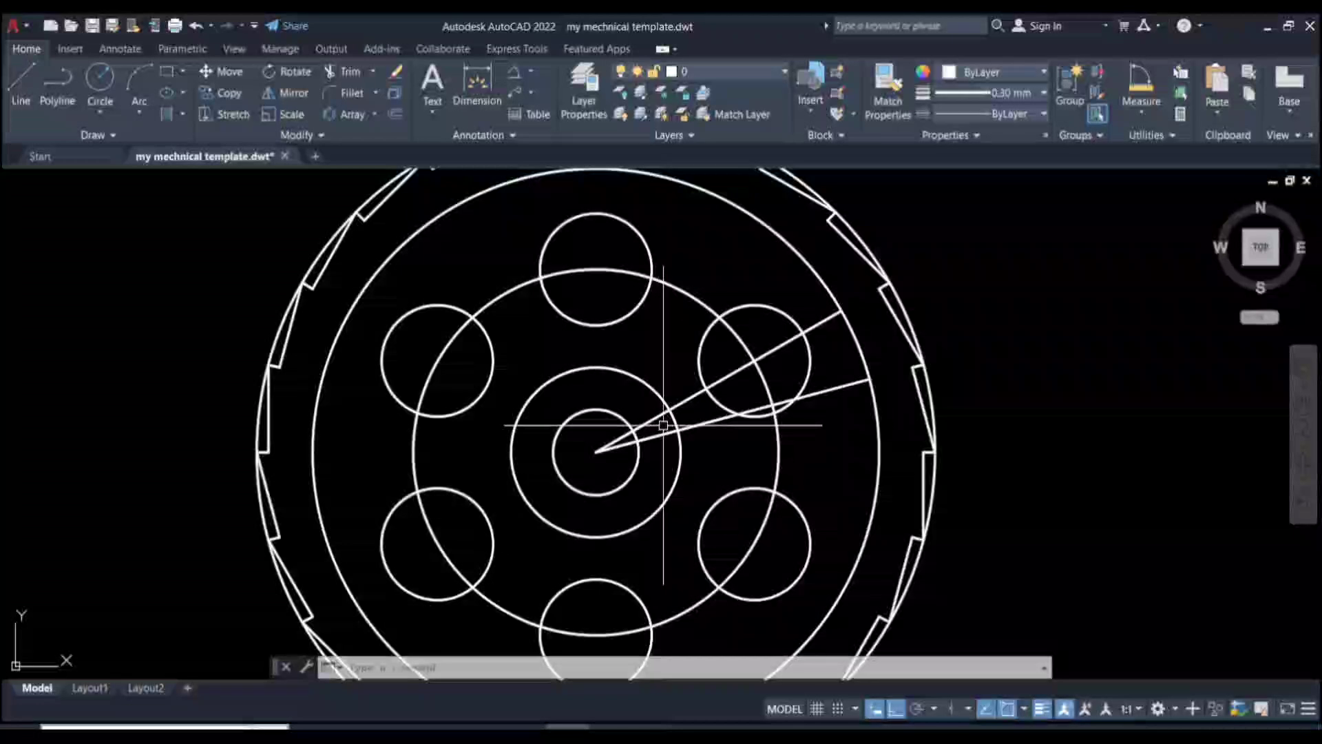
scroll(663, 425, "up", 2)
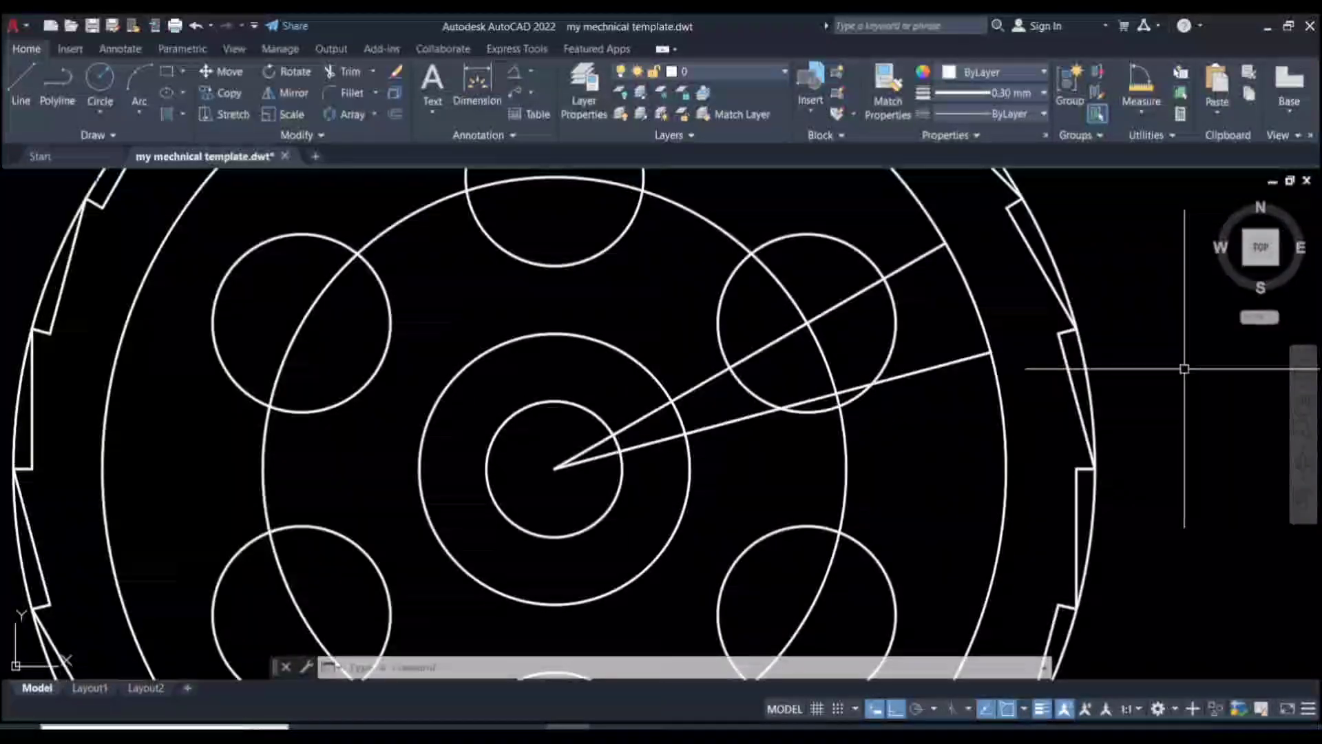
type("l")
key("Return")
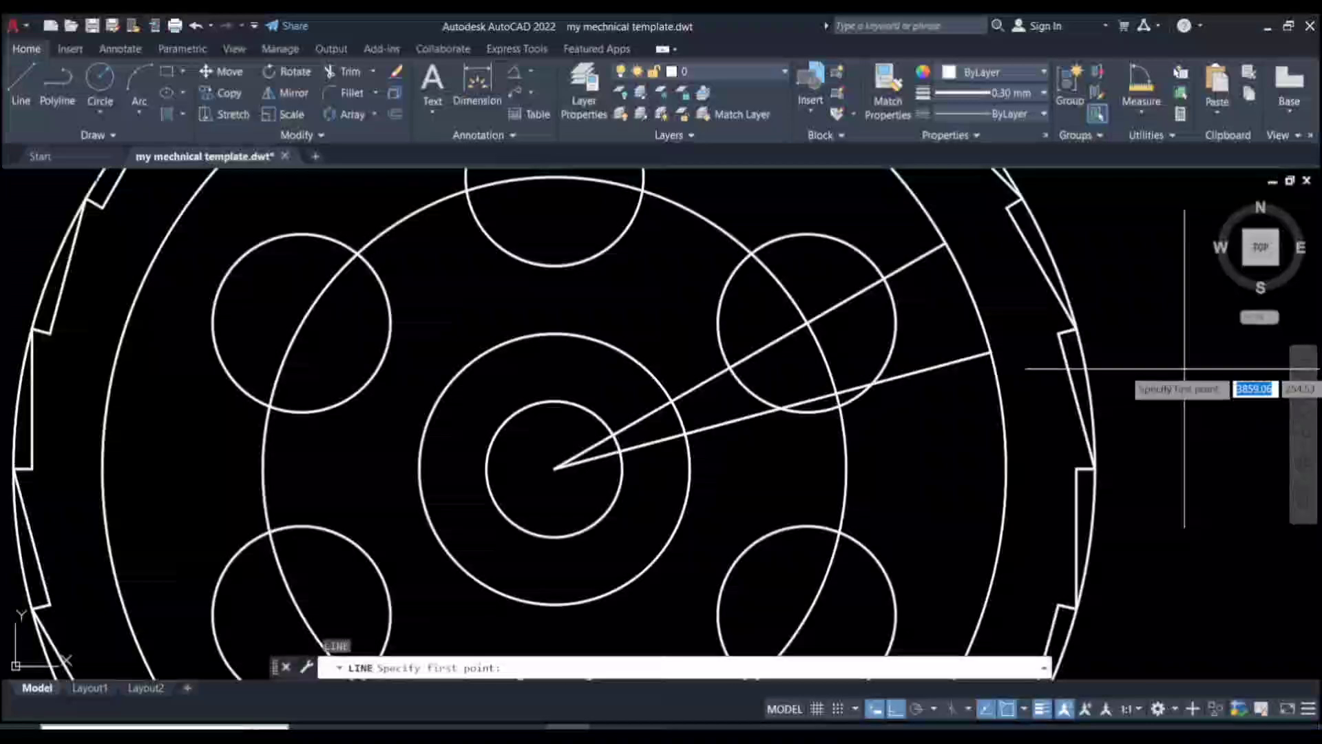
left_click(552, 400)
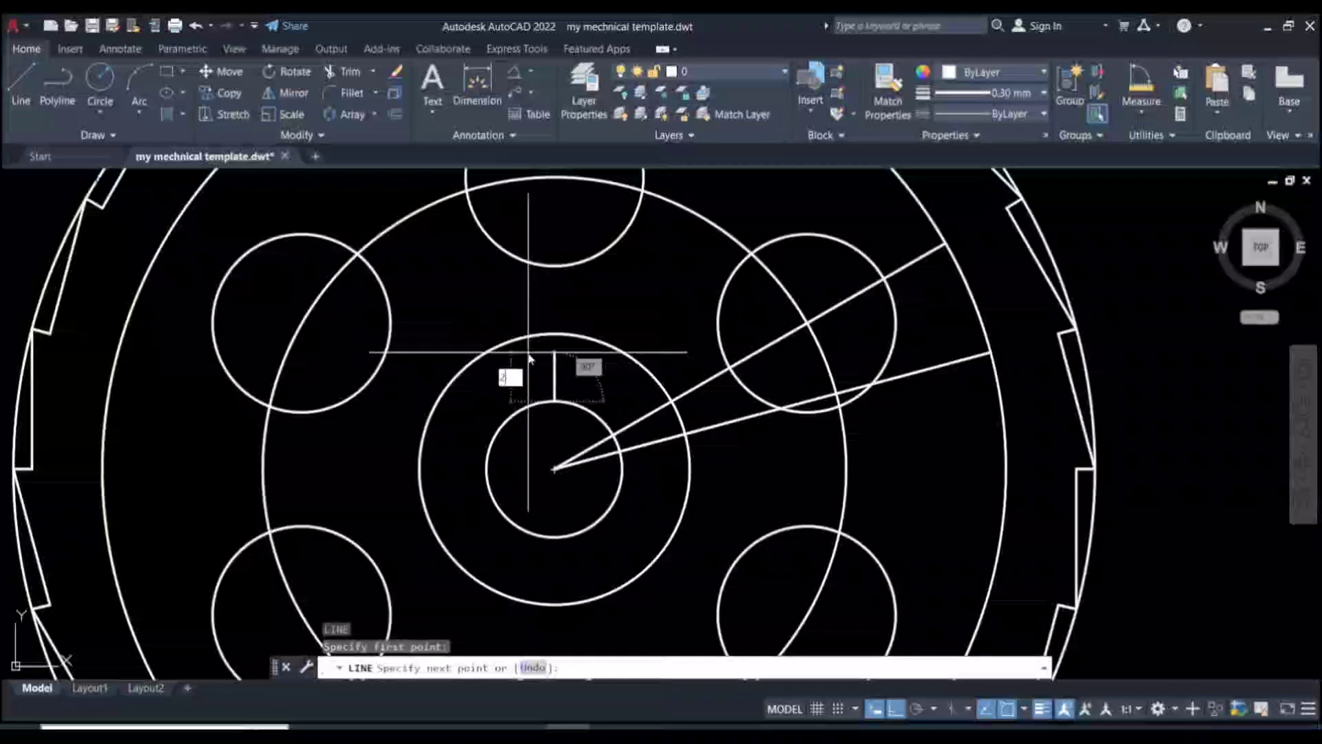
type("2.38")
key("Return")
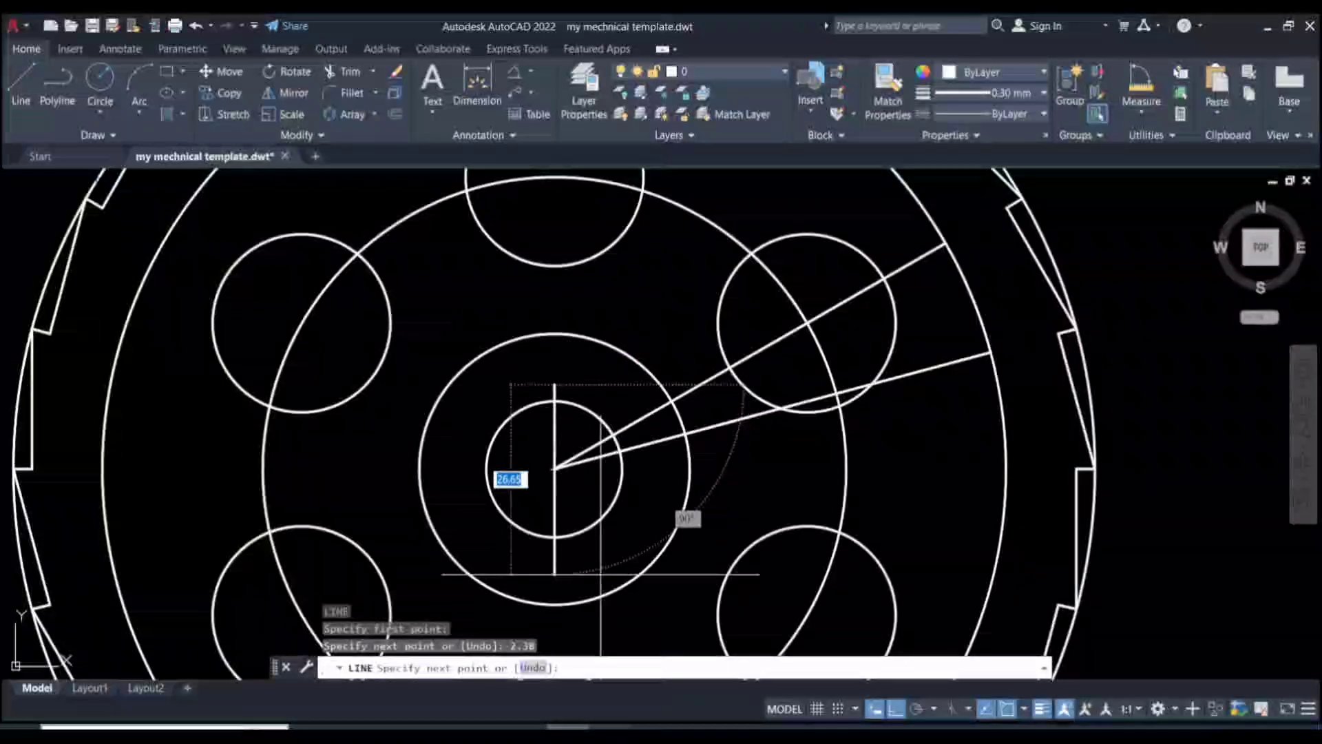
- Check the keyway width in the reference image and draw a 4.76 horizontal line rightward from the top of the 2.38 line
key("alt+Tab")
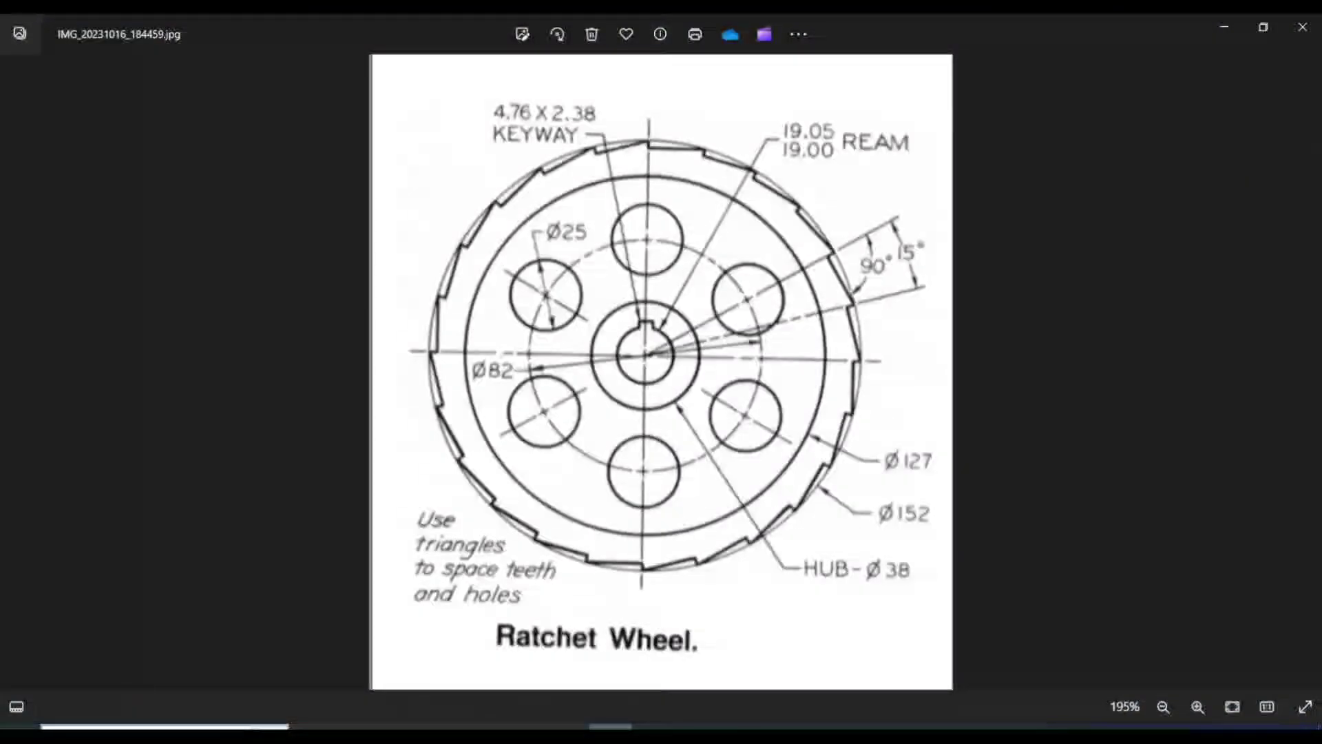
key("alt+Tab")
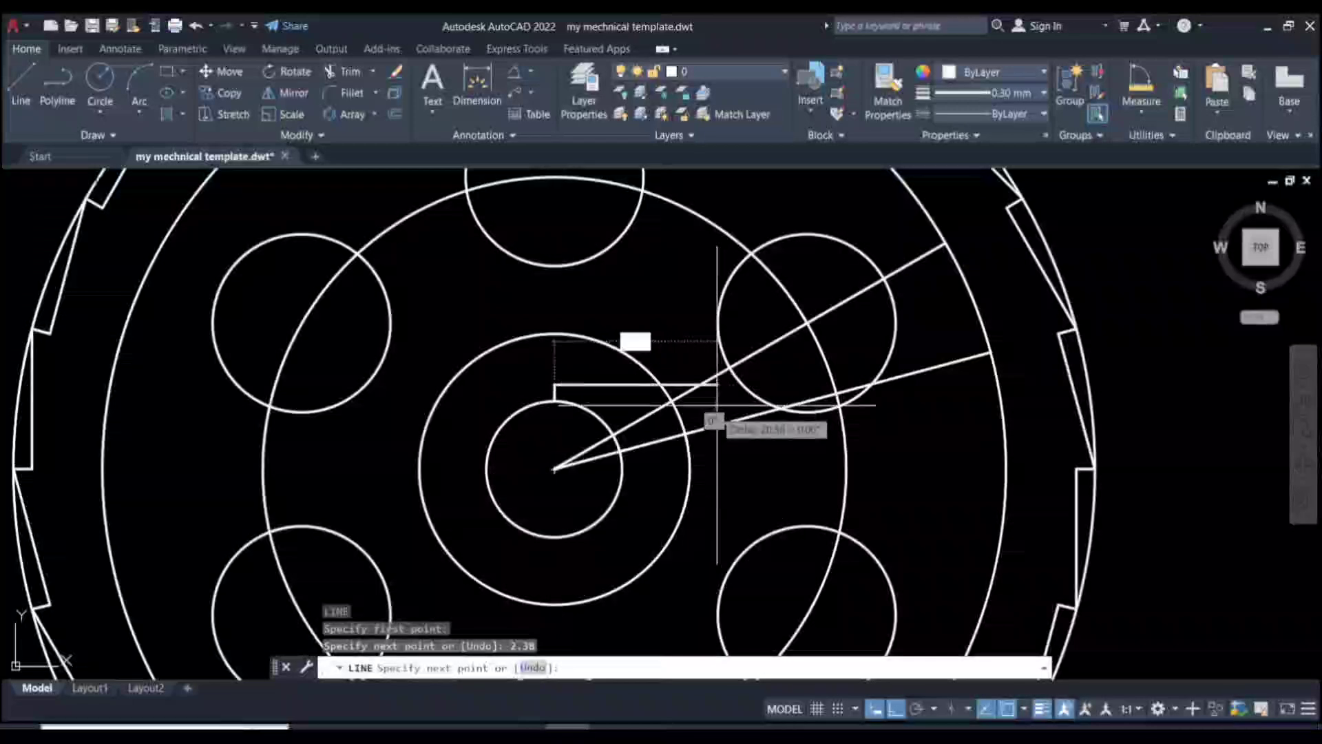
type("4")
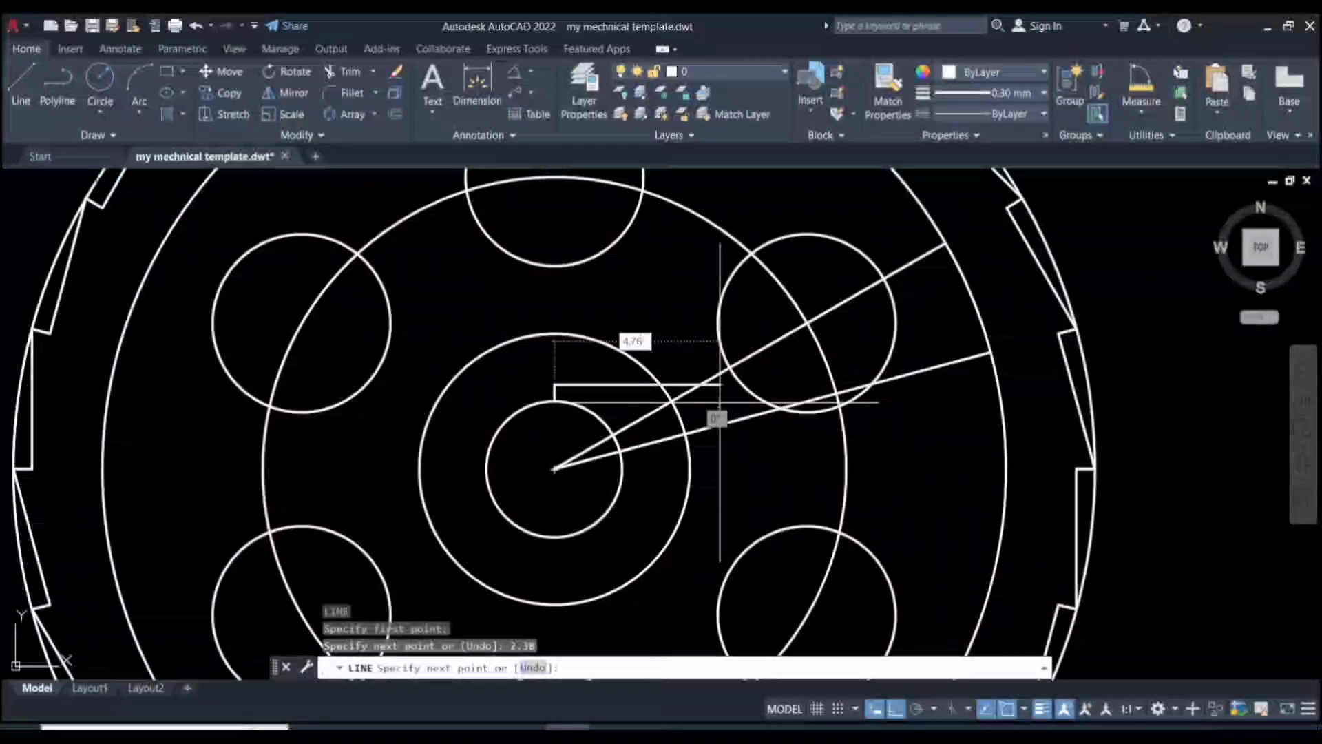
type(".76")
key("Return")
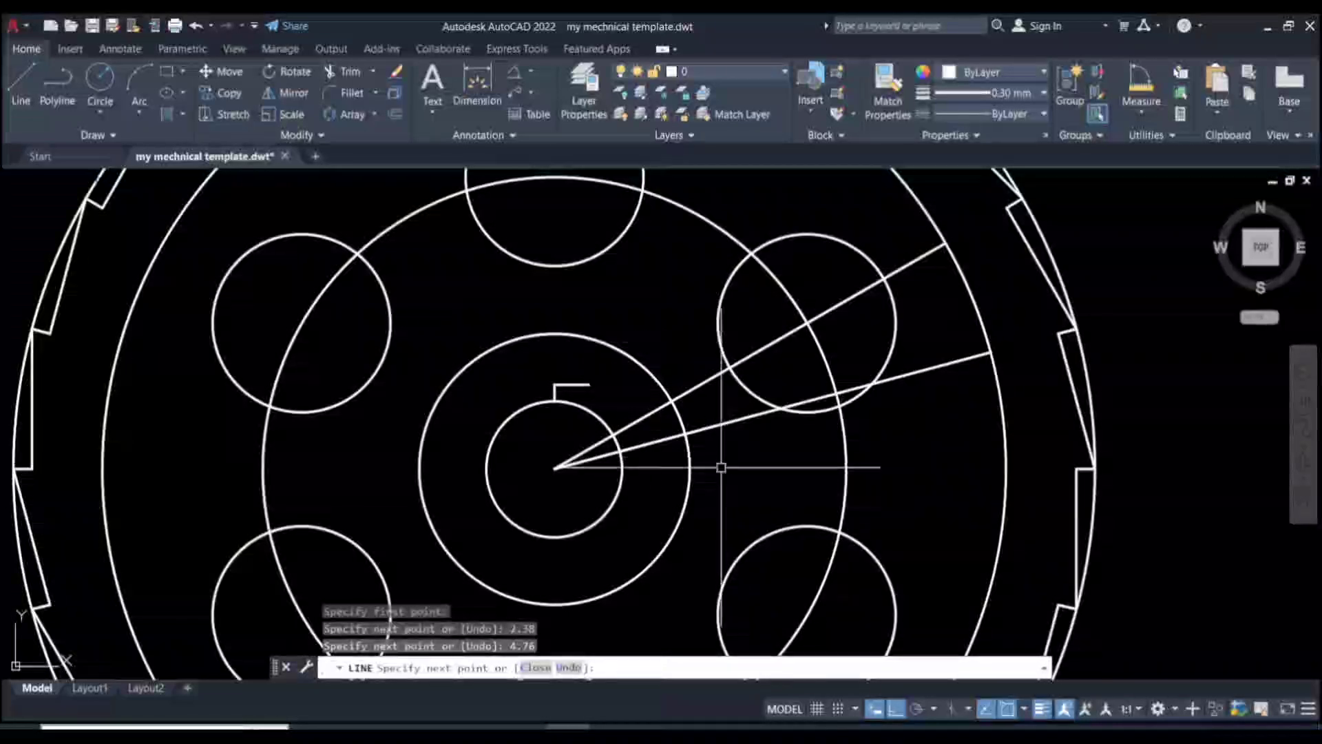
key("Escape")
- Move the 4.76 line by its midpoint onto the top end of the 2.38 vertical line
scroll(646, 490, "up", 4)
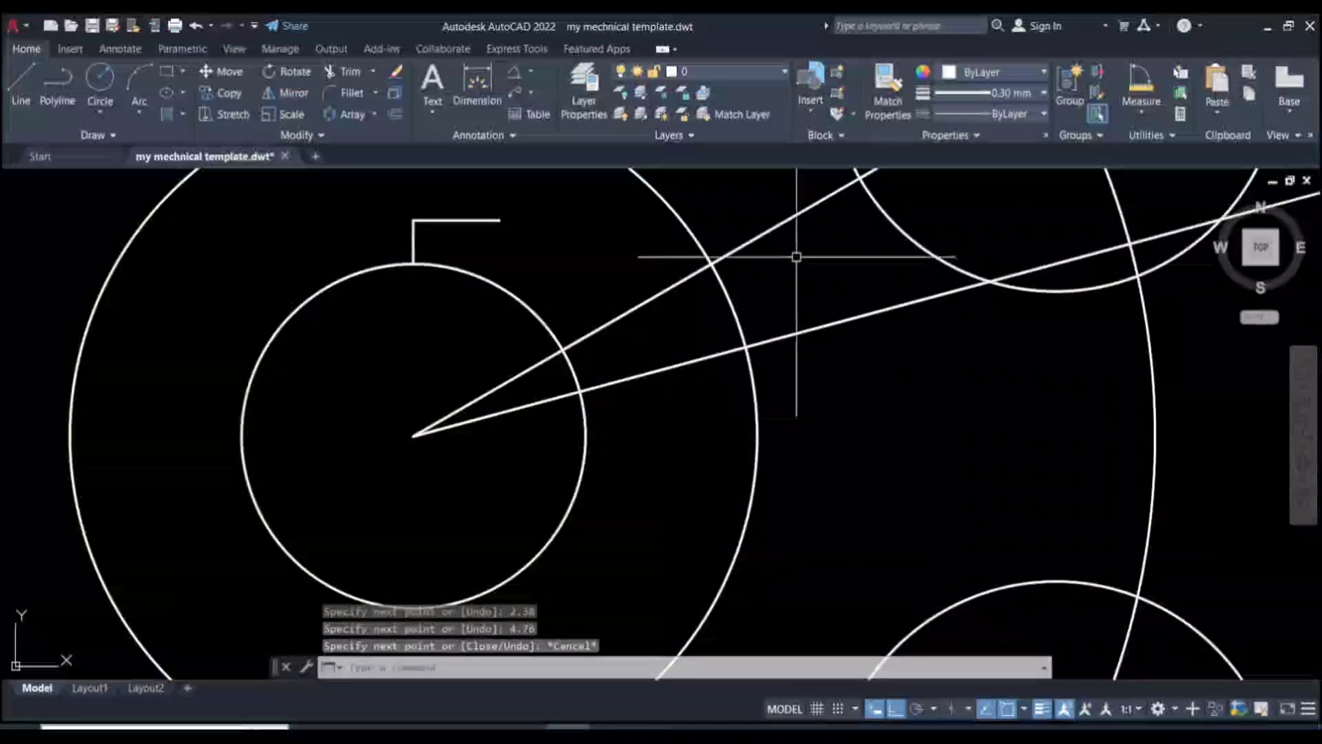
scroll(805, 268, "down", 2)
middle_click_drag(805, 268, 873, 387)
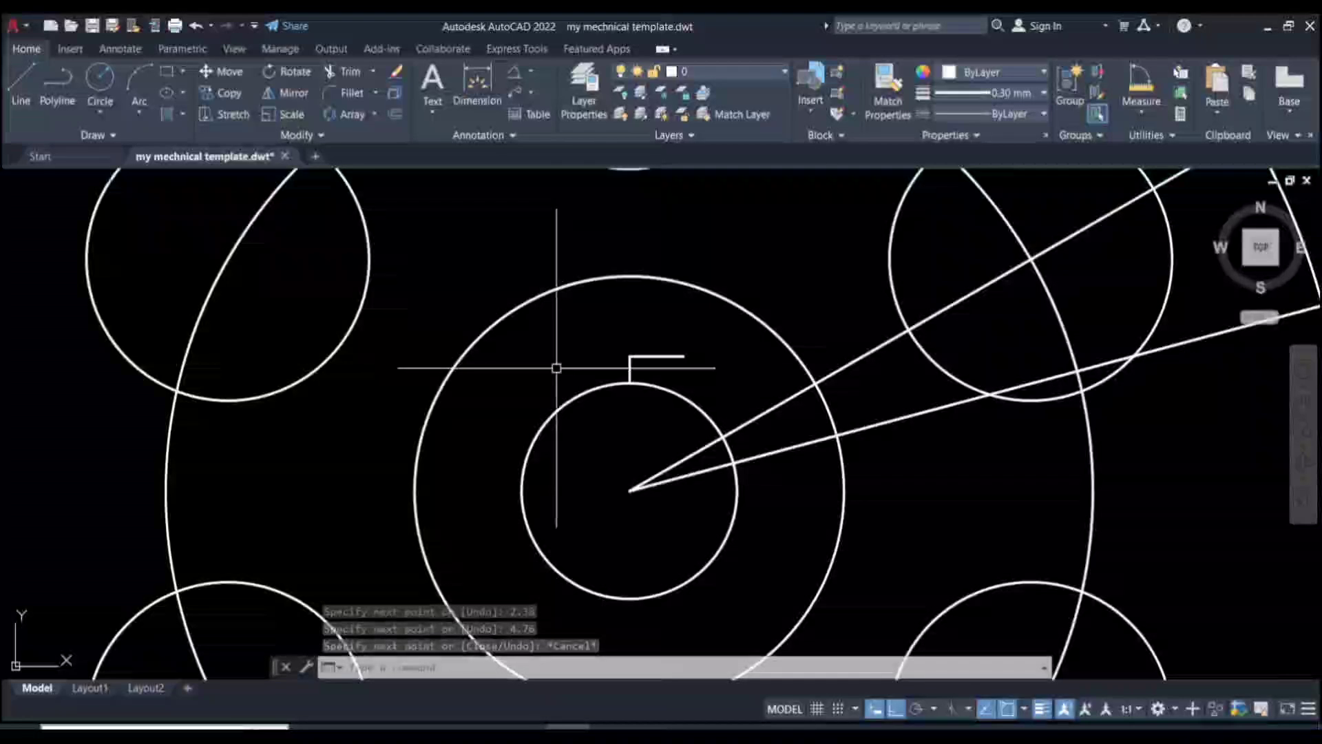
scroll(557, 369, "up", 4)
left_click(791, 338)
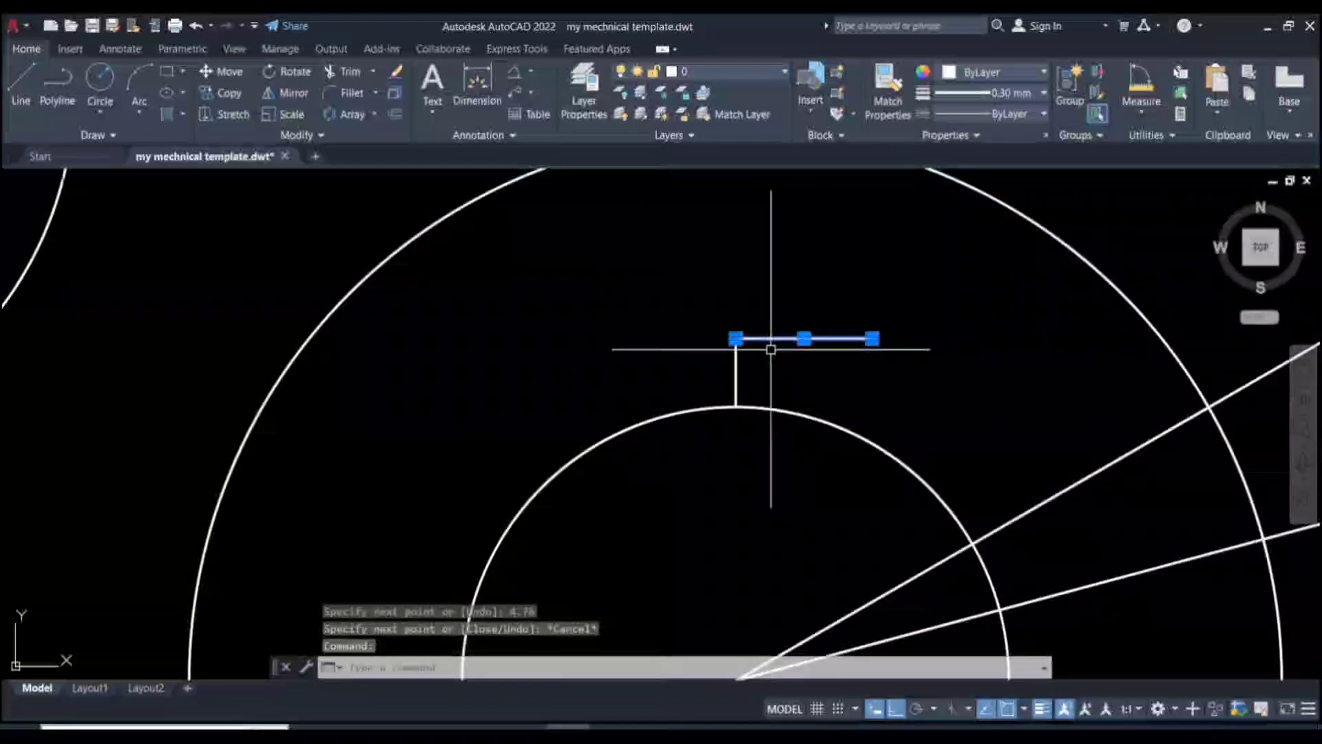
left_click(804, 338)
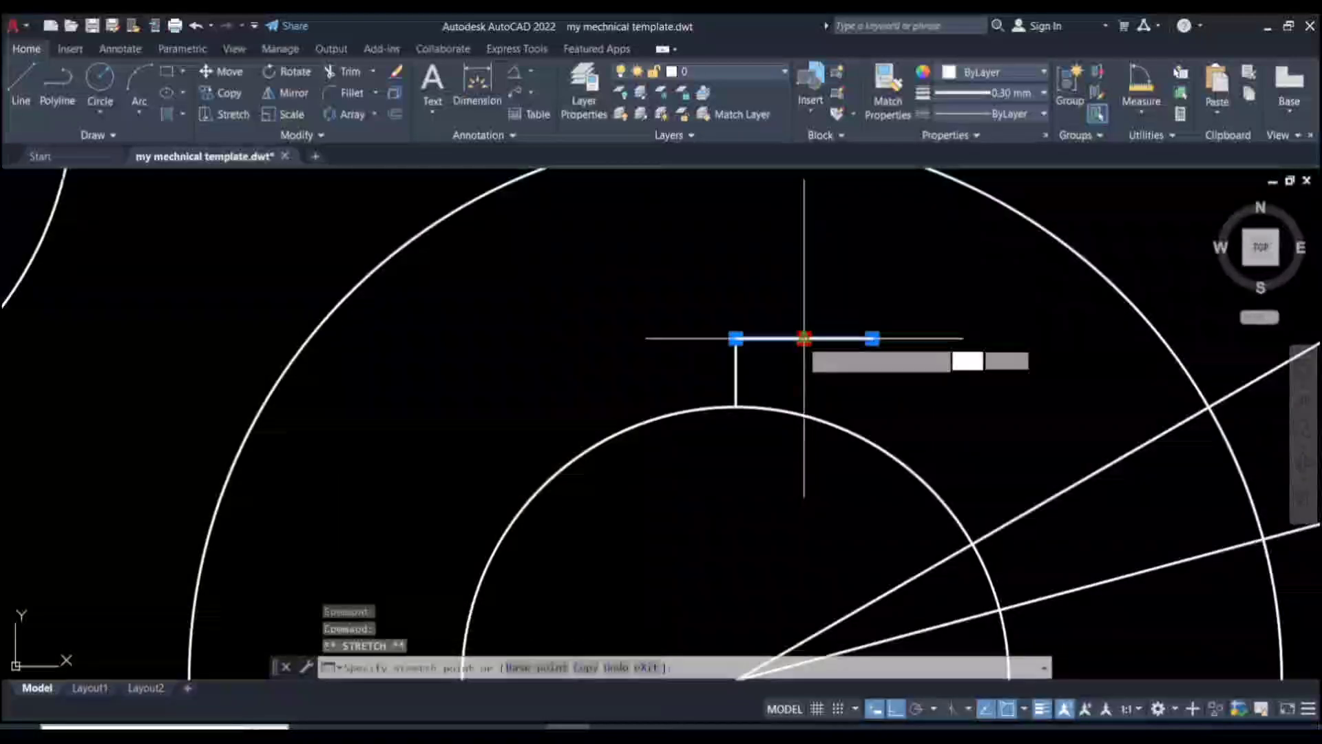
left_click(736, 338)
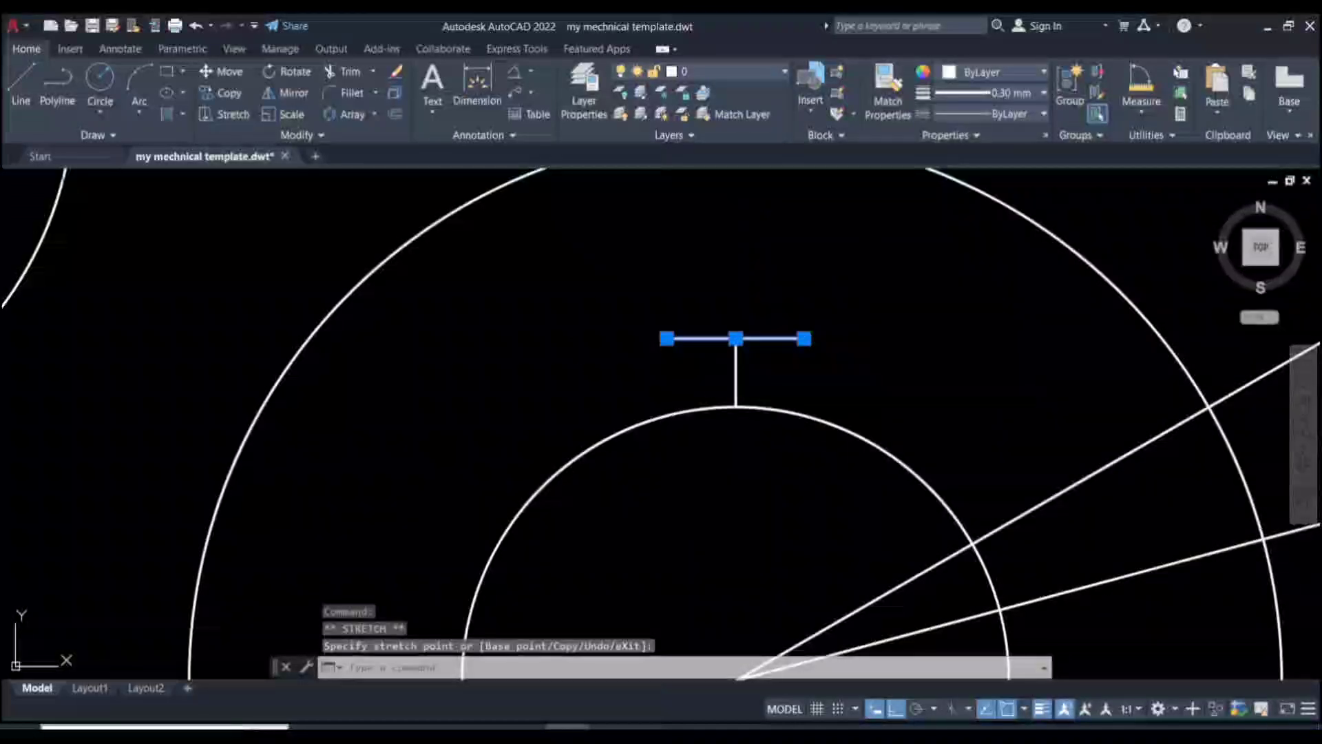
key("Escape")
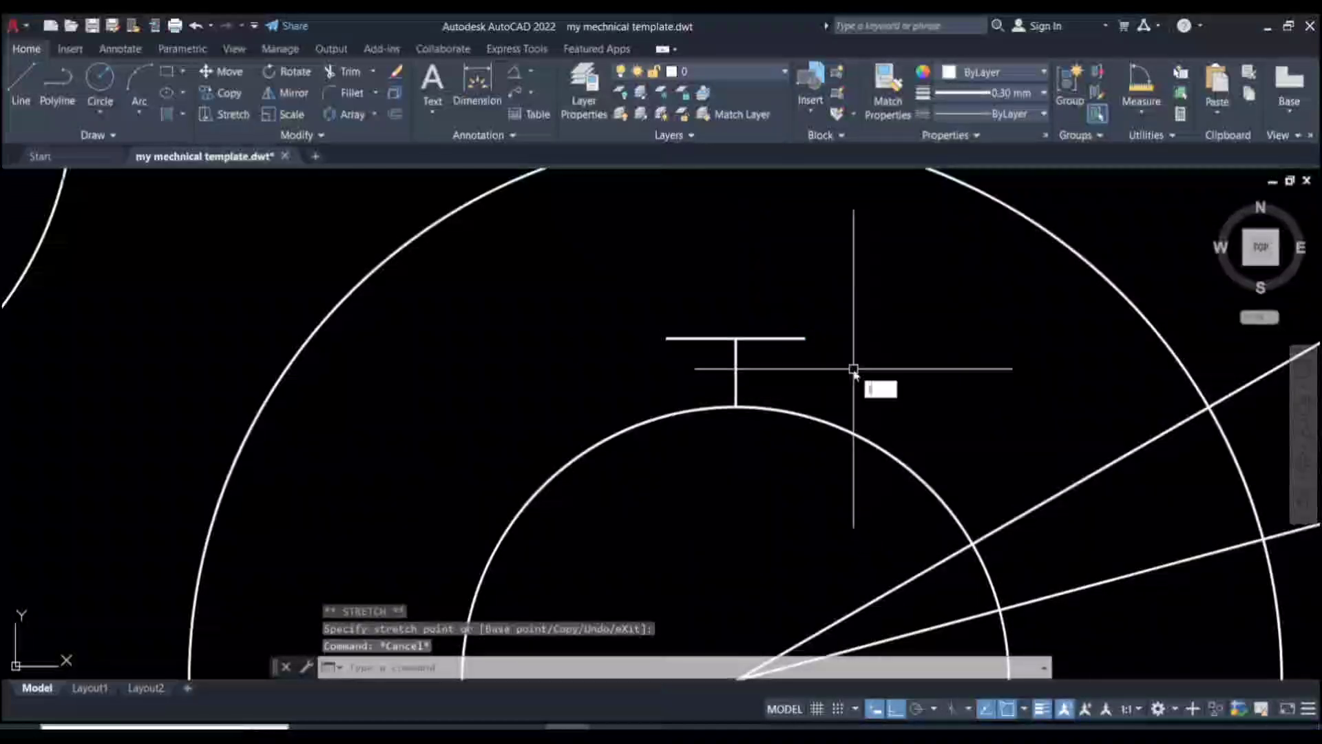
- Draw a vertical line about 5 long down from each end of the 4.76 line, crossing the bore circle
key("Return")
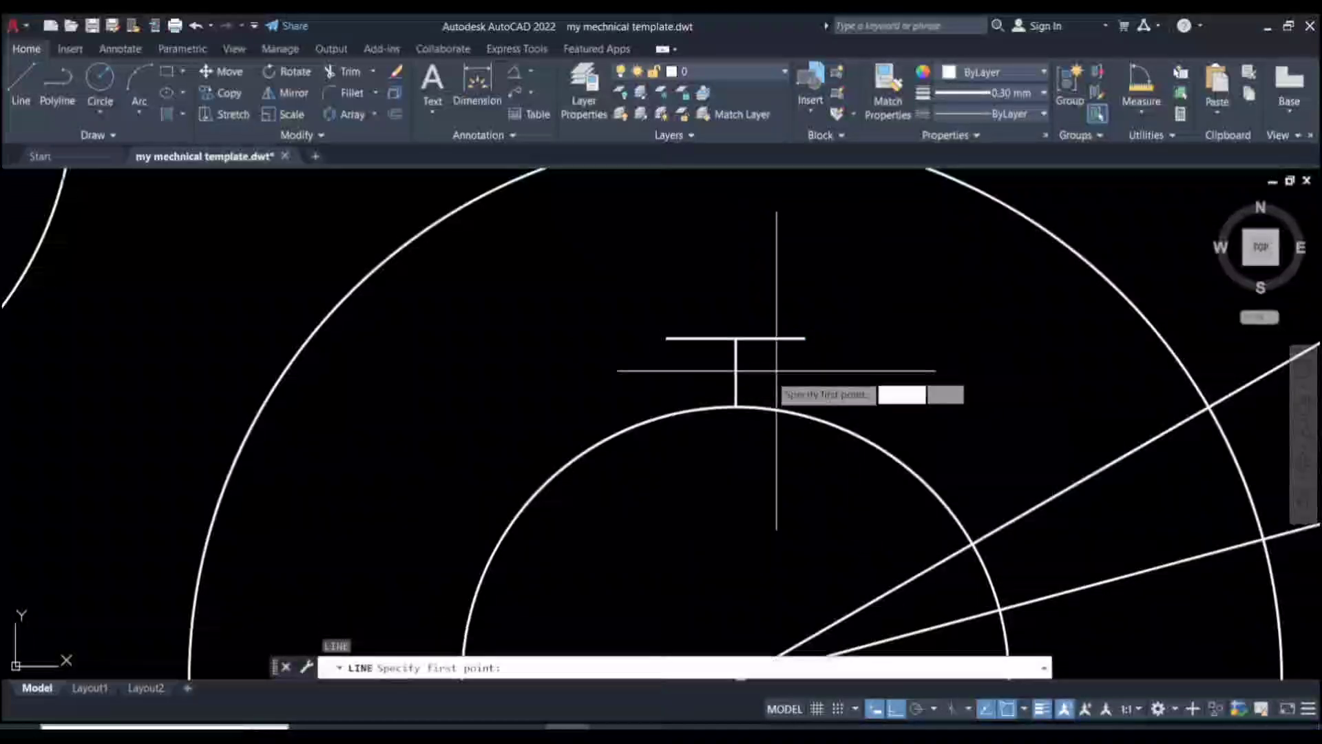
left_click(667, 339)
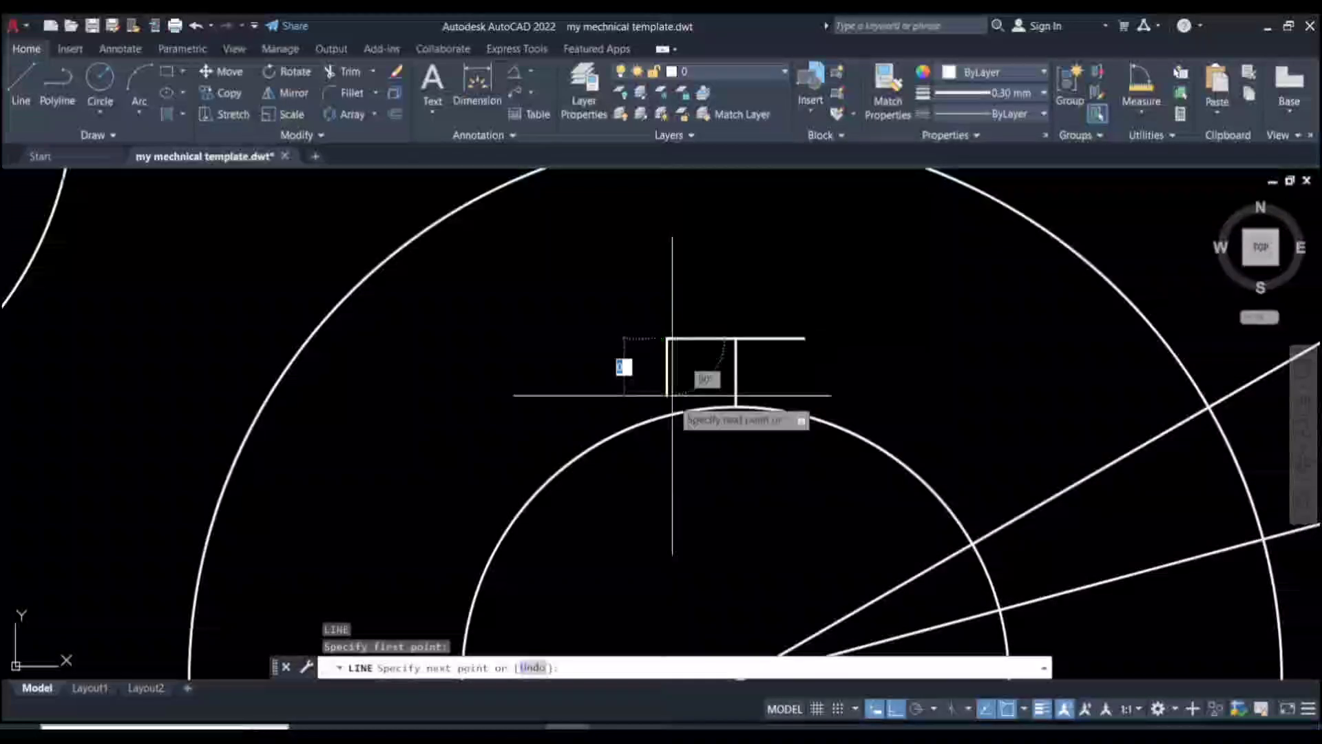
left_click(651, 498)
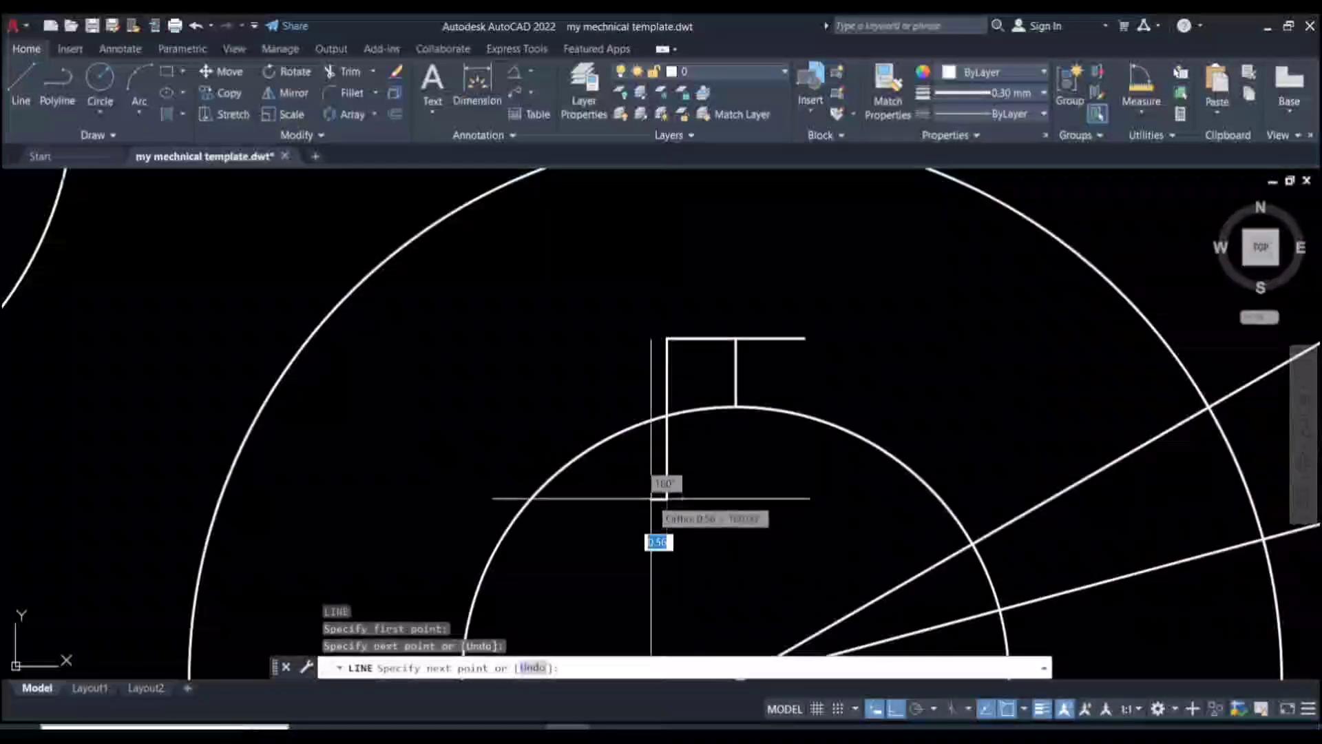
key("Escape")
type("l")
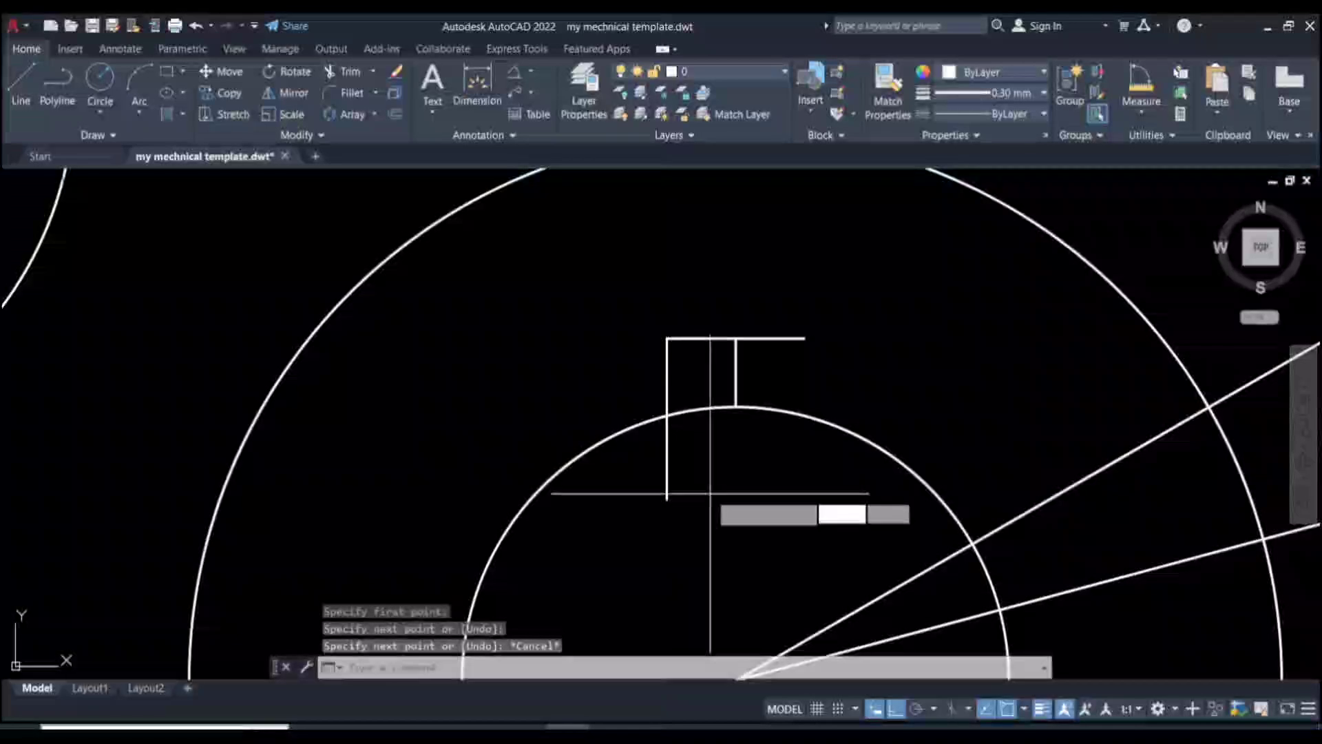
key("Return")
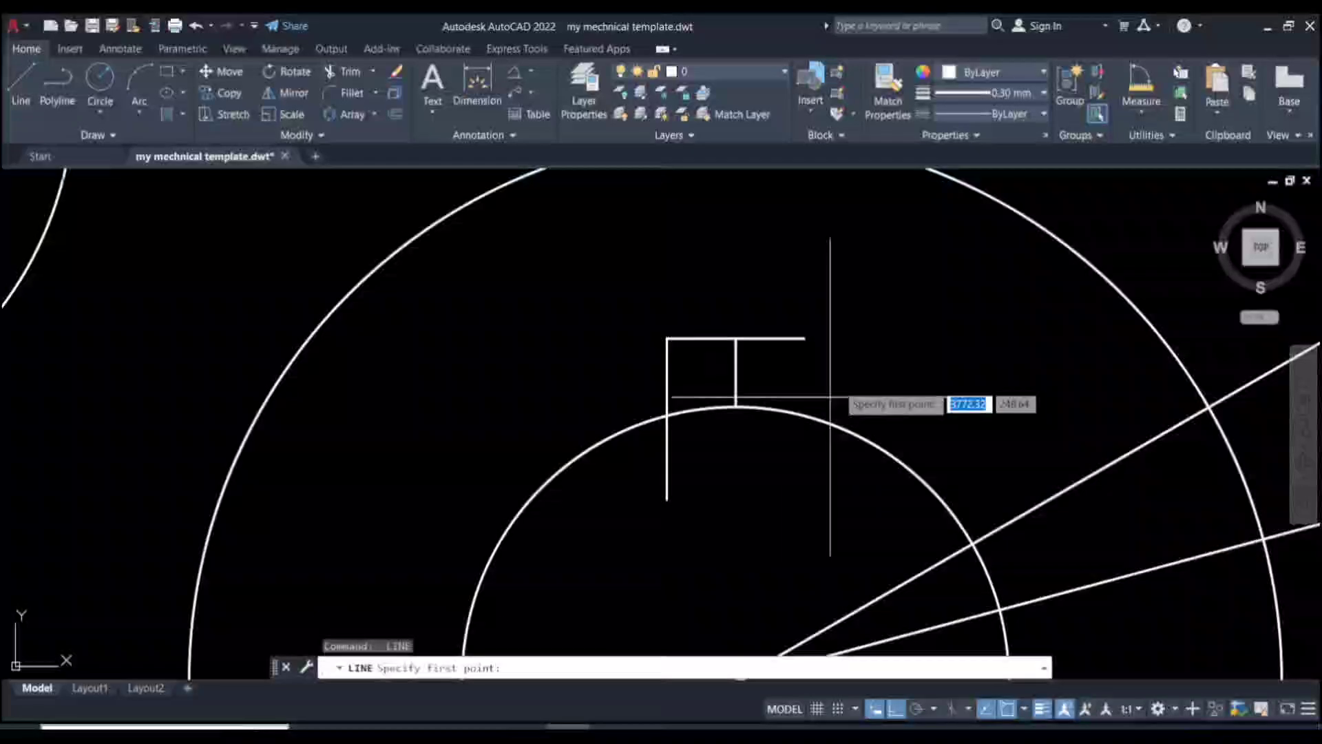
left_click(803, 338)
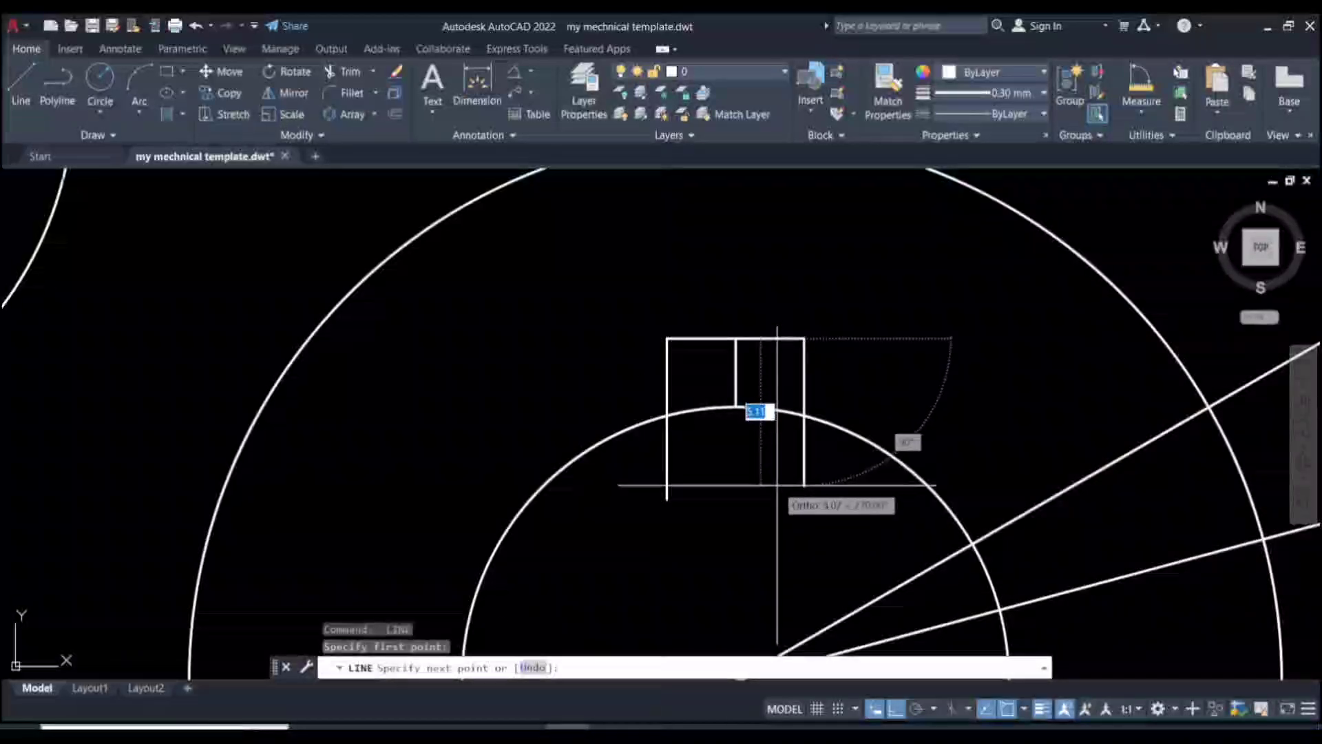
key("Escape")
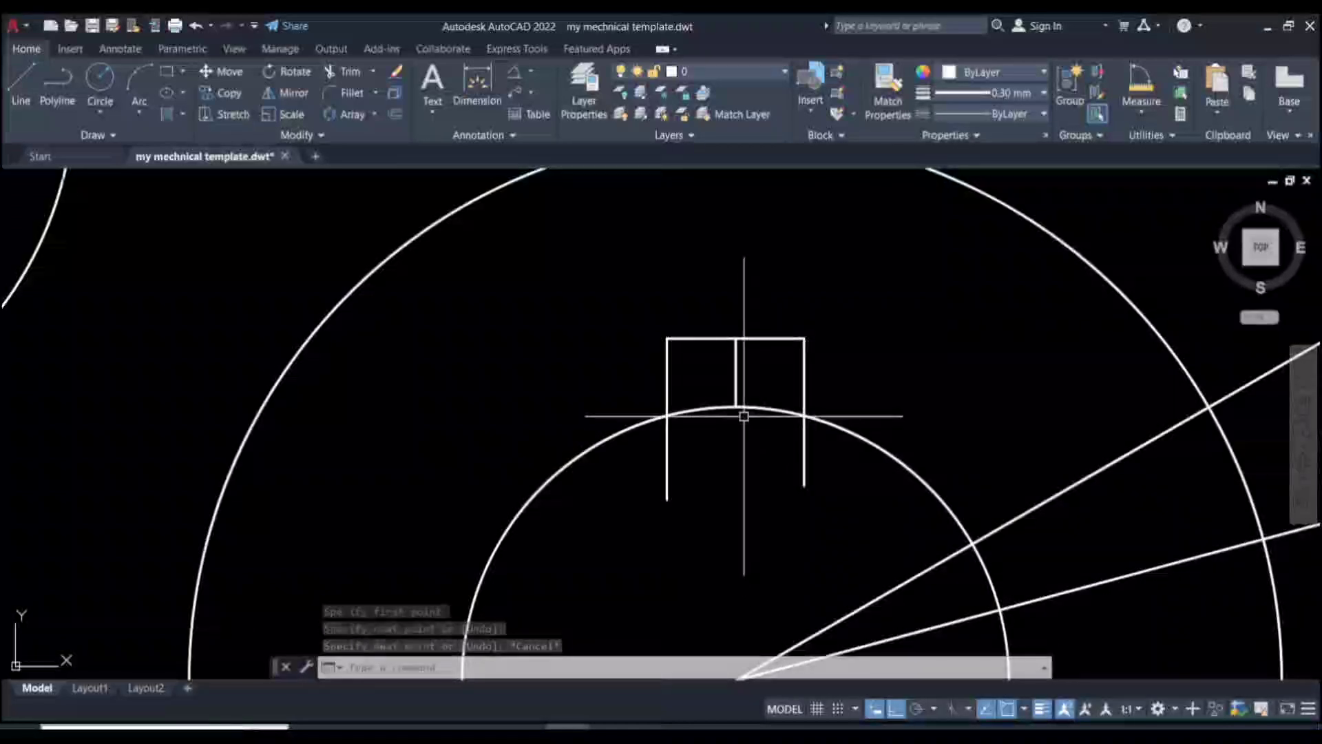
- Draw a horizontal helper line about 6.2 long rightward from the foot of the 2.38 line, crossing the keyway's right side
key("Return")
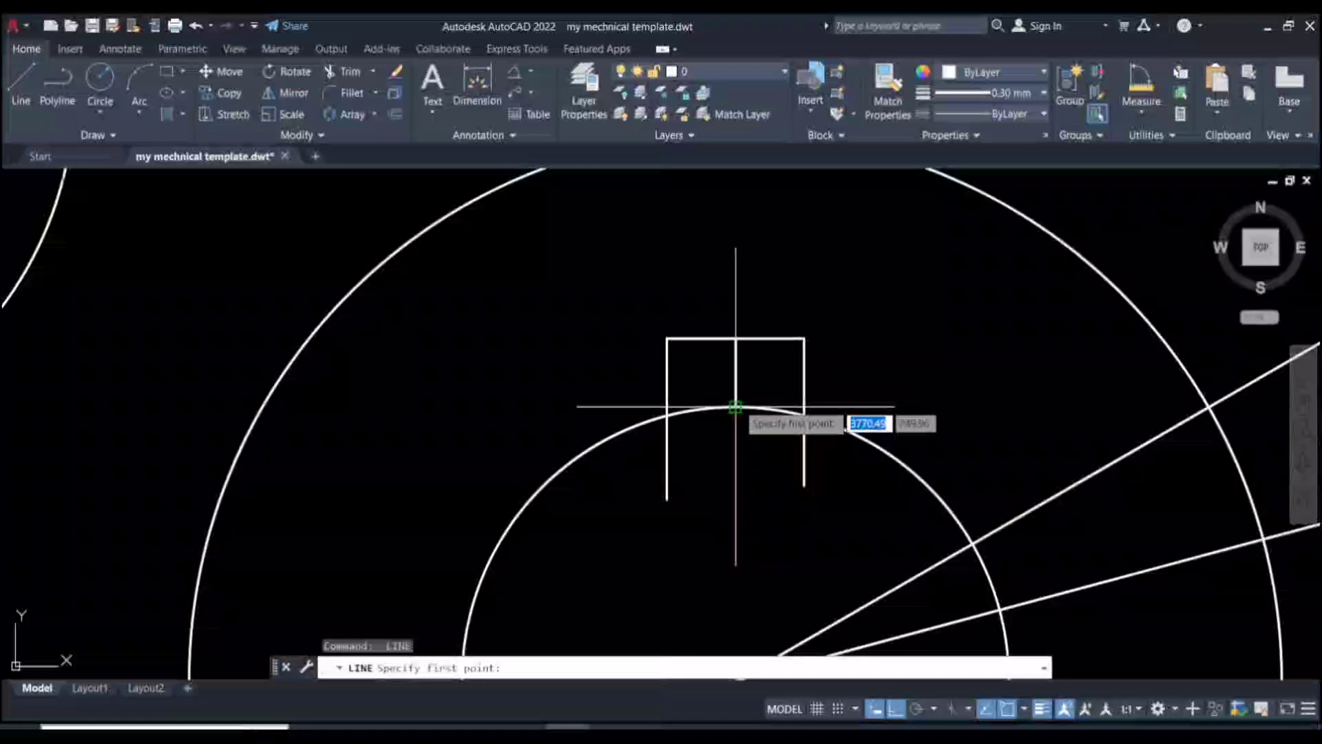
left_click(735, 407)
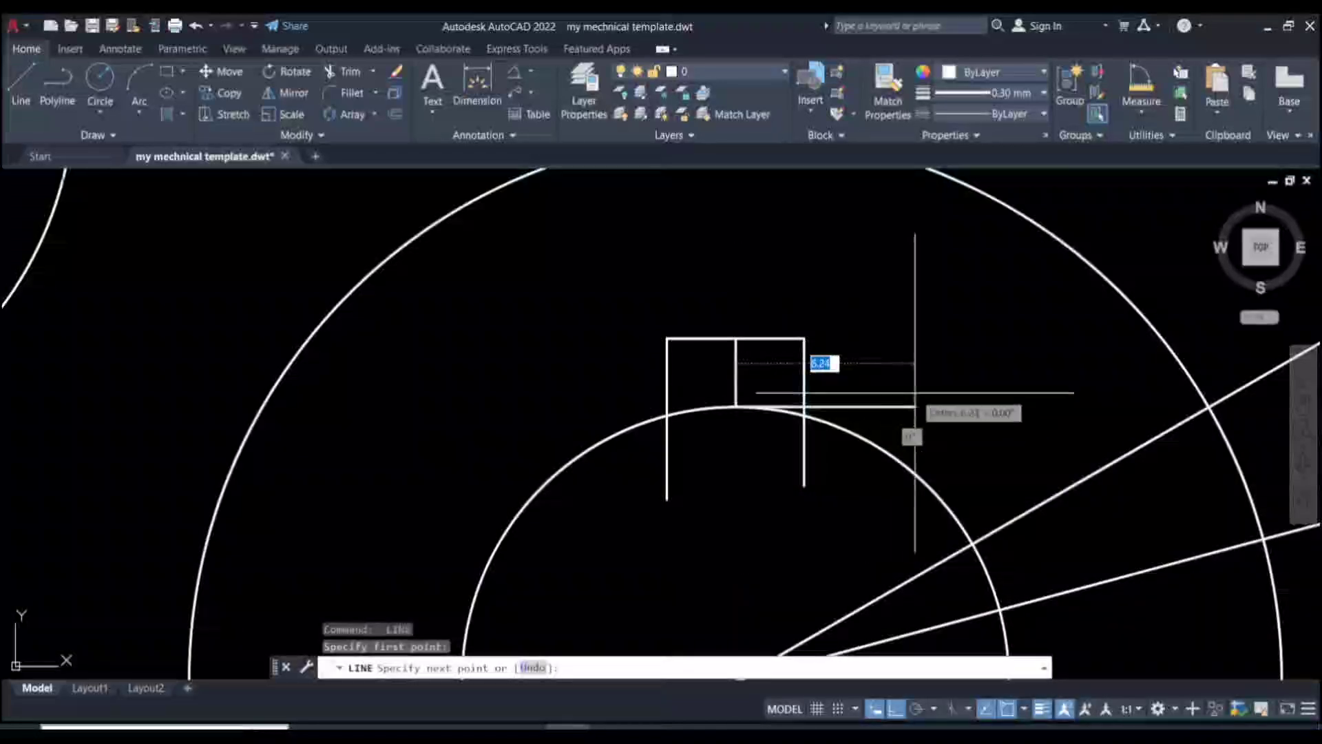
left_click(914, 393)
key("Escape")
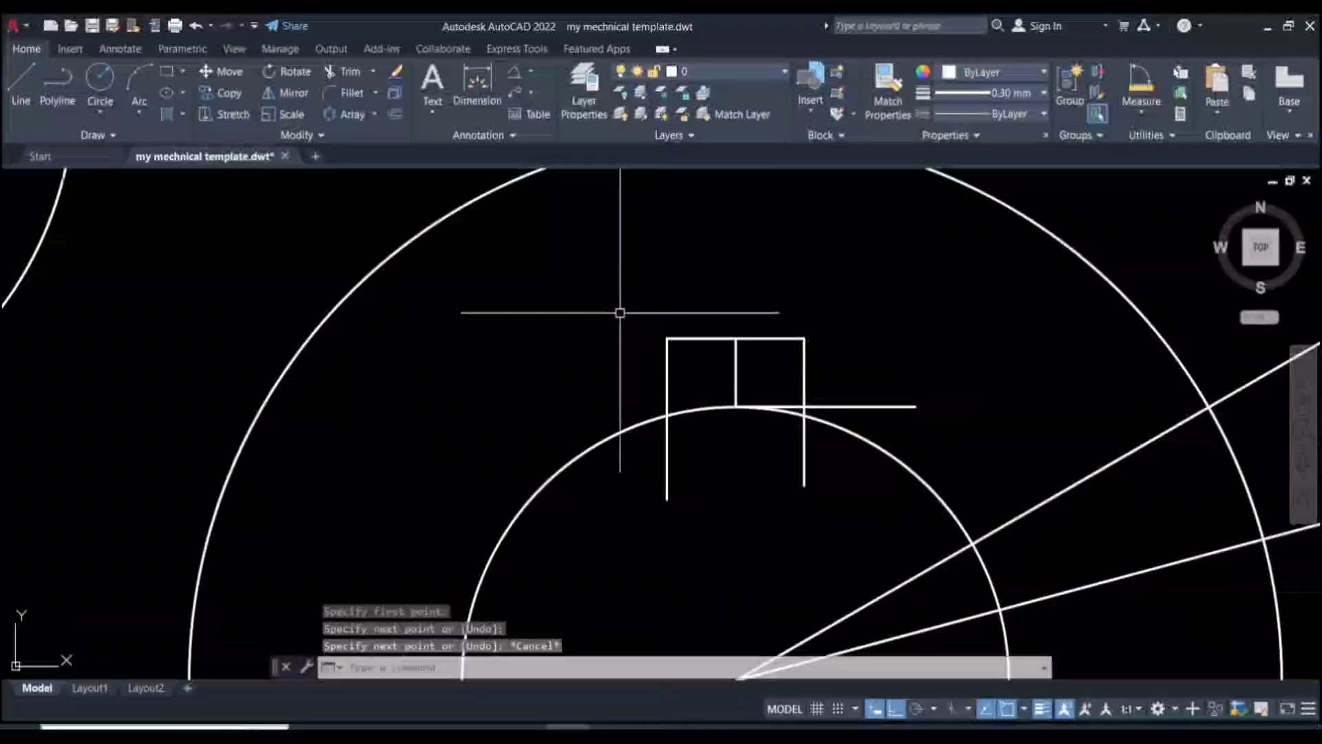
- Move all keyway lines down from the helper line's crossing with the right side to that side's intersection with the bore circle
left_click(609, 293)
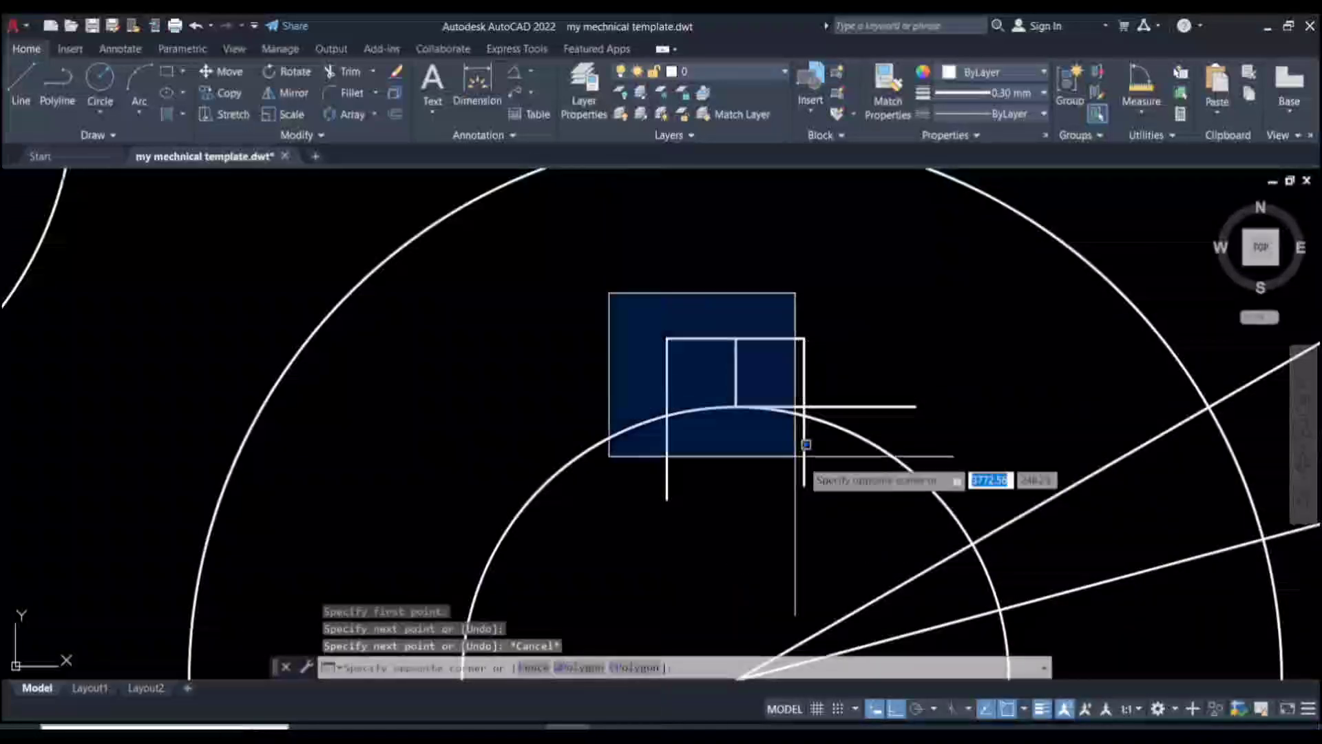
left_click(974, 533)
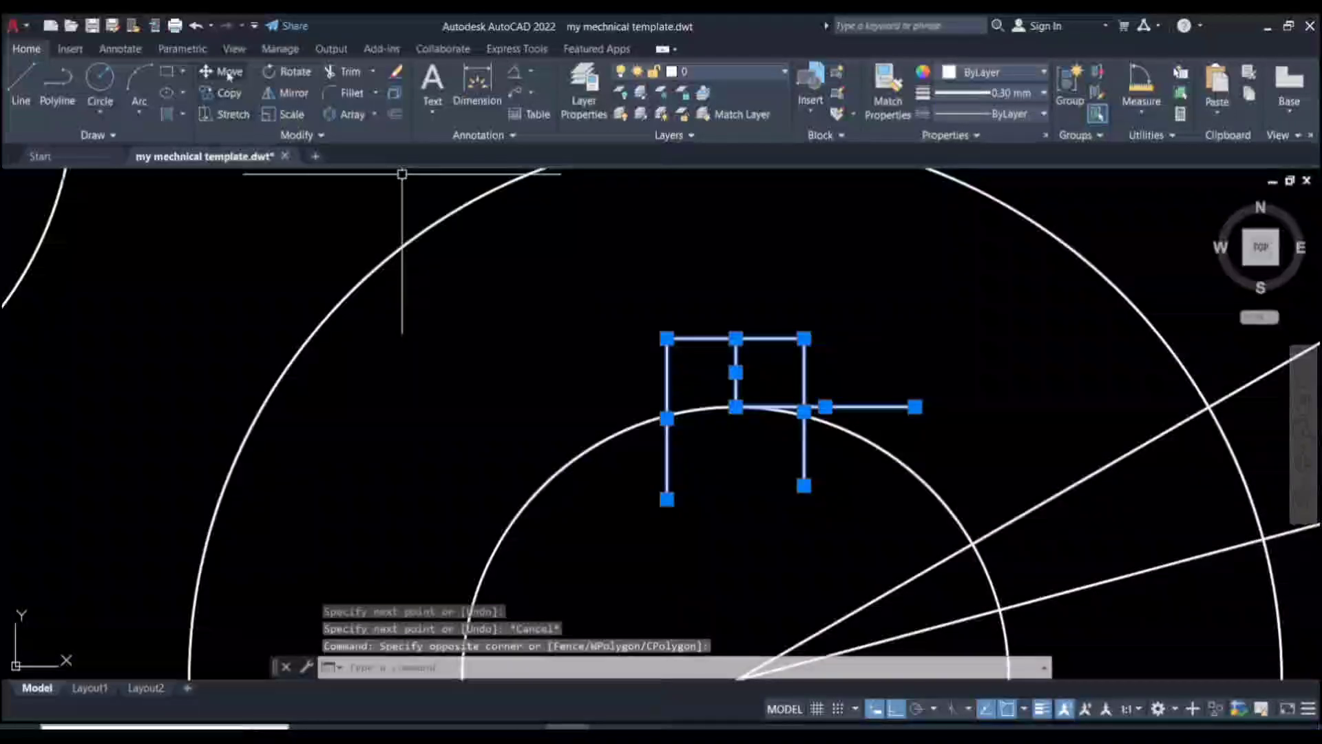
left_click(228, 72)
scroll(634, 346, "up", 4)
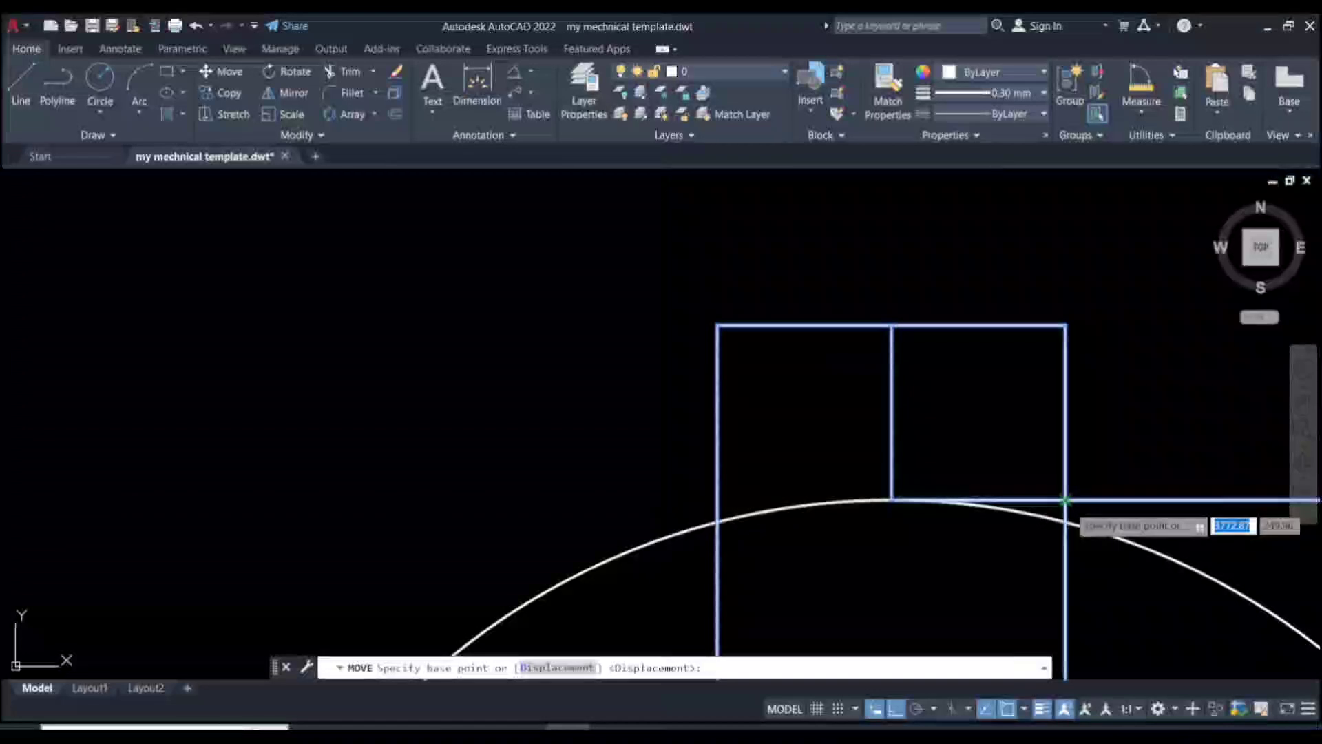
left_click(1066, 500)
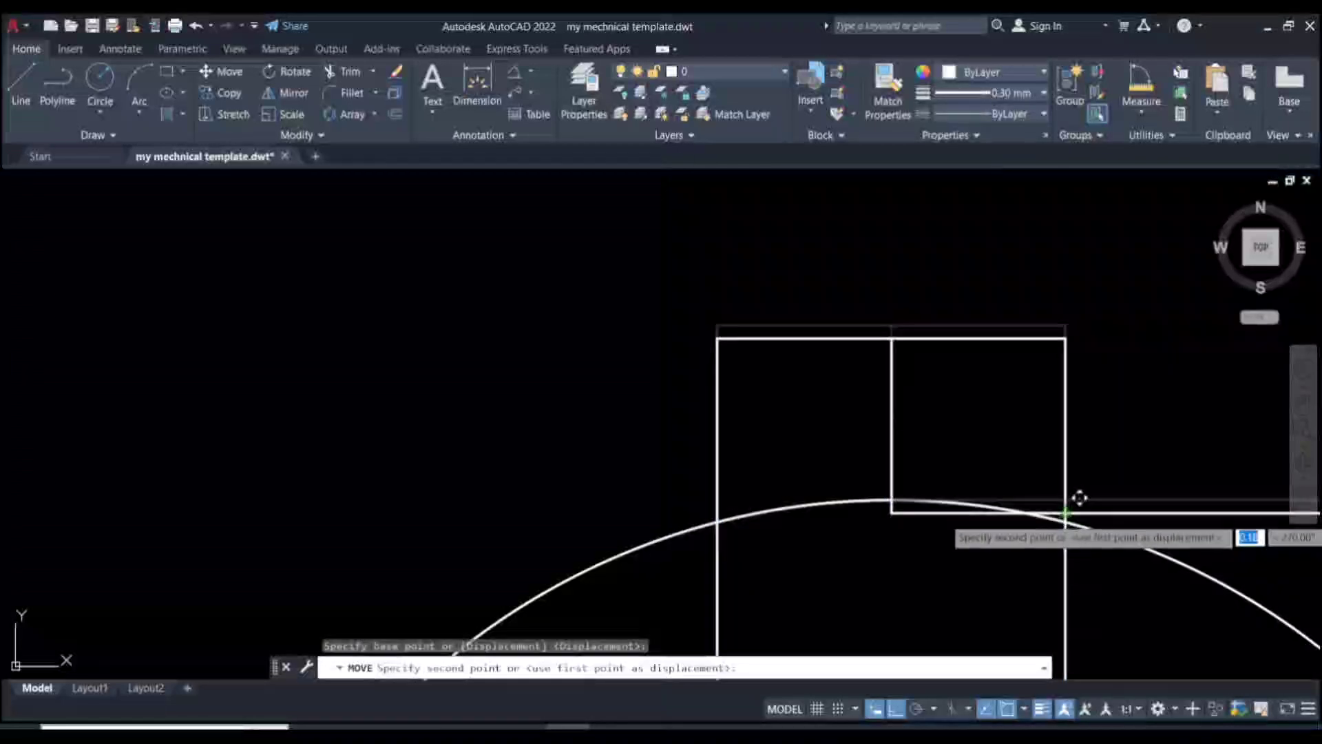
left_click(1066, 523)
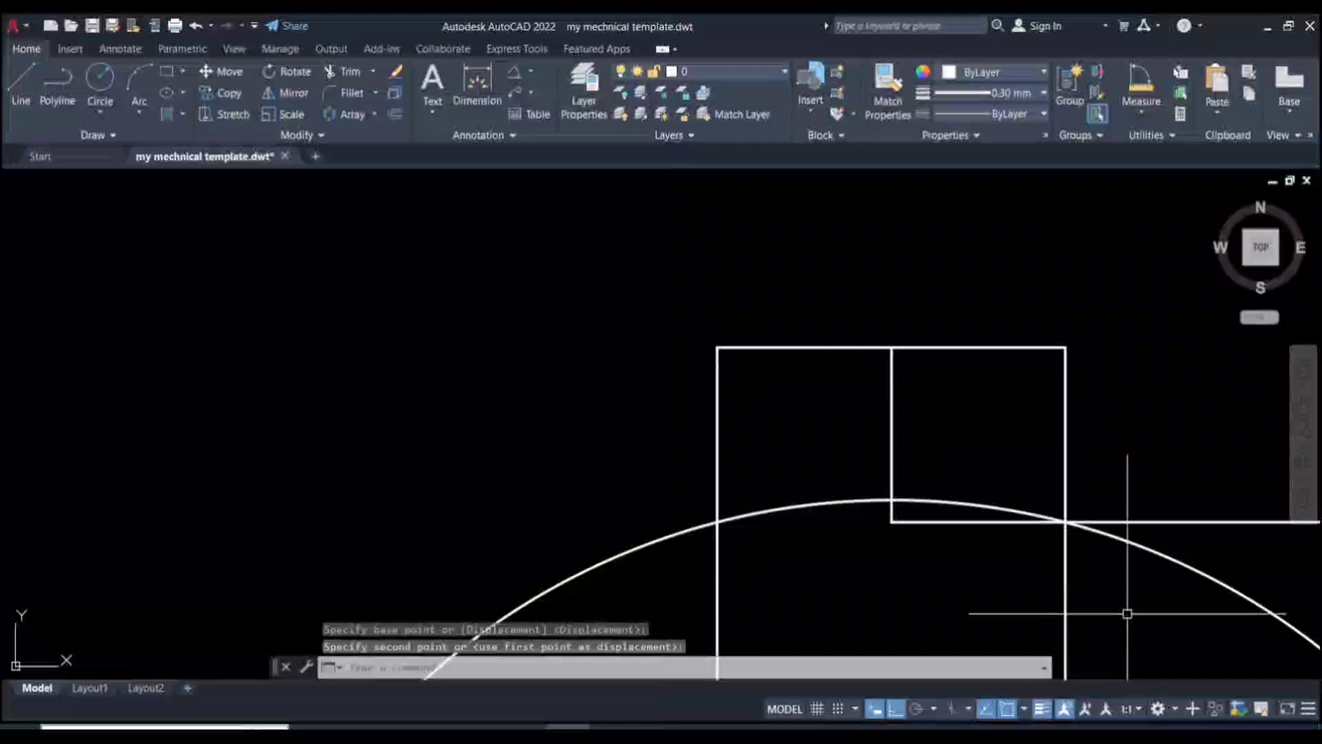
key("Escape")
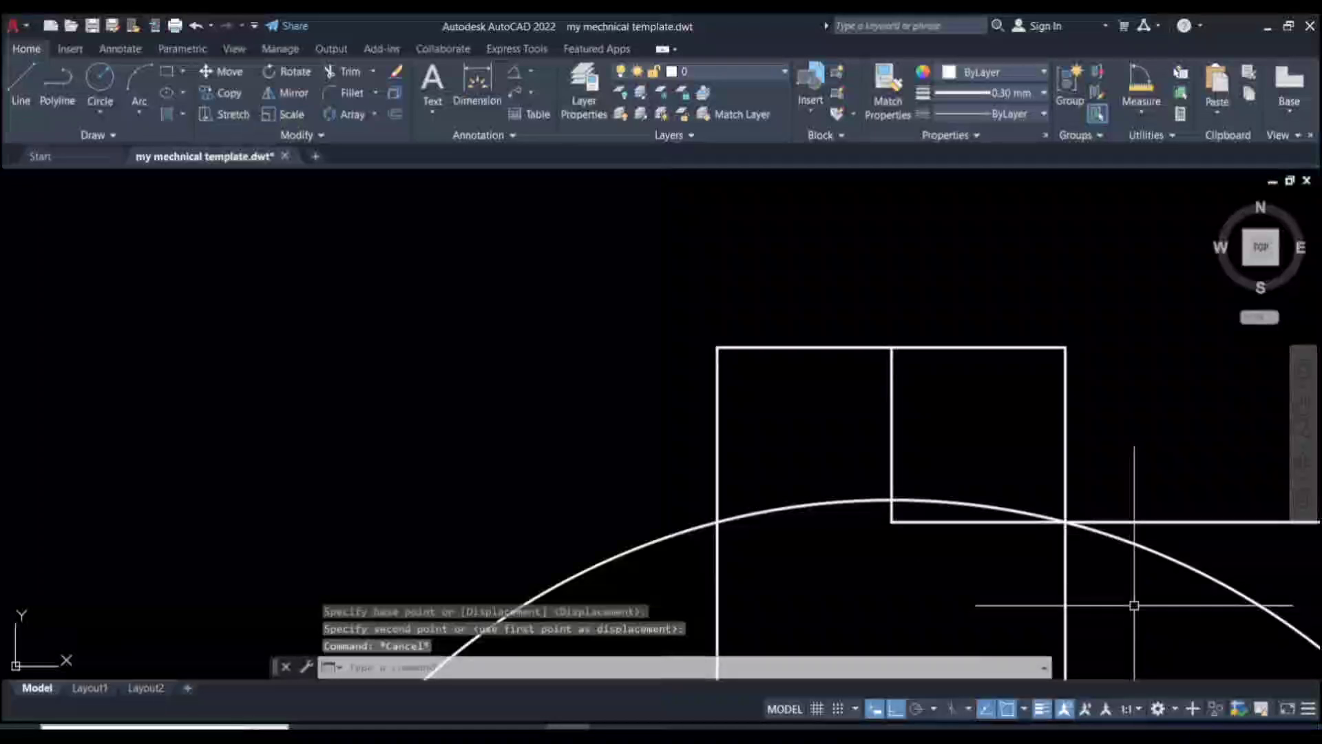
middle_click_drag(1134, 605, 973, 457)
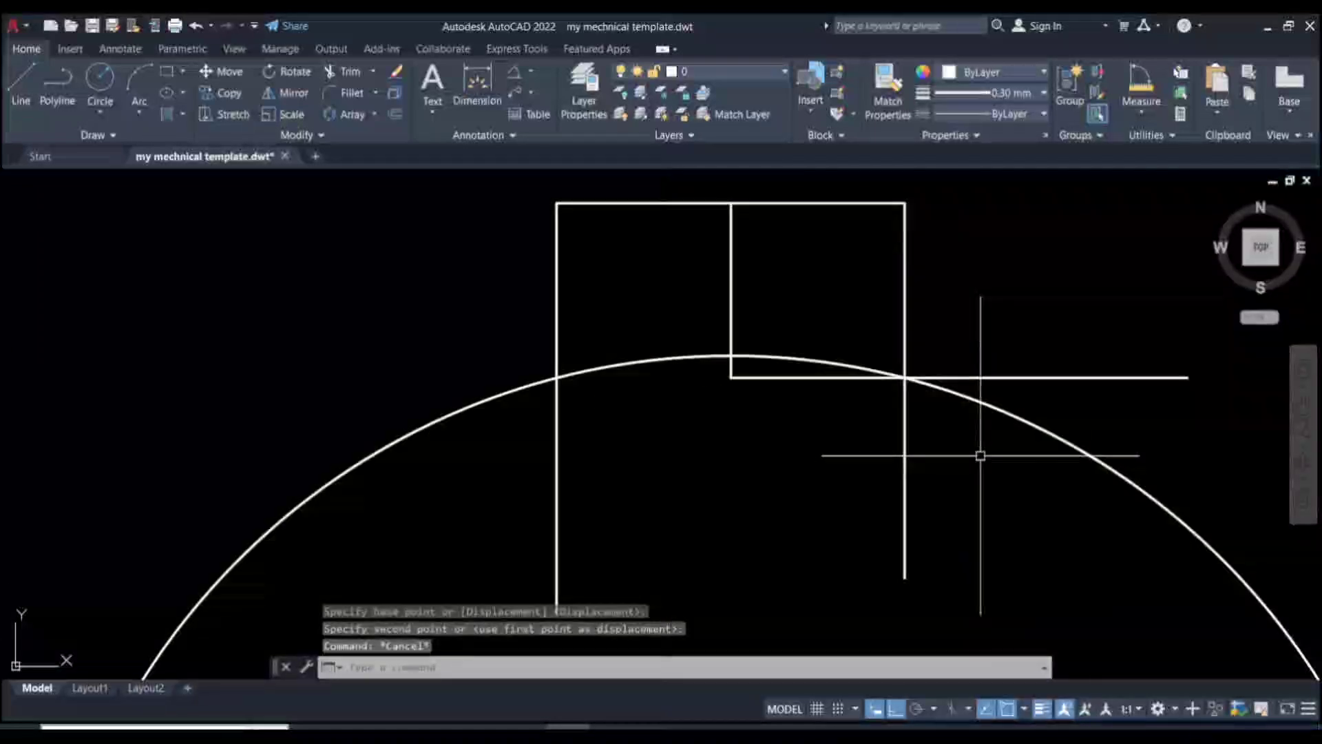
- Trim the helper line, the 2.38 center line, the bore arc inside the keyway and the side lines below the bore circle
key("Return")
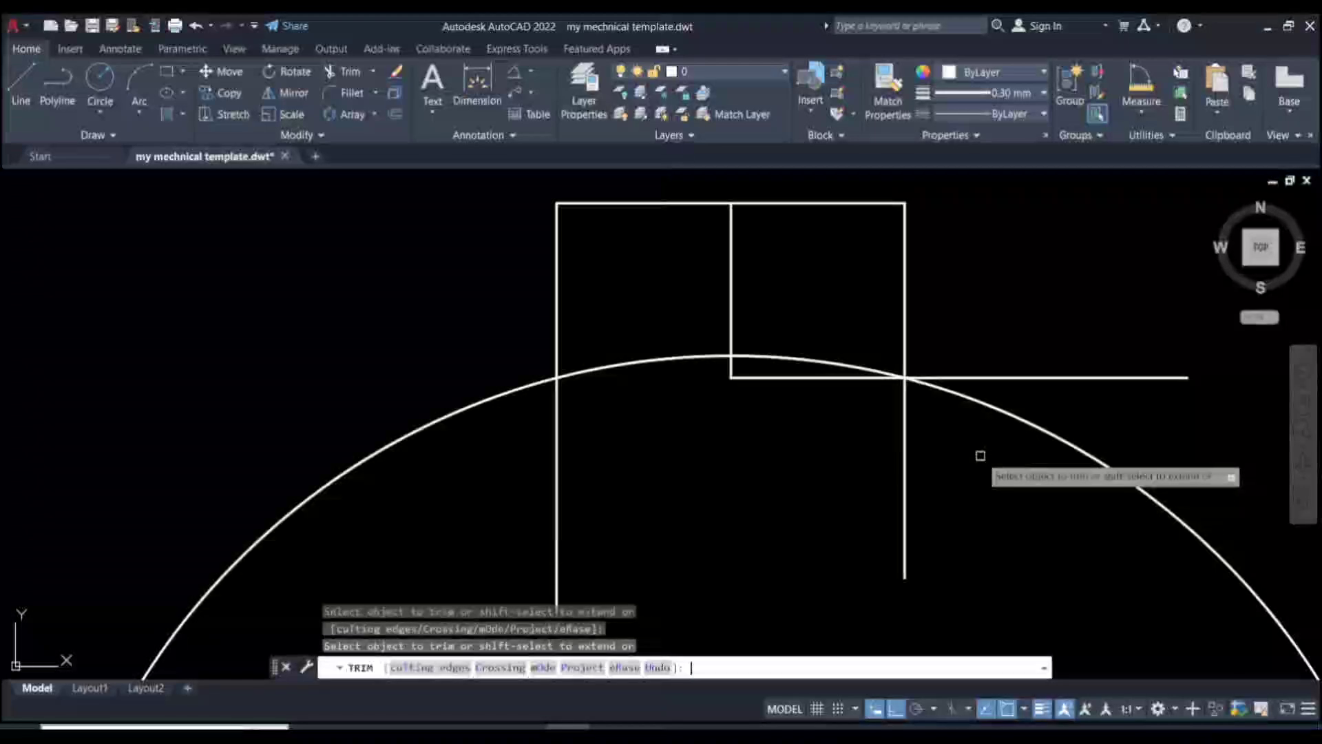
left_click(1072, 377)
left_click(860, 377)
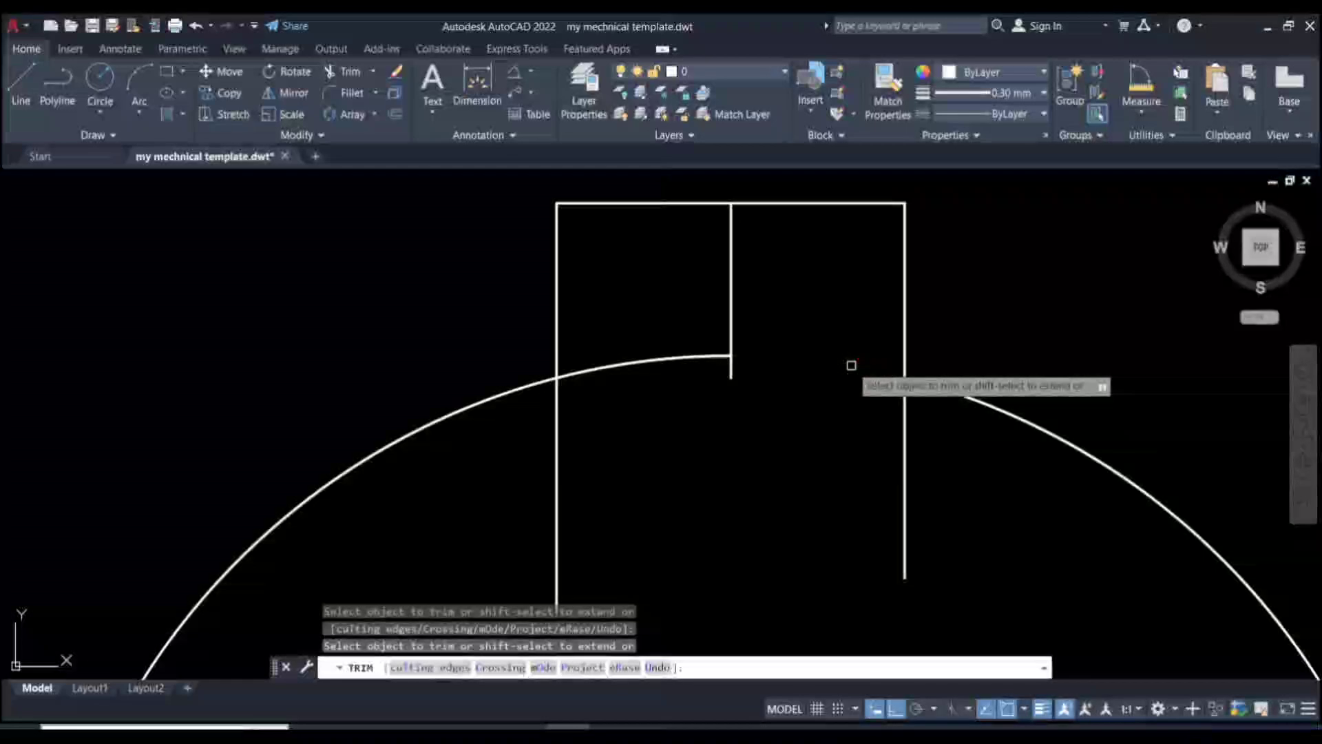
left_click(906, 434)
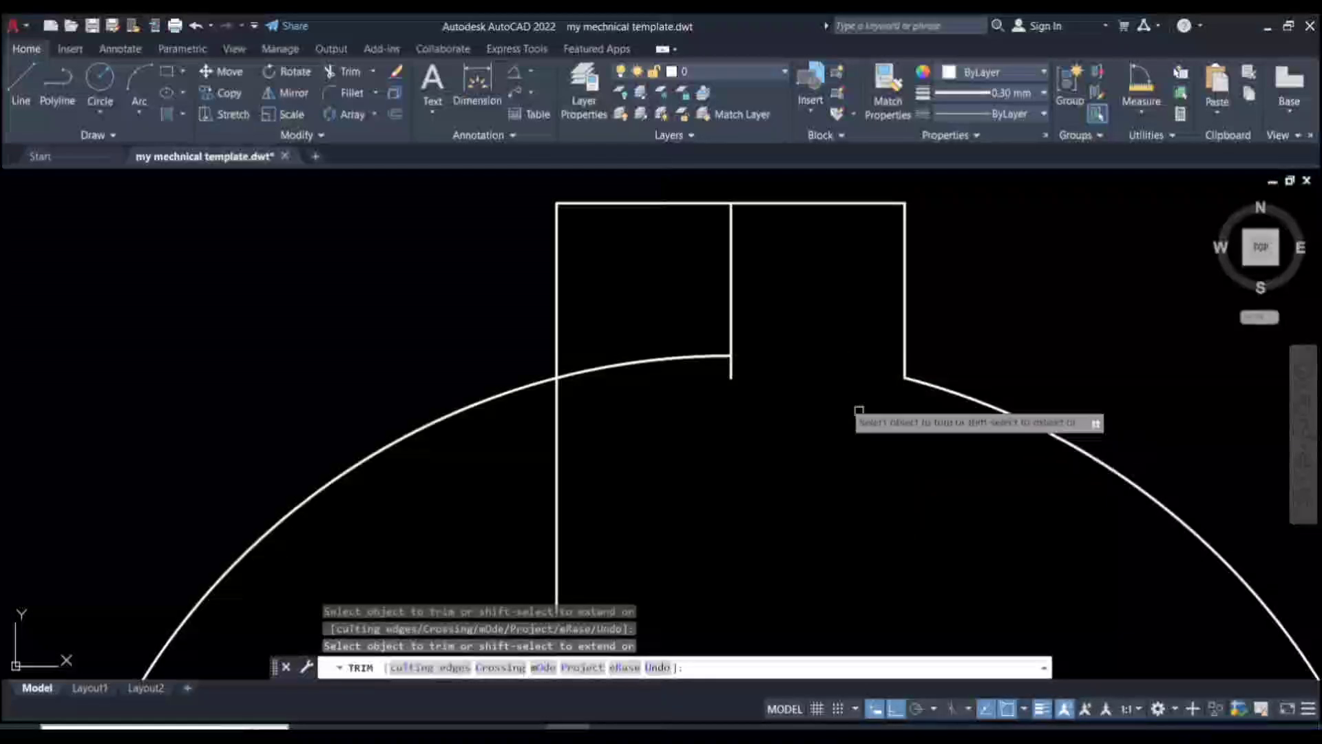
left_click(717, 355)
left_click(730, 341)
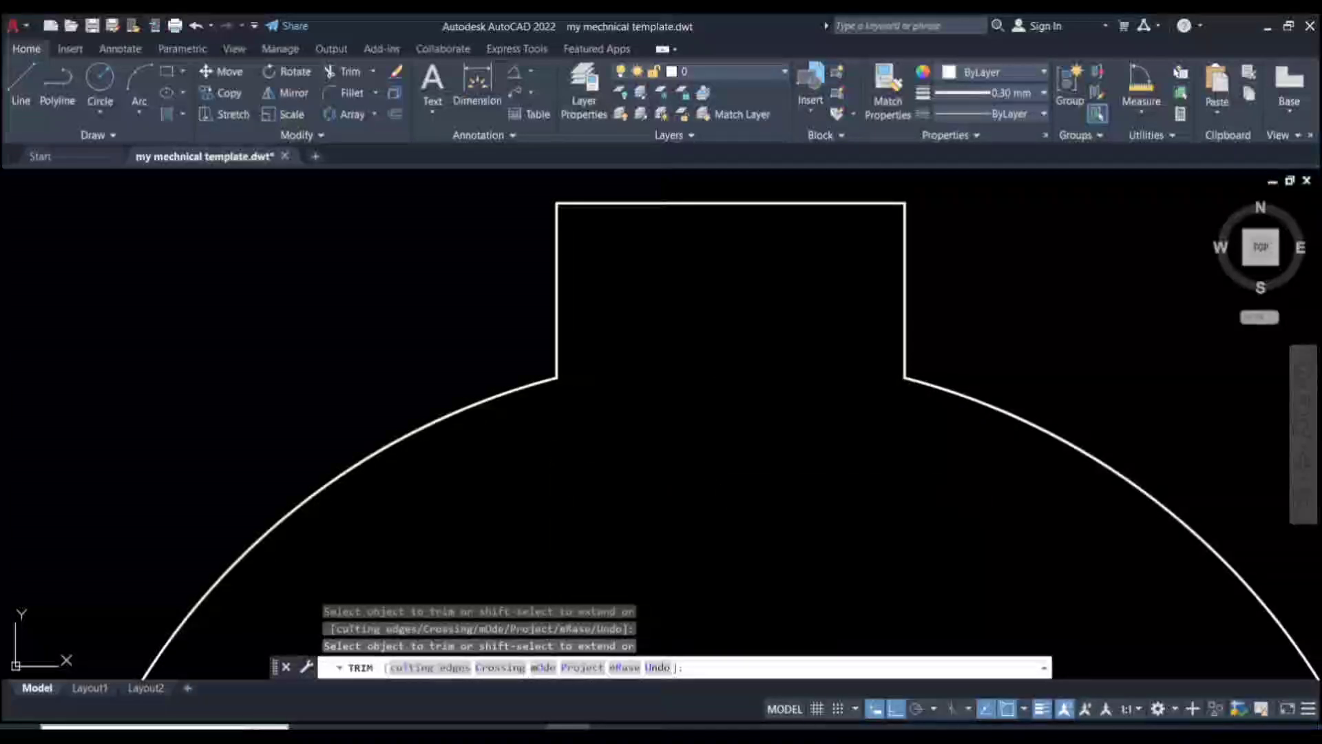
key("Escape")
- Check the keyway's side lengths with the Quick measure tool
left_click(1143, 121)
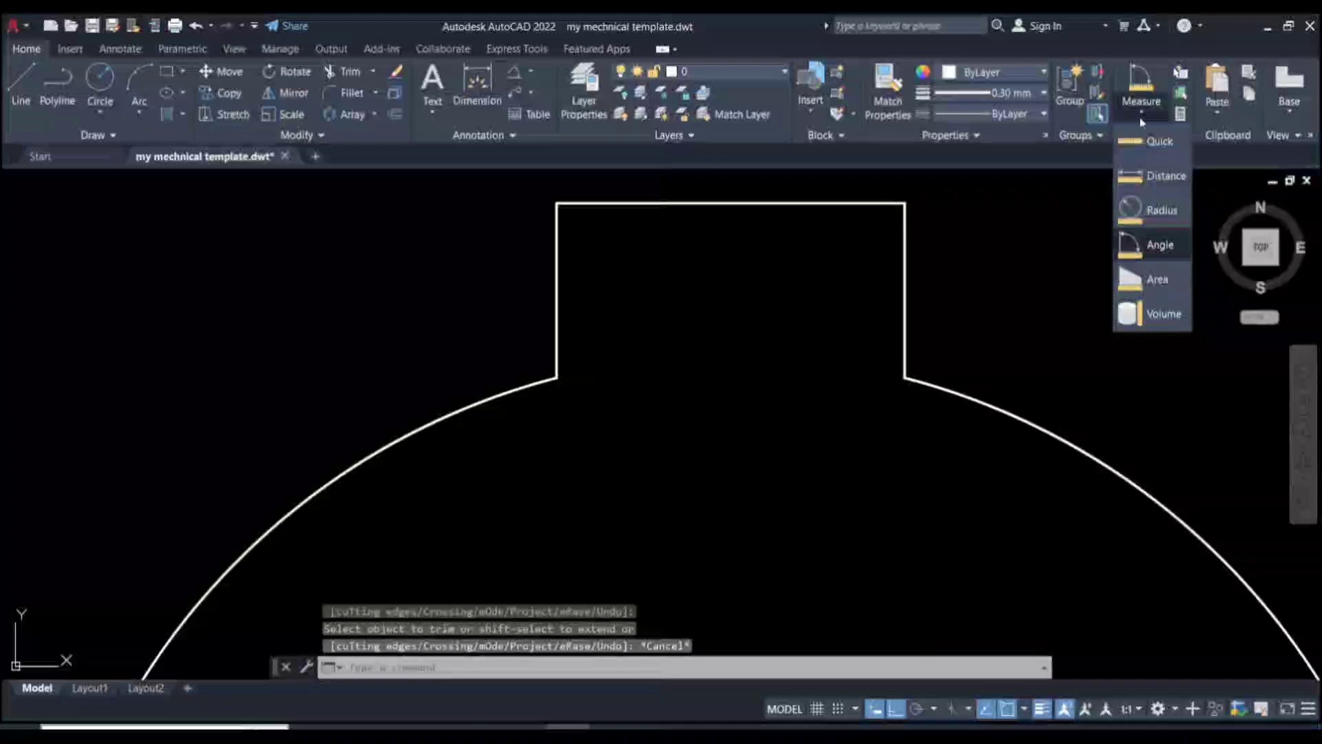
left_click(1153, 138)
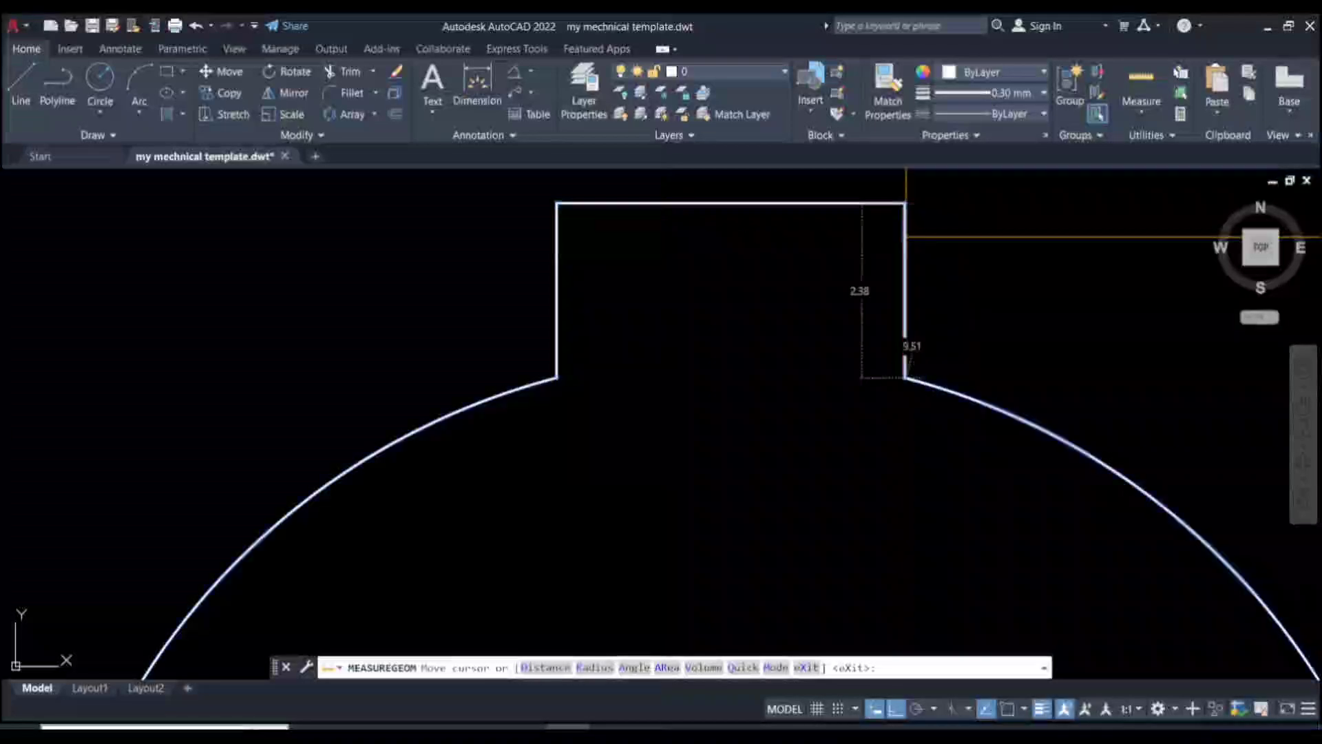
key("Escape")
- Compare the whole wheel with the ratchet wheel reference image and return to the AutoCAD drawing
scroll(896, 322, "down", 4)
scroll(896, 322, "down", 3)
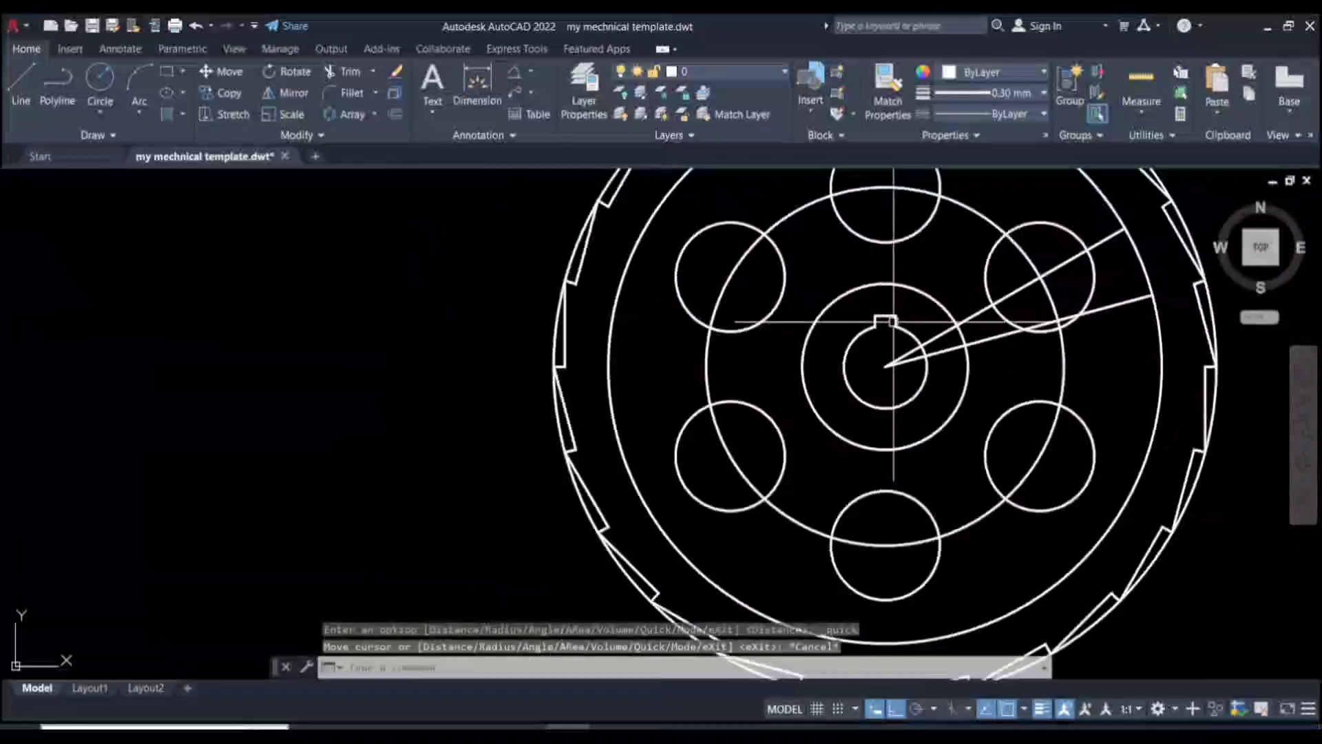
scroll(896, 322, "down", 2)
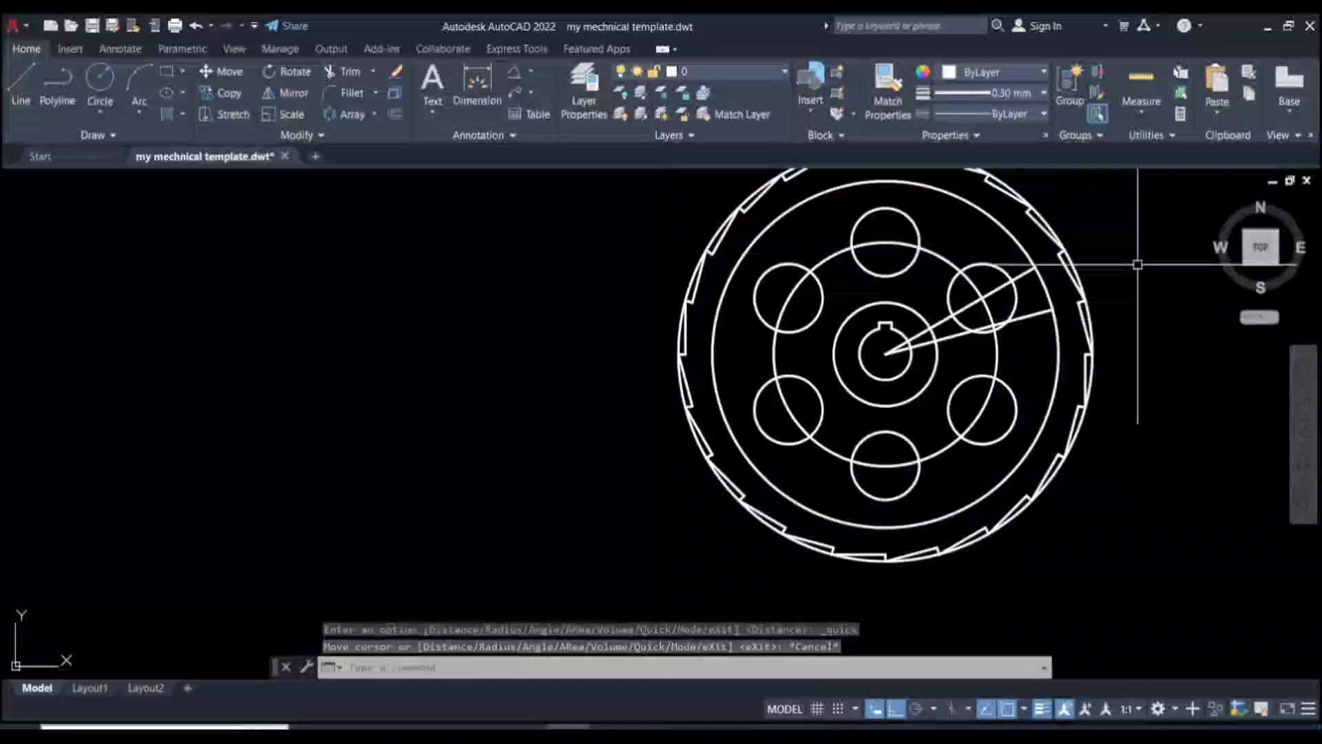
middle_click_drag(1136, 260, 984, 315)
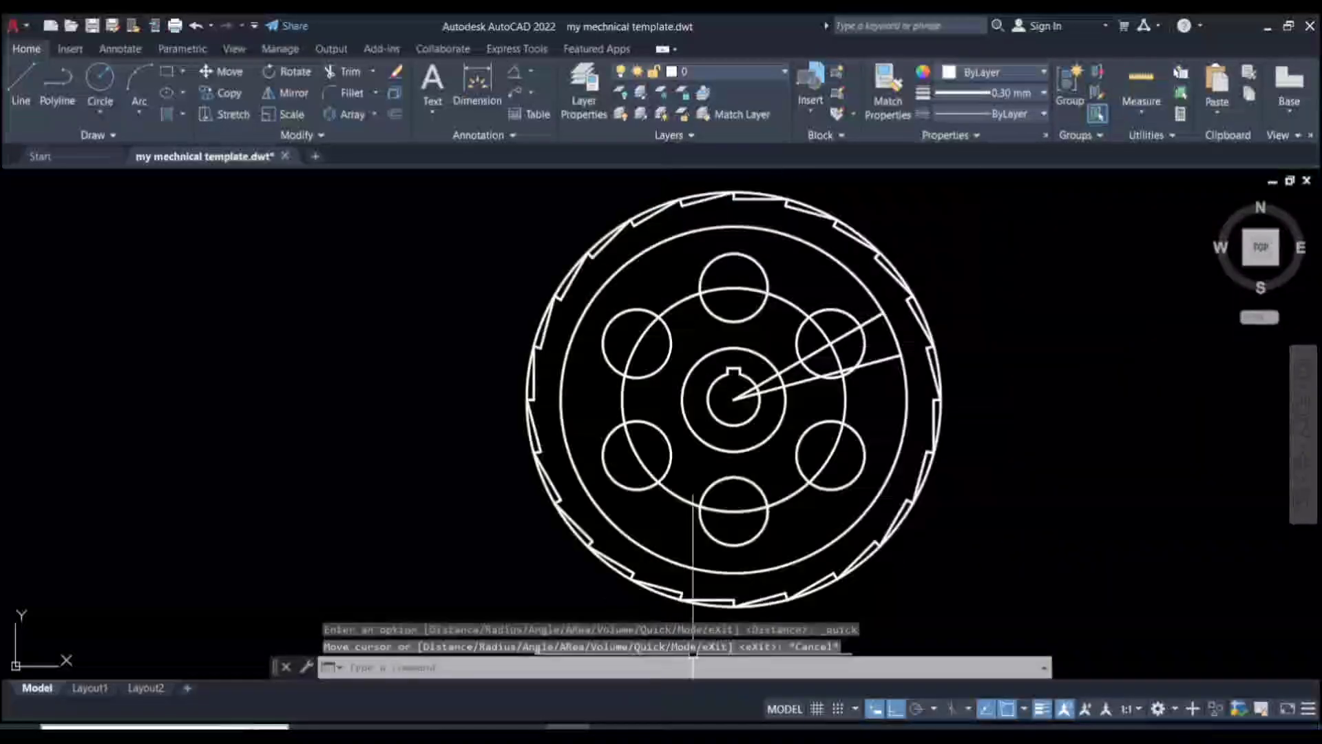
key("alt+Tab")
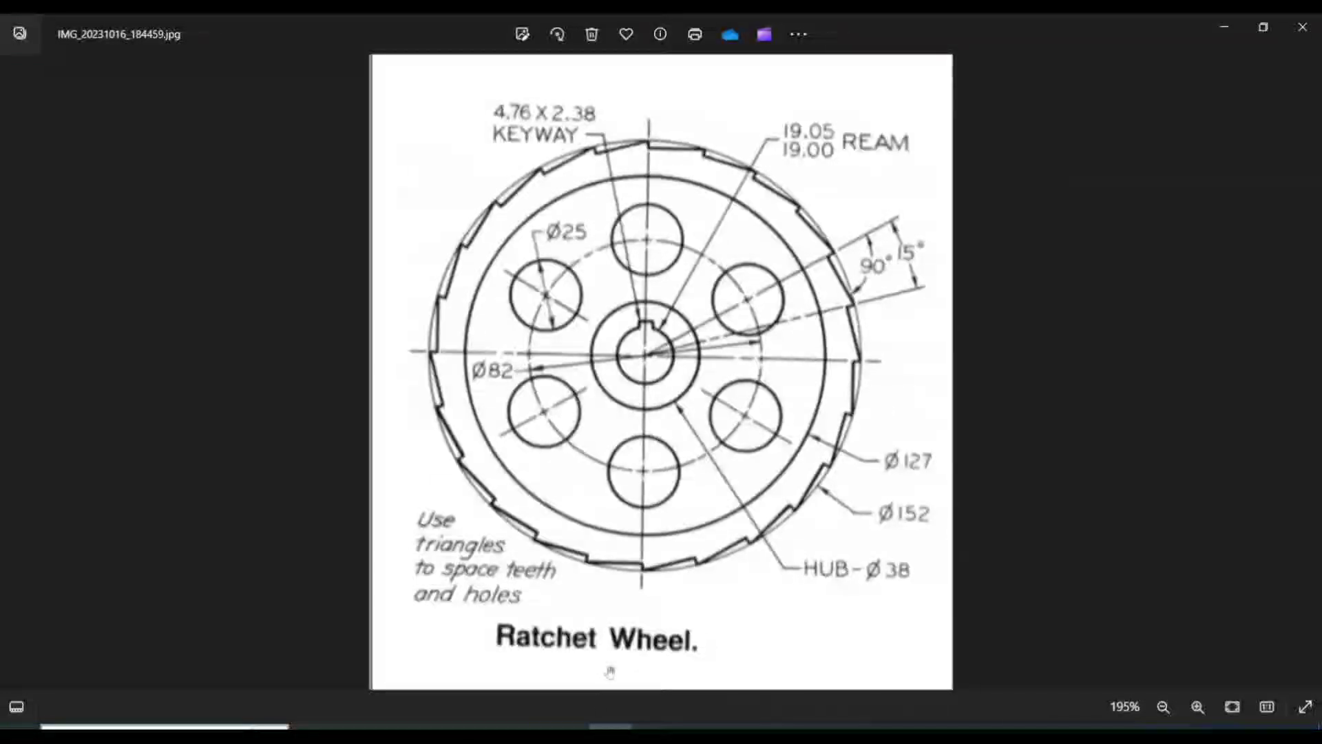
key("alt+Tab")
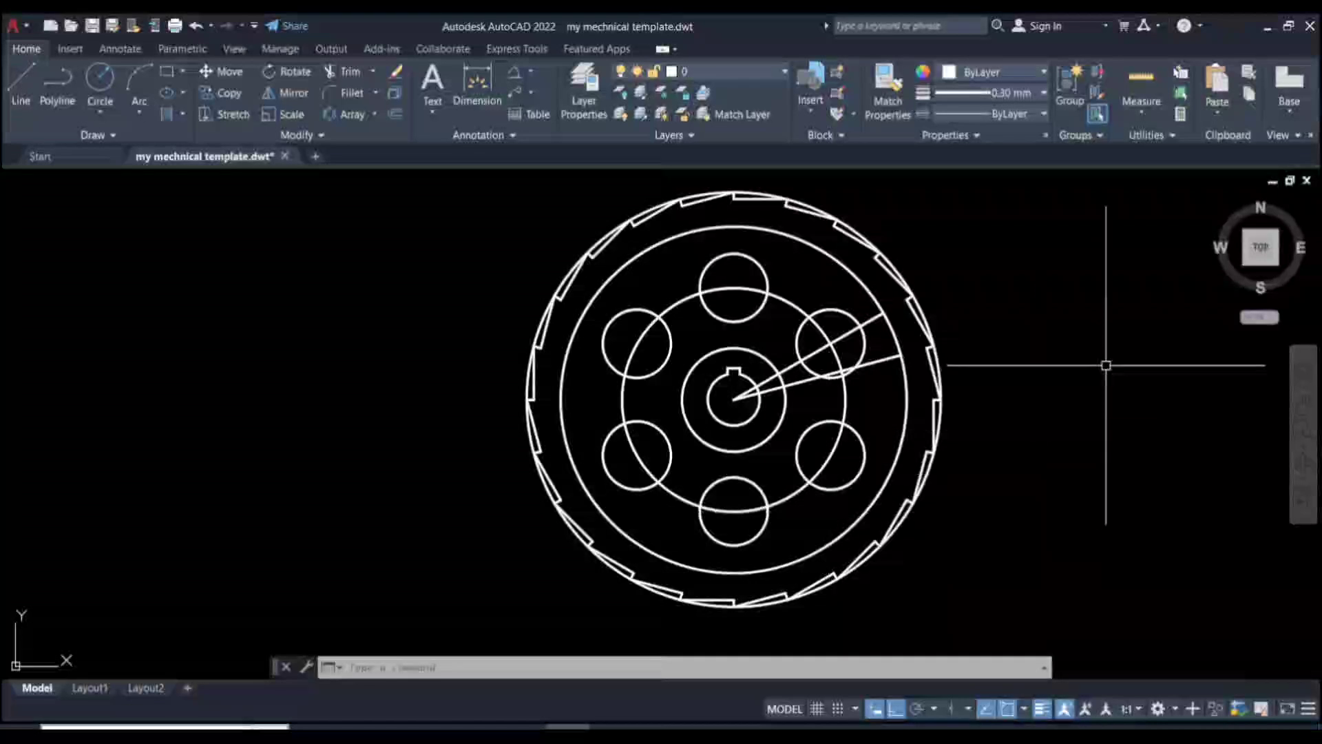
- Set the current lineweight to ByLayer and the current object color to yellow 248,215,49
left_click(992, 96)
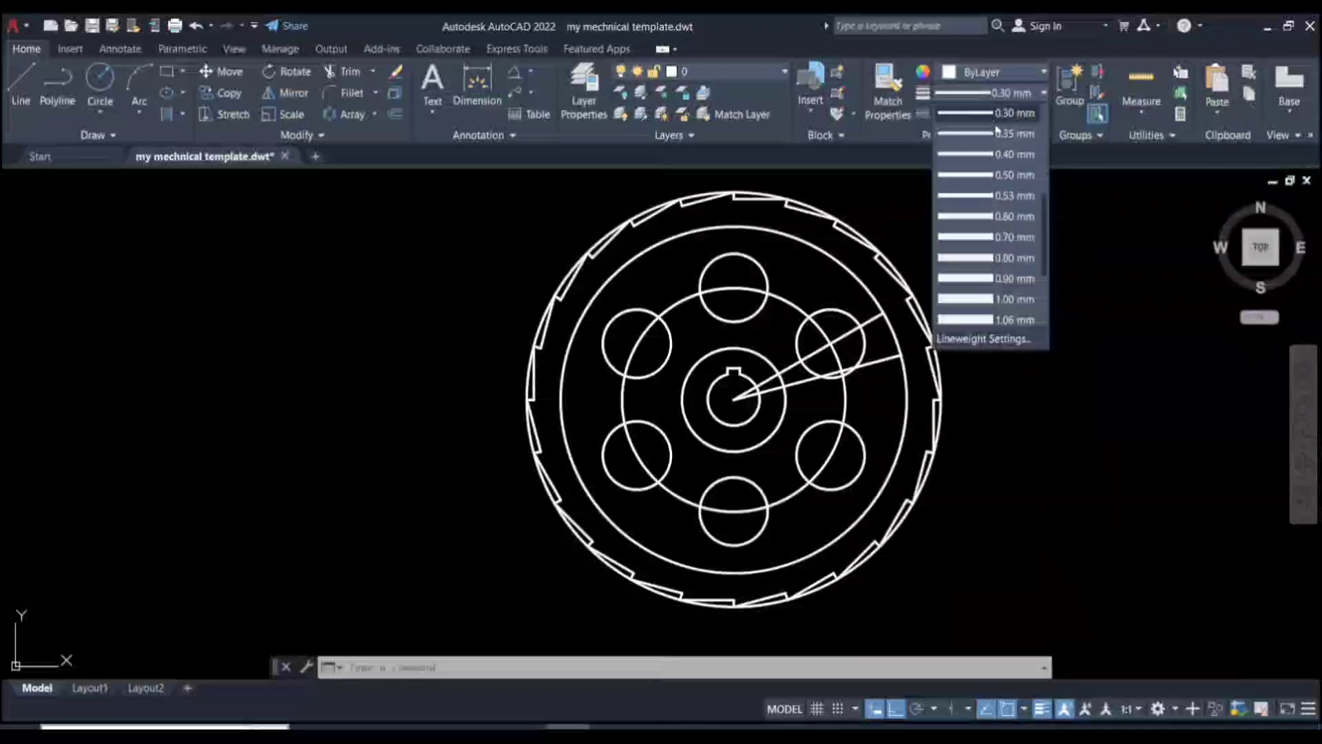
left_click(1008, 114)
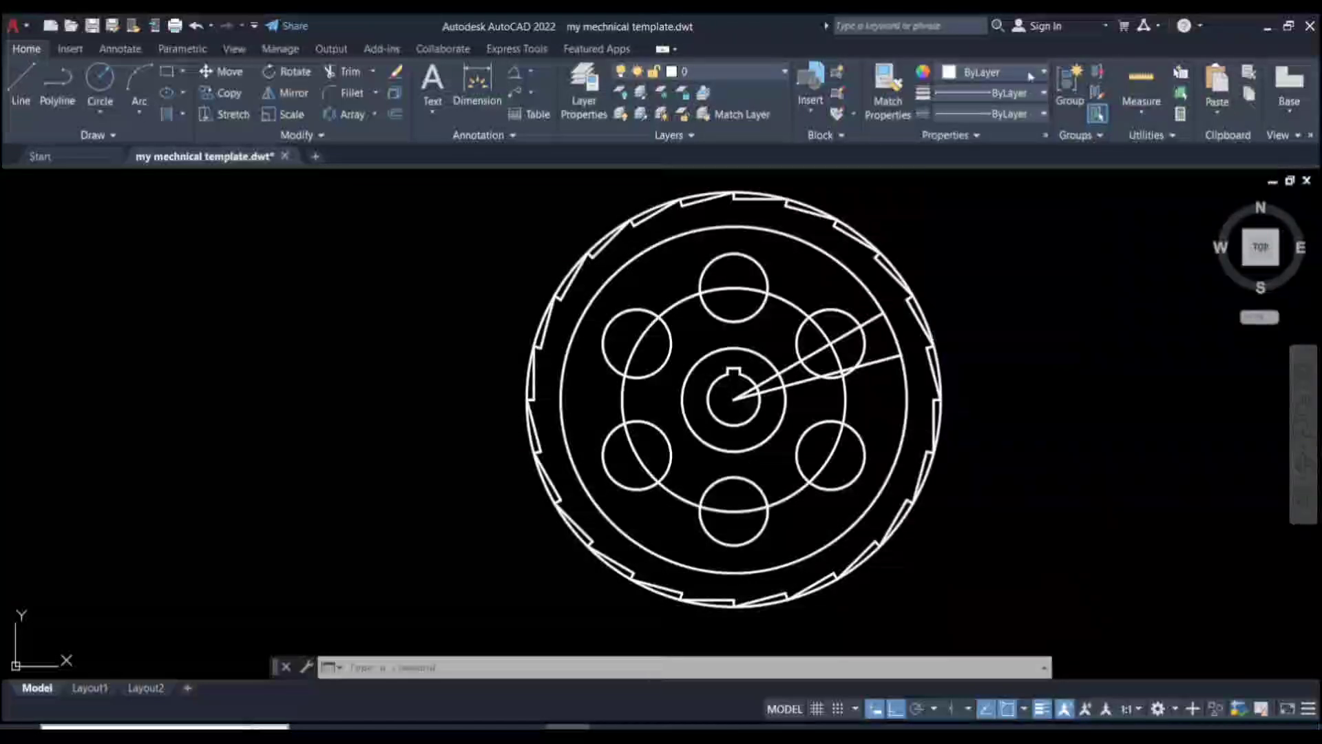
left_click(1031, 73)
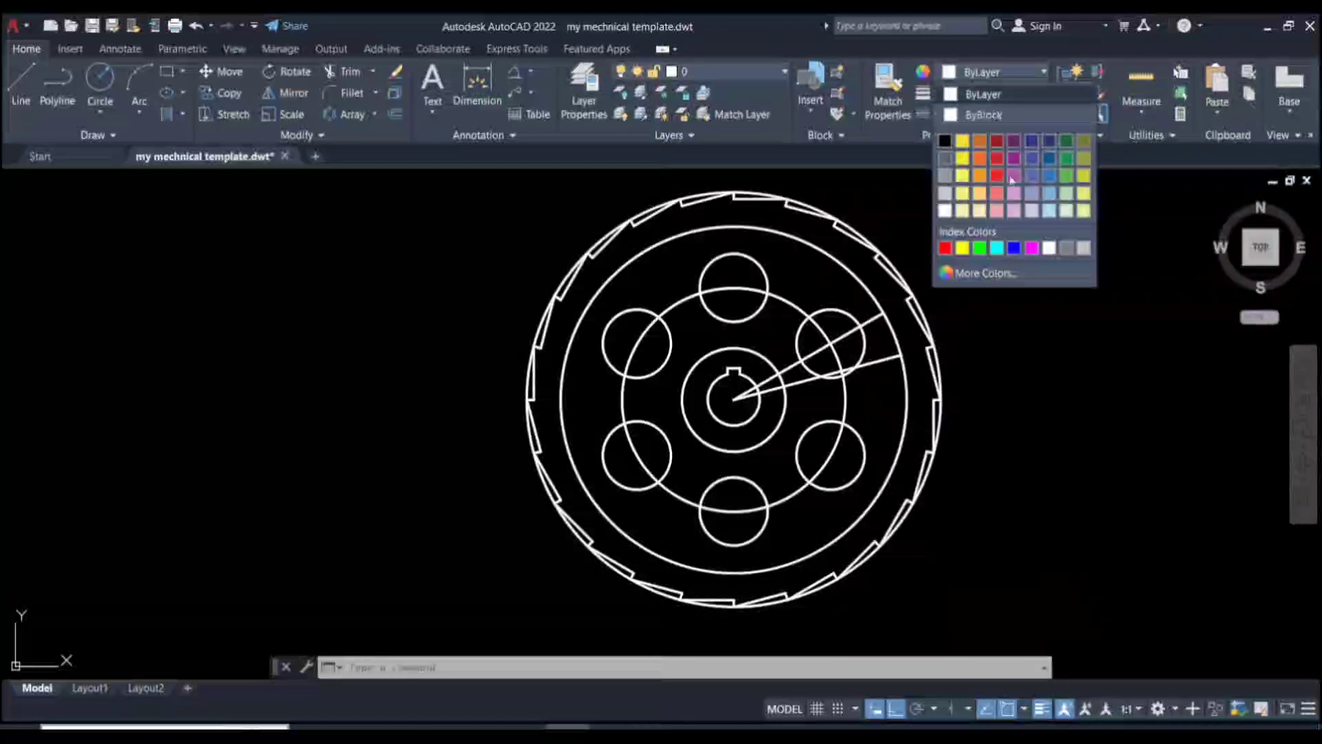
left_click(963, 141)
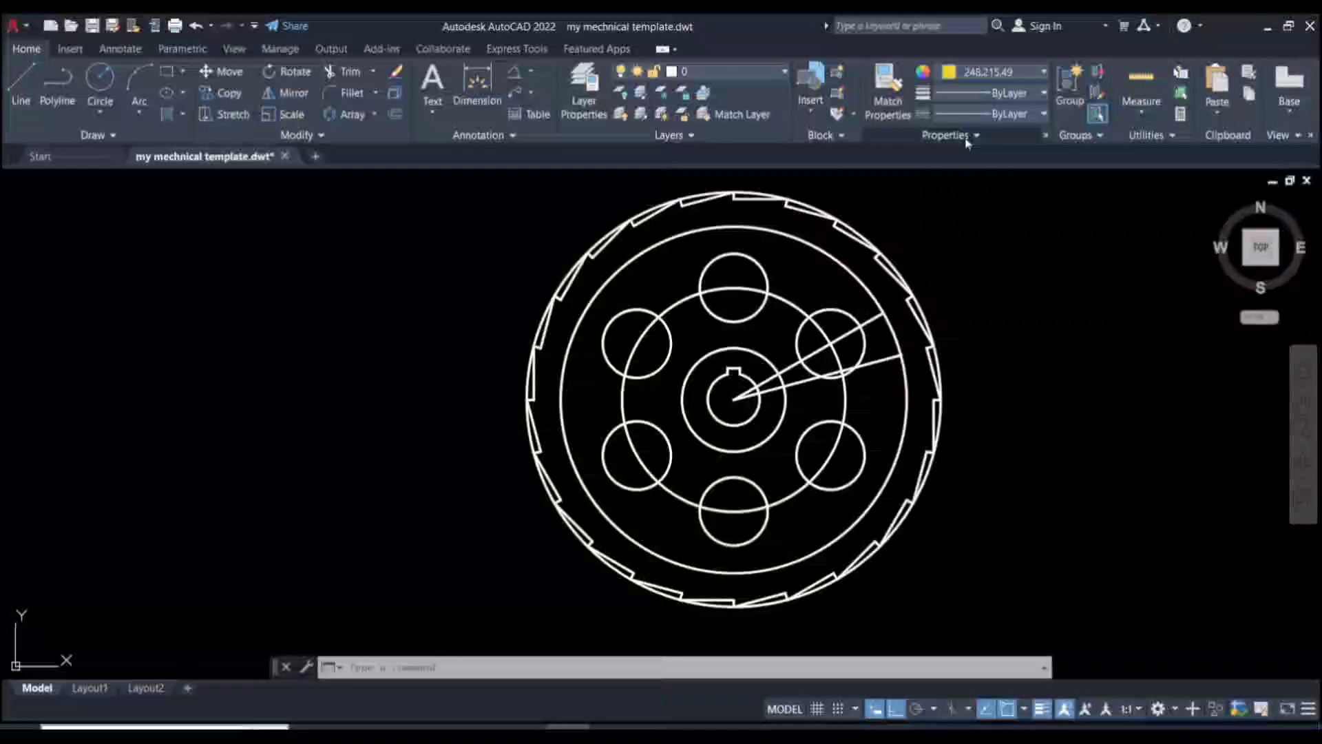
- Add a center mark to the large circle just inside the ratchet teeth
left_click(120, 49)
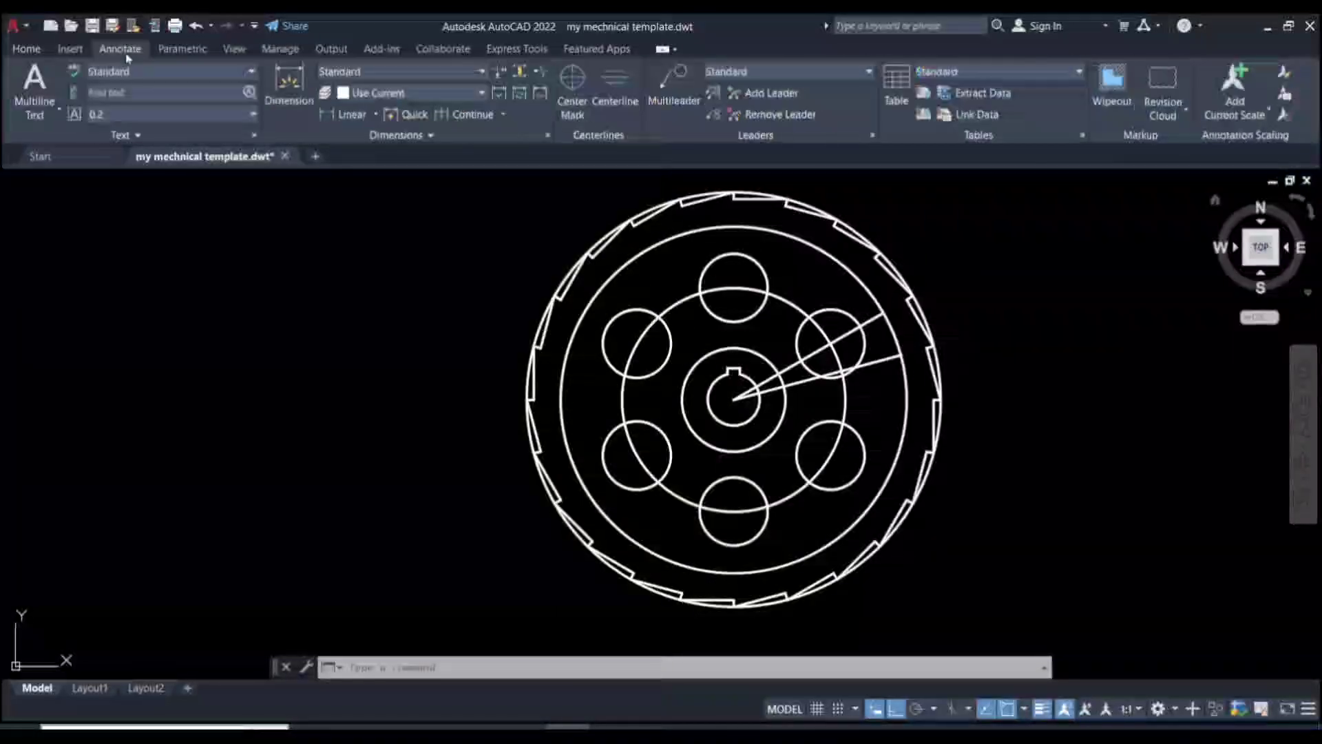
left_click(557, 100)
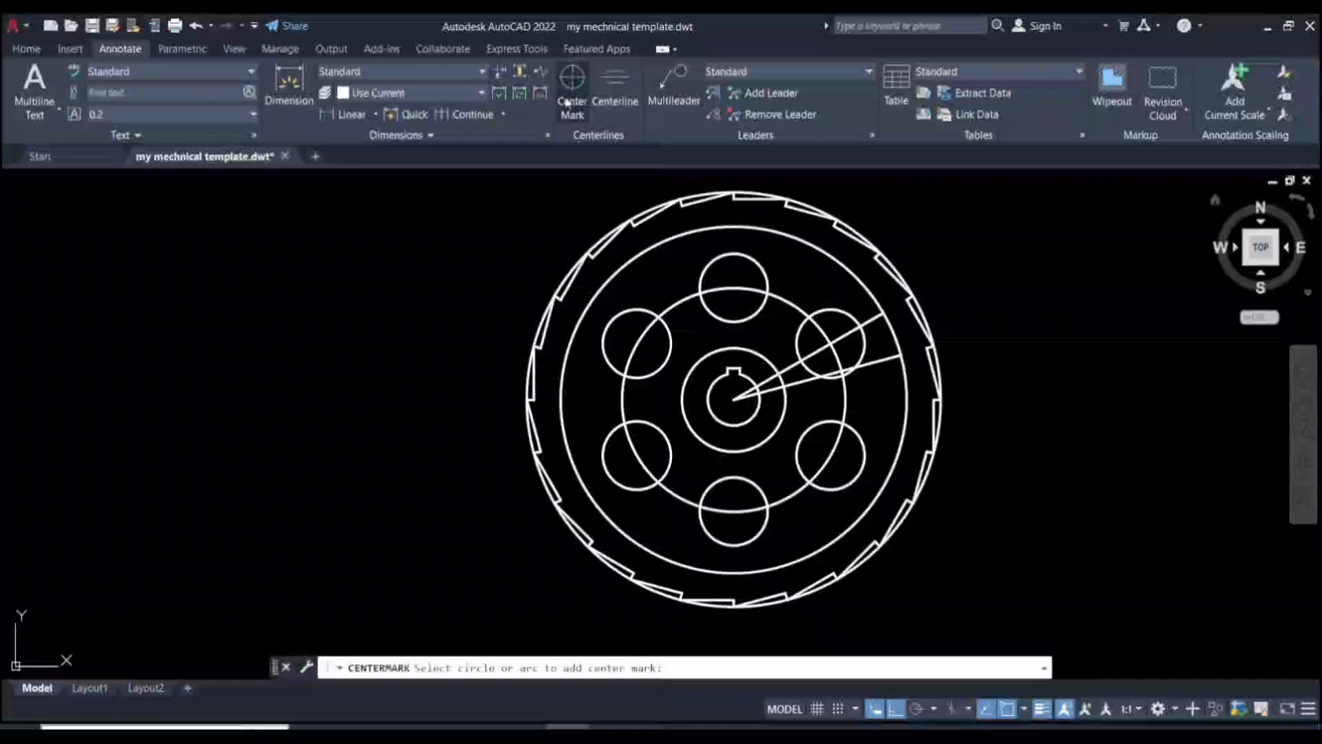
left_click(733, 226)
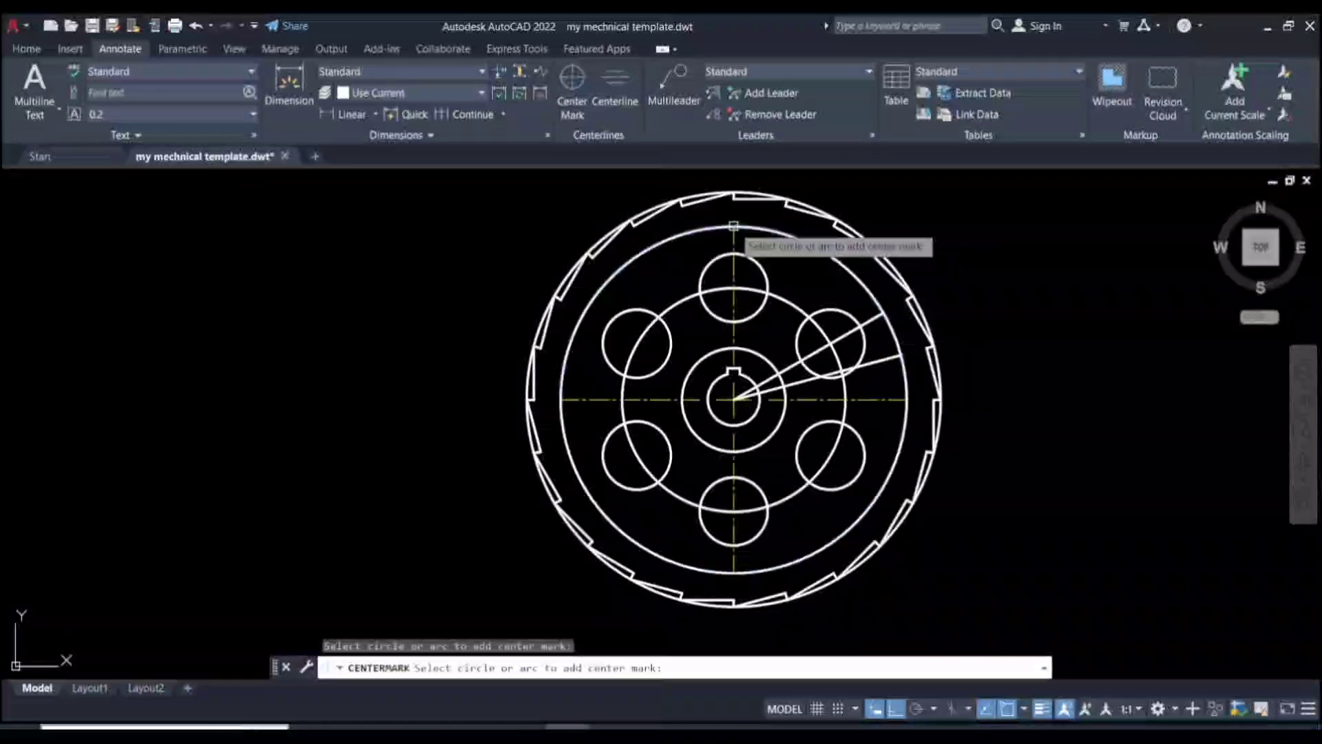
key("Escape")
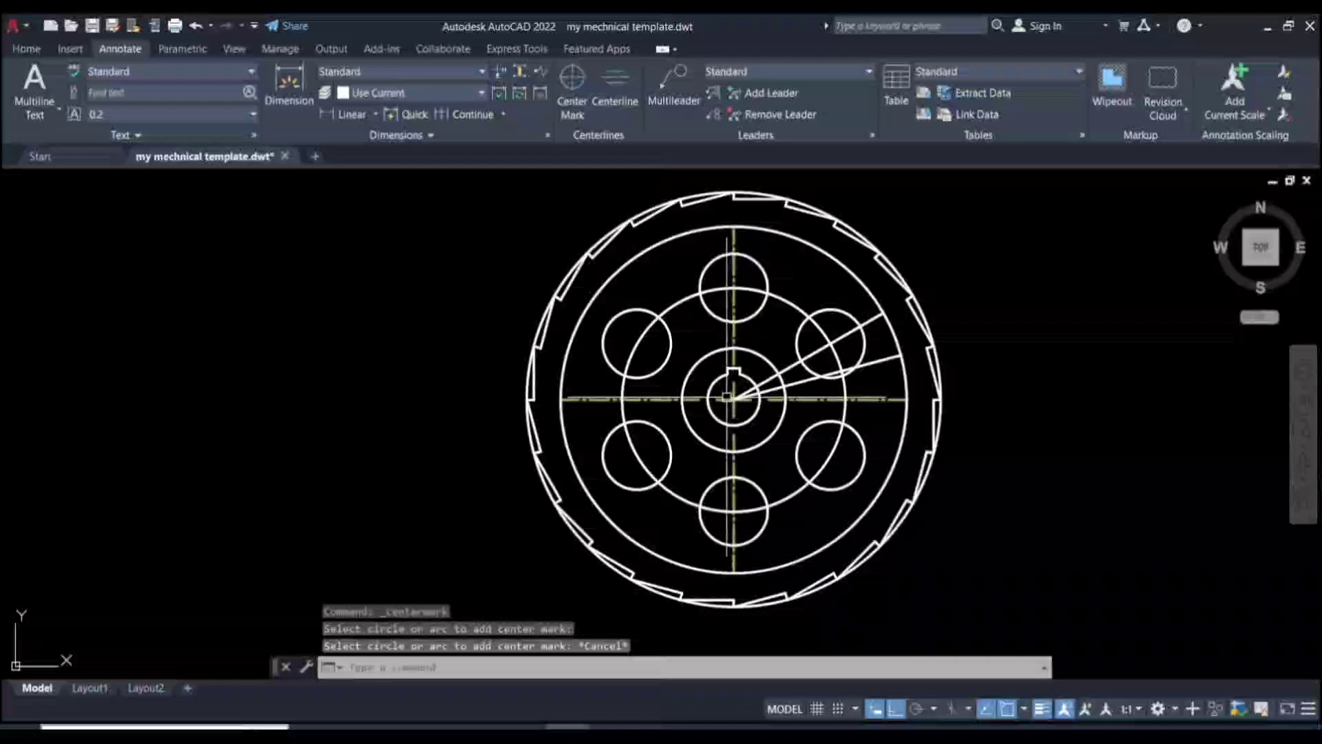
- Stretch all four ends of the center mark outward past the wheel's outermost circle
left_click(845, 400)
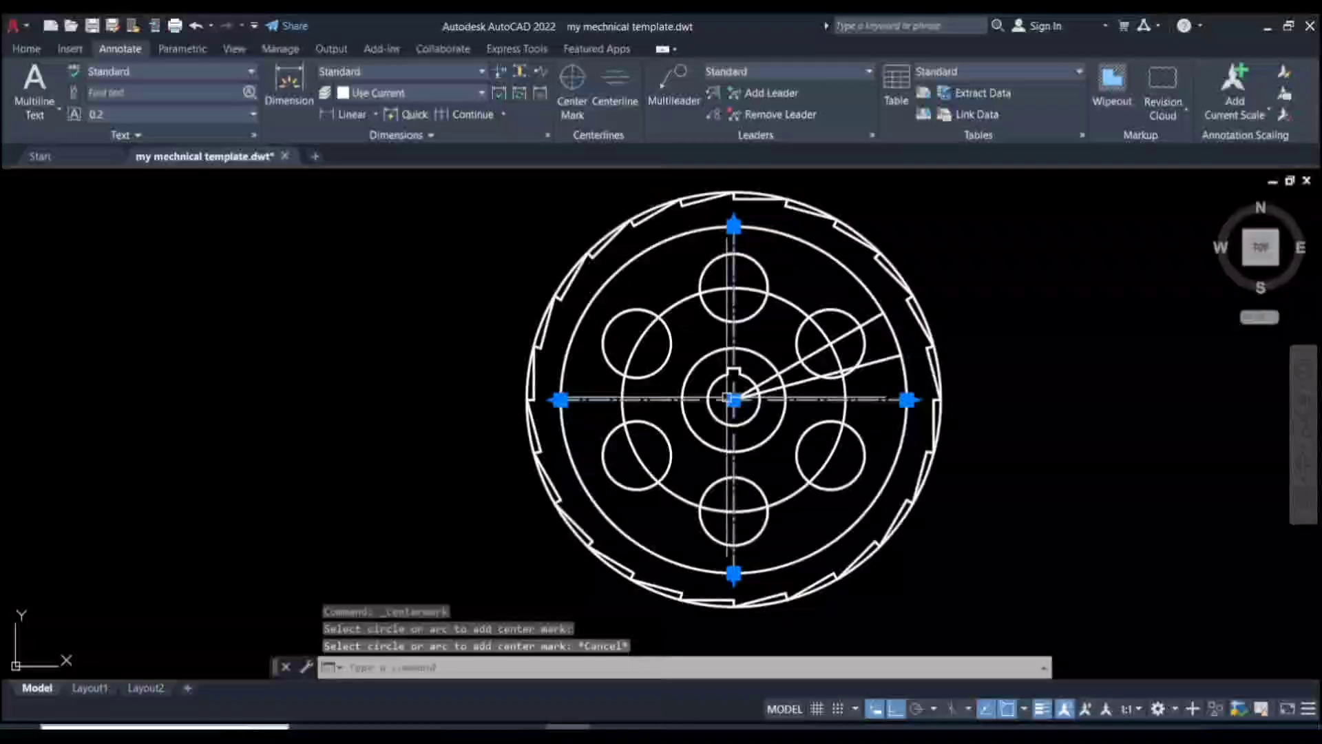
left_click(908, 400)
left_click(1033, 411)
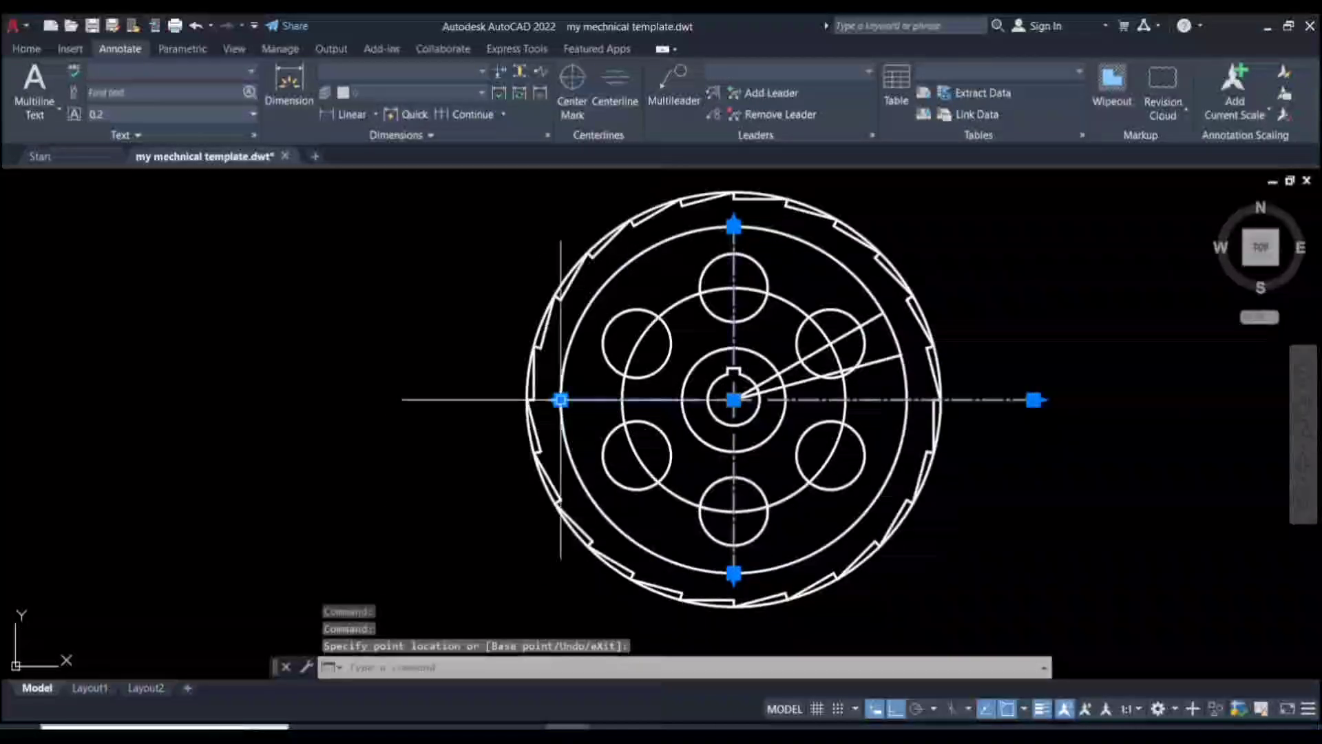
left_click(414, 399)
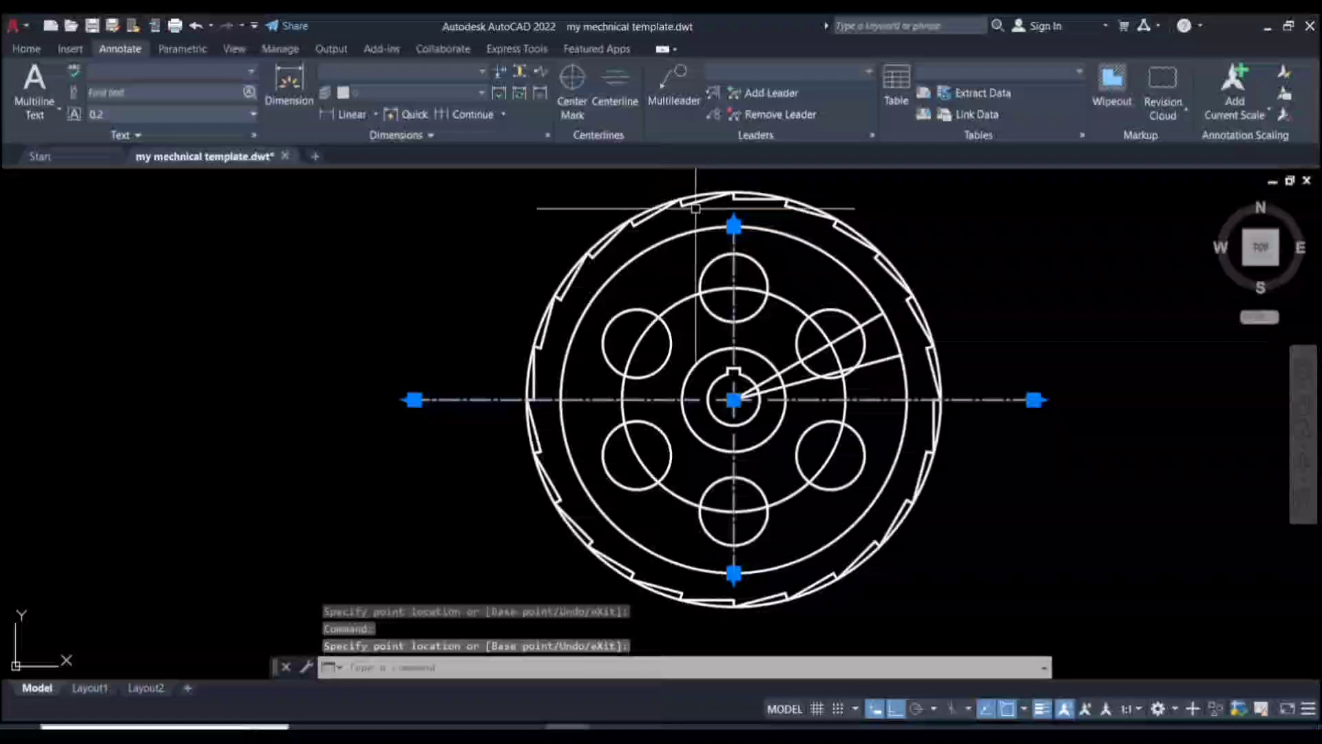
left_click(733, 226)
left_click(733, 226)
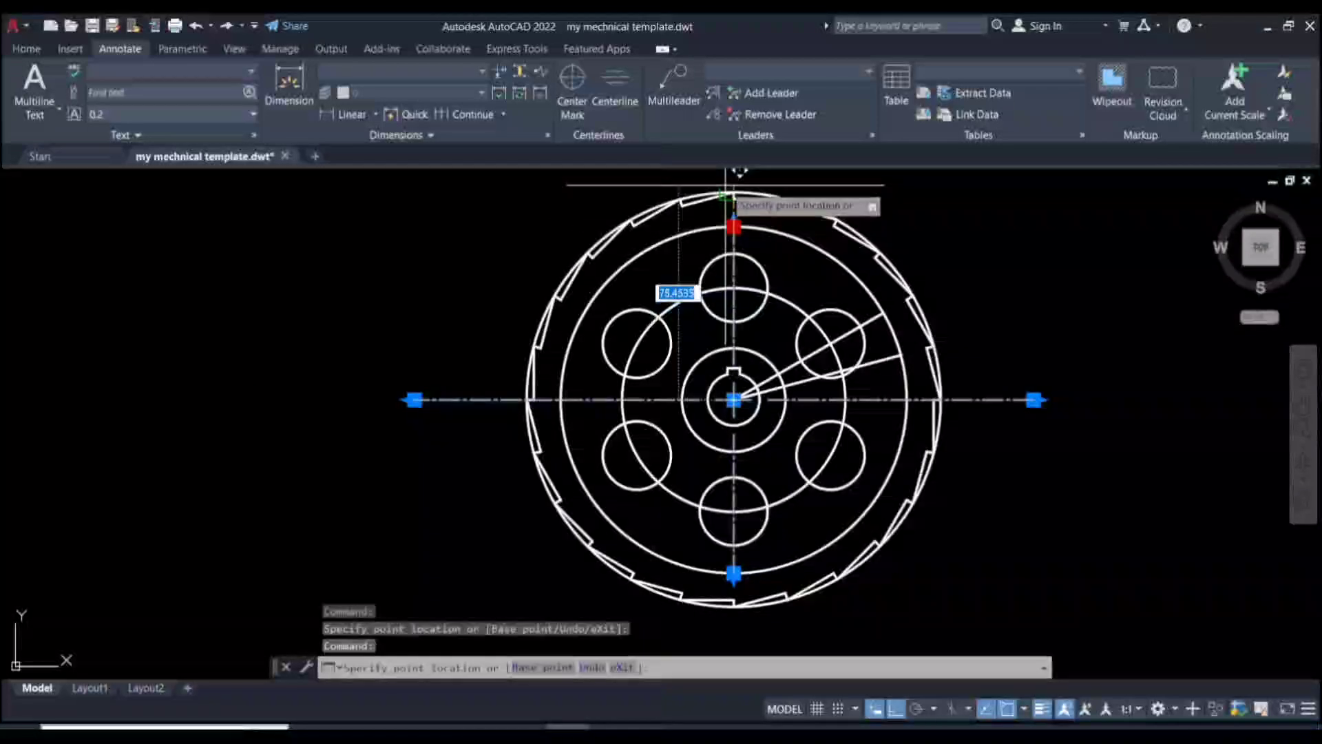
left_click(734, 176)
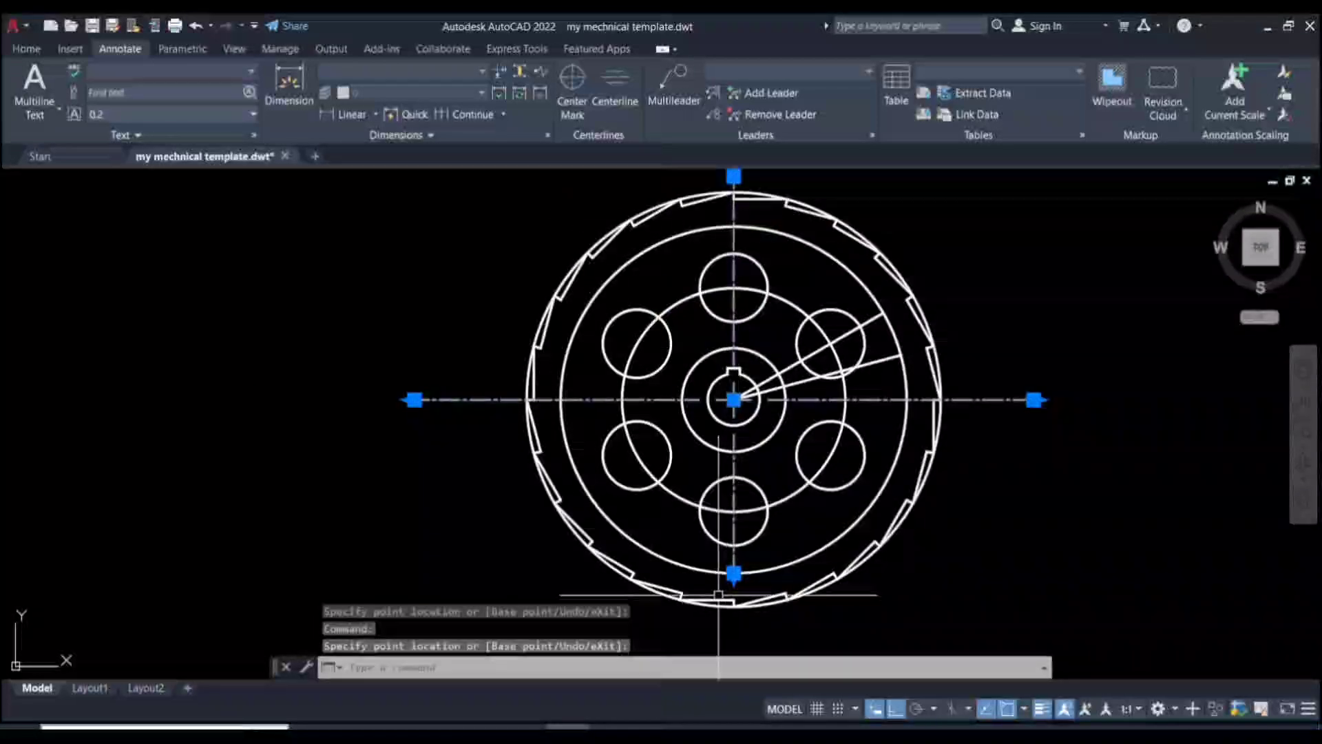
left_click(734, 573)
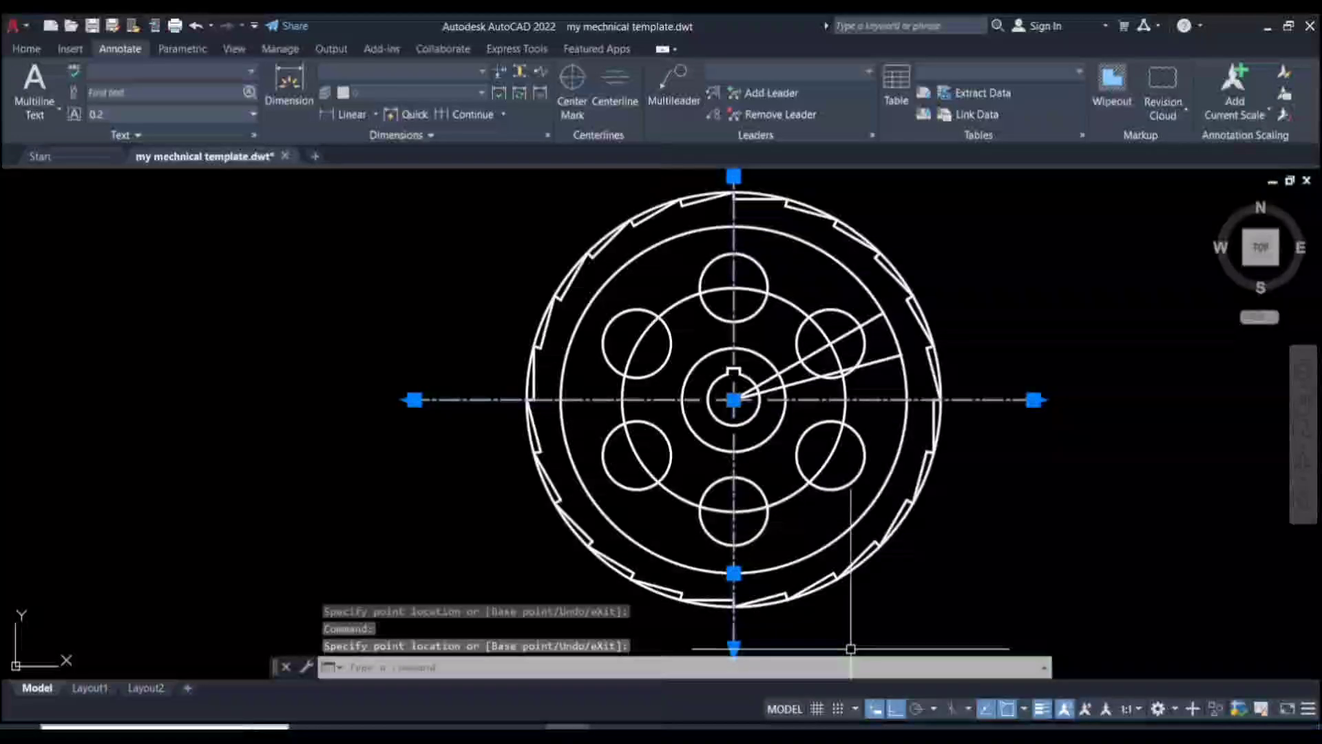
- Match the center mark's properties onto the circle through the six holes and the outermost circle around the teeth
type("m")
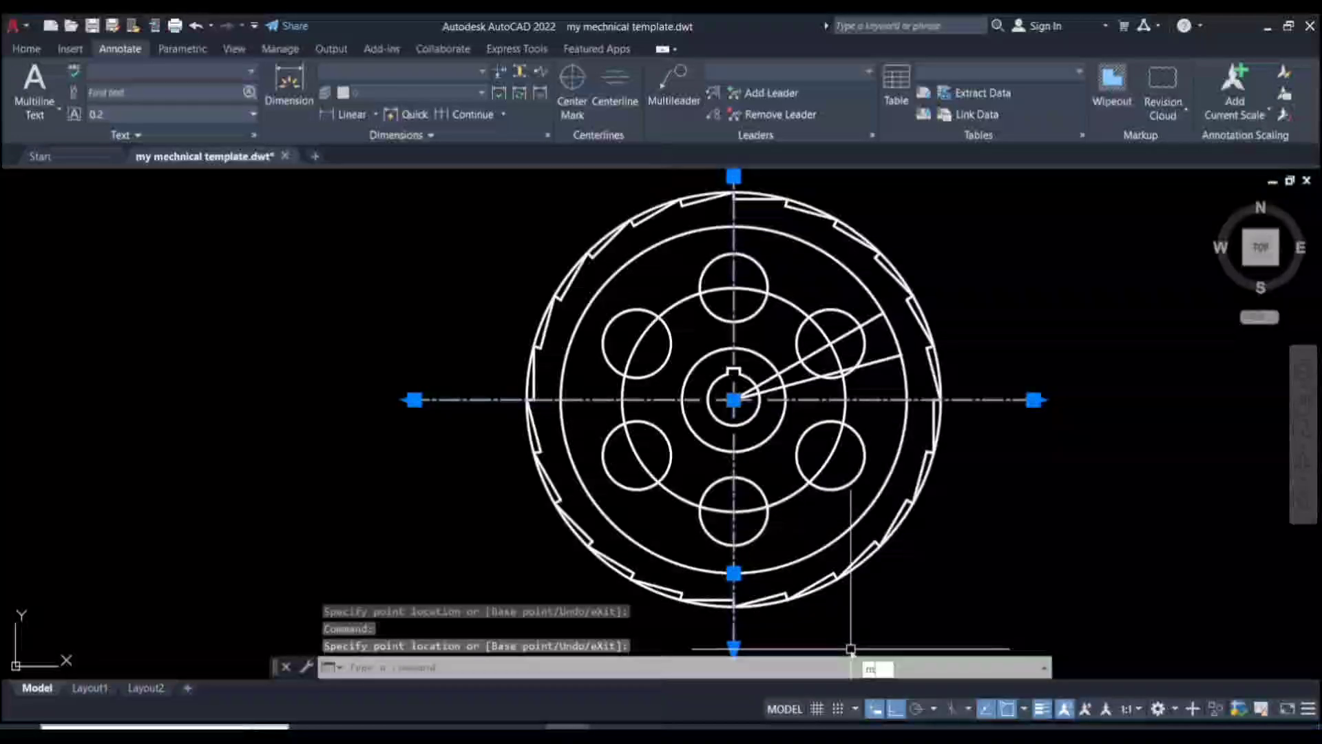
type("a")
key("Return")
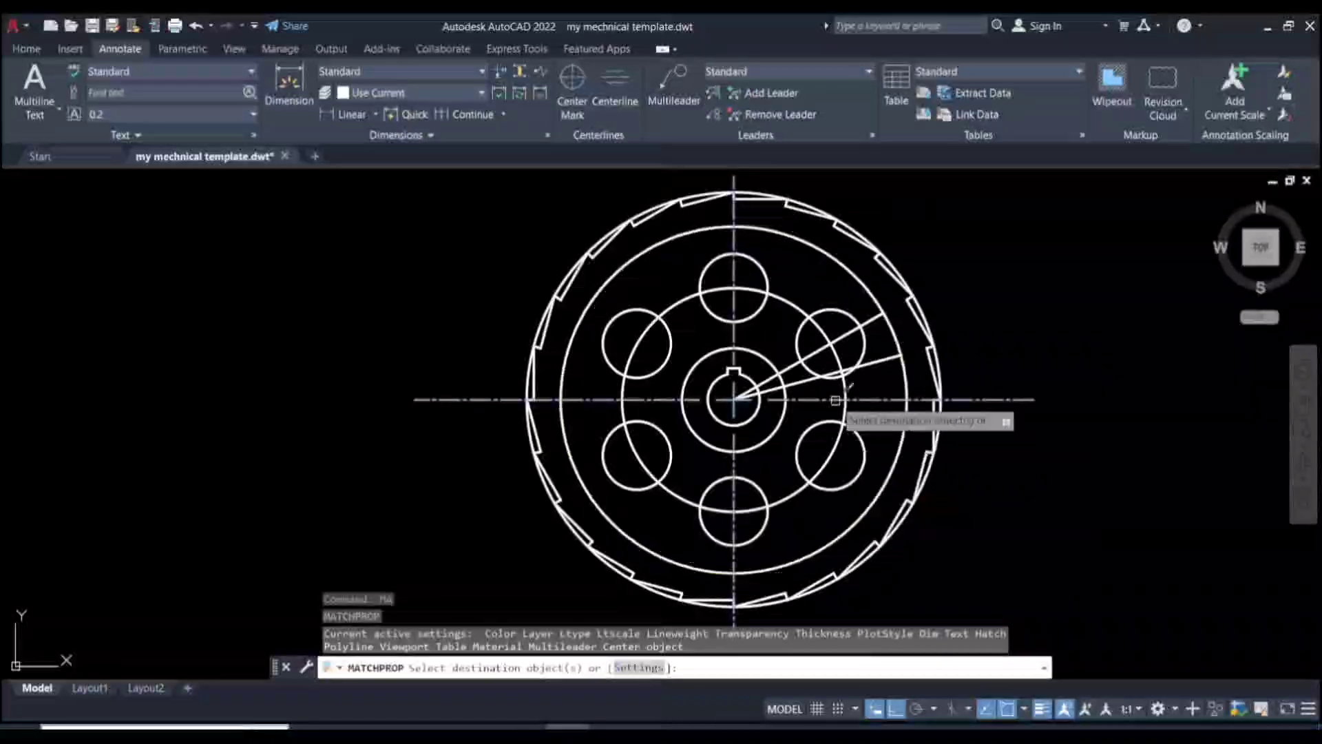
left_click(842, 392)
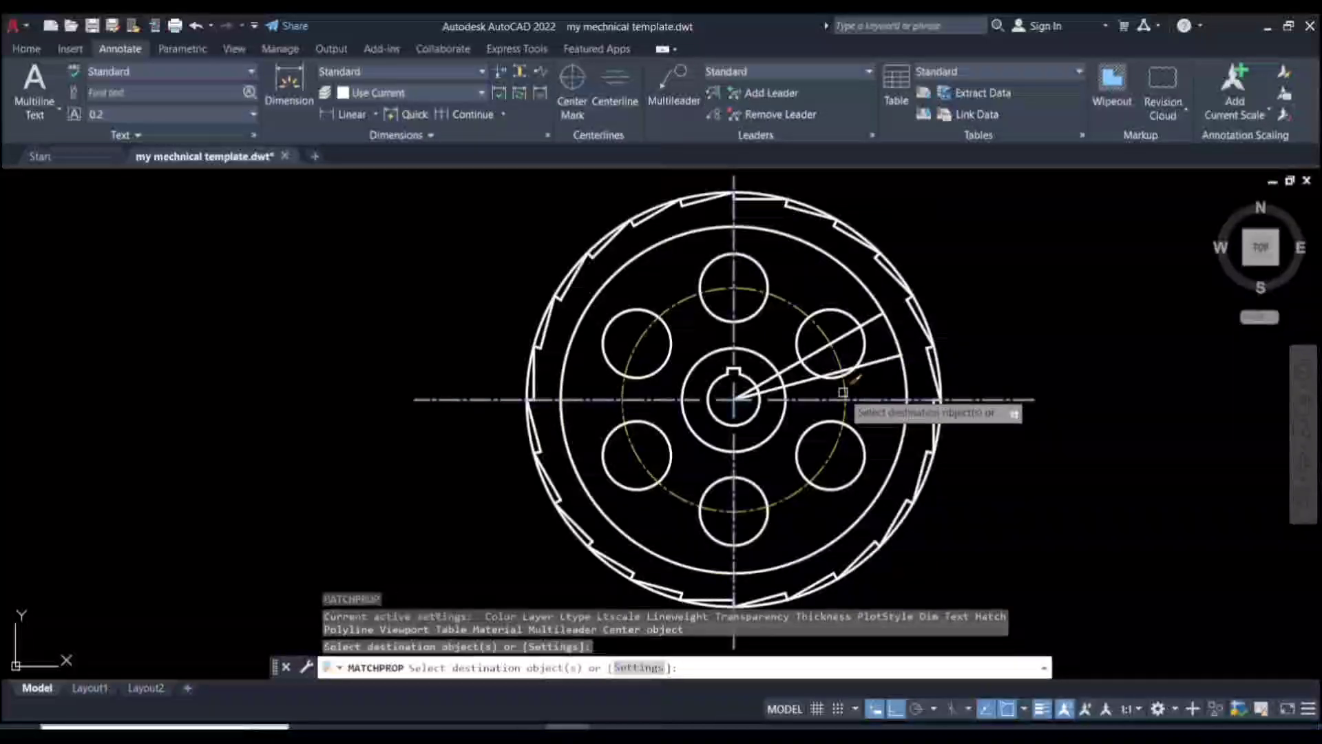
scroll(938, 351, "up", 4)
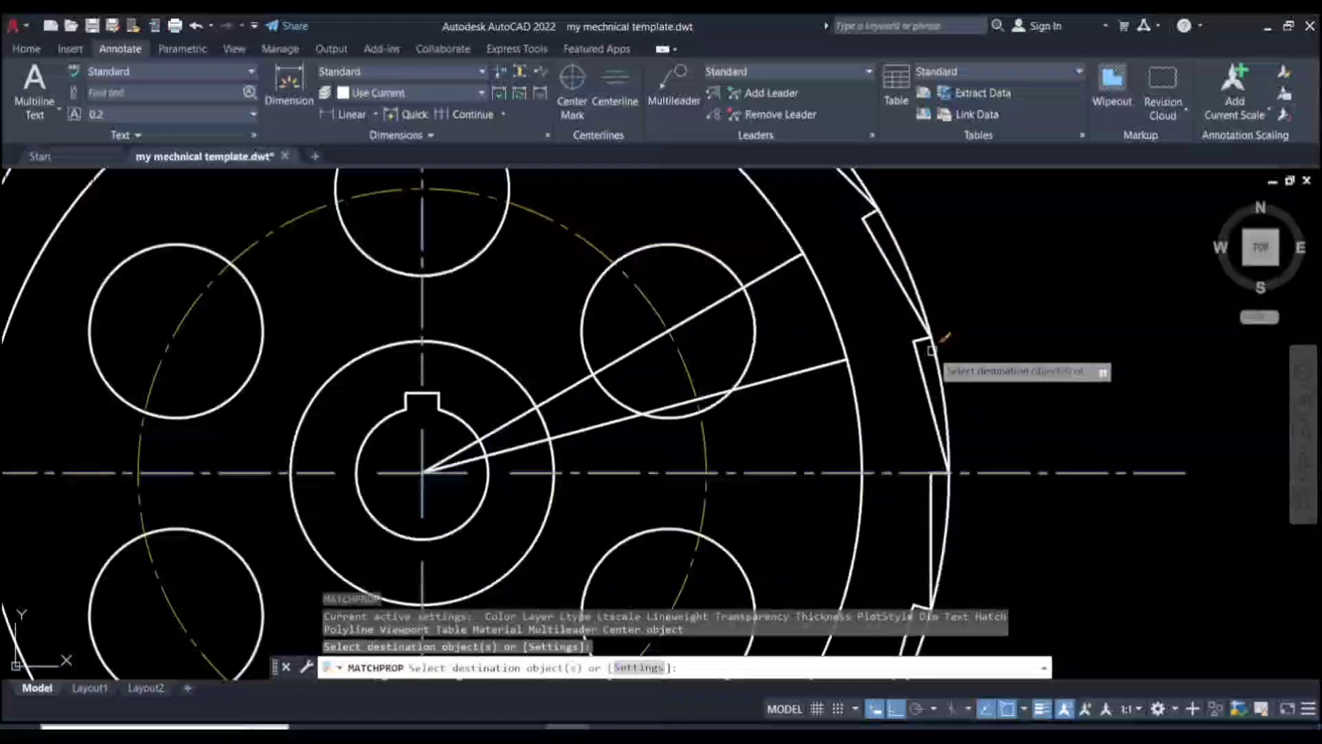
left_click(912, 278)
scroll(959, 307, "down", 2)
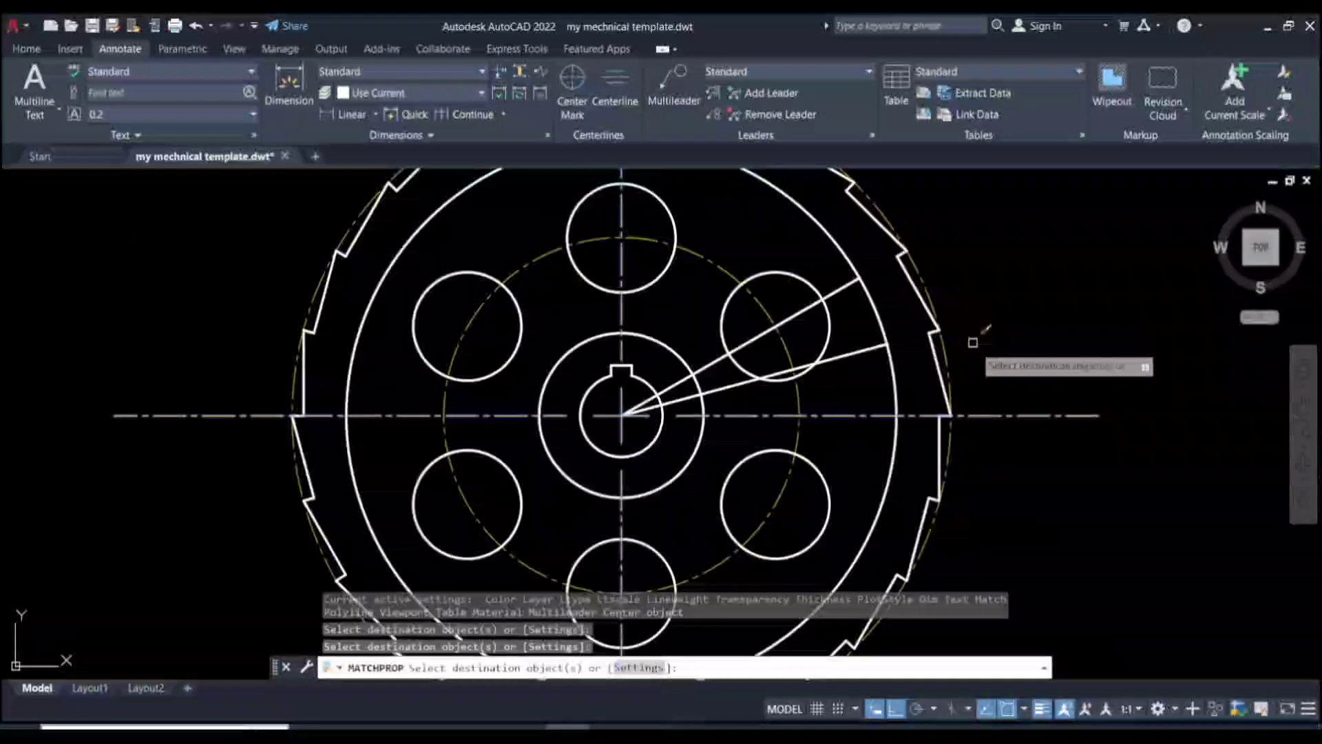
scroll(974, 343, "down", 2)
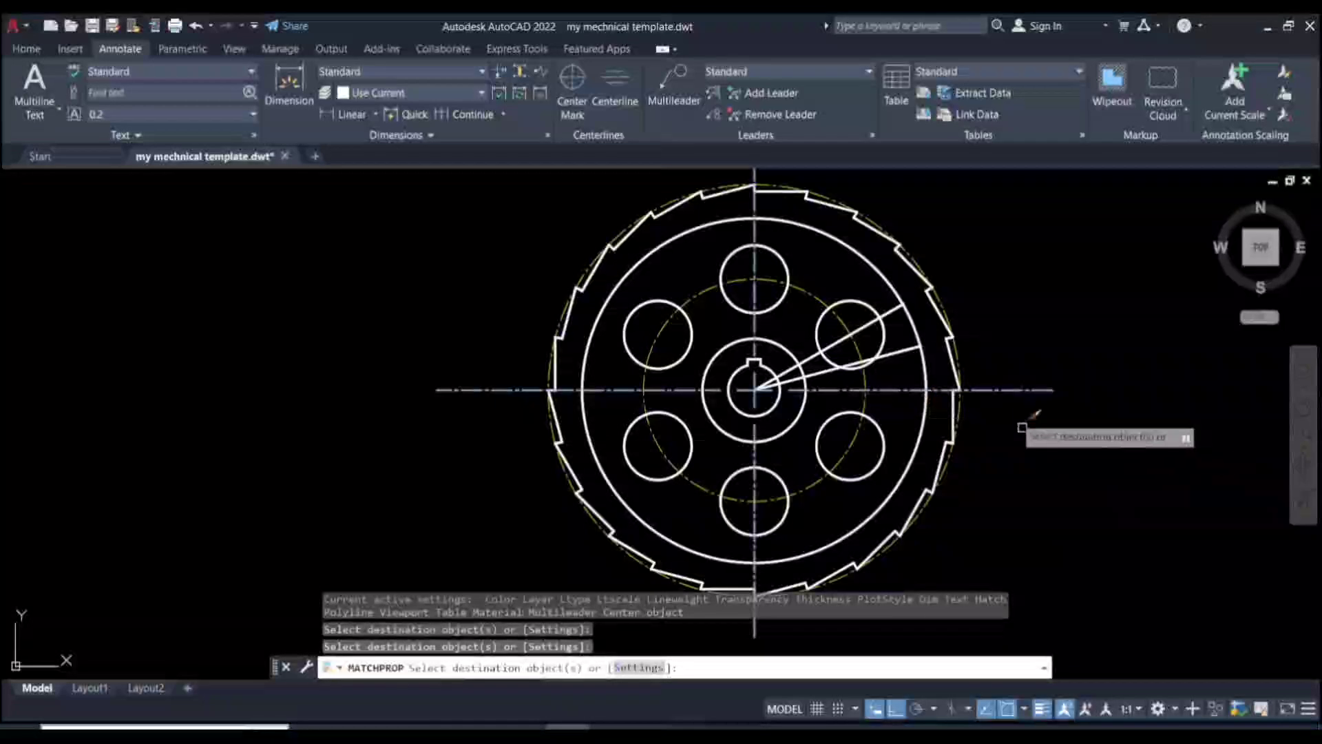
- Match the center mark's properties onto the two angled construction lines running from the wheel's center
left_click(916, 346)
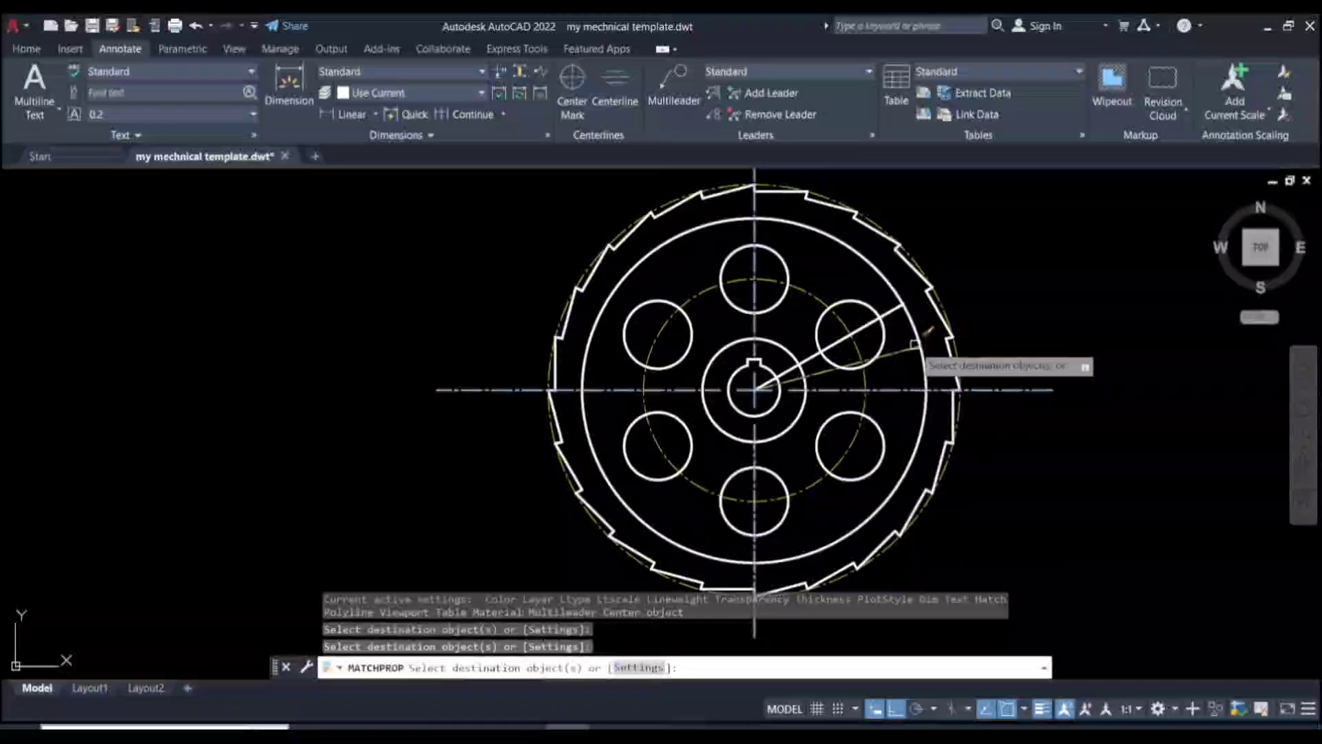
left_click(914, 344)
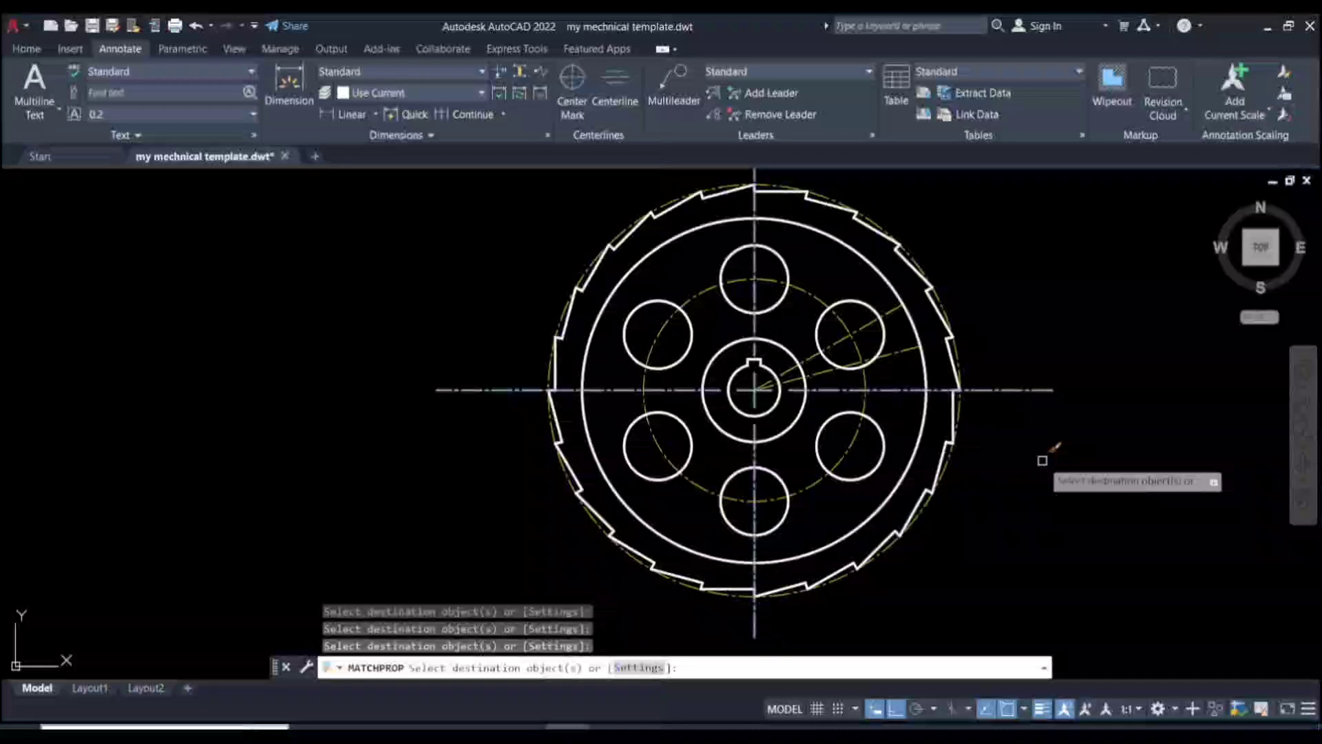
key("Escape")
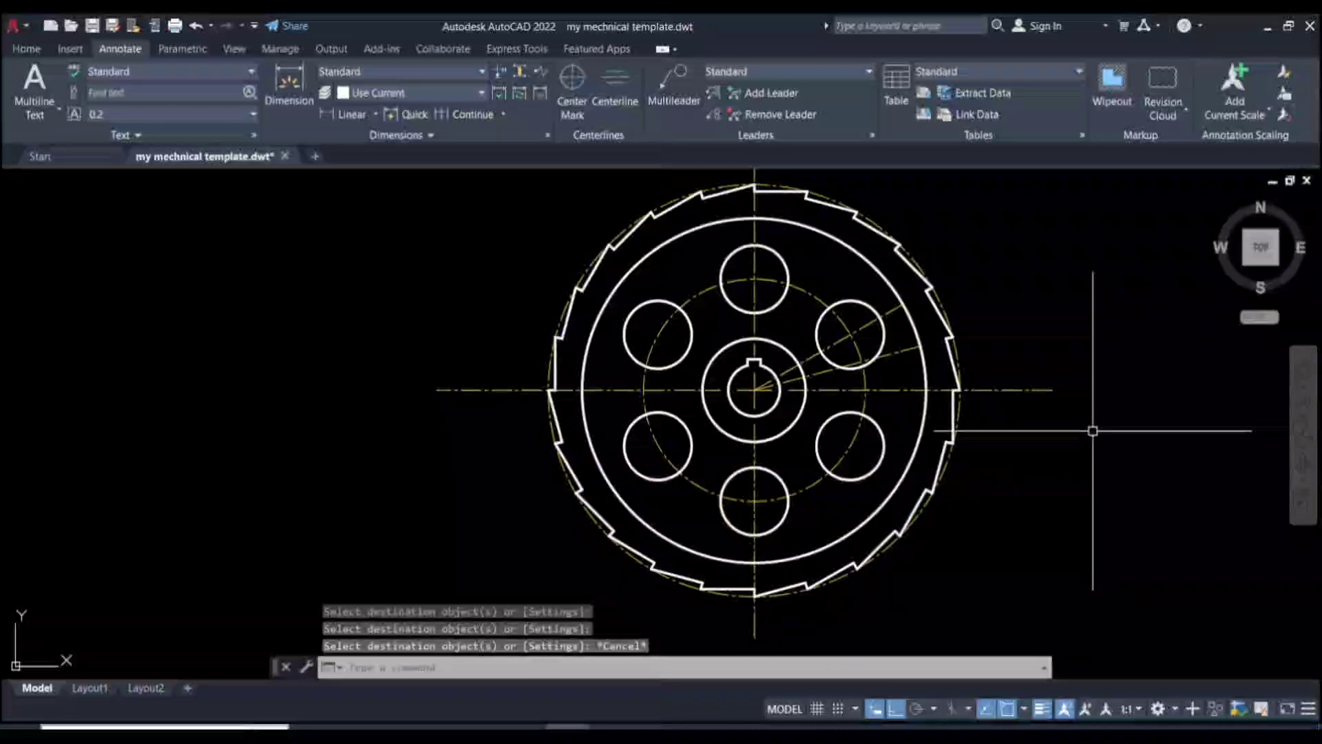
mouse_move(1012, 428)
middle_mouse_down()
mouse_move(1003, 416)
mouse_move(935, 438)
mouse_move(959, 439)
middle_mouse_up()
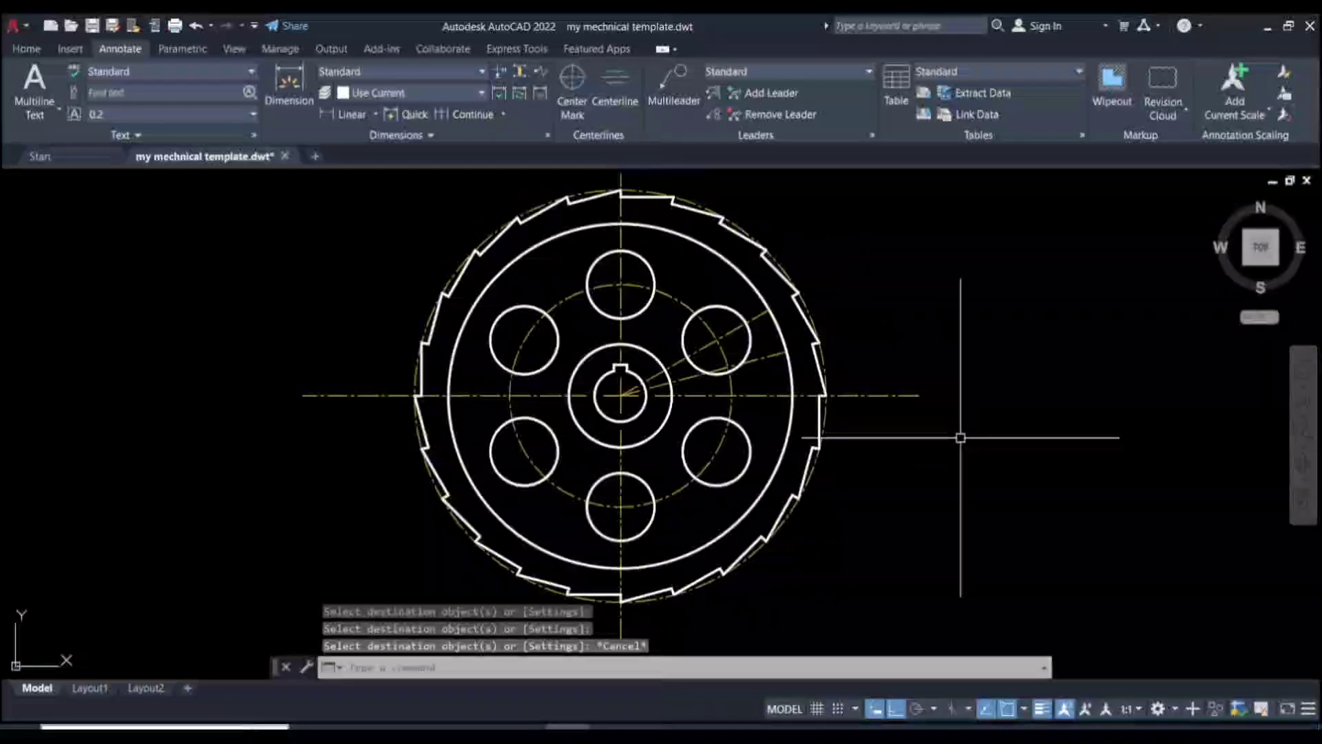
- Check the dimensions in the reference image and add a diameter dimension to the large circle just inside the ratchet teeth
left_click(610, 728)
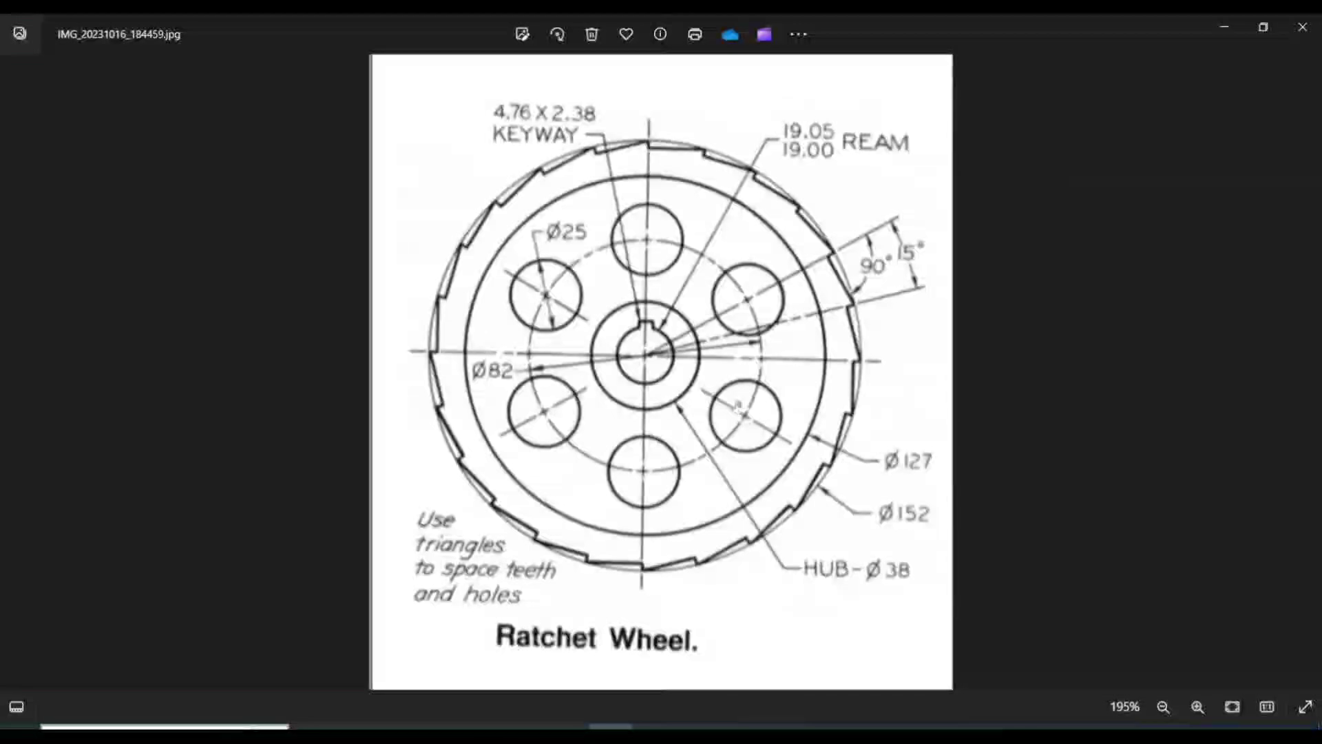
left_click(569, 728)
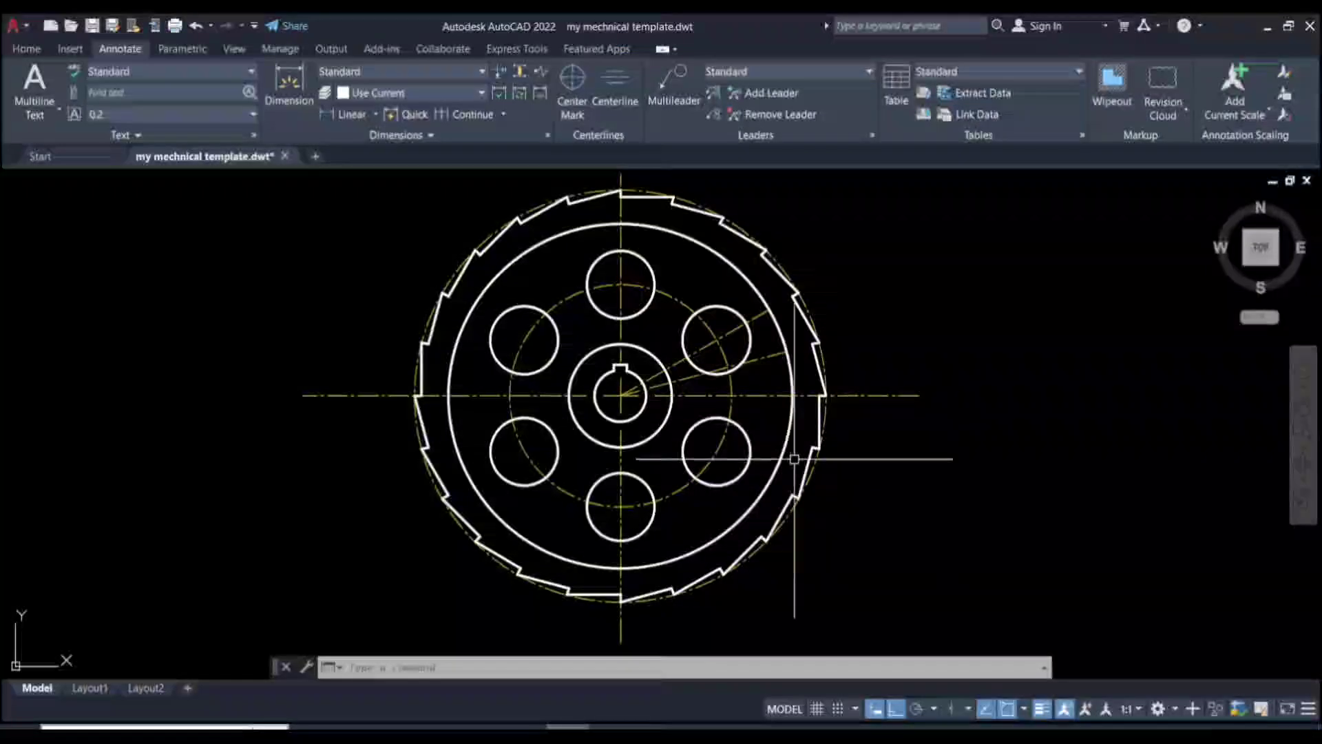
left_click(26, 48)
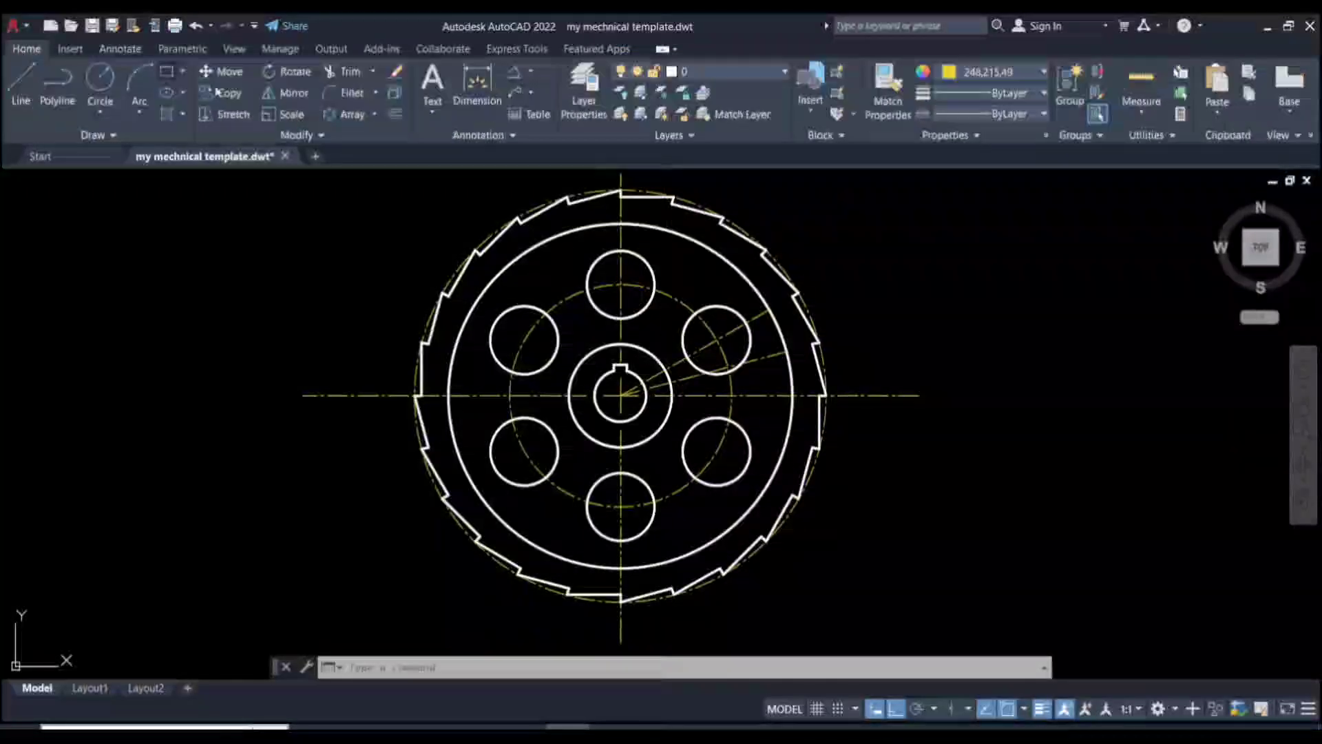
left_click(531, 76)
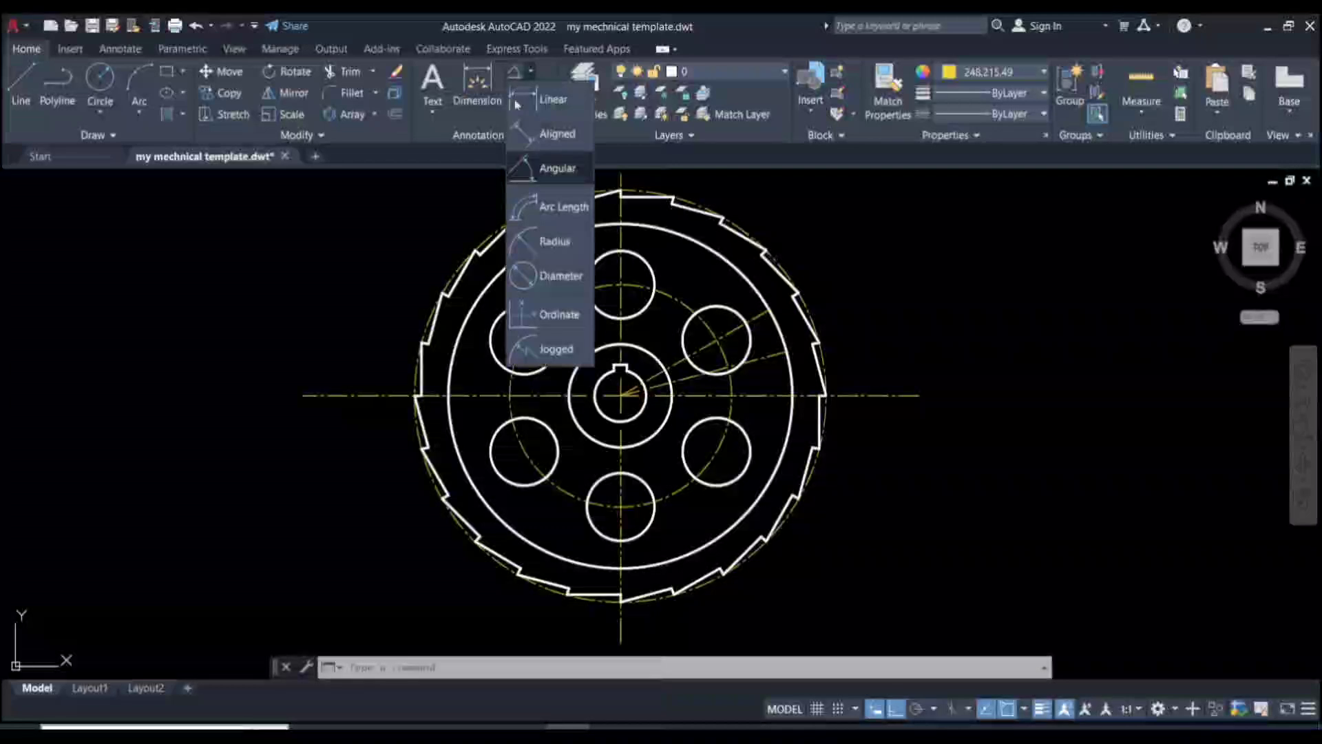
left_click(521, 268)
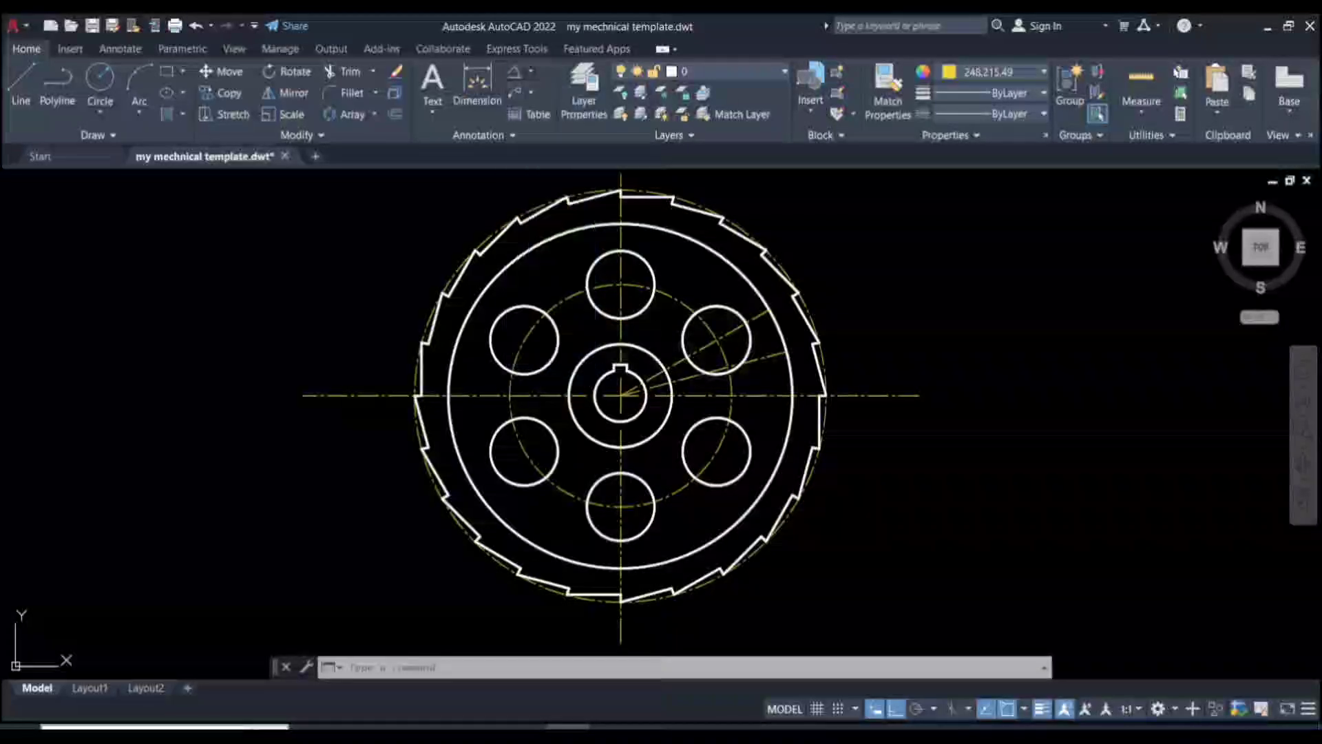
left_click(790, 378)
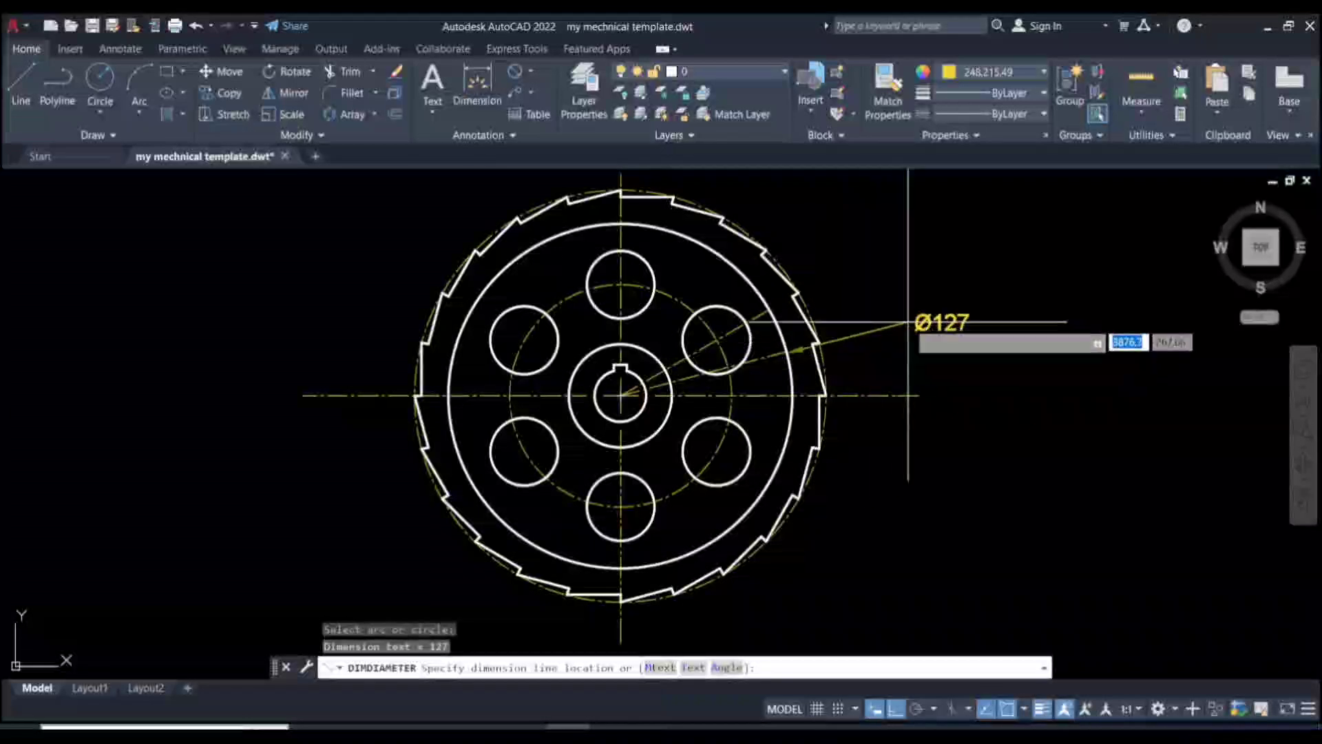
left_click(902, 358)
- Add diameter dimensions to the outermost circle around the teeth and to the circle through the six holes
key("space")
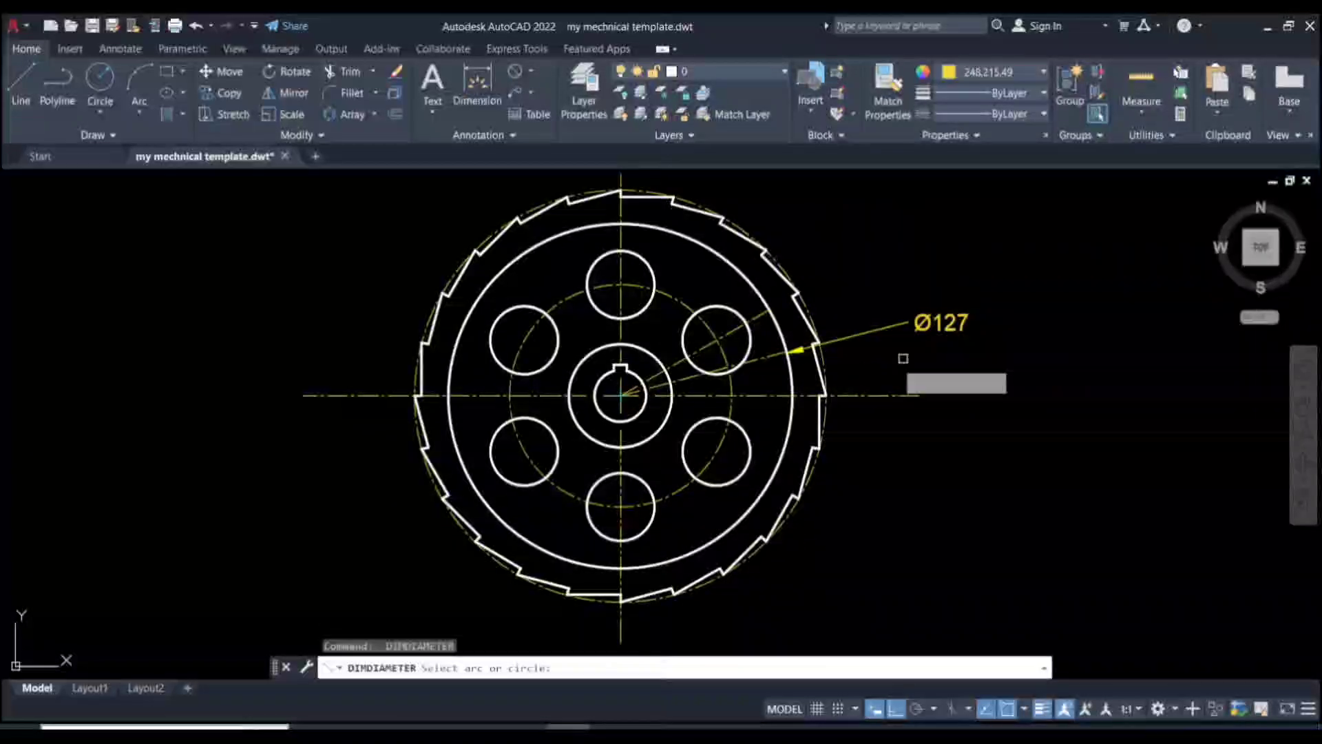
left_click(826, 359)
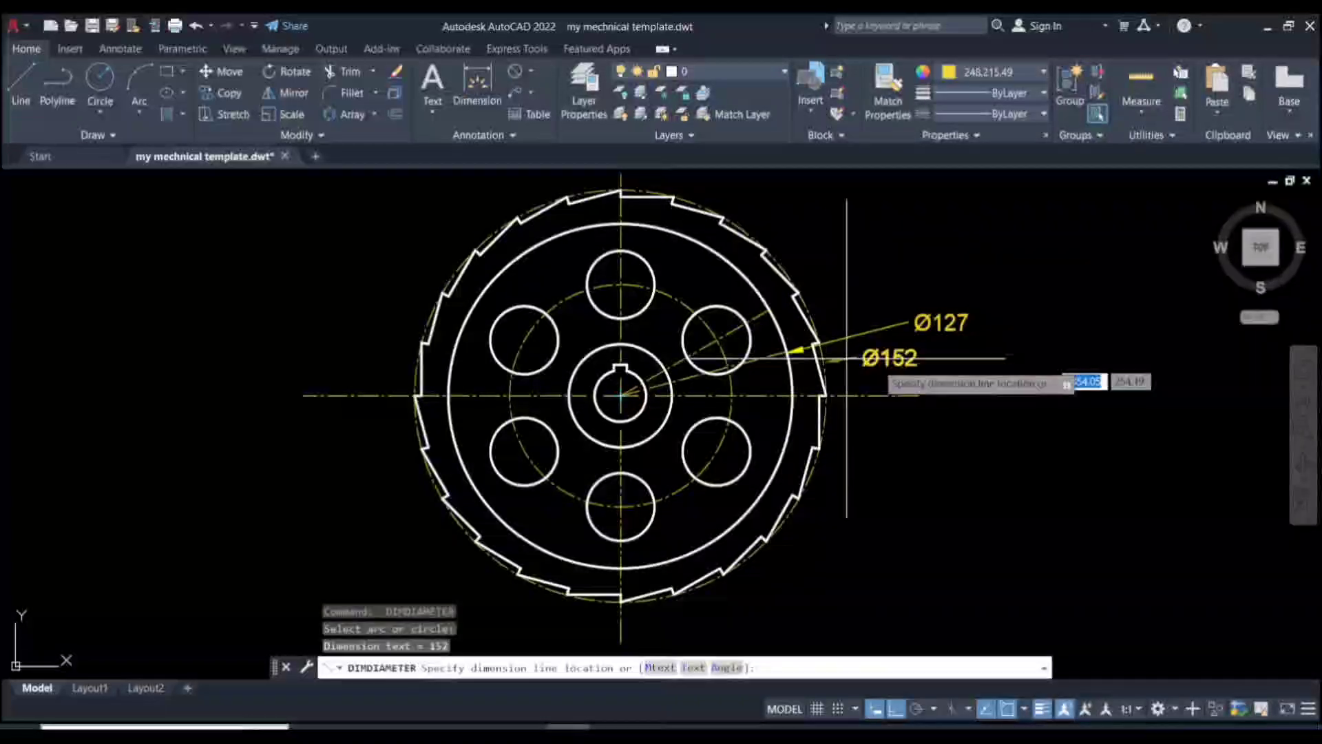
left_click(930, 367)
key("space")
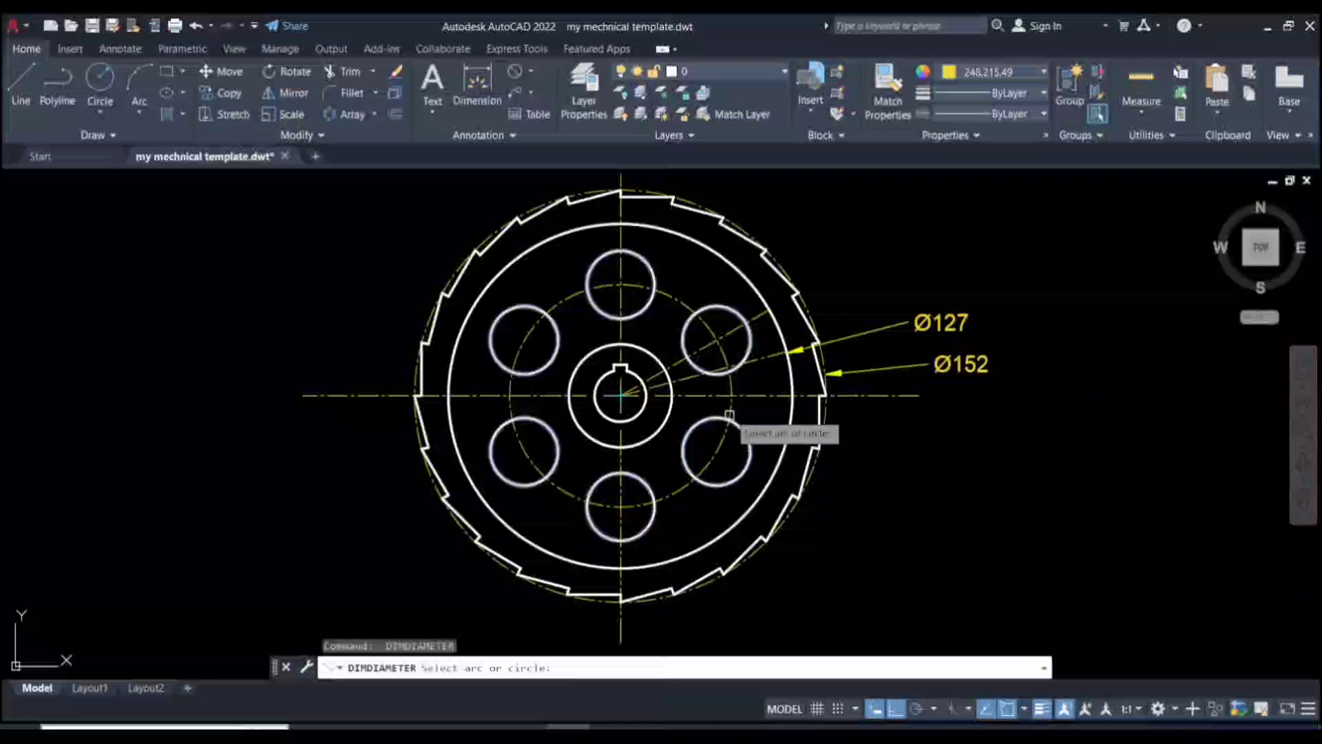
left_click(728, 420)
left_click(930, 448)
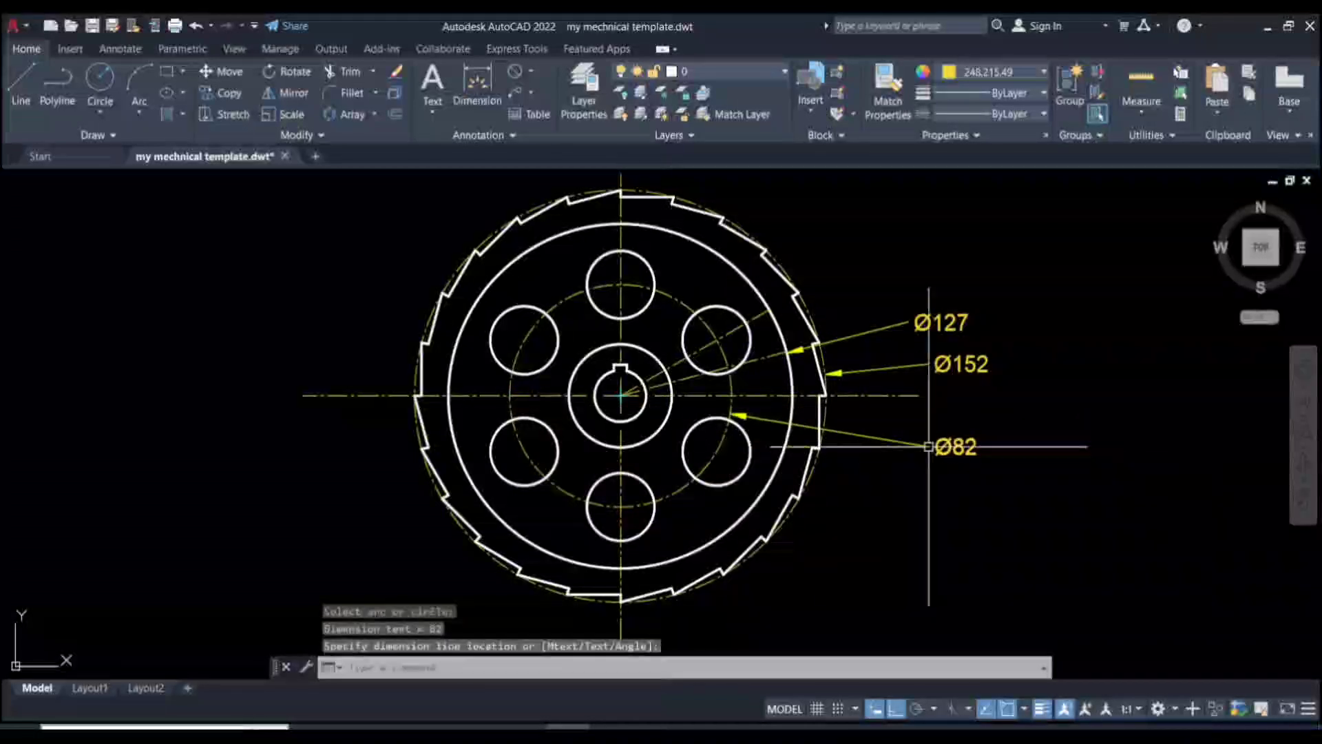
- Add a diameter dimension to the hub circle, with its text outside the wheel below the other dimensions
key("space")
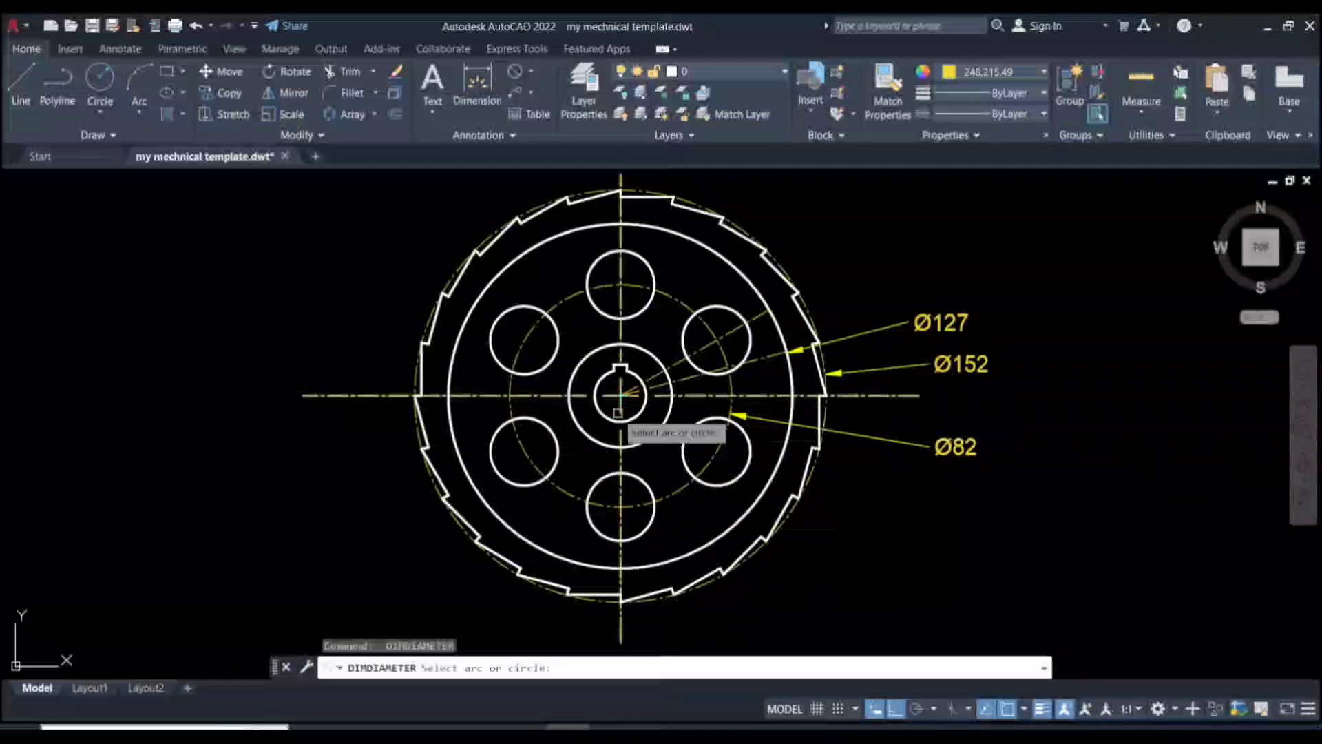
left_click(654, 429)
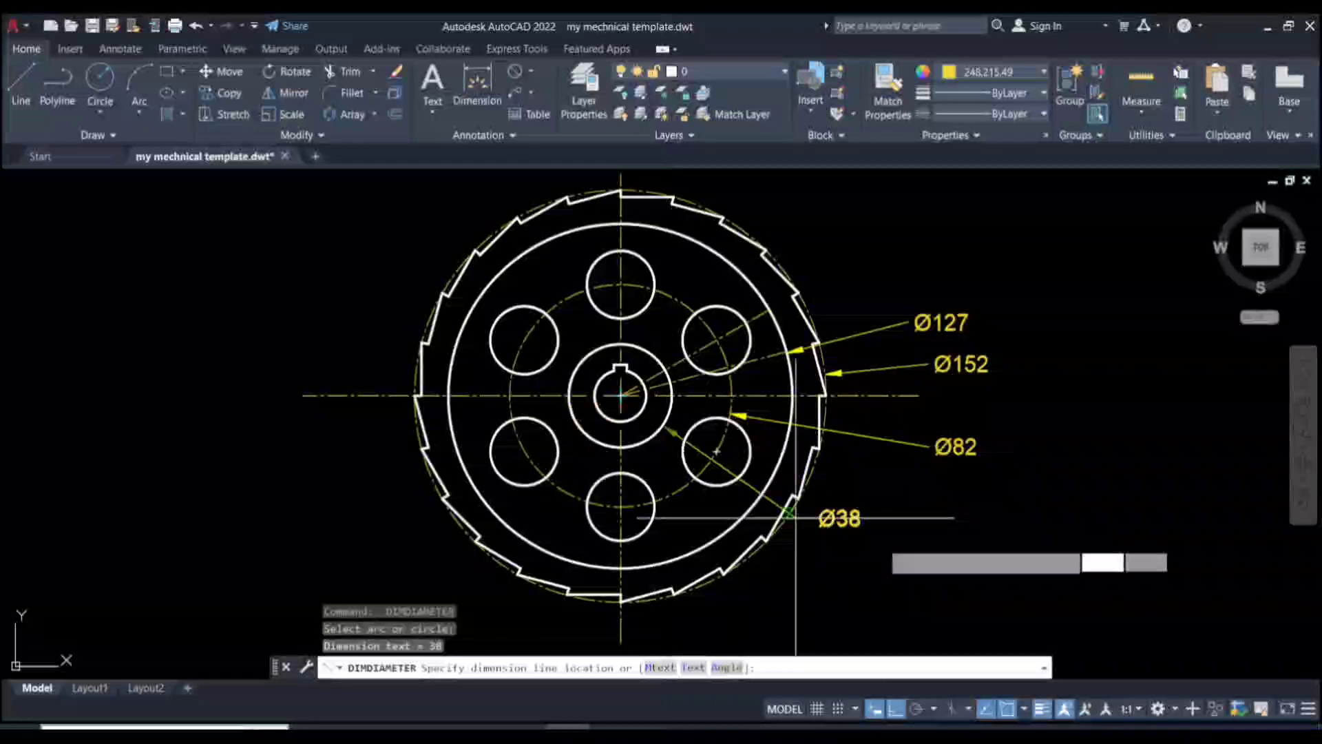
left_click(905, 528)
- Try a diameter dimension on the center bore and erase it
key("space")
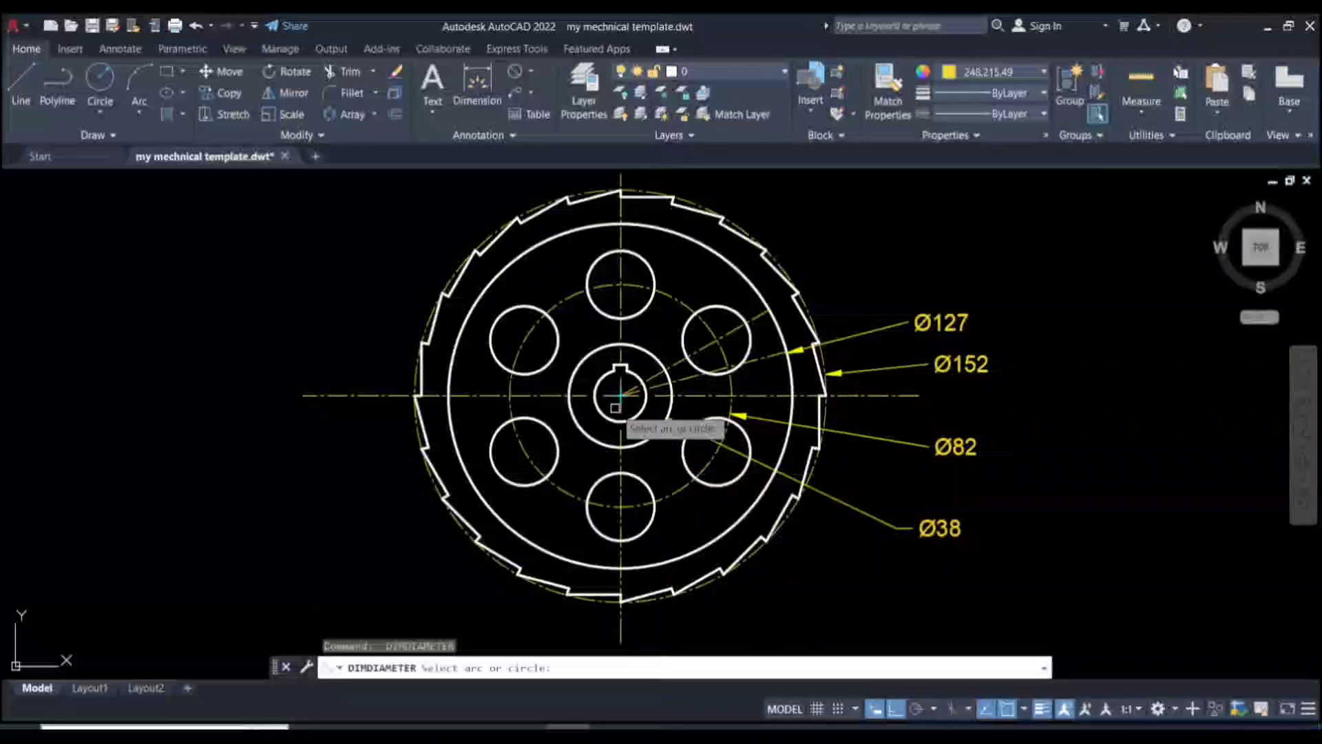
left_click(629, 413)
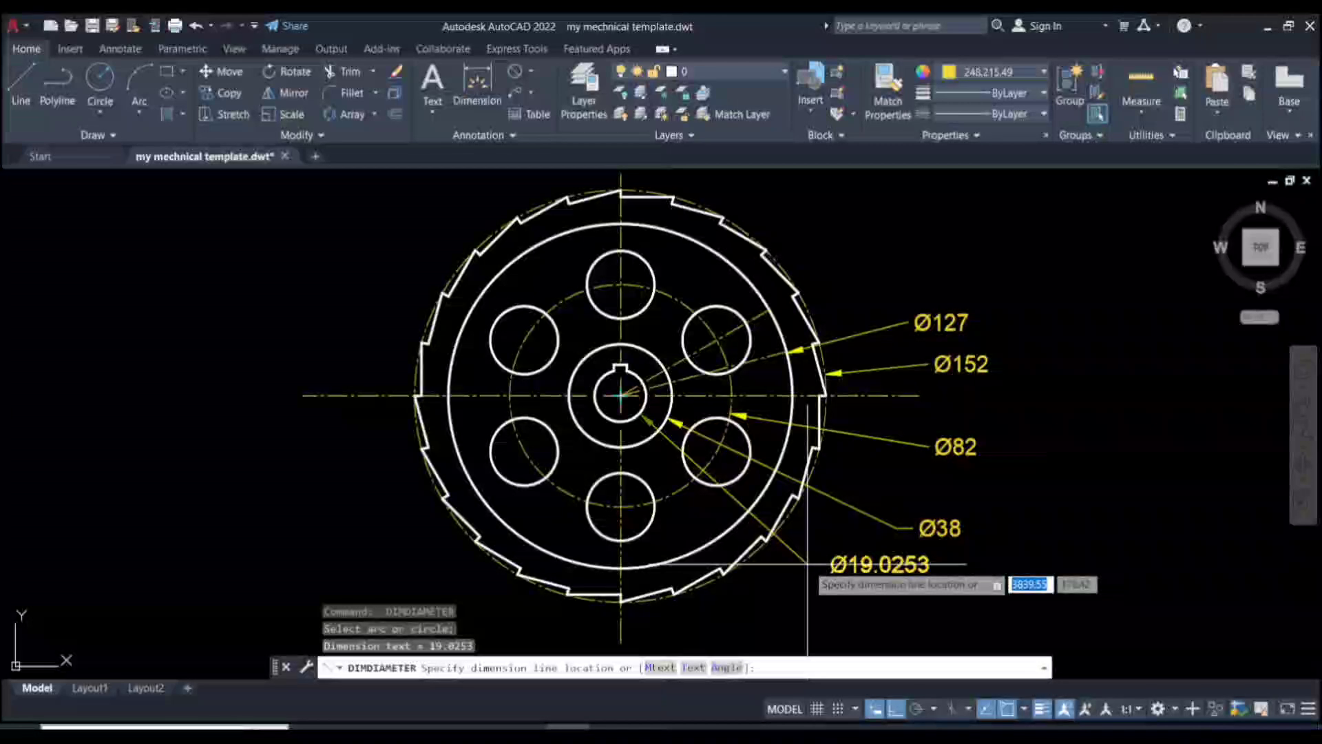
left_click(808, 563)
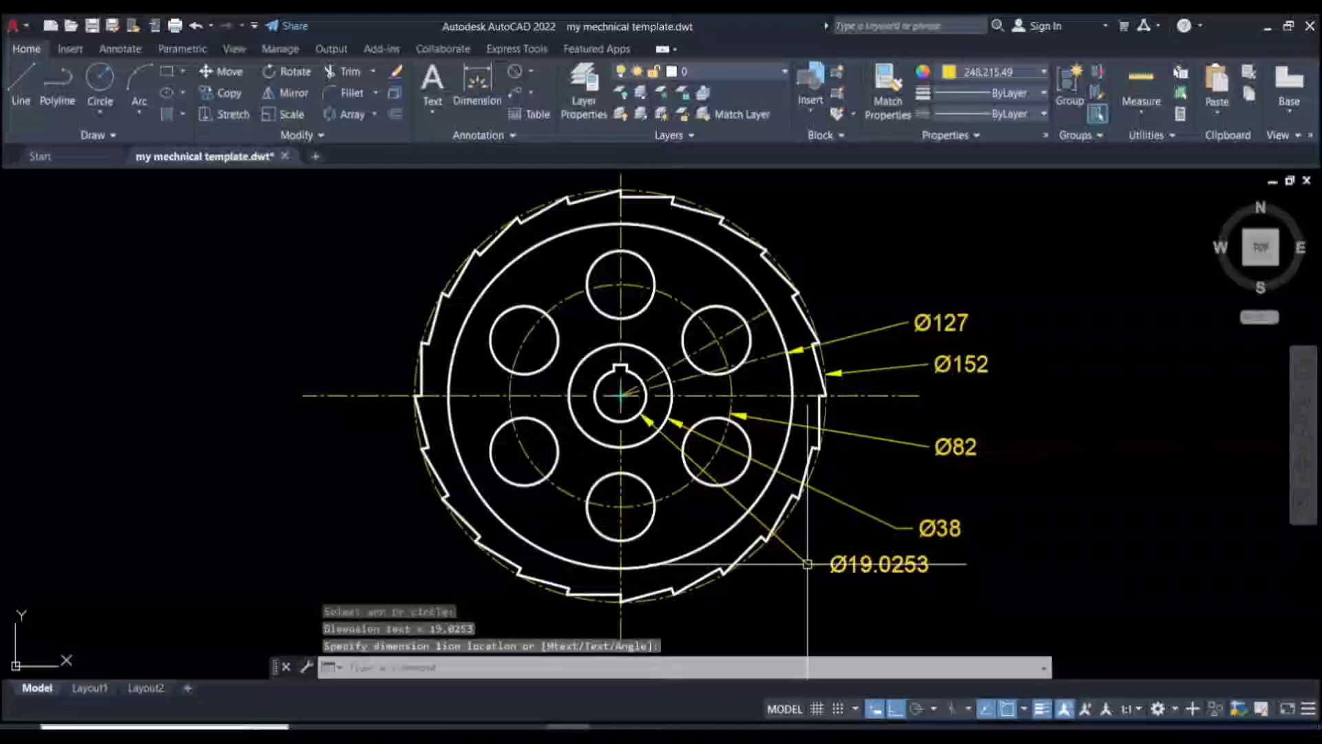
left_click(844, 569)
key("ctrl+z")
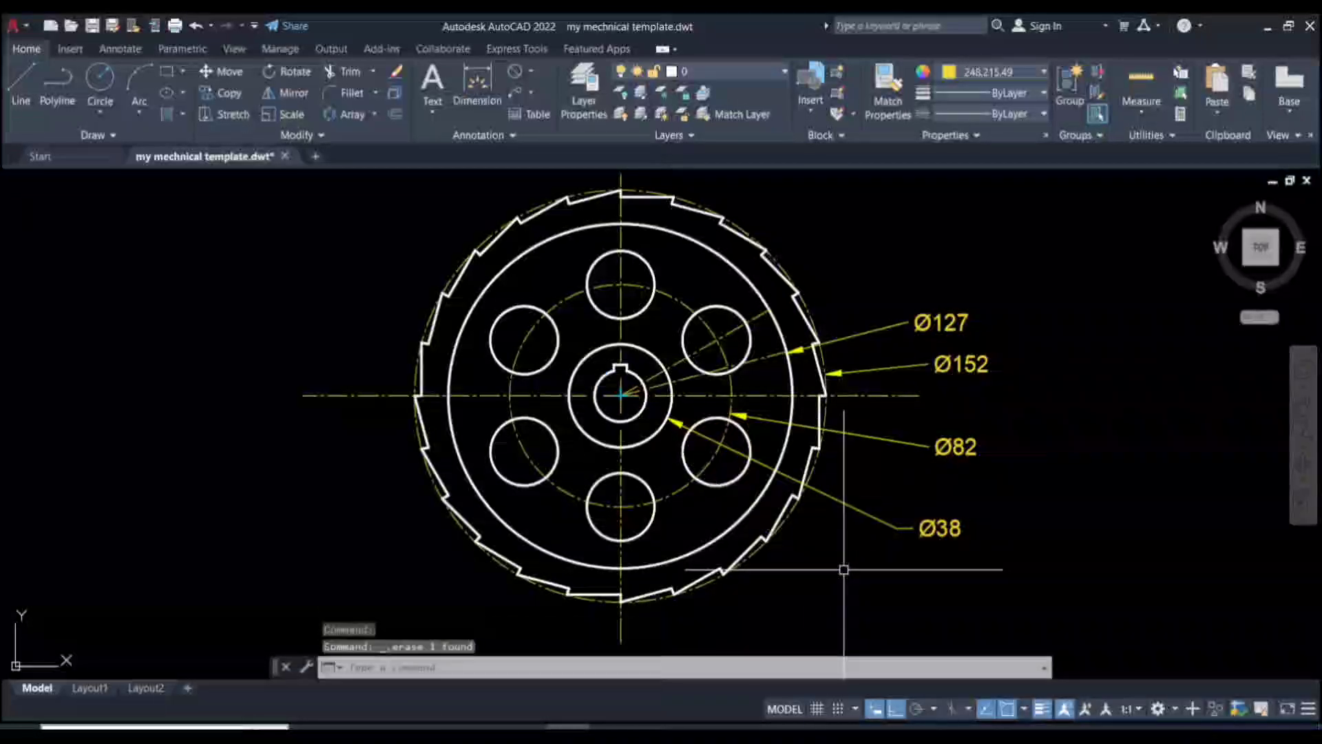
- Add an angled multileader from the center bore to the wheel's upper left, with ortho off and the three-line text 19.05, 19.00, REAM
left_click(521, 94)
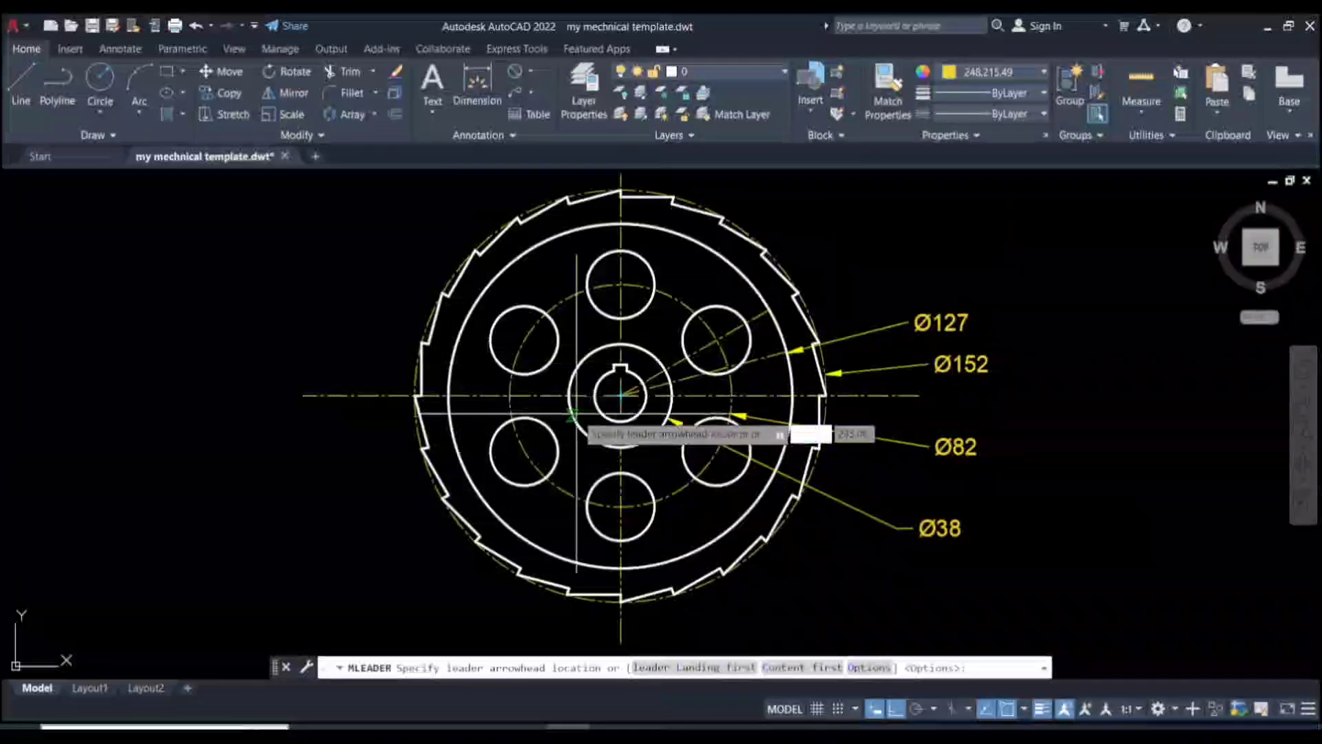
left_click(619, 393)
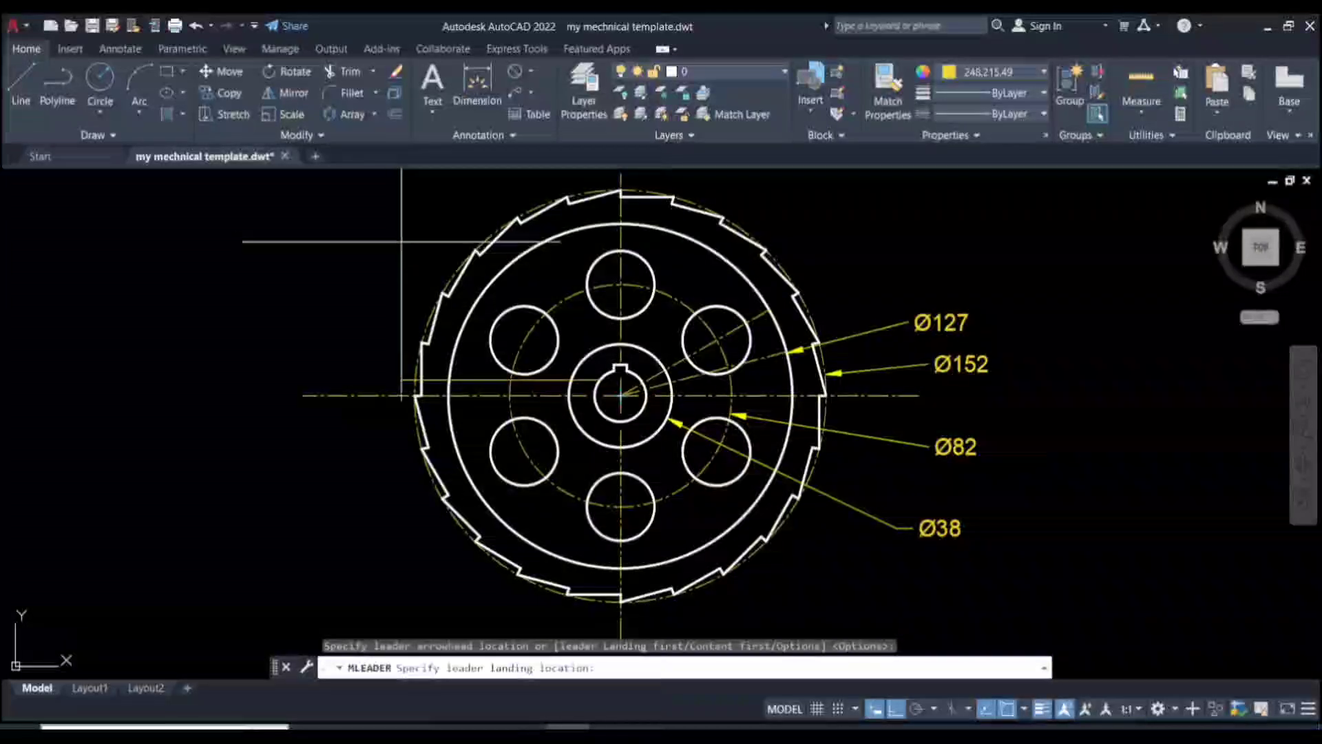
left_click(896, 708)
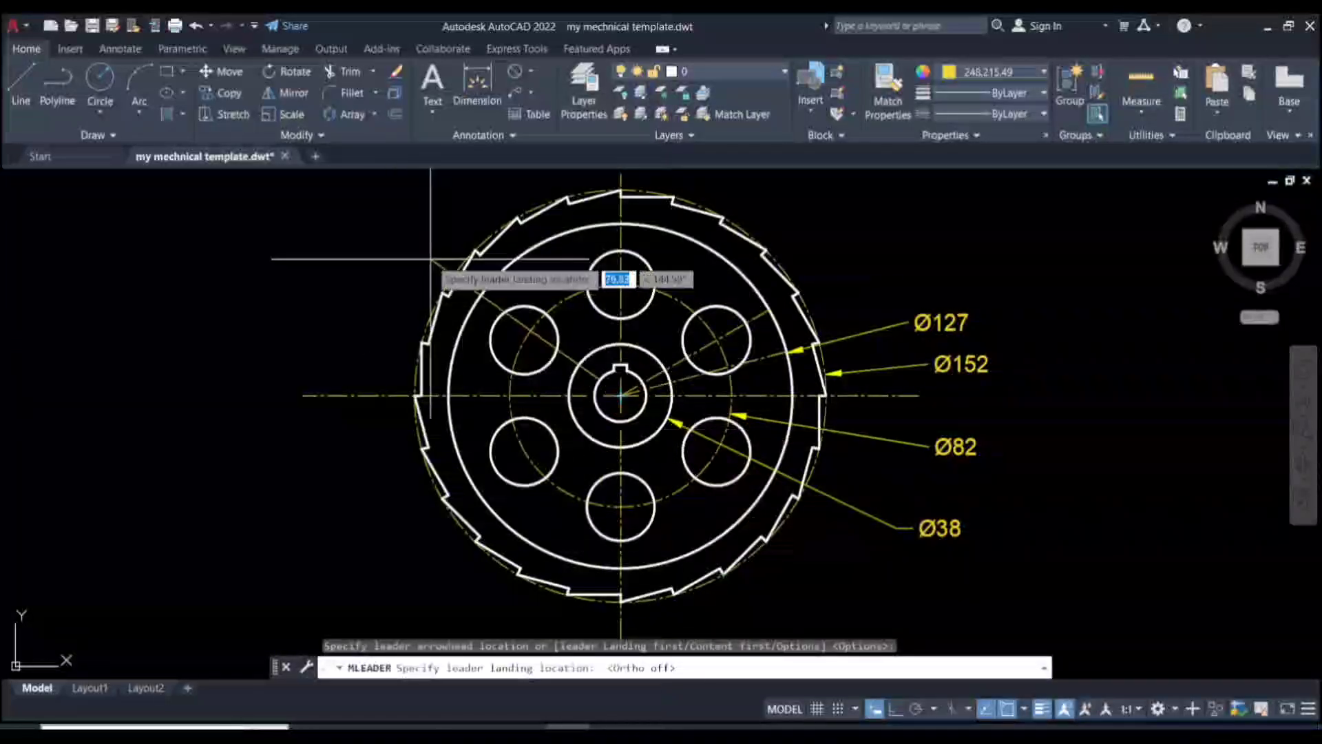
left_click(369, 251)
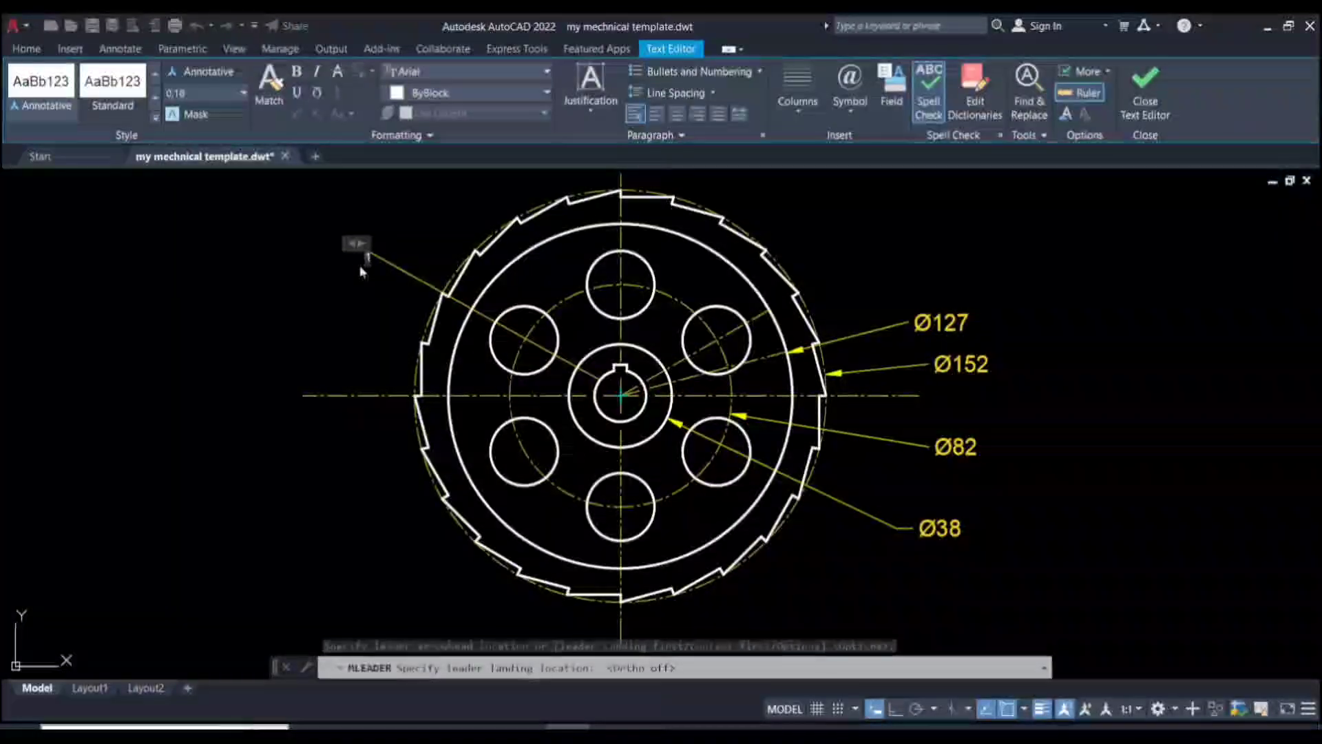
type("19.05")
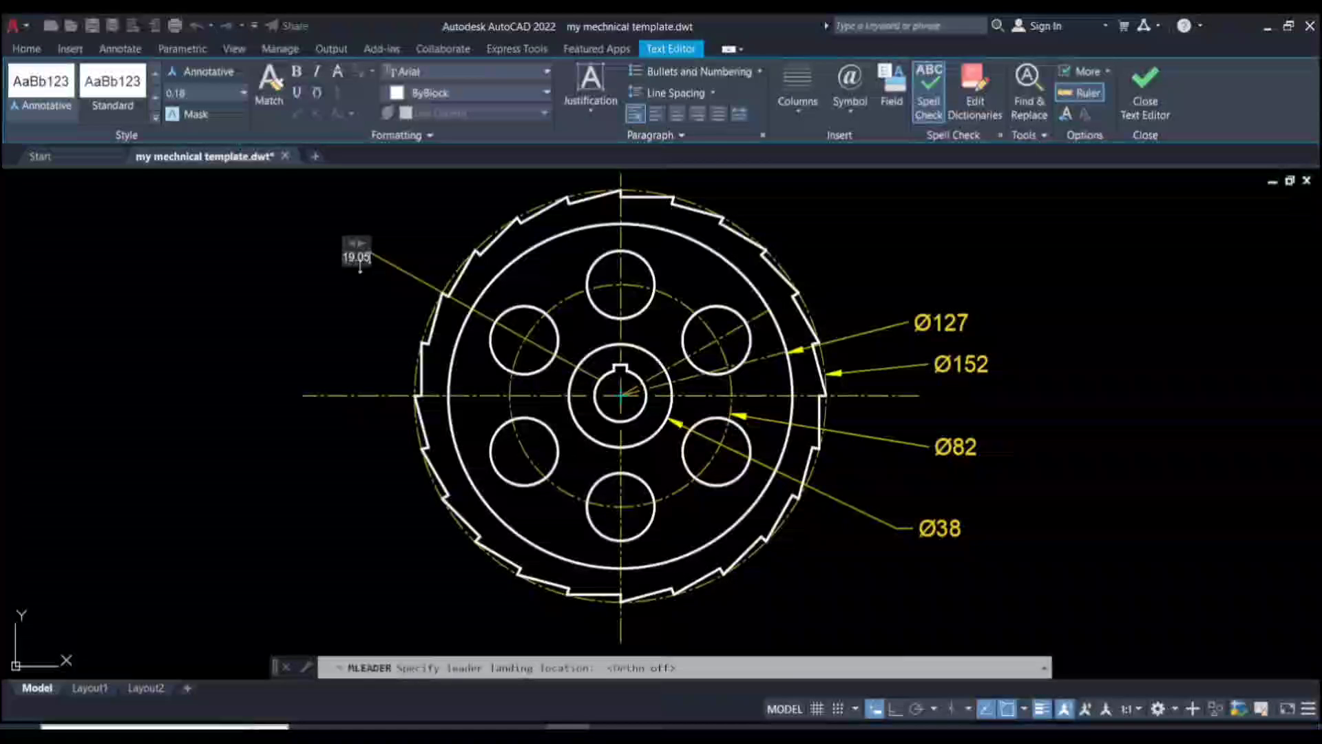
key("Return")
type("19.00")
key("Return")
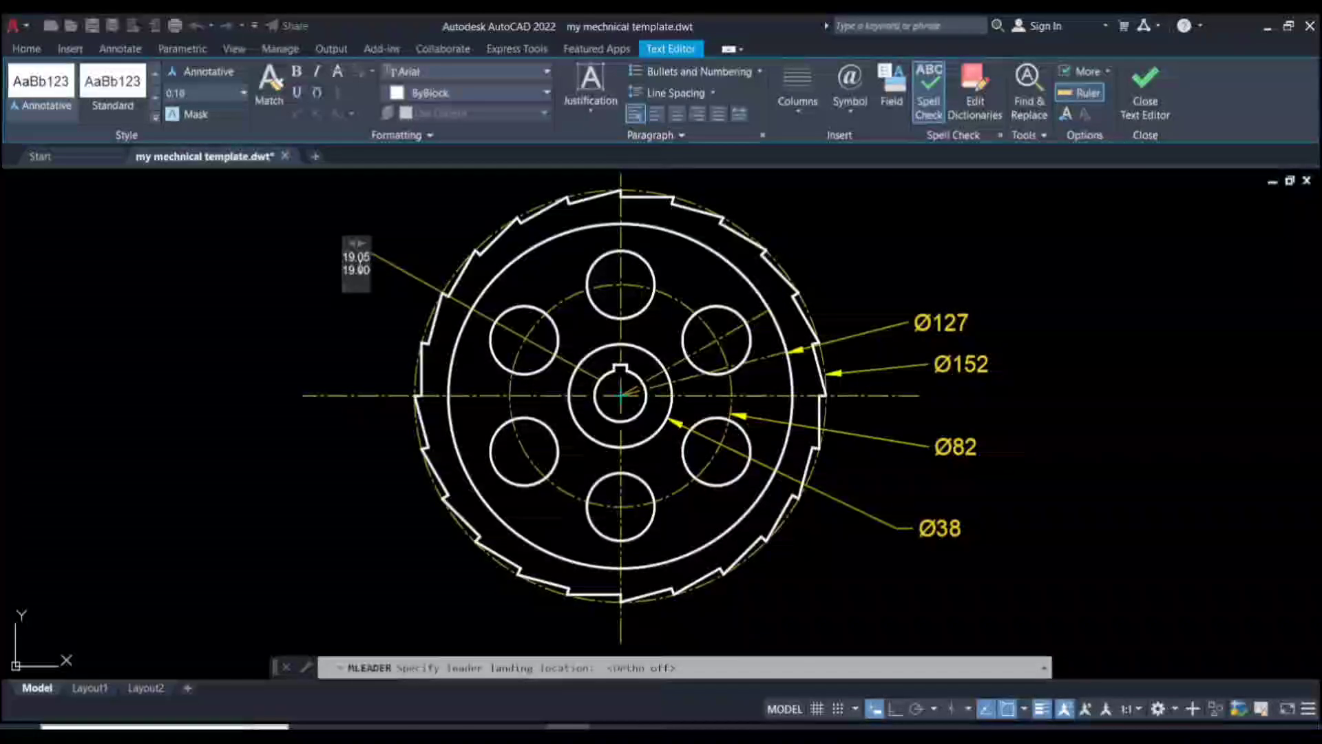
type("REAM")
left_click(266, 294)
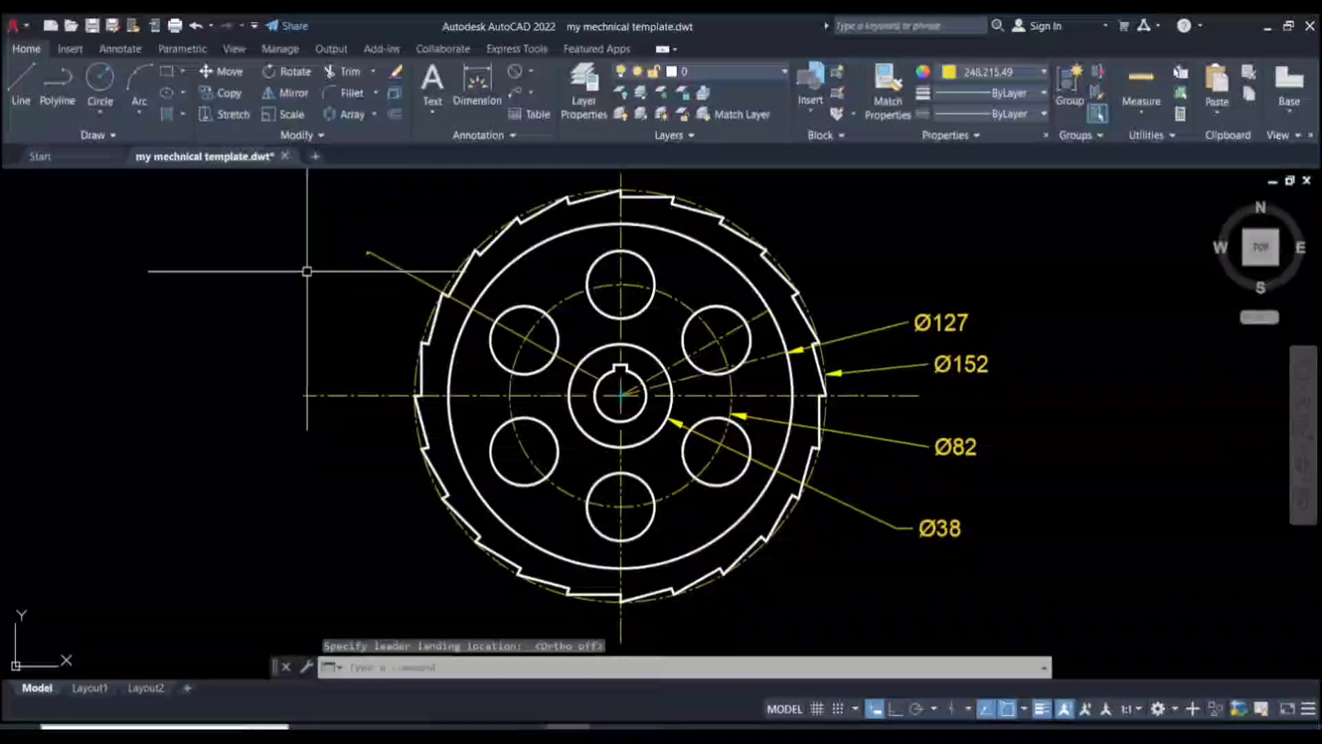
- Set the overall scale of the REAM multileader to 5 in its properties
scroll(349, 251, "up", 6)
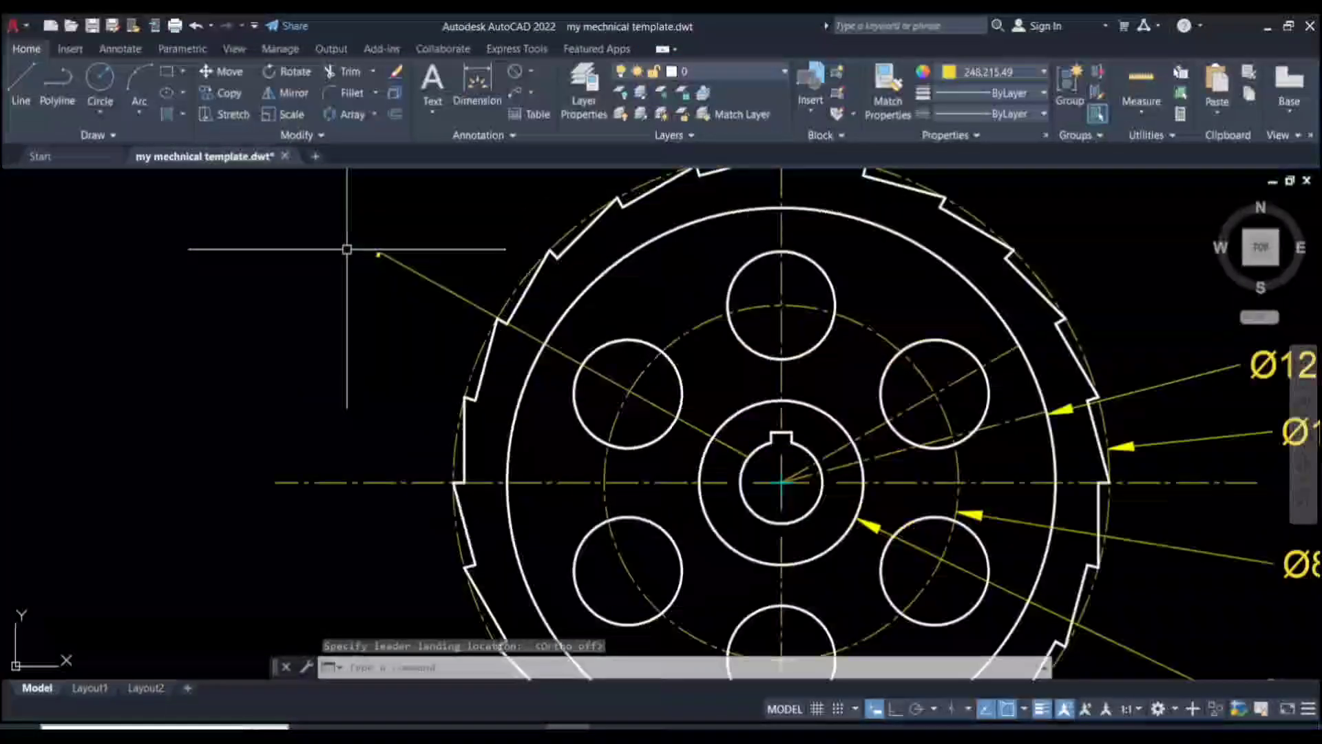
scroll(347, 249, "up", 4)
scroll(347, 249, "down", 3)
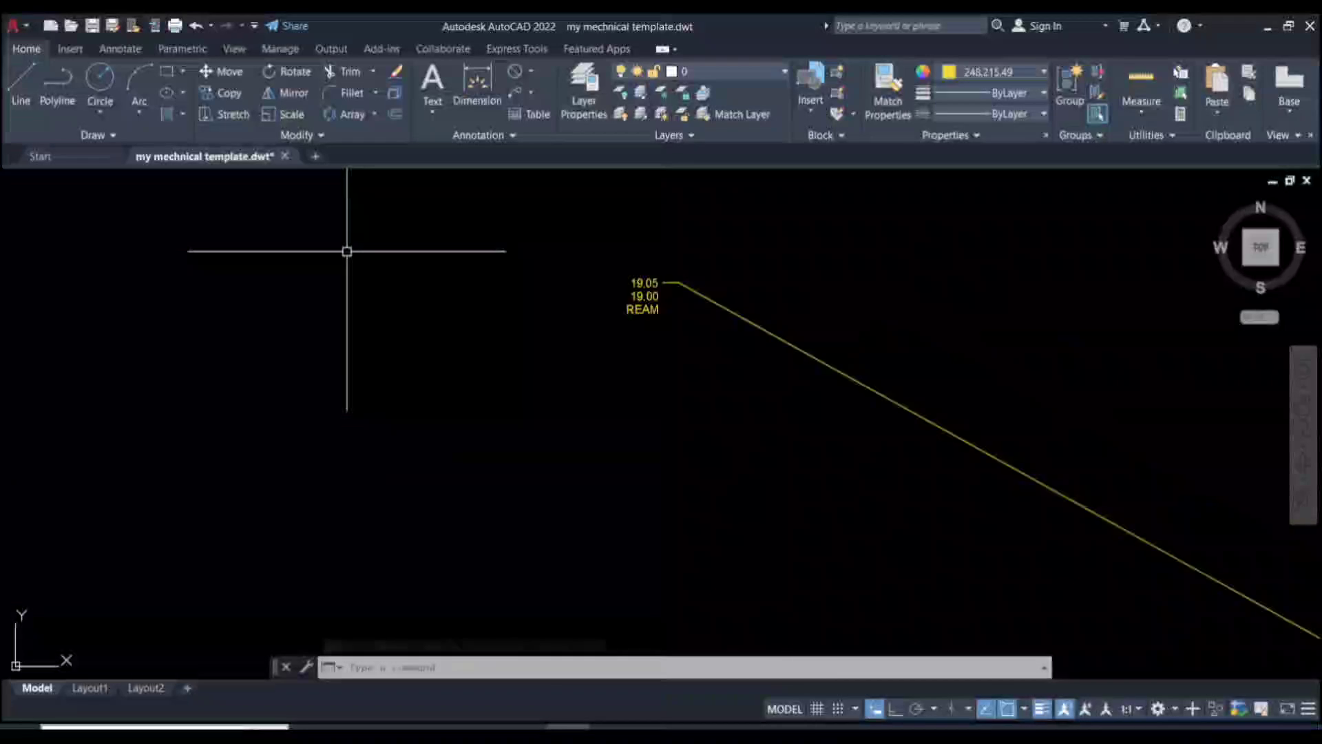
left_click(462, 272)
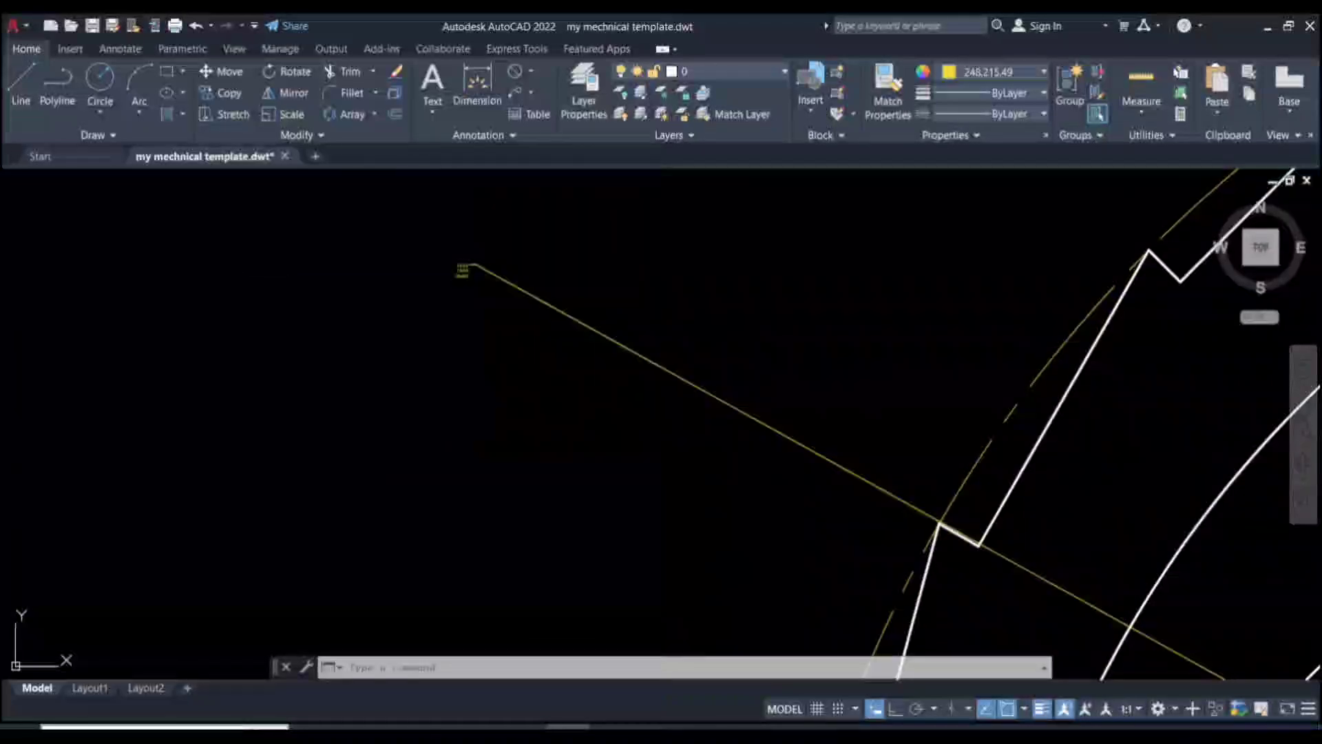
scroll(417, 322, "down", 2)
scroll(402, 324, "down", 5)
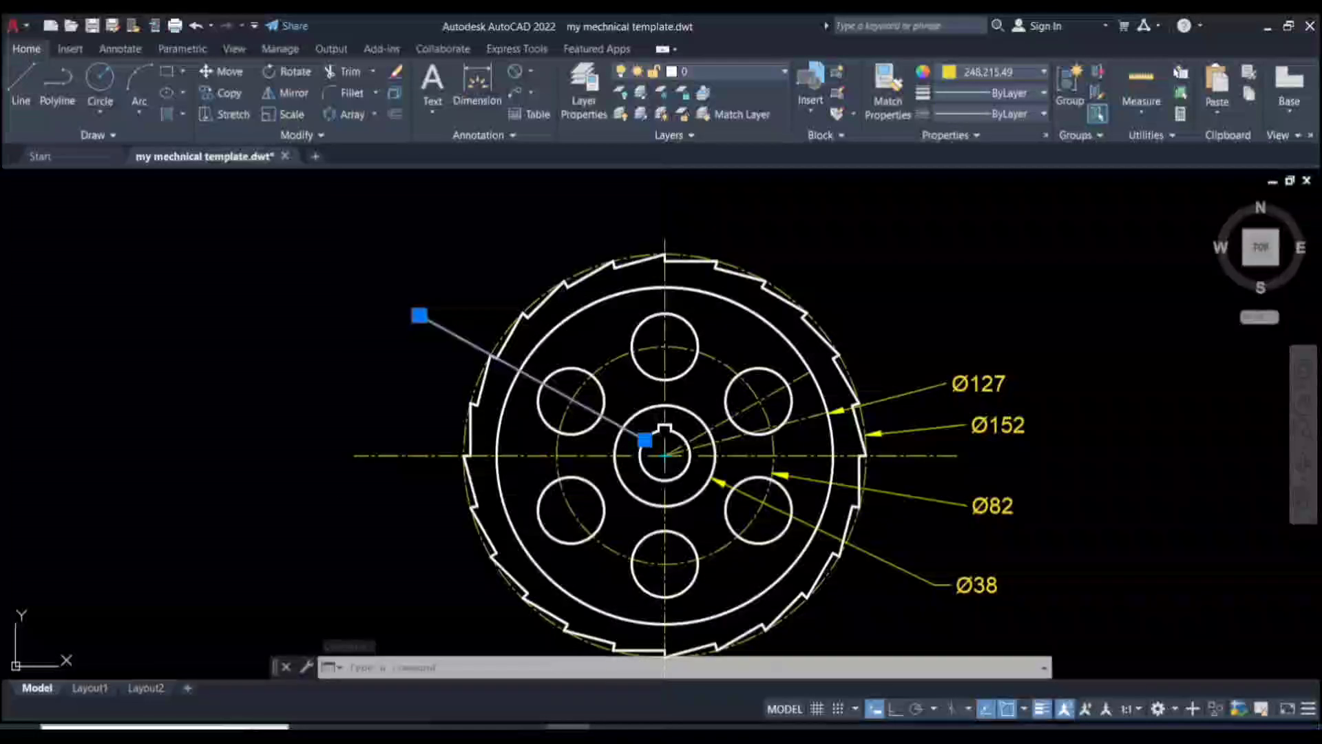
key("ctrl+1")
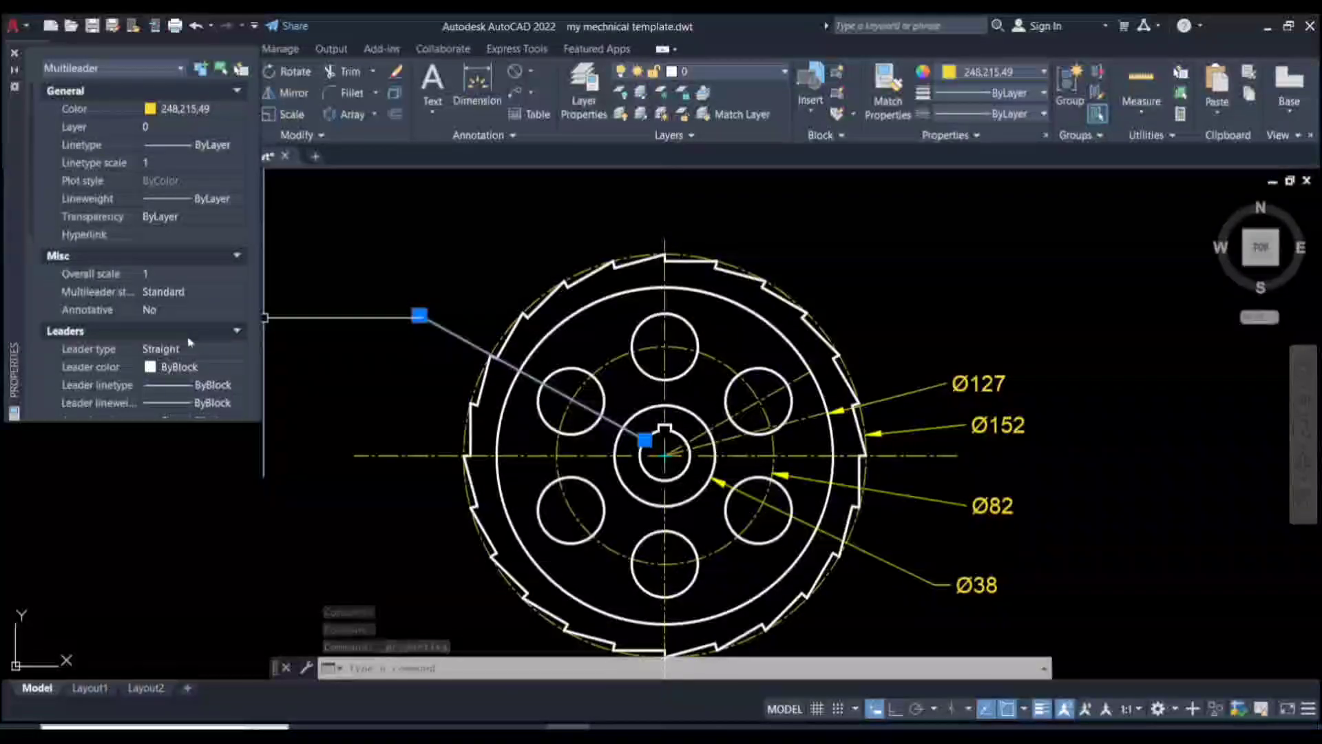
scroll(137, 280, "down", 3)
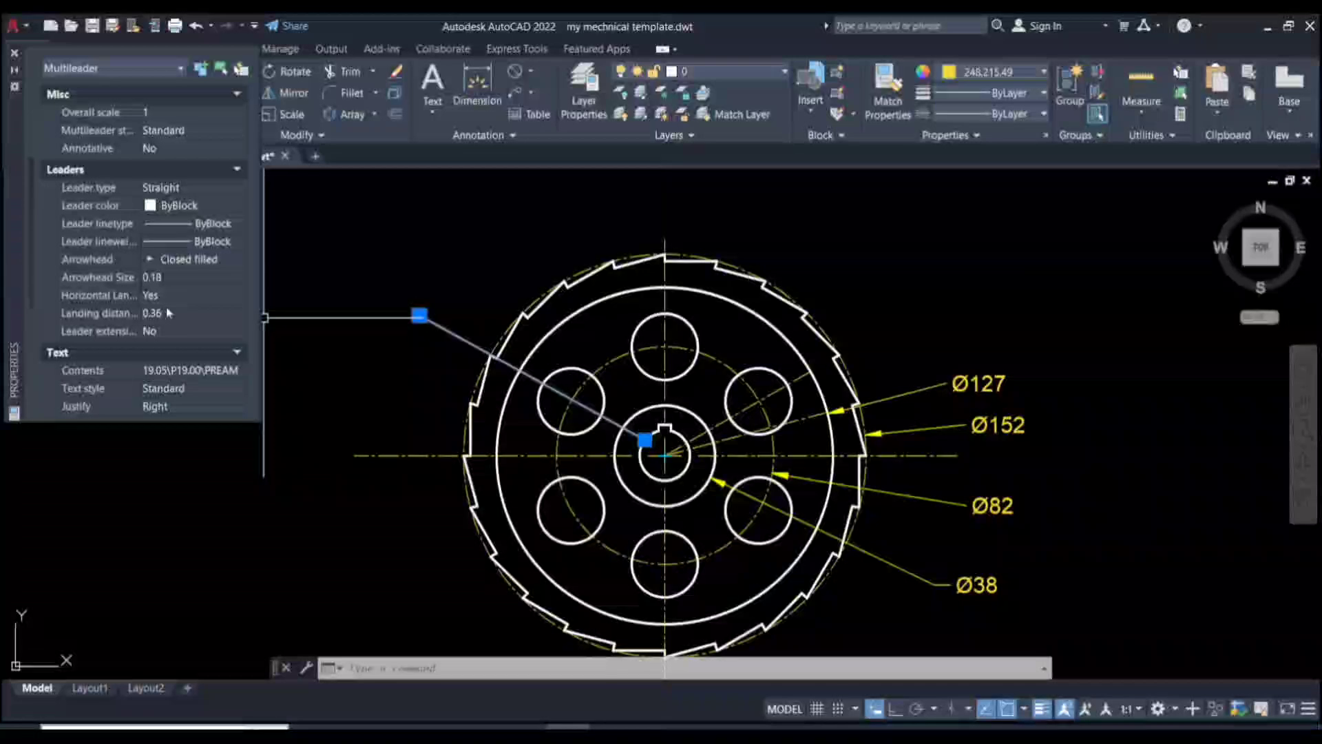
scroll(166, 312, "down", 2)
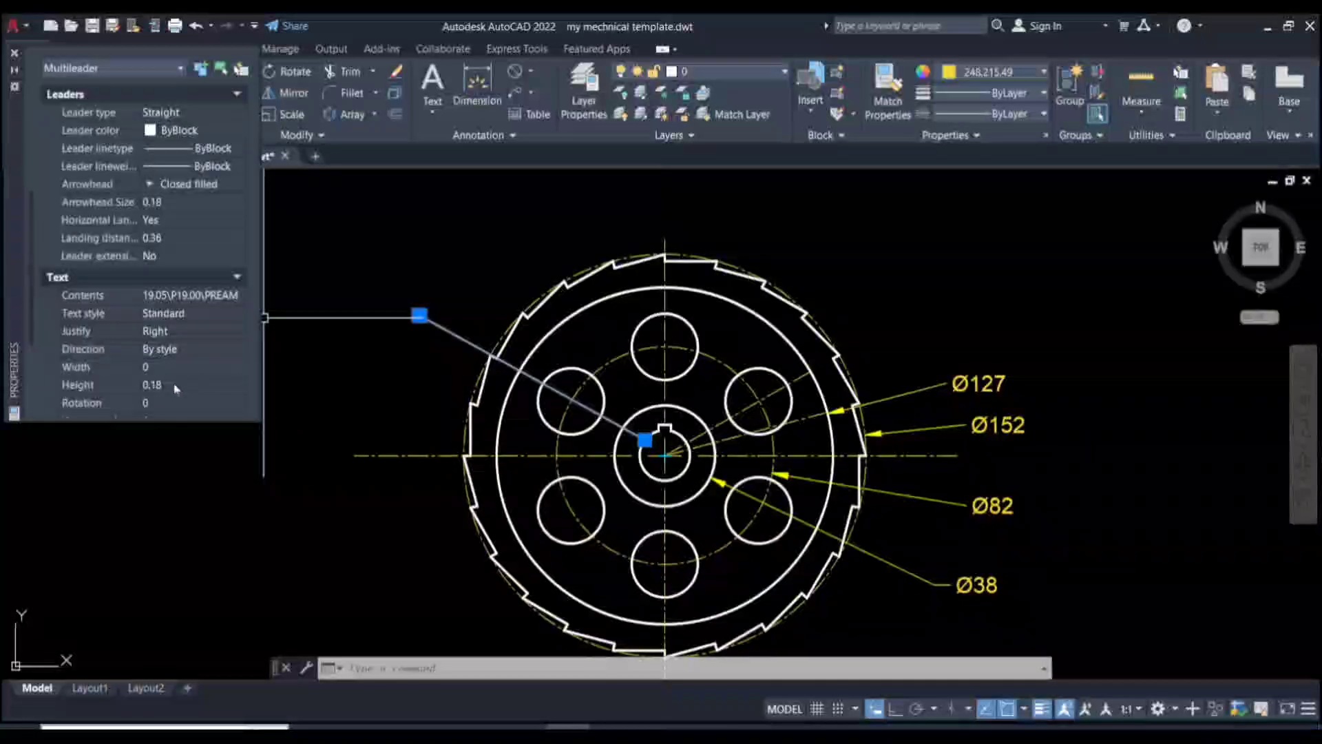
scroll(155, 384, "down", 2)
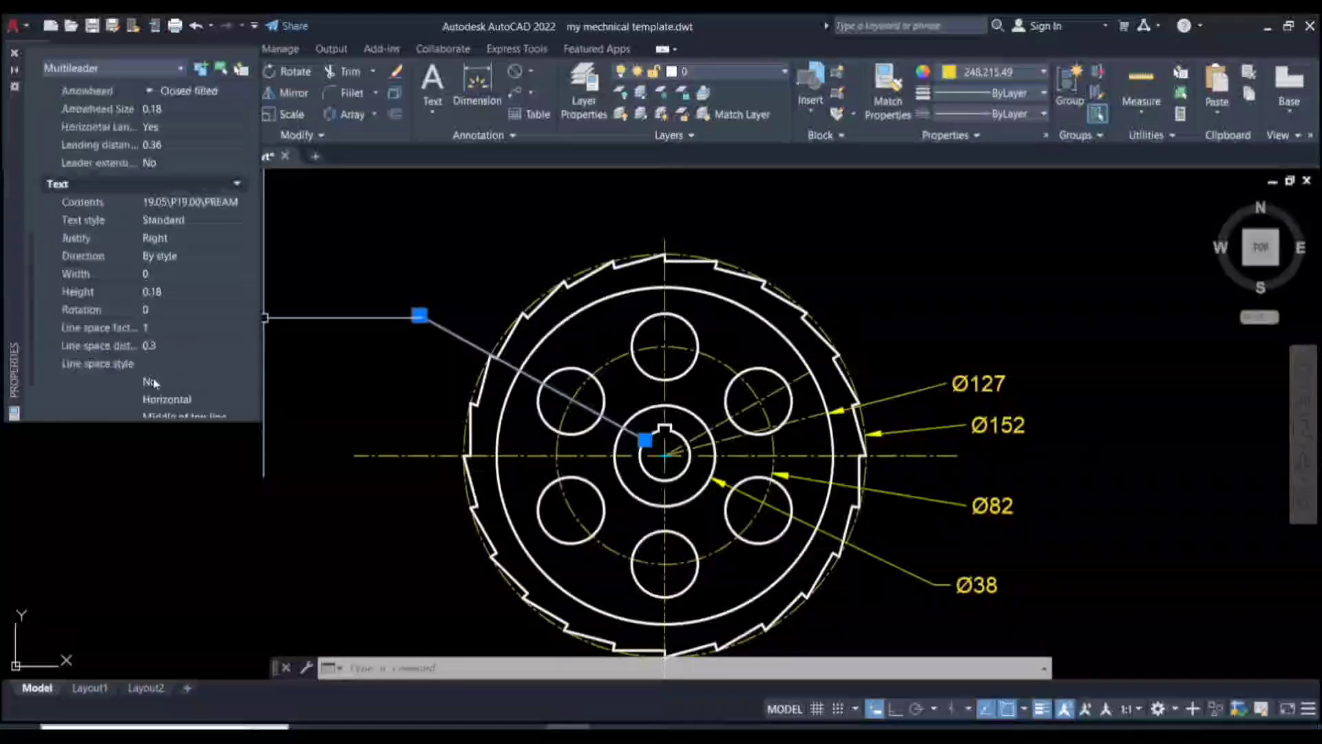
scroll(155, 377, "down", 2)
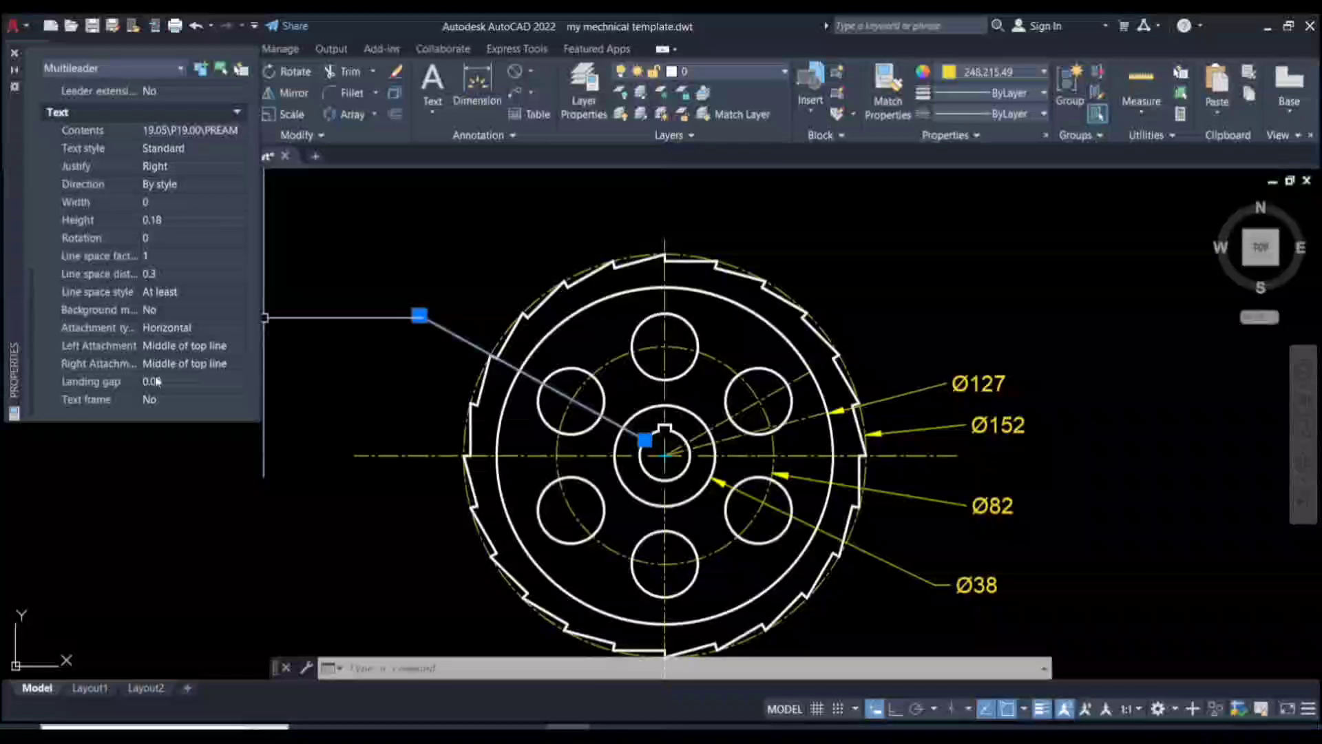
scroll(155, 380, "up", 8)
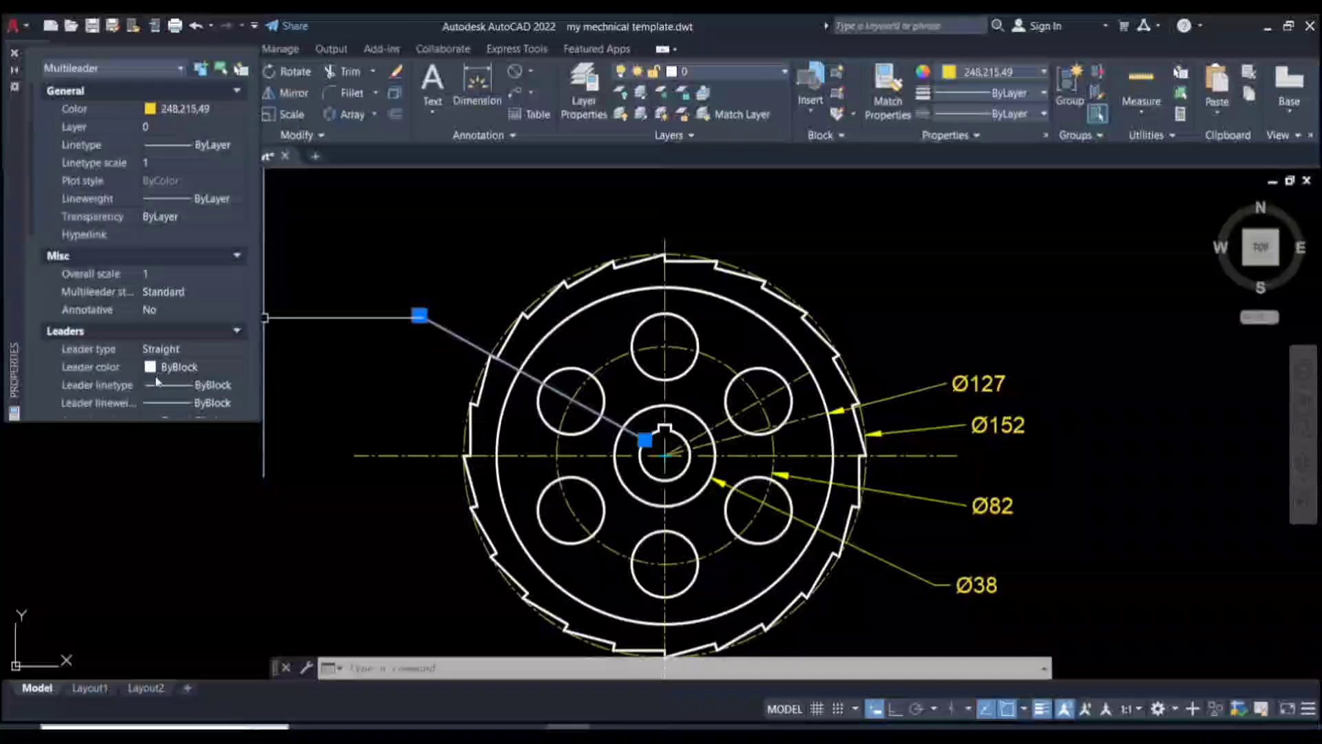
left_click(166, 273)
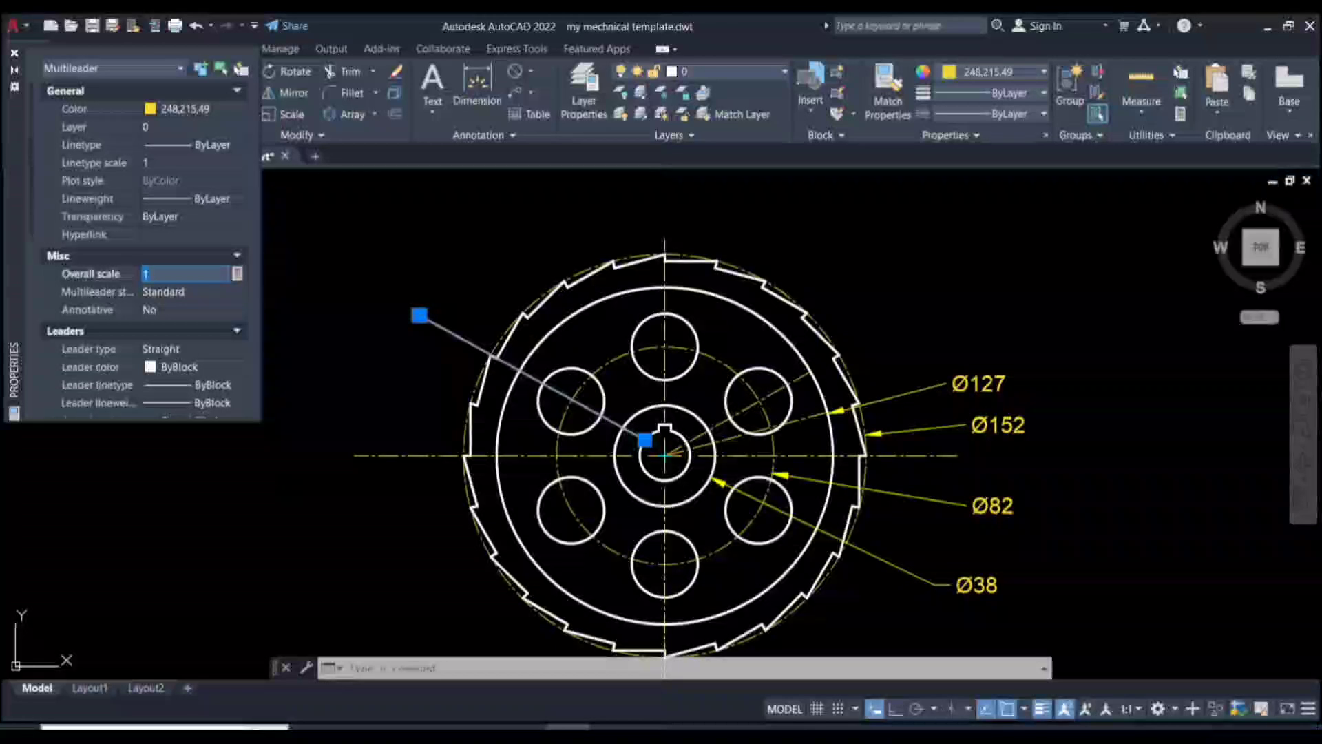
type("5")
key("Return")
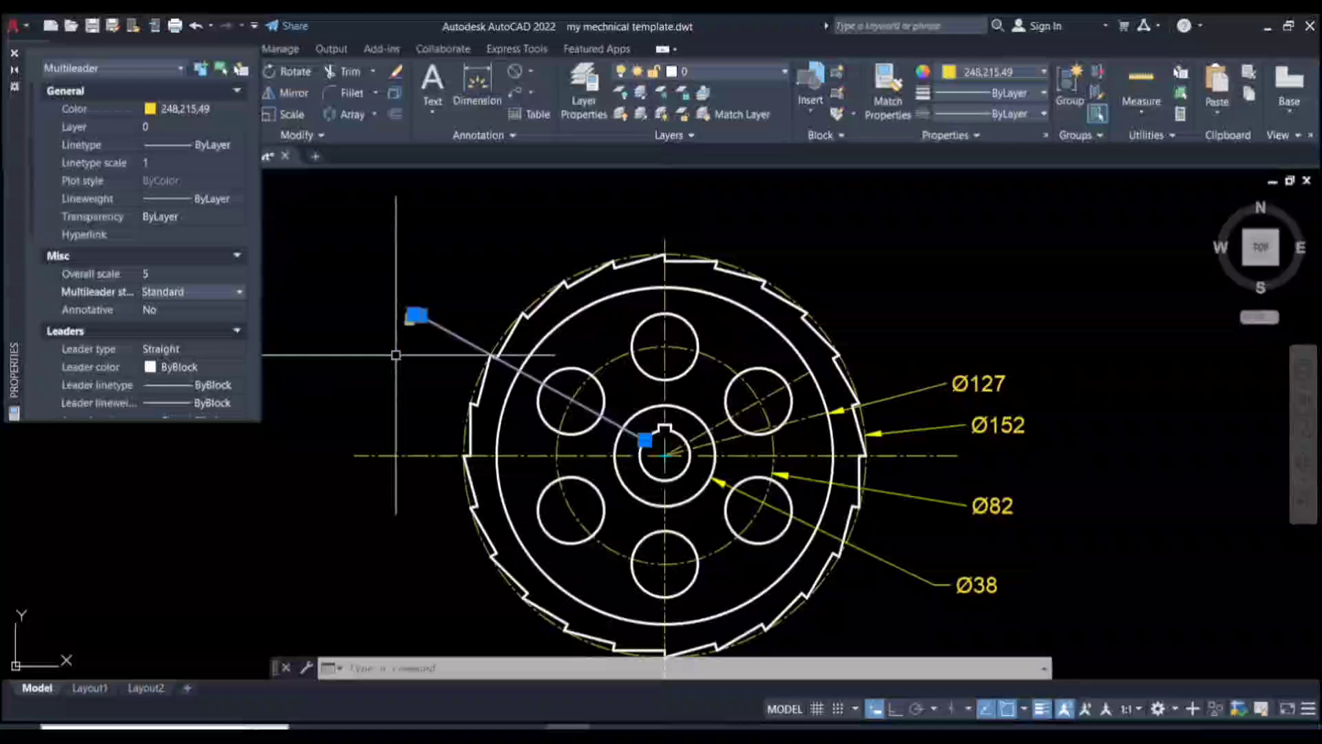
- Try an overall scale of 25 for the three-line REAM multileader in its properties
left_click(168, 273)
type("2")
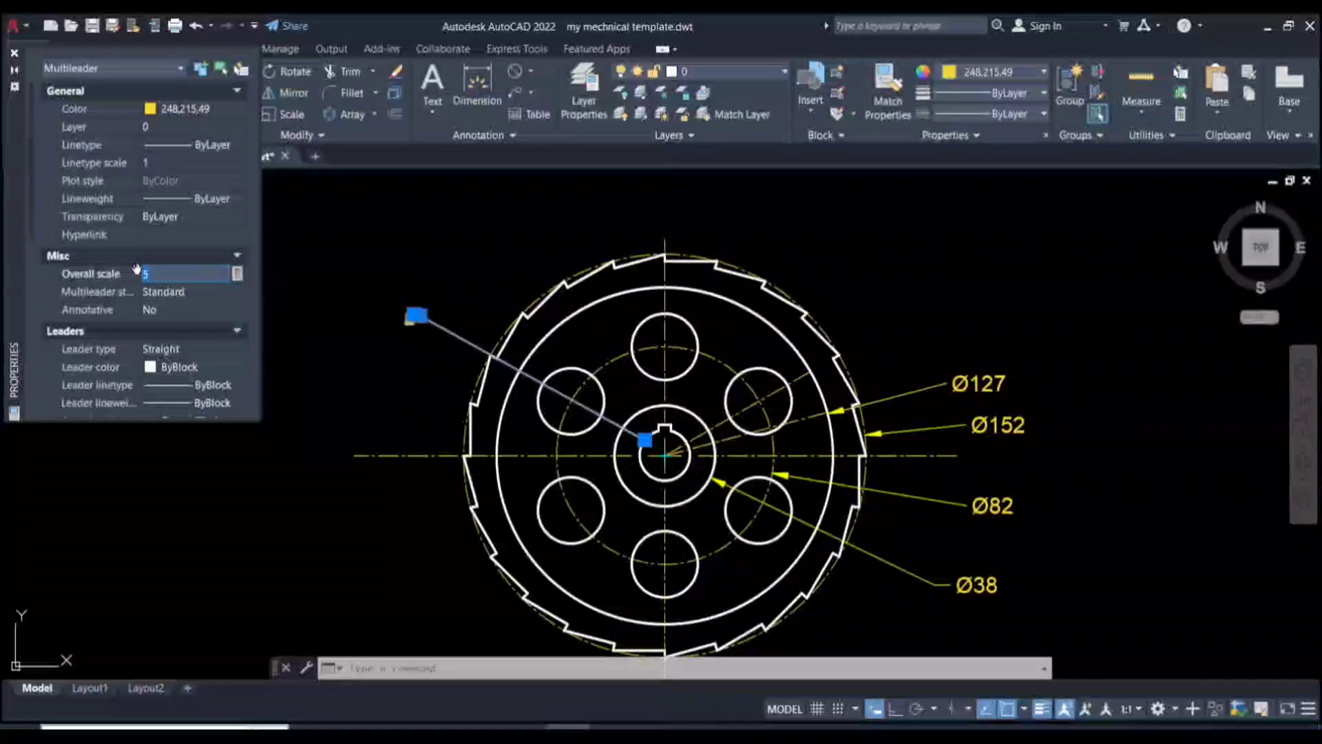
type("5")
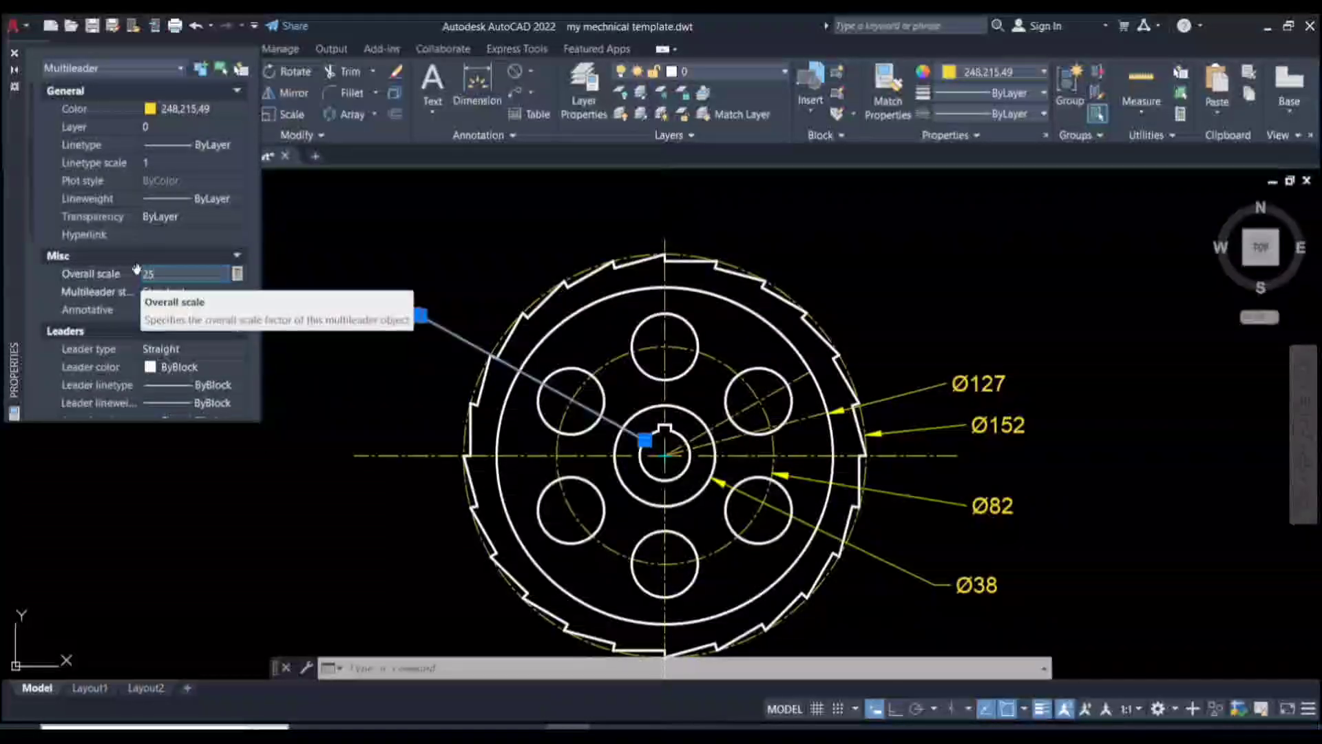
key("Return")
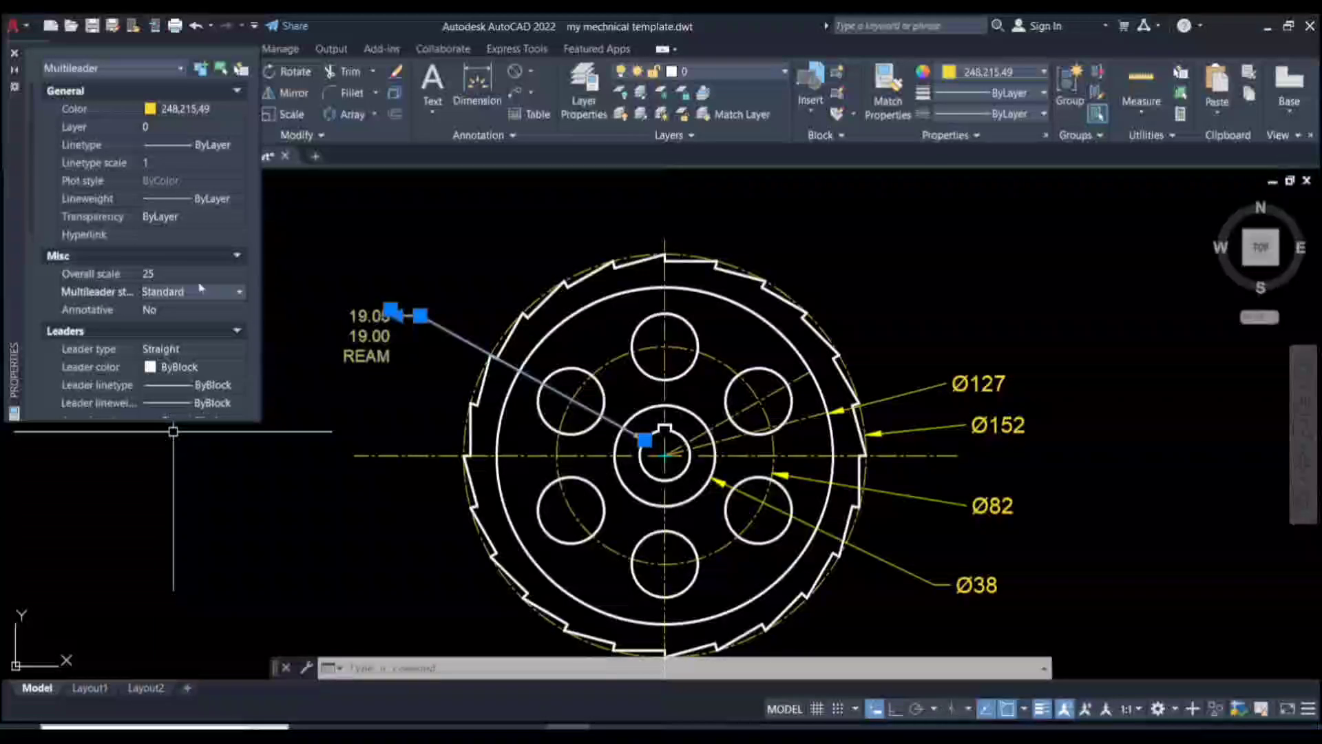
- Set the REAM multileader's overall scale to 30, then close its properties and clear the selection
left_click(169, 273)
type("30")
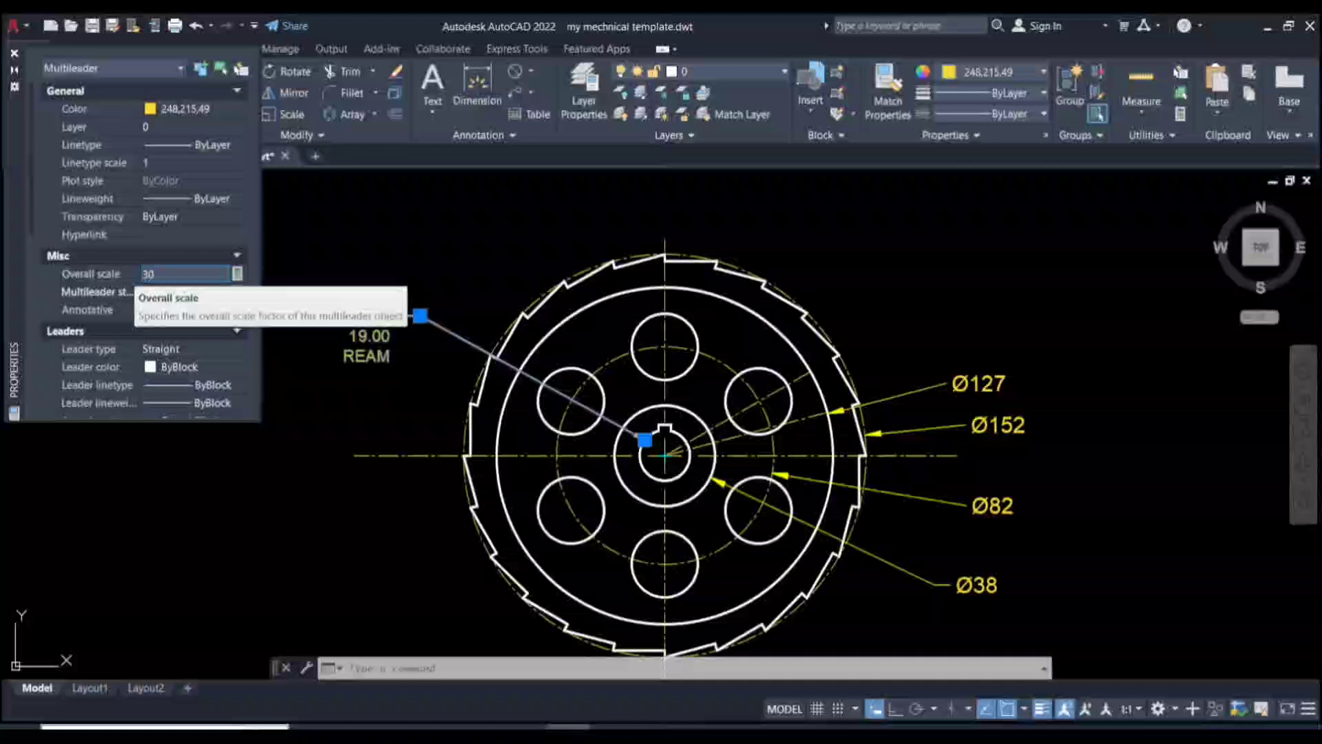
key("Return")
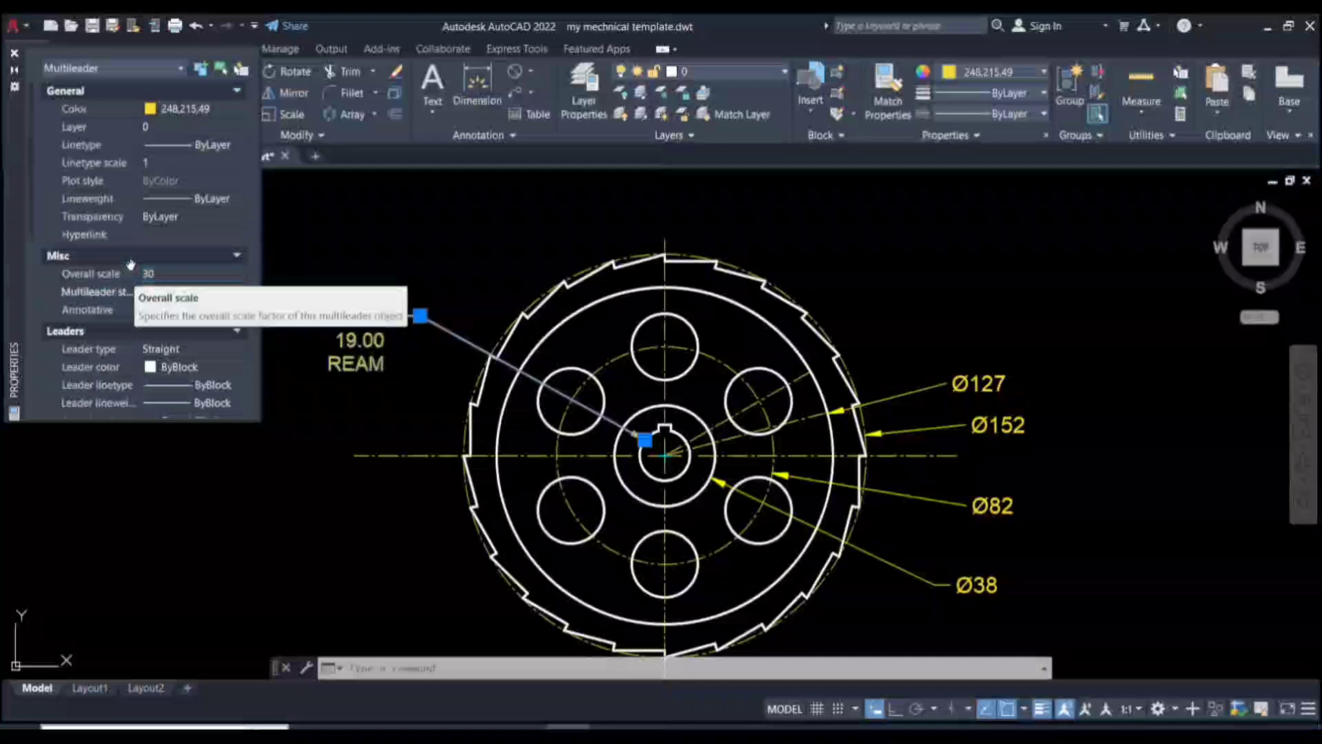
left_click(14, 55)
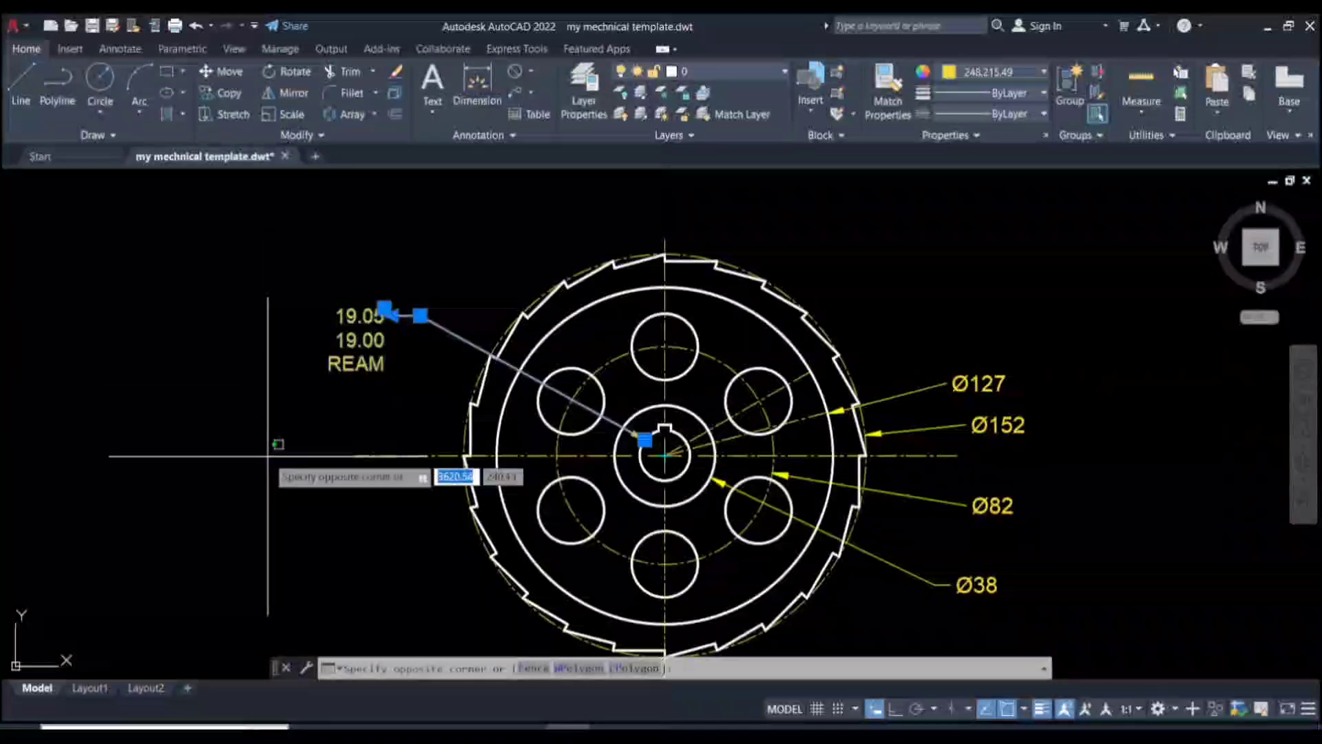
key("Escape")
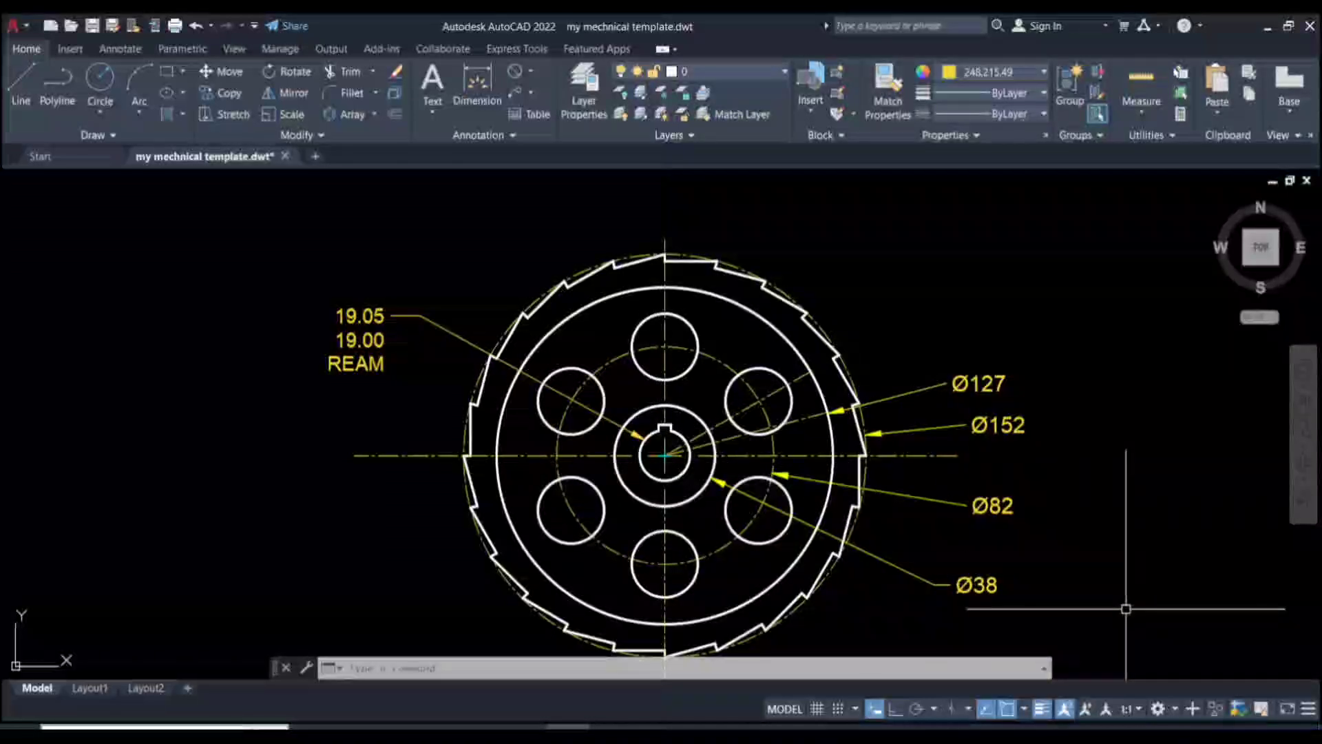
mouse_move(1125, 611)
middle_mouse_down()
mouse_move(1099, 572)
mouse_move(1059, 560)
middle_mouse_up()
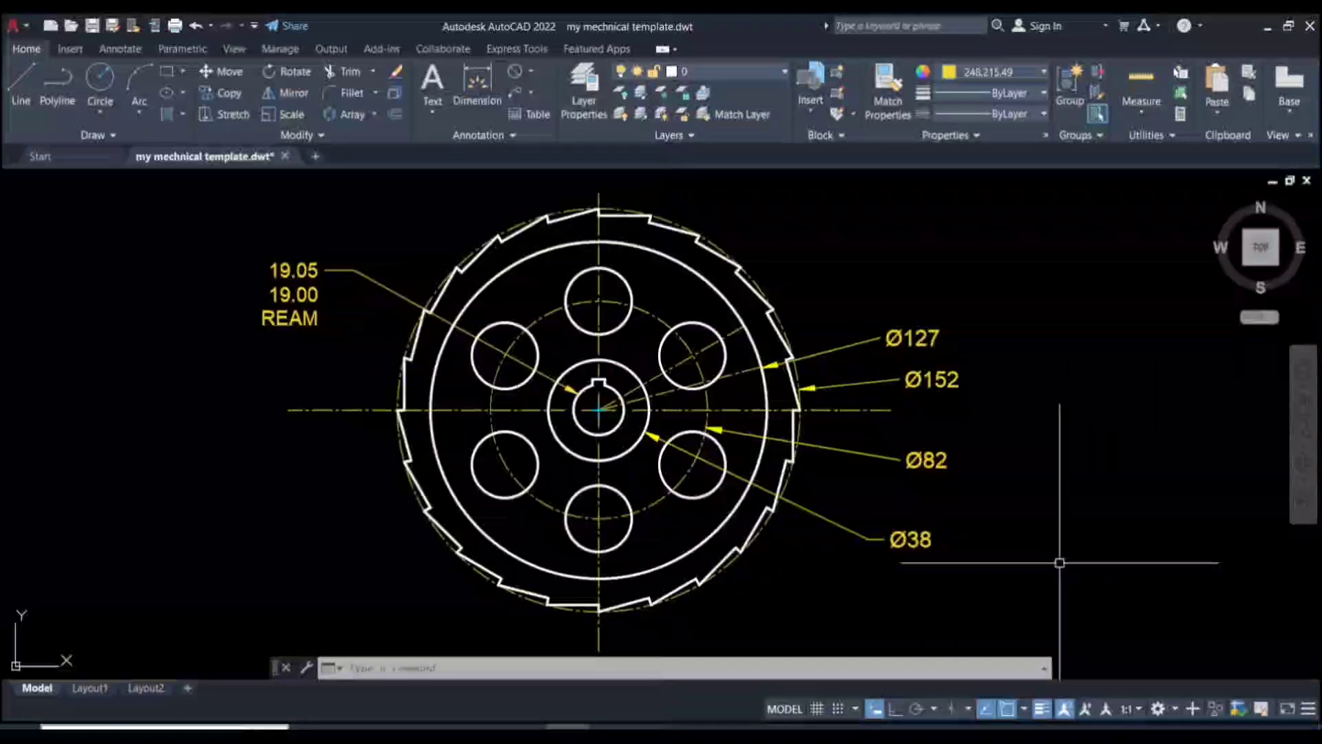